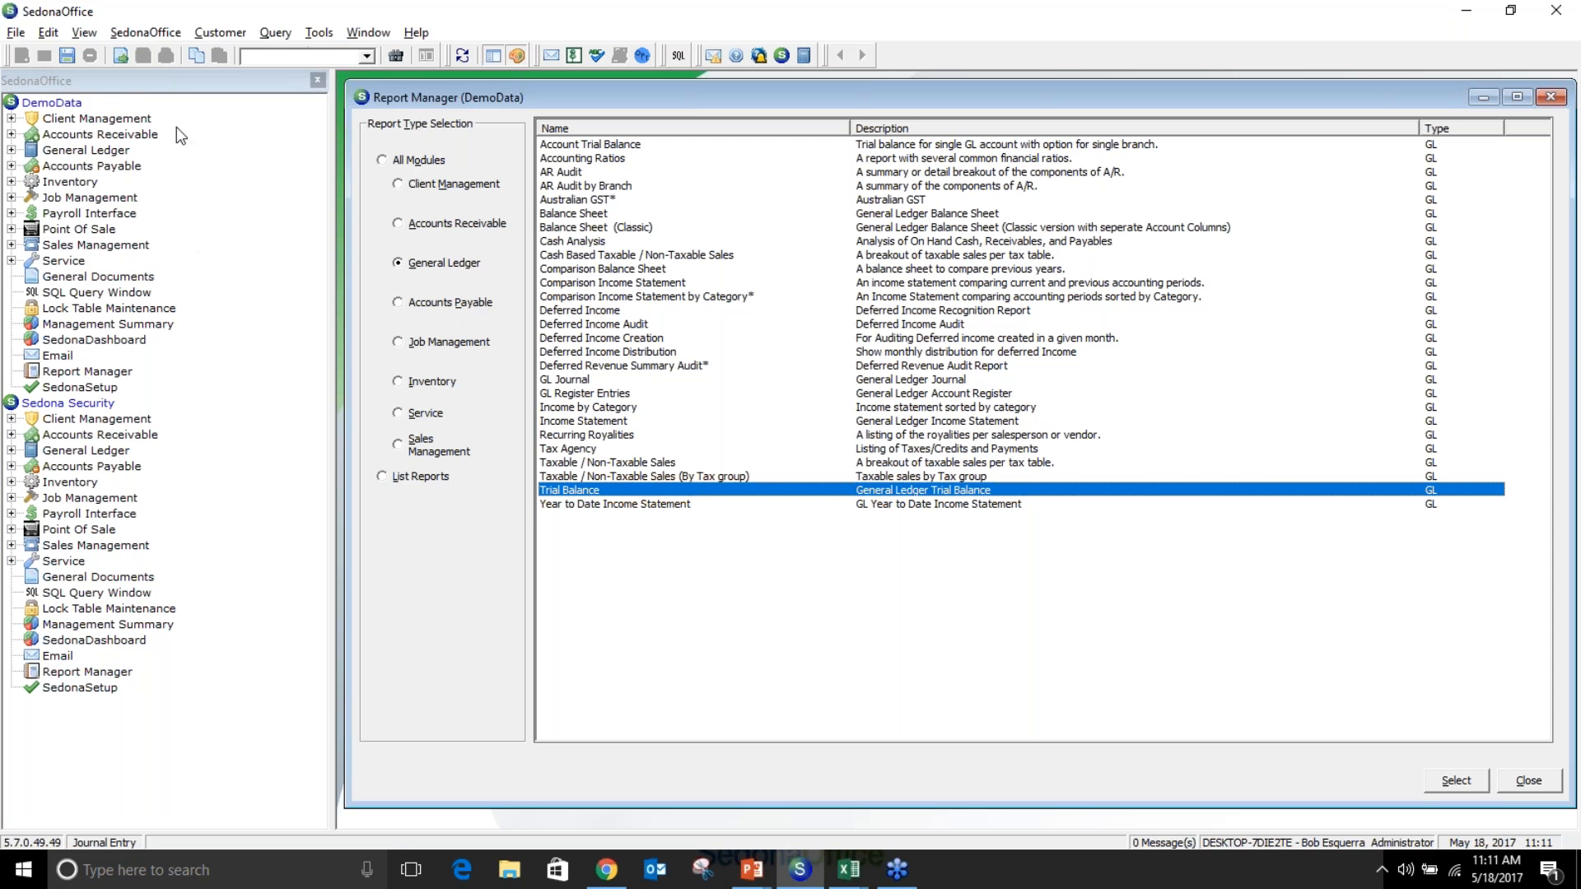
# Review the current accounting period and period statuses of the DemoData company in its General Ledger accounting periods
pyautogui.click(12, 150)
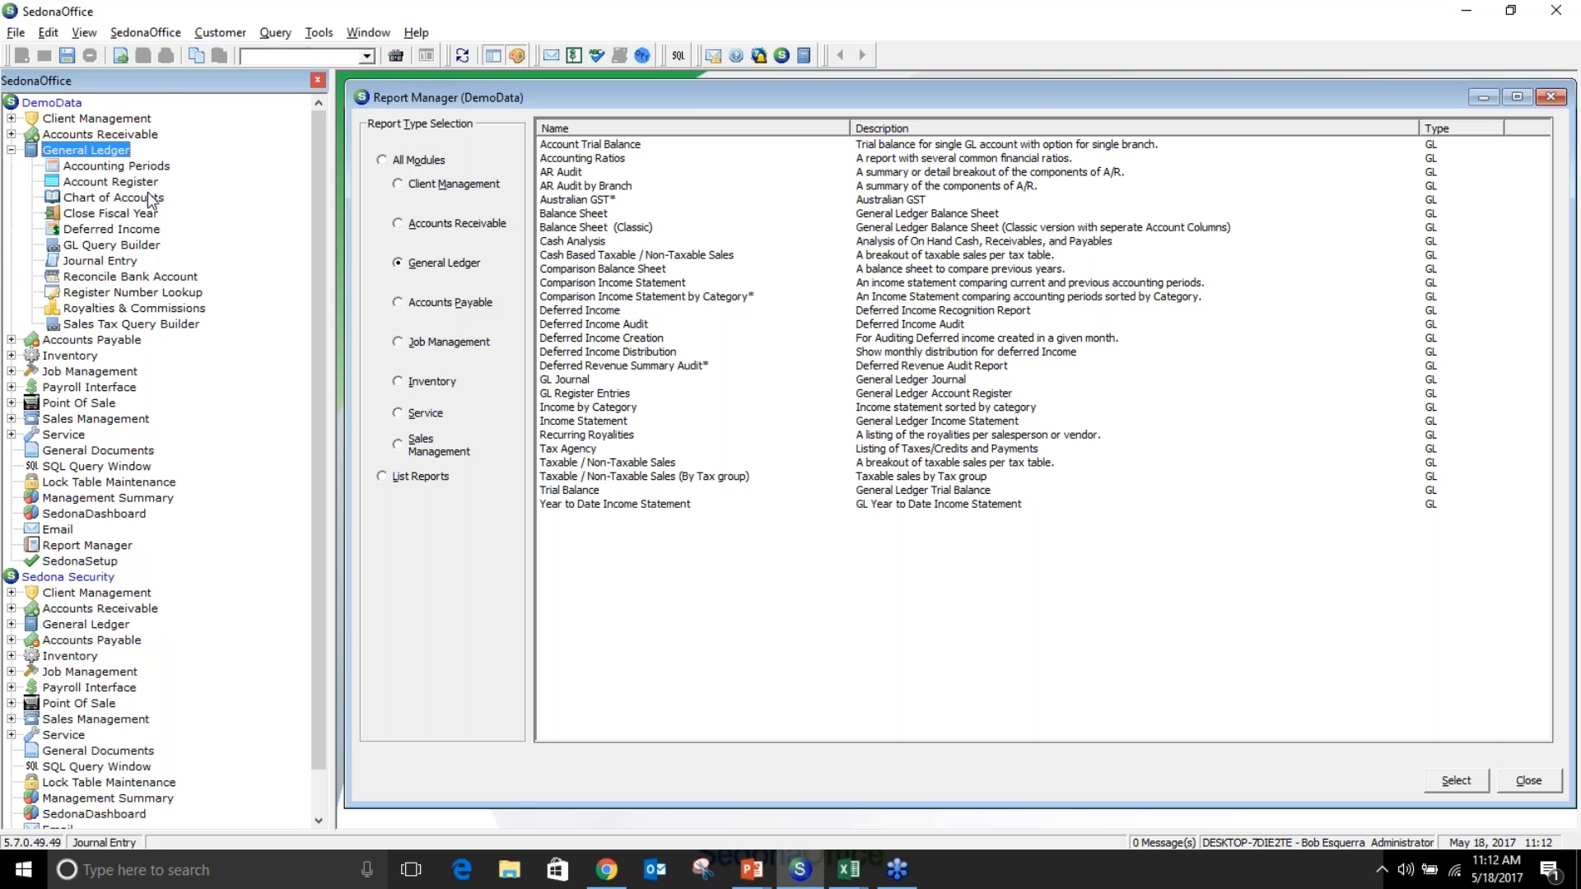
pyautogui.click(99, 167)
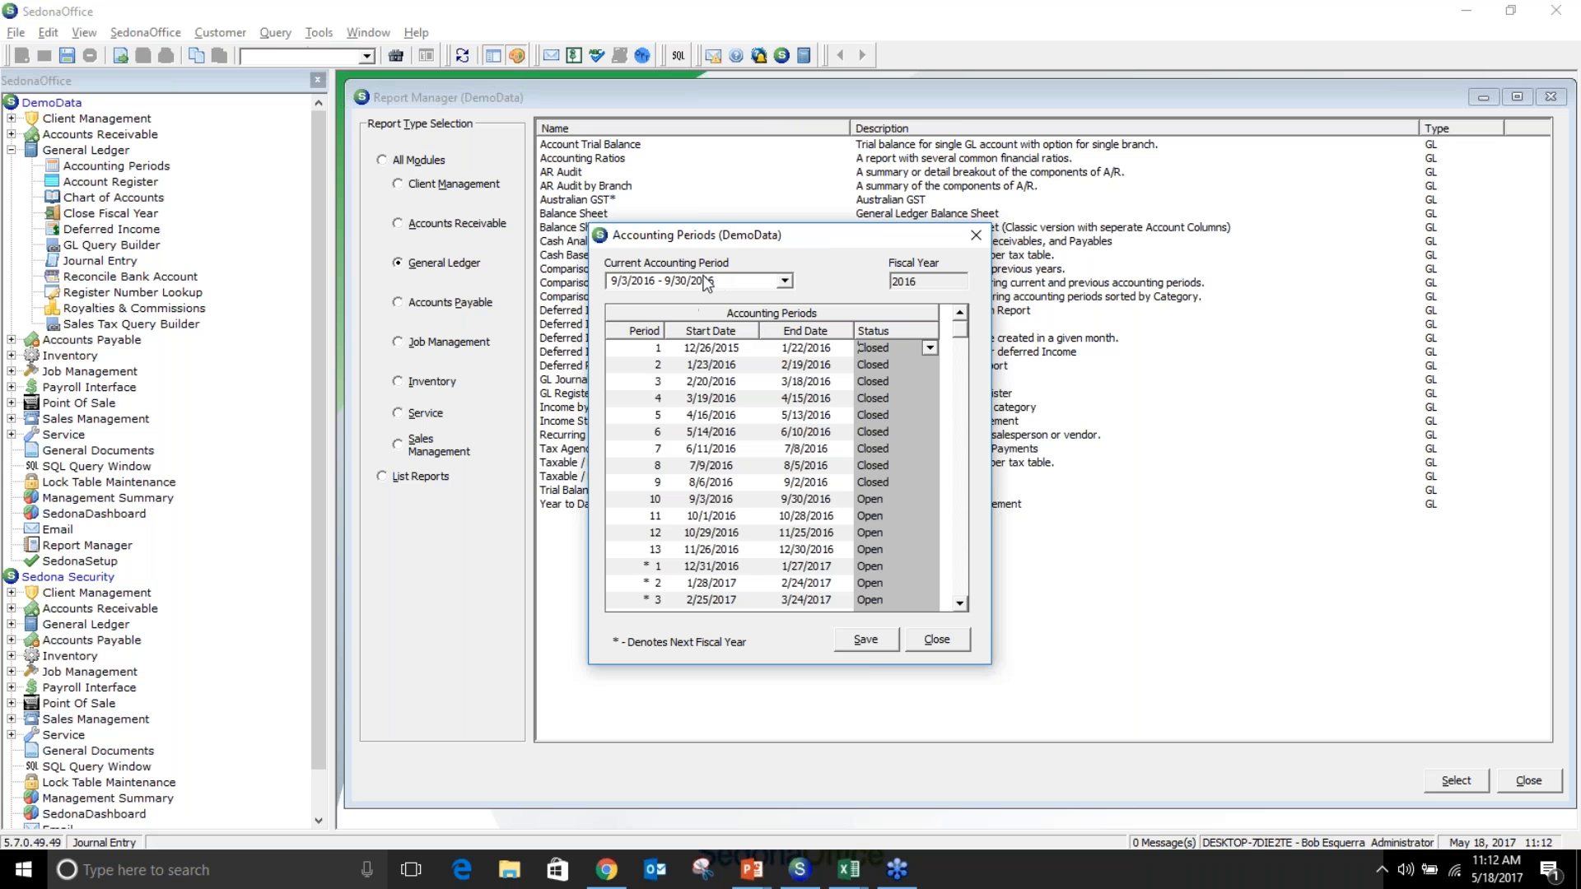
pyautogui.click(949, 643)
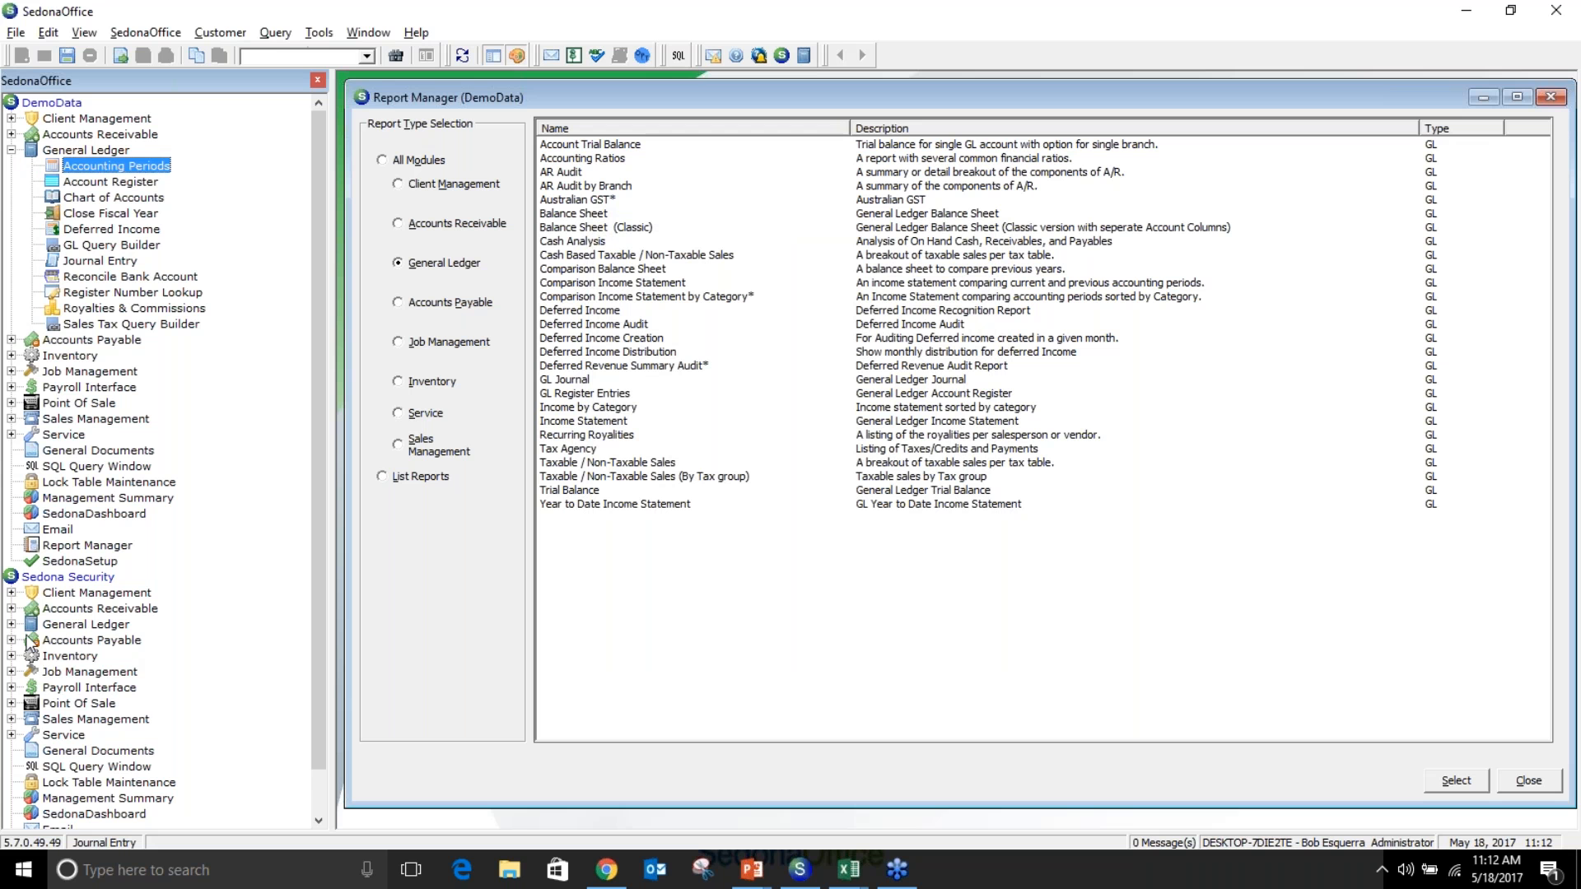
# Review the current accounting period and period statuses of the Sedona Security company
pyautogui.click(11, 624)
pyautogui.doubleClick(117, 642)
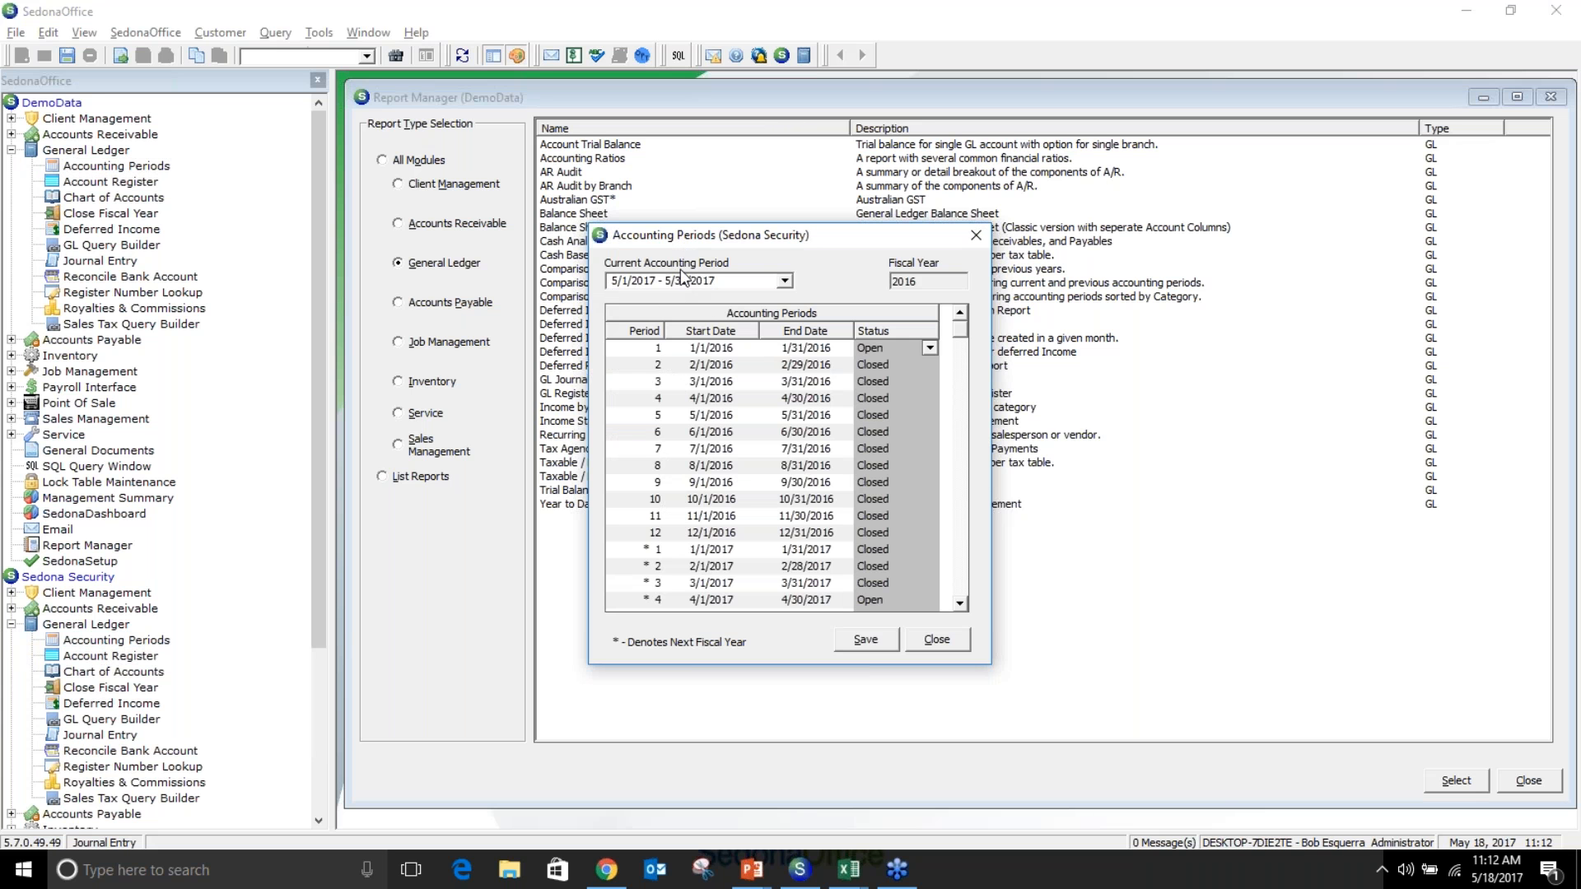
pyautogui.click(931, 641)
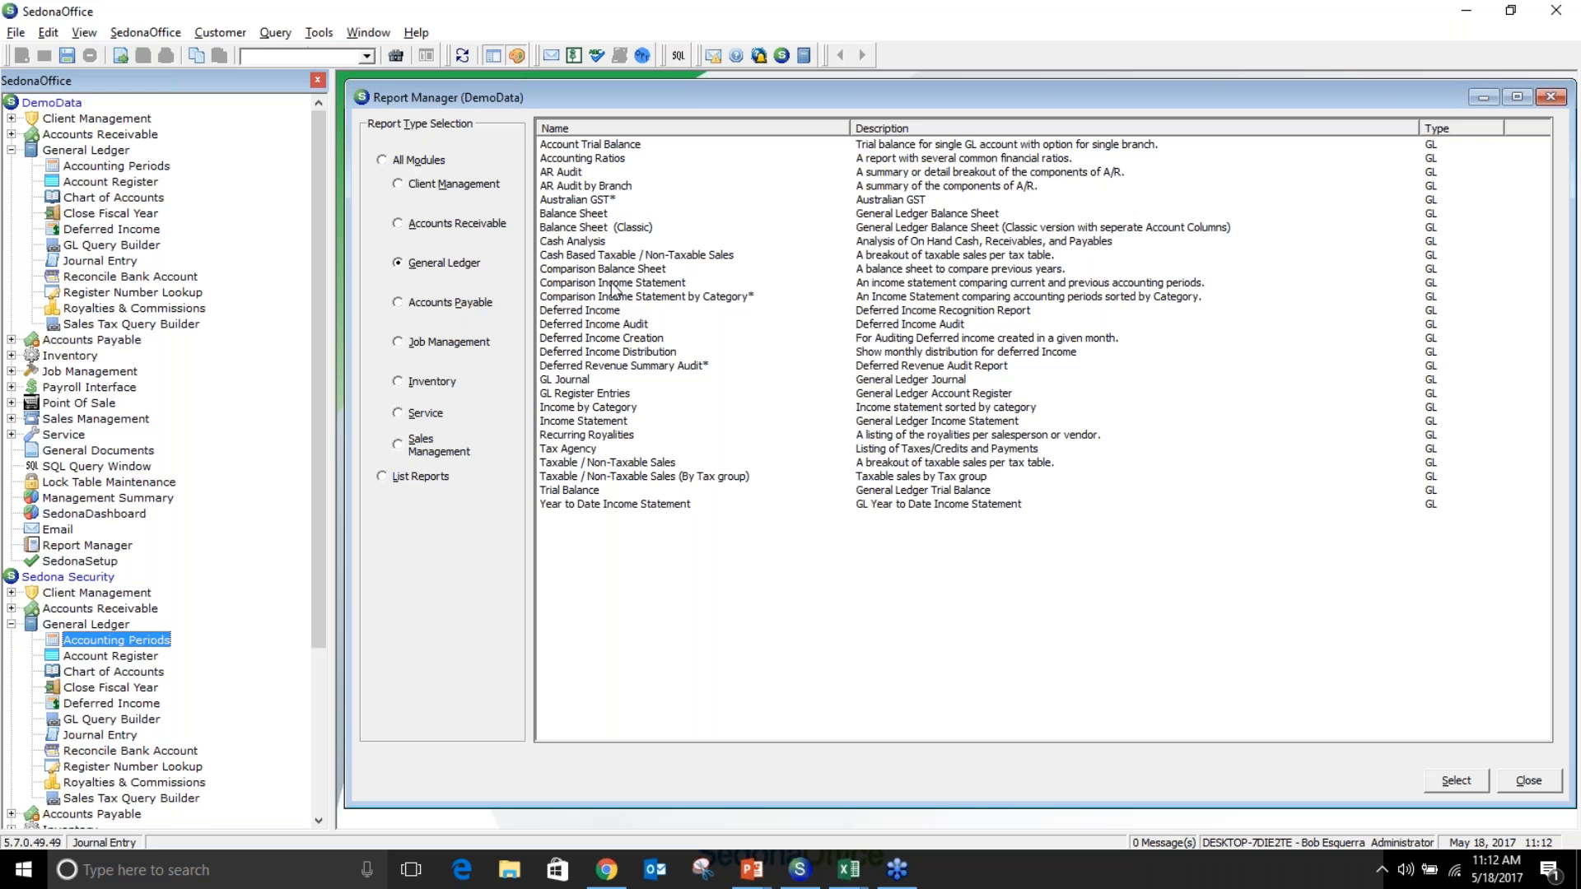
# Check the default reporting periods of the Comparison Income Statement for DemoData without running the report
pyautogui.click(614, 283)
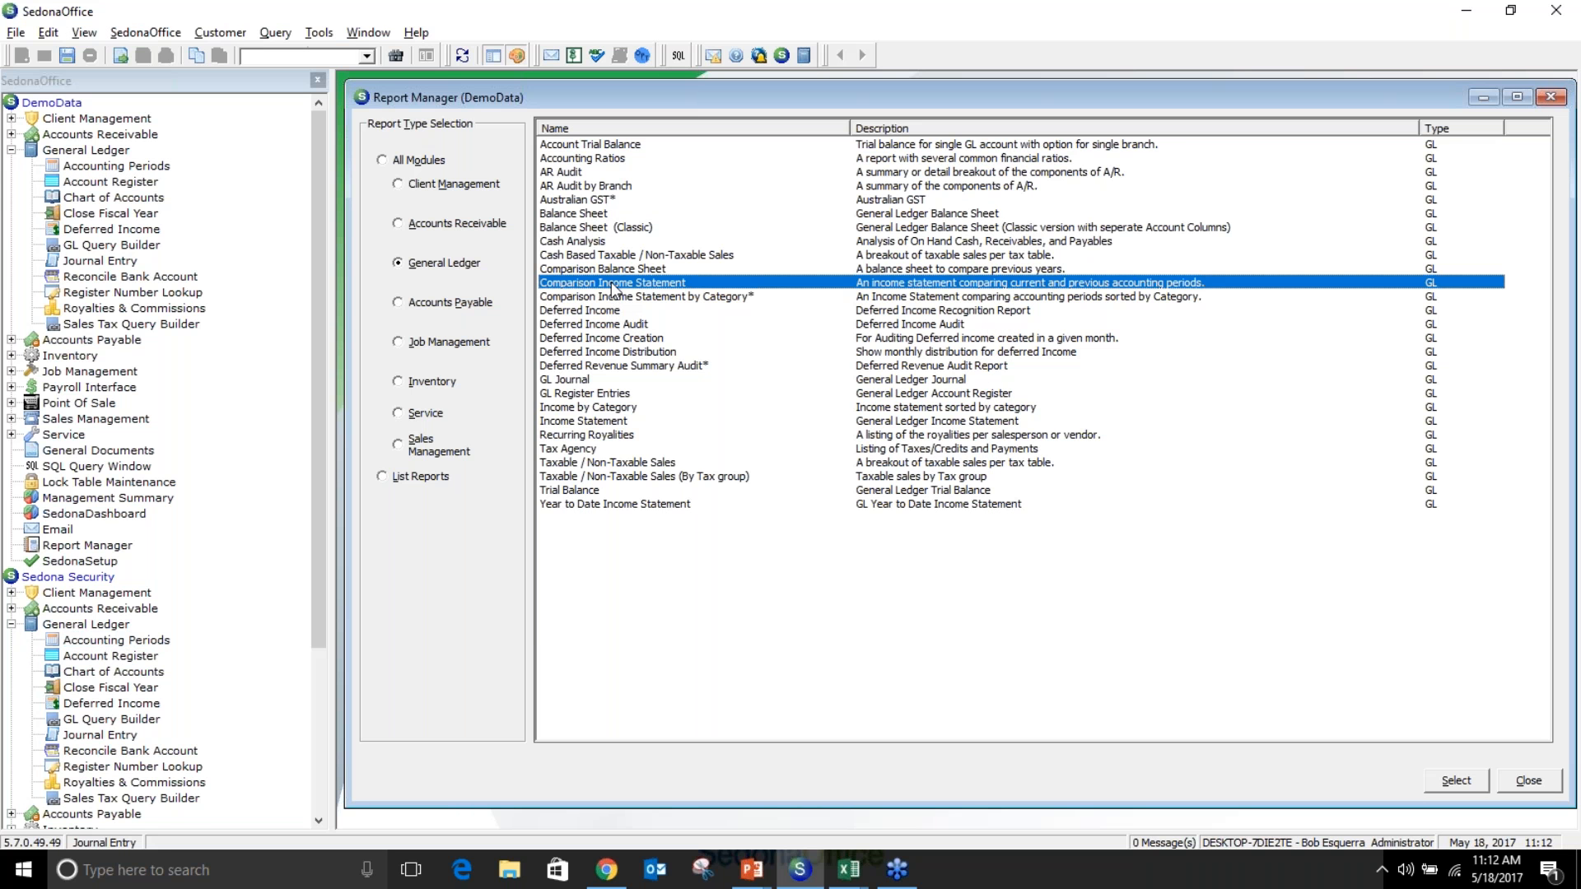
pyautogui.doubleClick(612, 283)
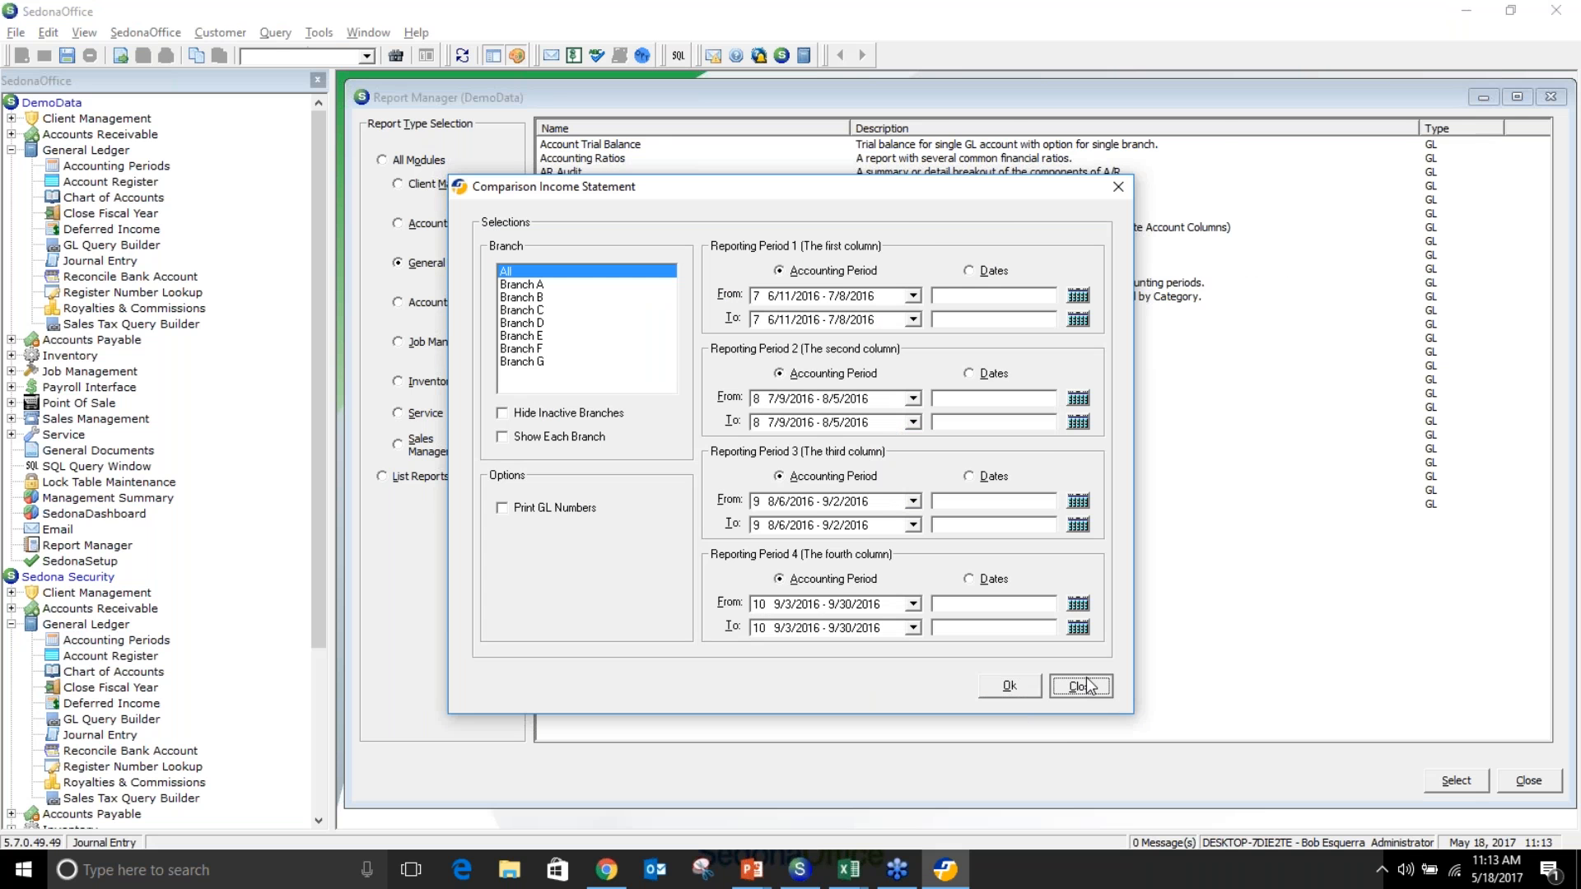
pyautogui.click(1086, 687)
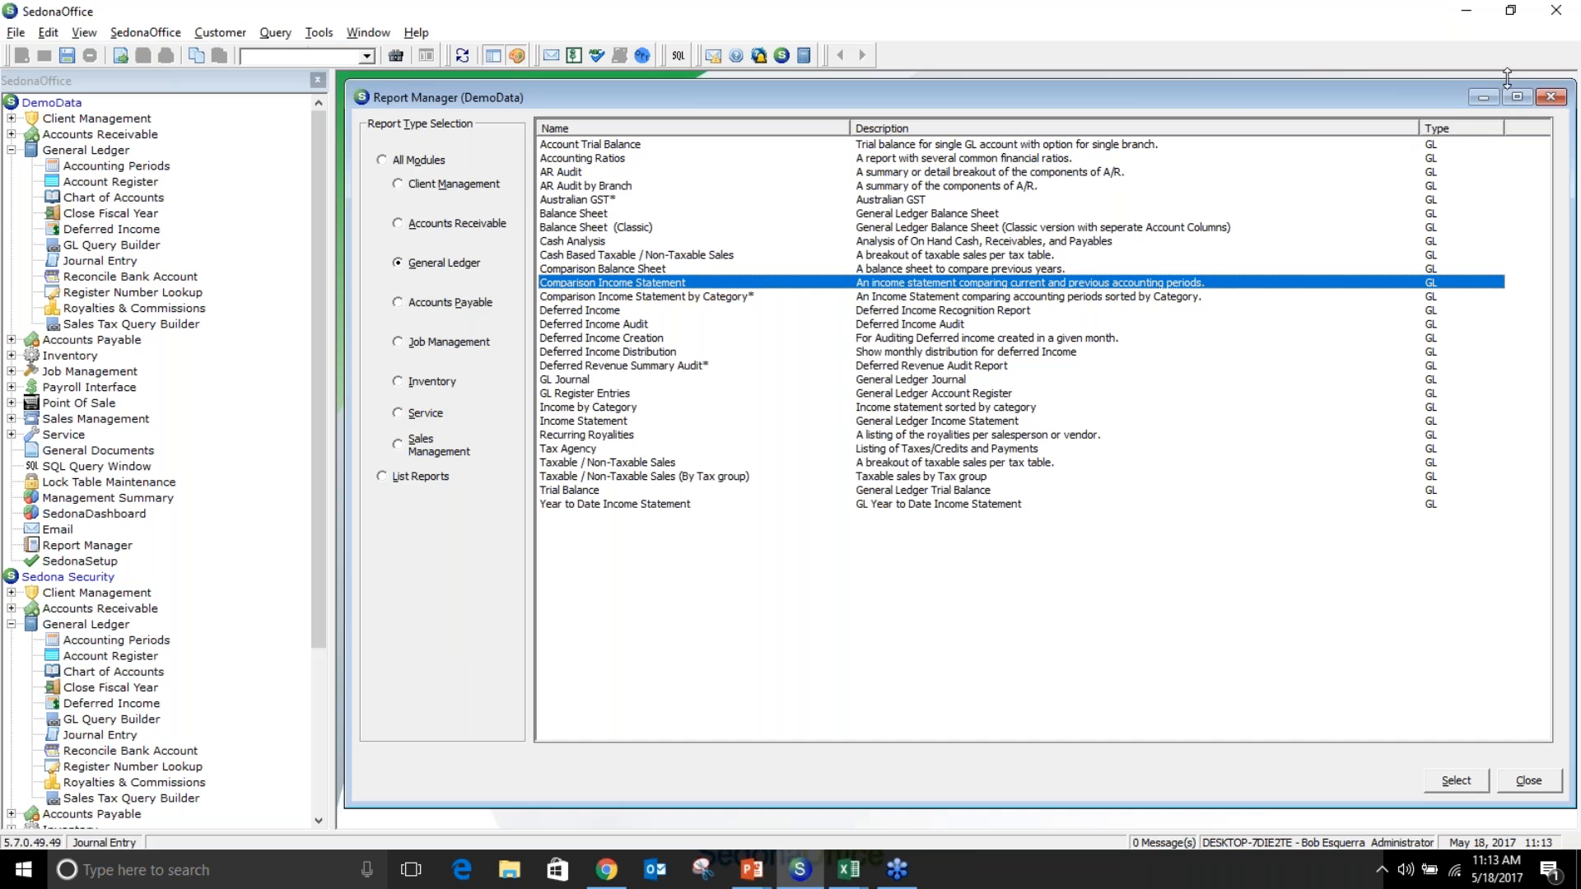
# Close the DemoData Report Manager and open the Report Manager for Sedona Security
pyautogui.moveTo(1191, 90); pyautogui.dragTo(908, 96)
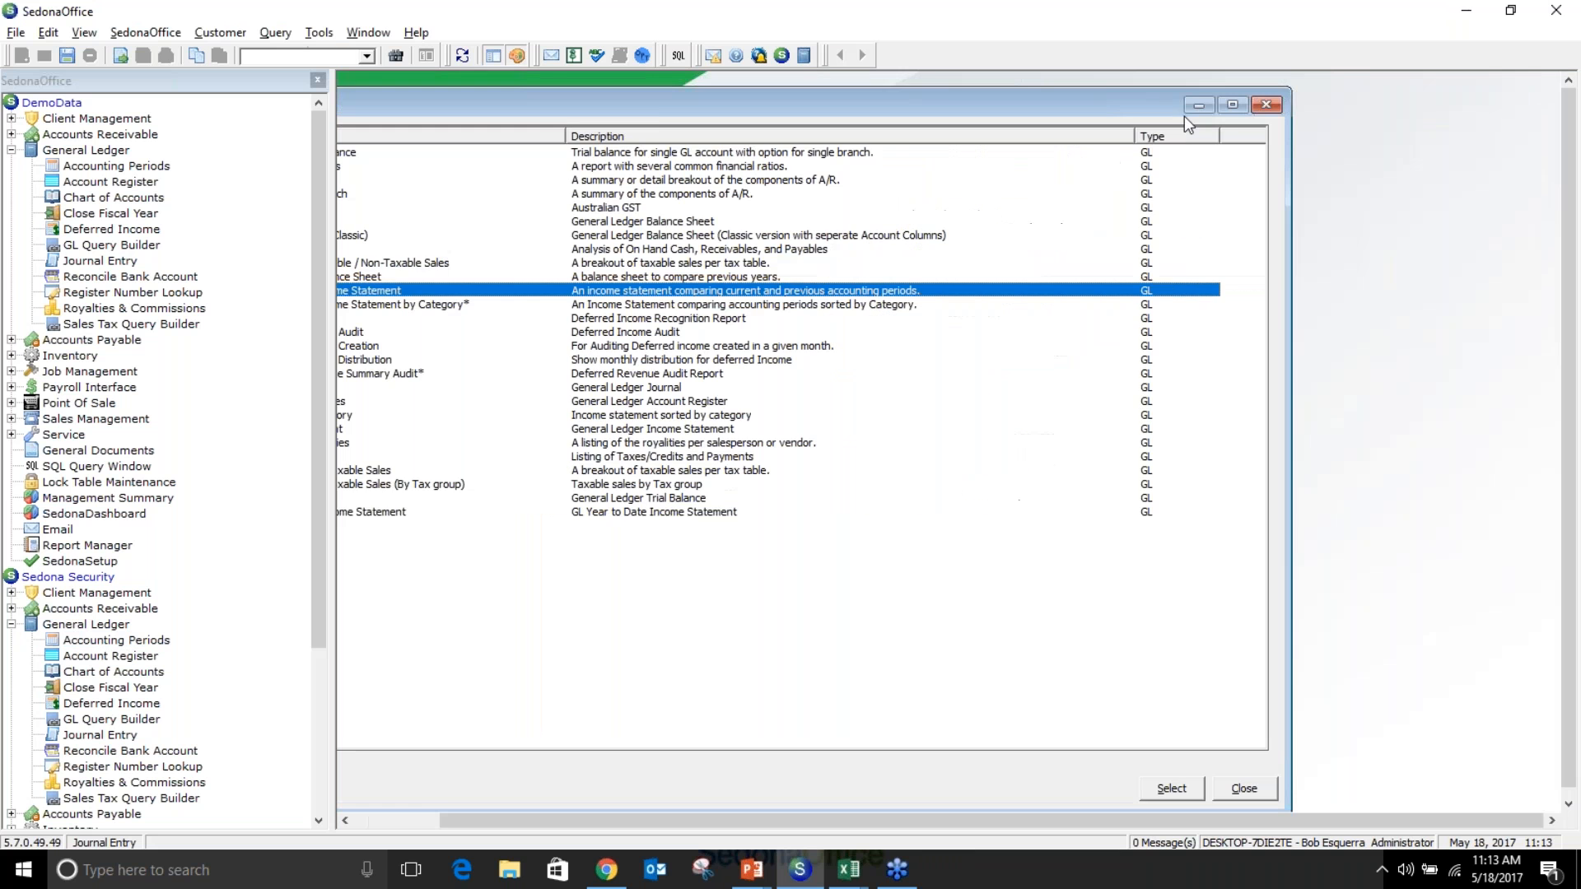
pyautogui.click(1264, 105)
pyautogui.moveTo(321, 591); pyautogui.dragTo(315, 743)
pyautogui.click(130, 799)
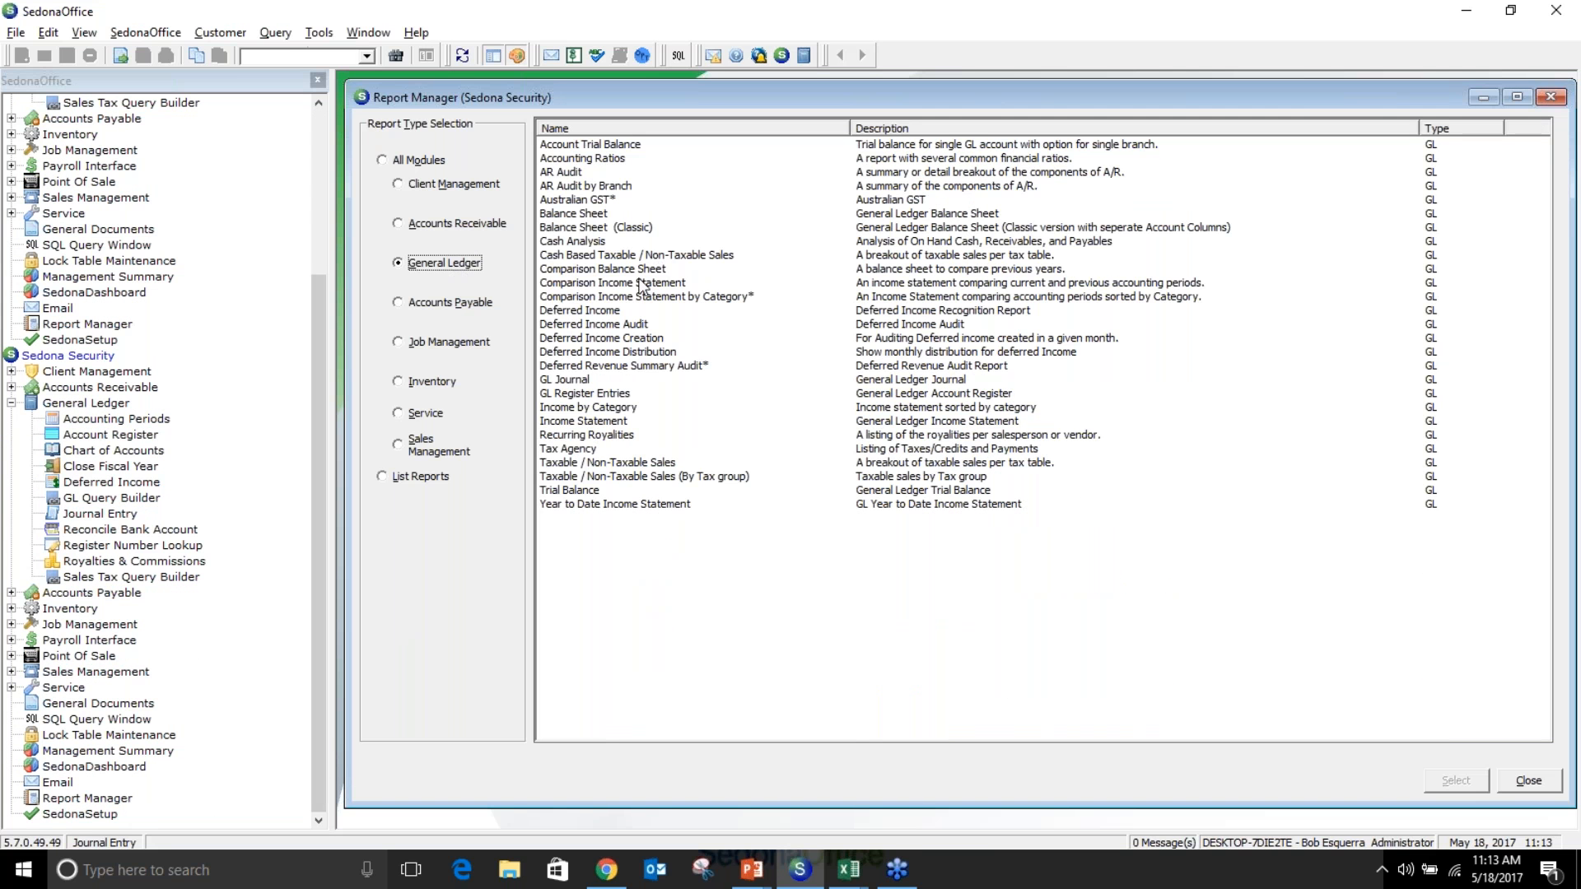
# Check the default reporting periods of the Comparison Income Statement for Sedona Security without running the report
pyautogui.click(639, 284)
pyautogui.doubleClick(640, 284)
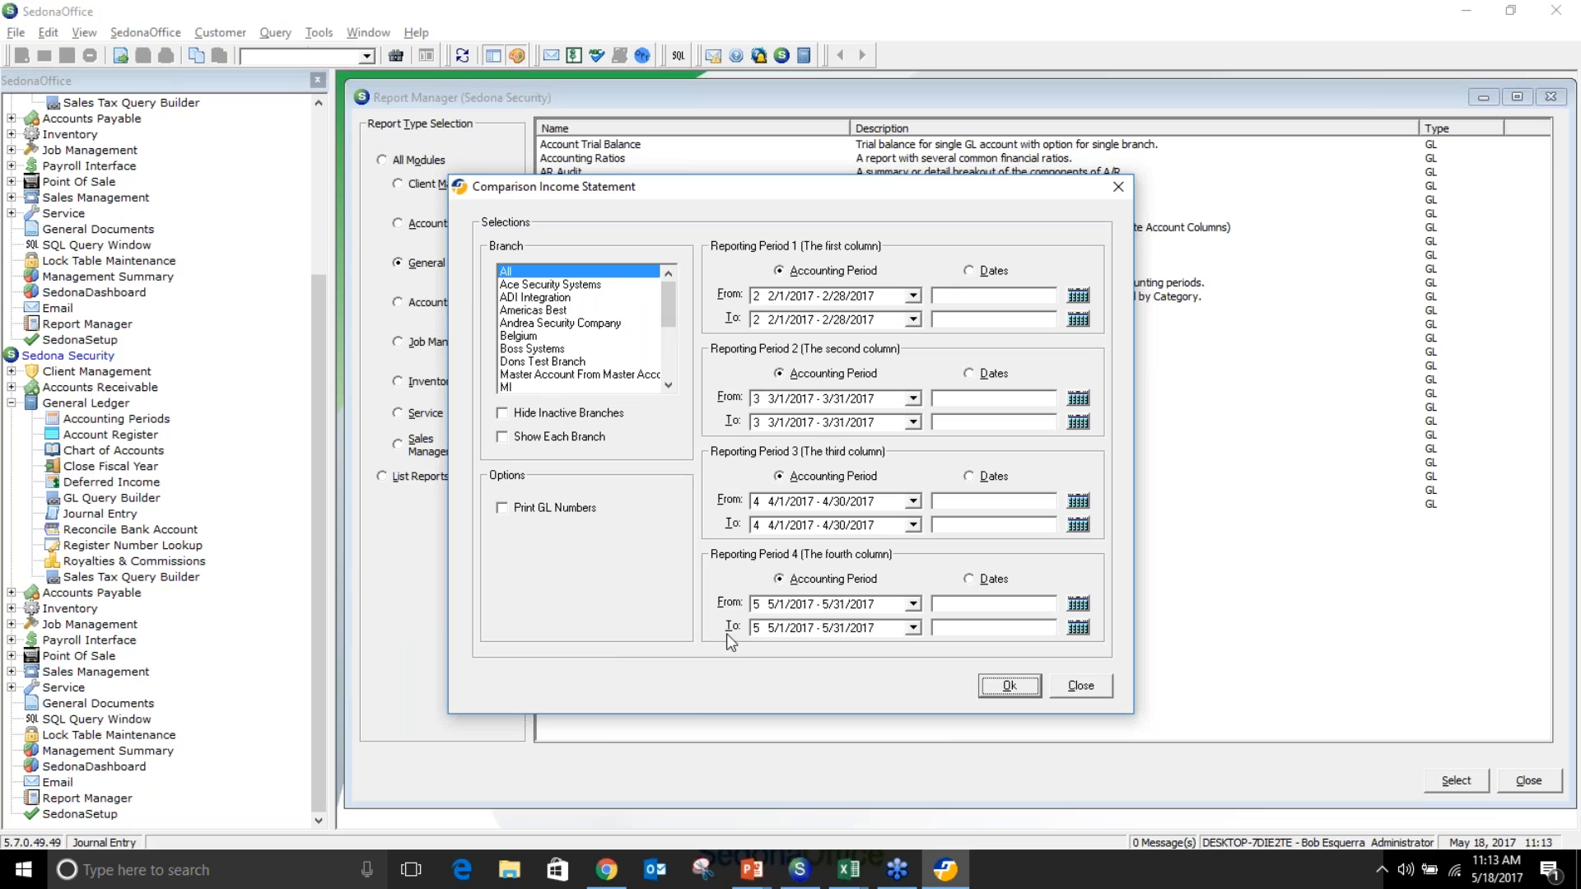
pyautogui.click(1073, 692)
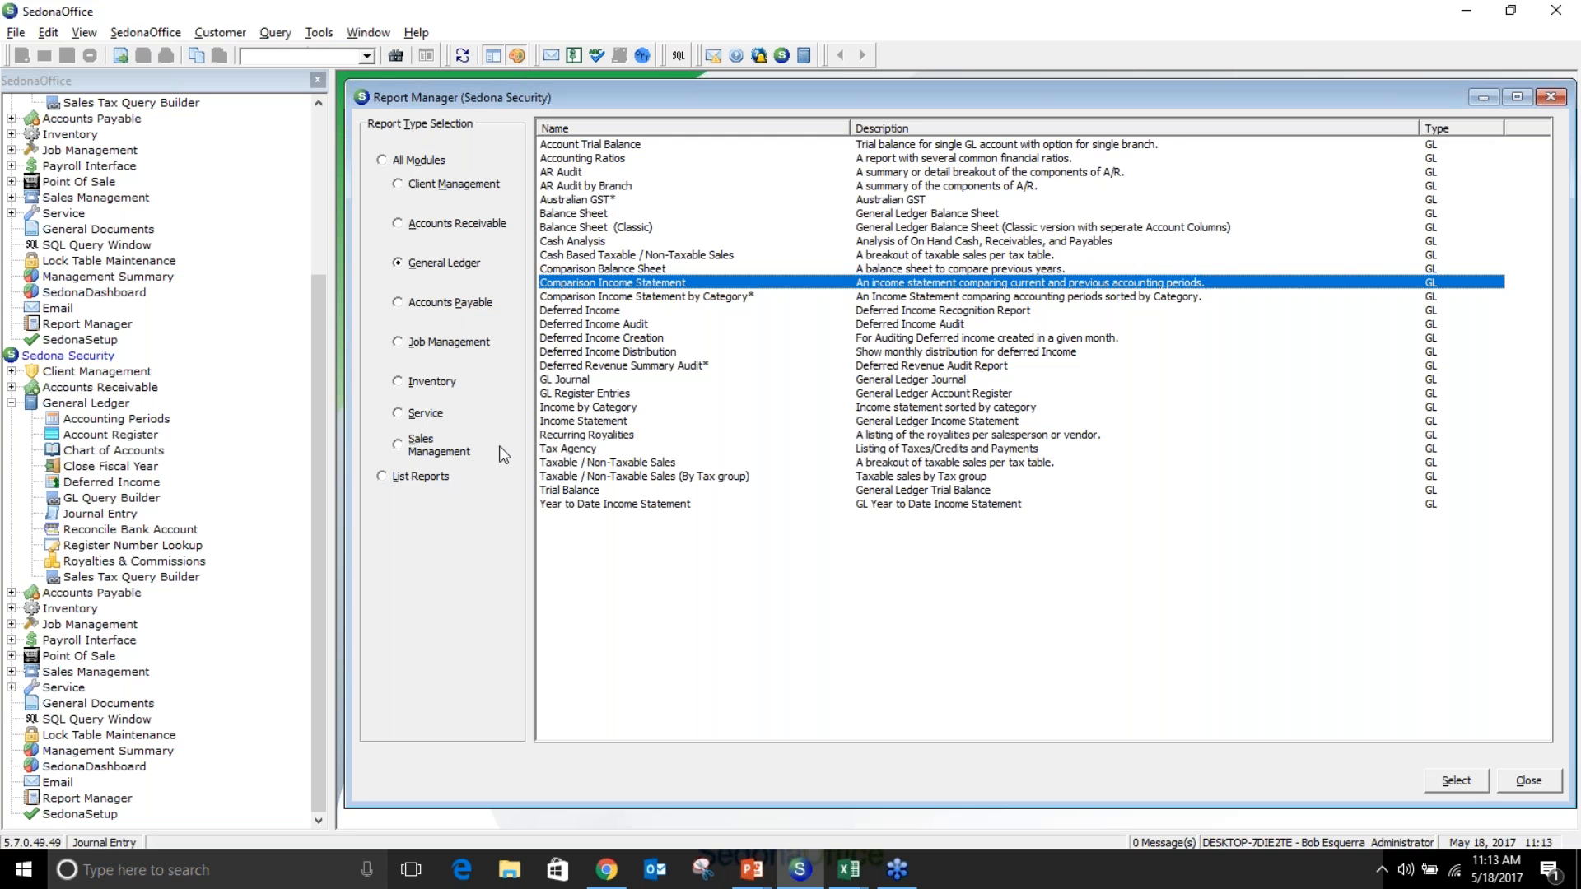
# Set Sedona Security's current accounting period to 4/1/2017 - 4/30/2017 and save it
pyautogui.click(116, 433)
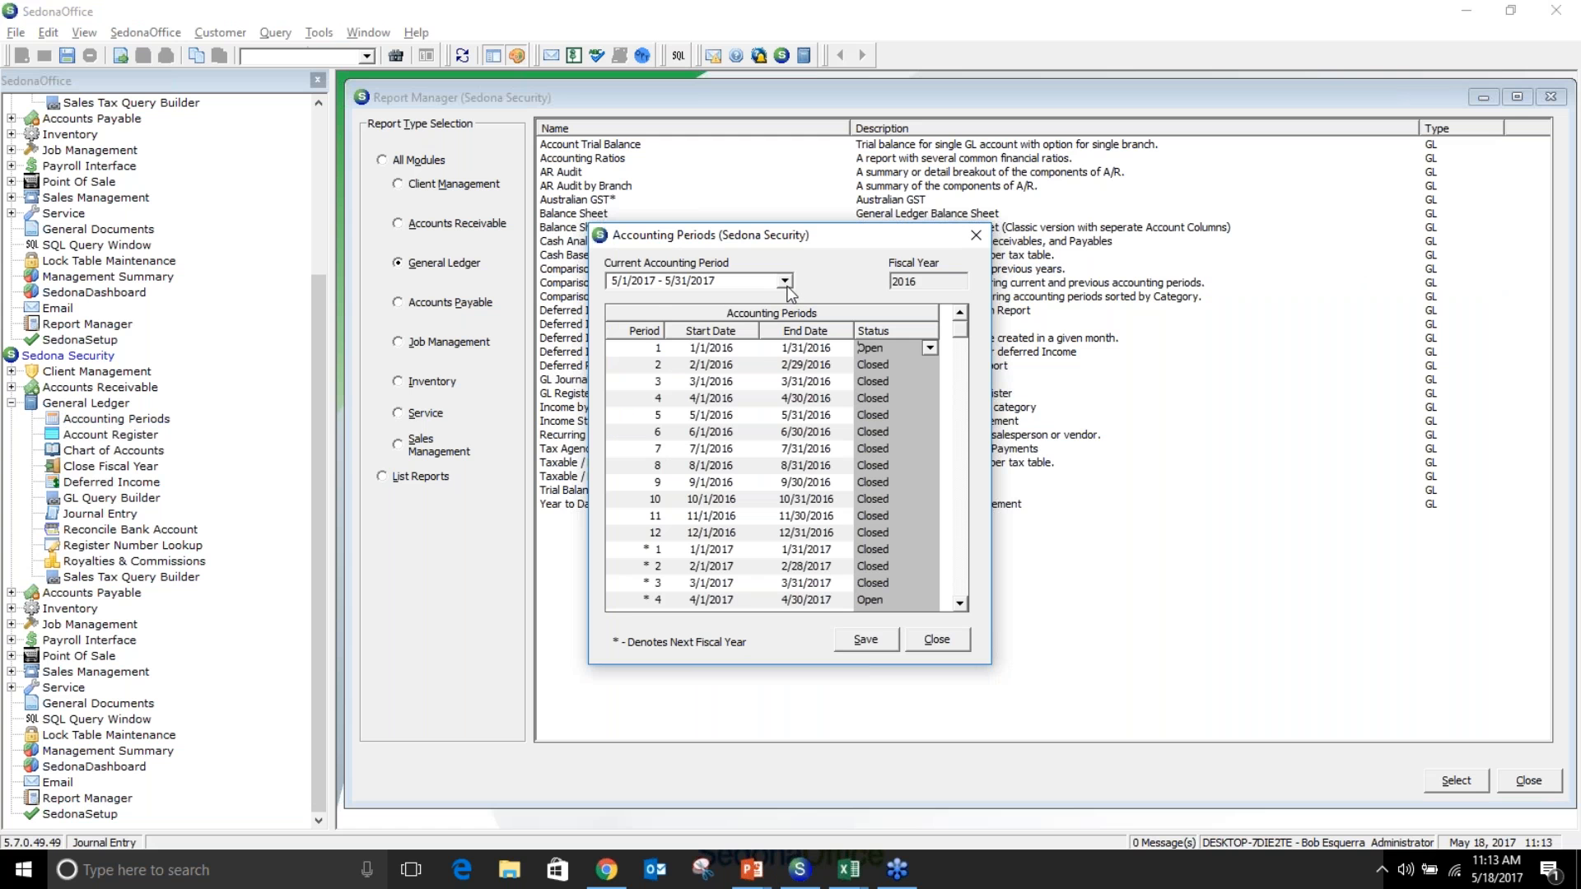
pyautogui.click(785, 281)
pyautogui.click(700, 394)
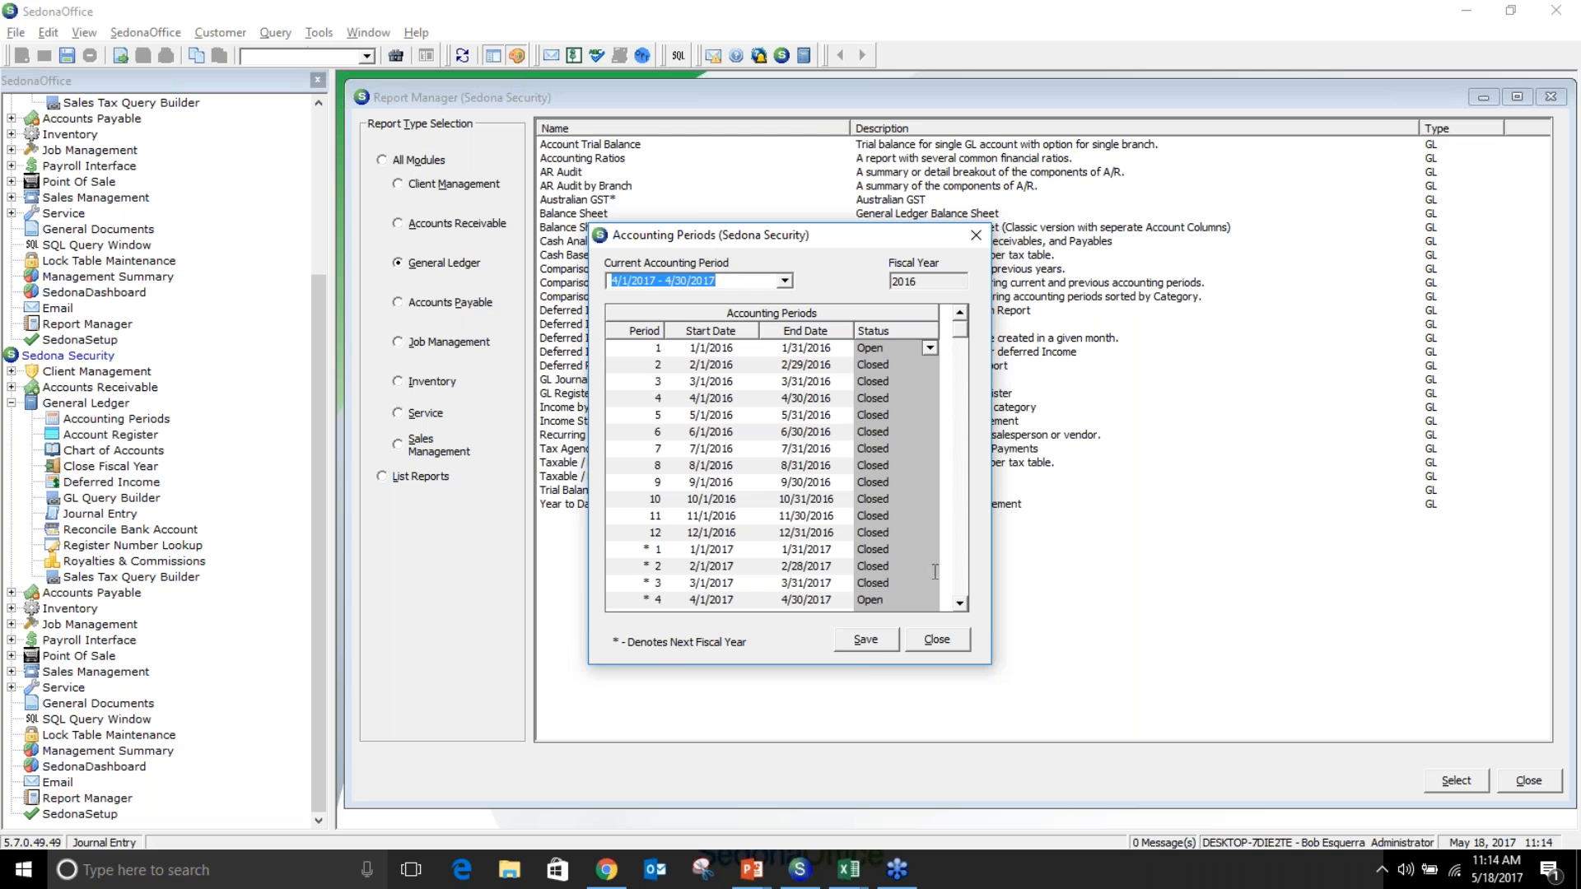
pyautogui.click(882, 647)
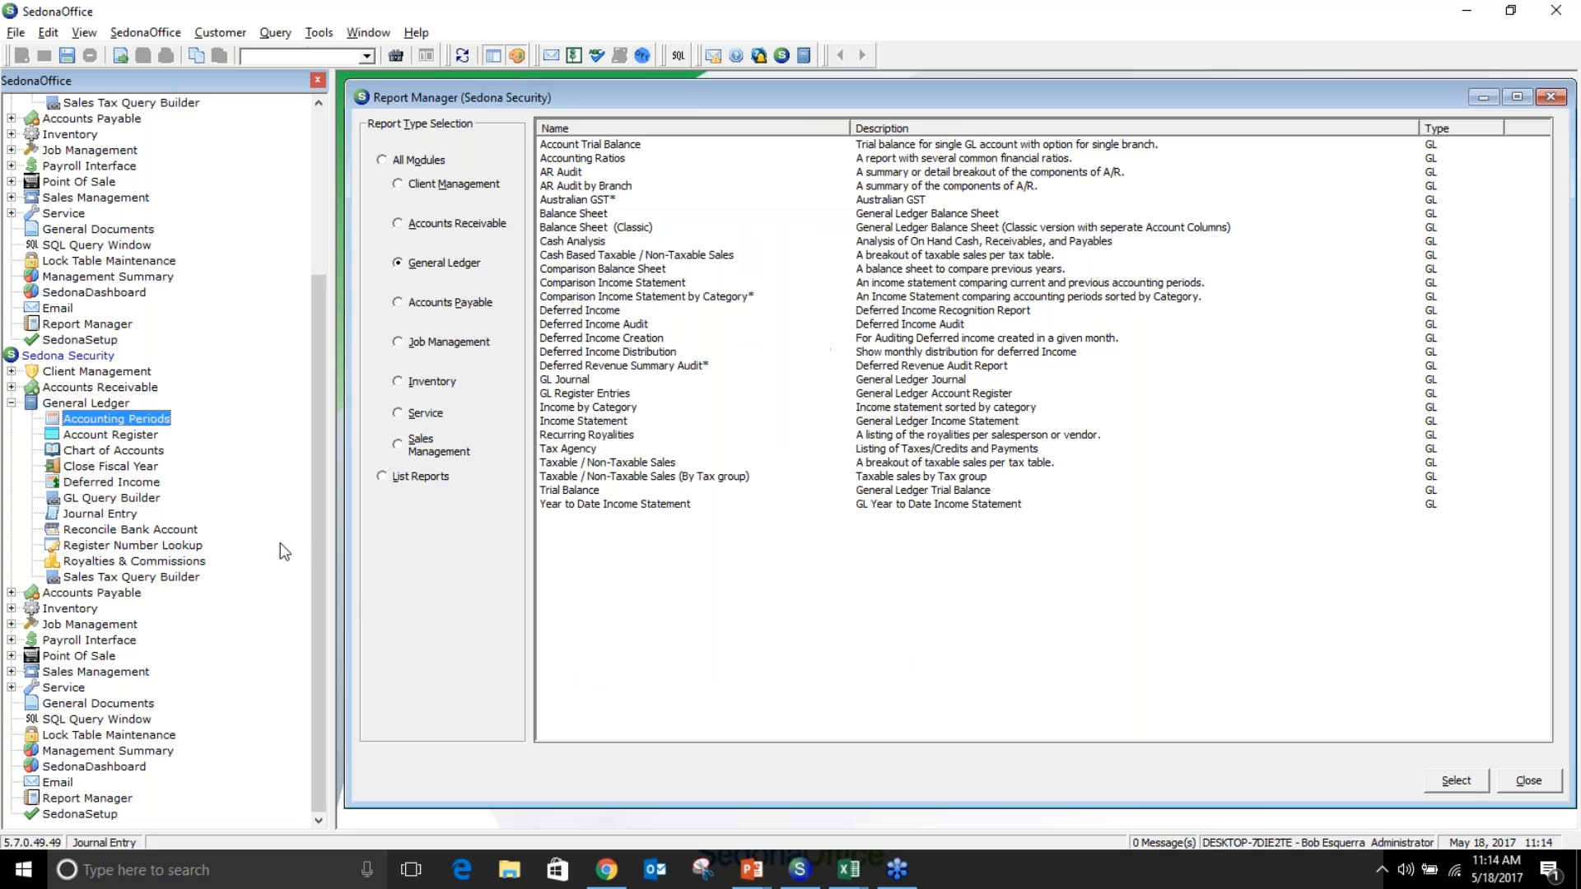
# Run Sedona Security's Comparison Income Statement with the default January through April 2017 columns and close the report preview
pyautogui.click(118, 803)
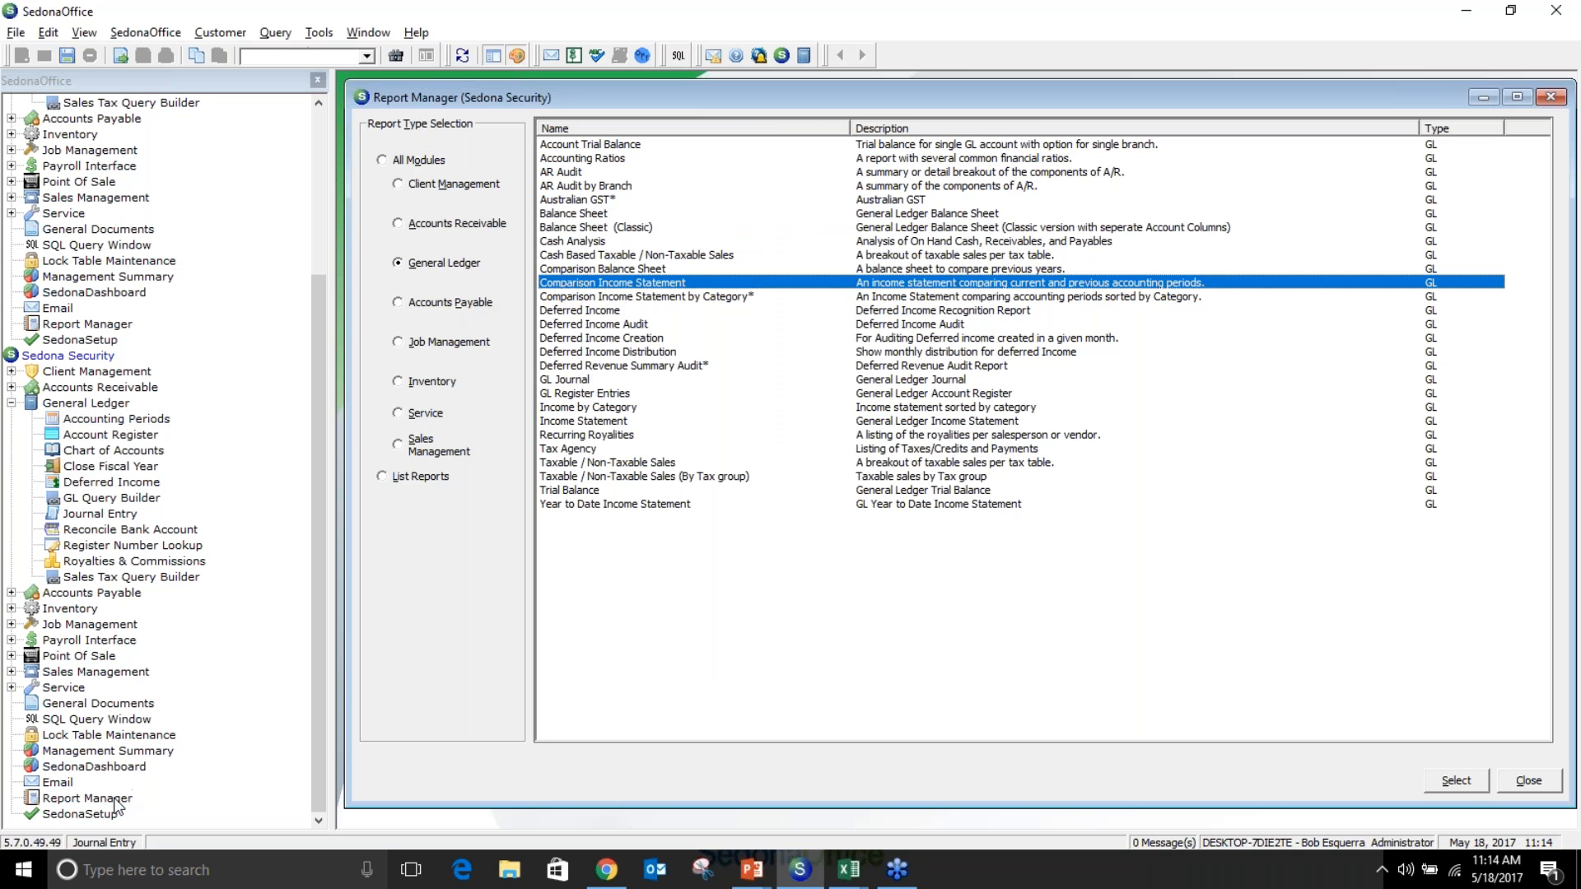
pyautogui.doubleClick(642, 284)
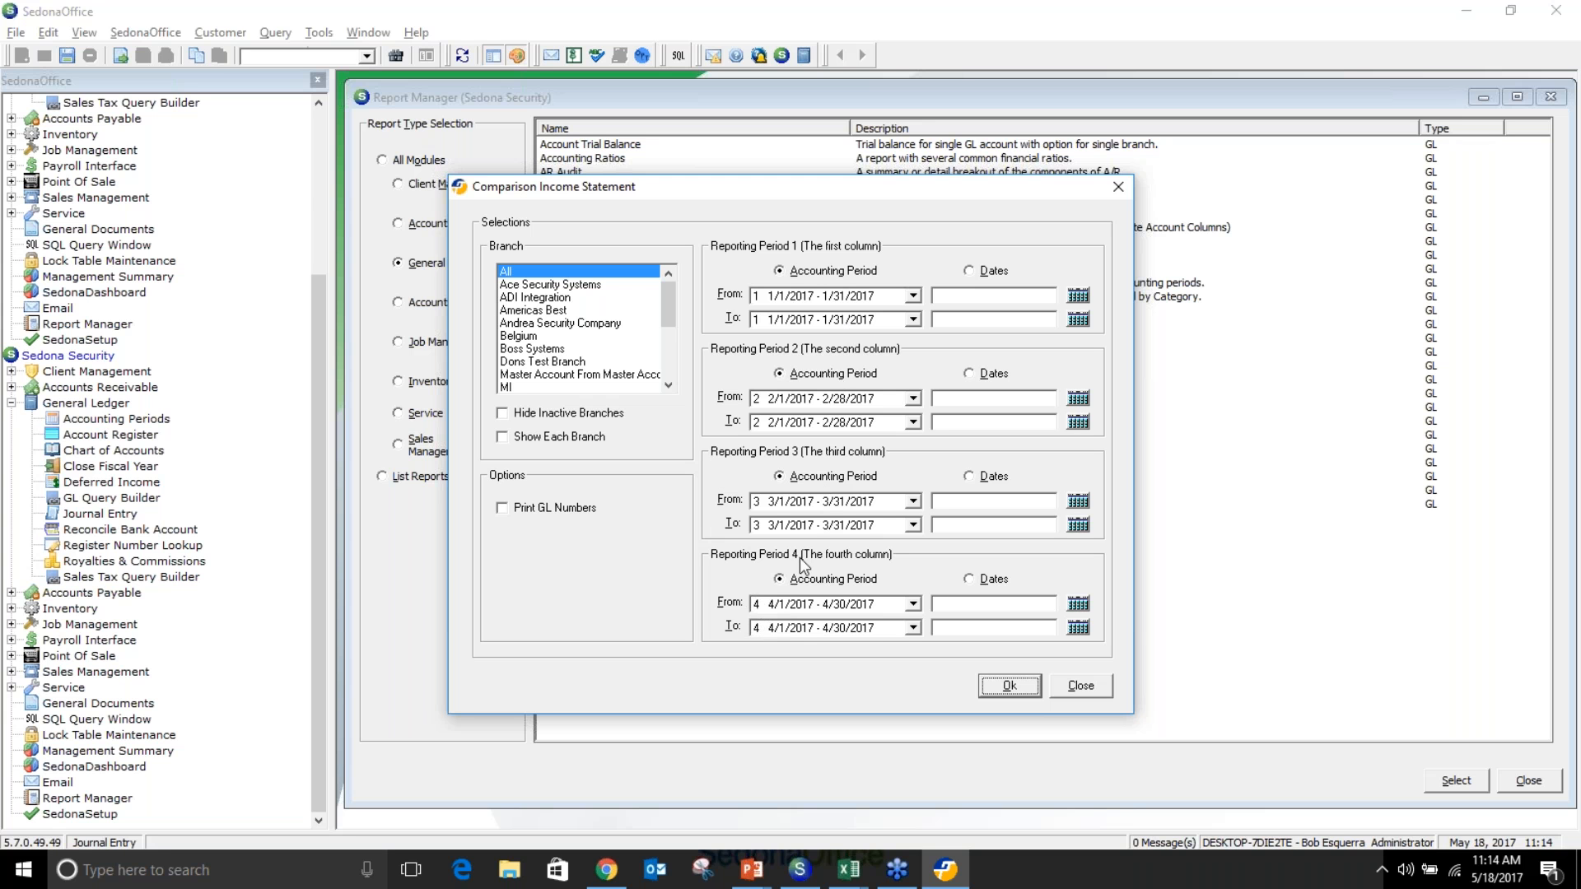
pyautogui.click(1019, 691)
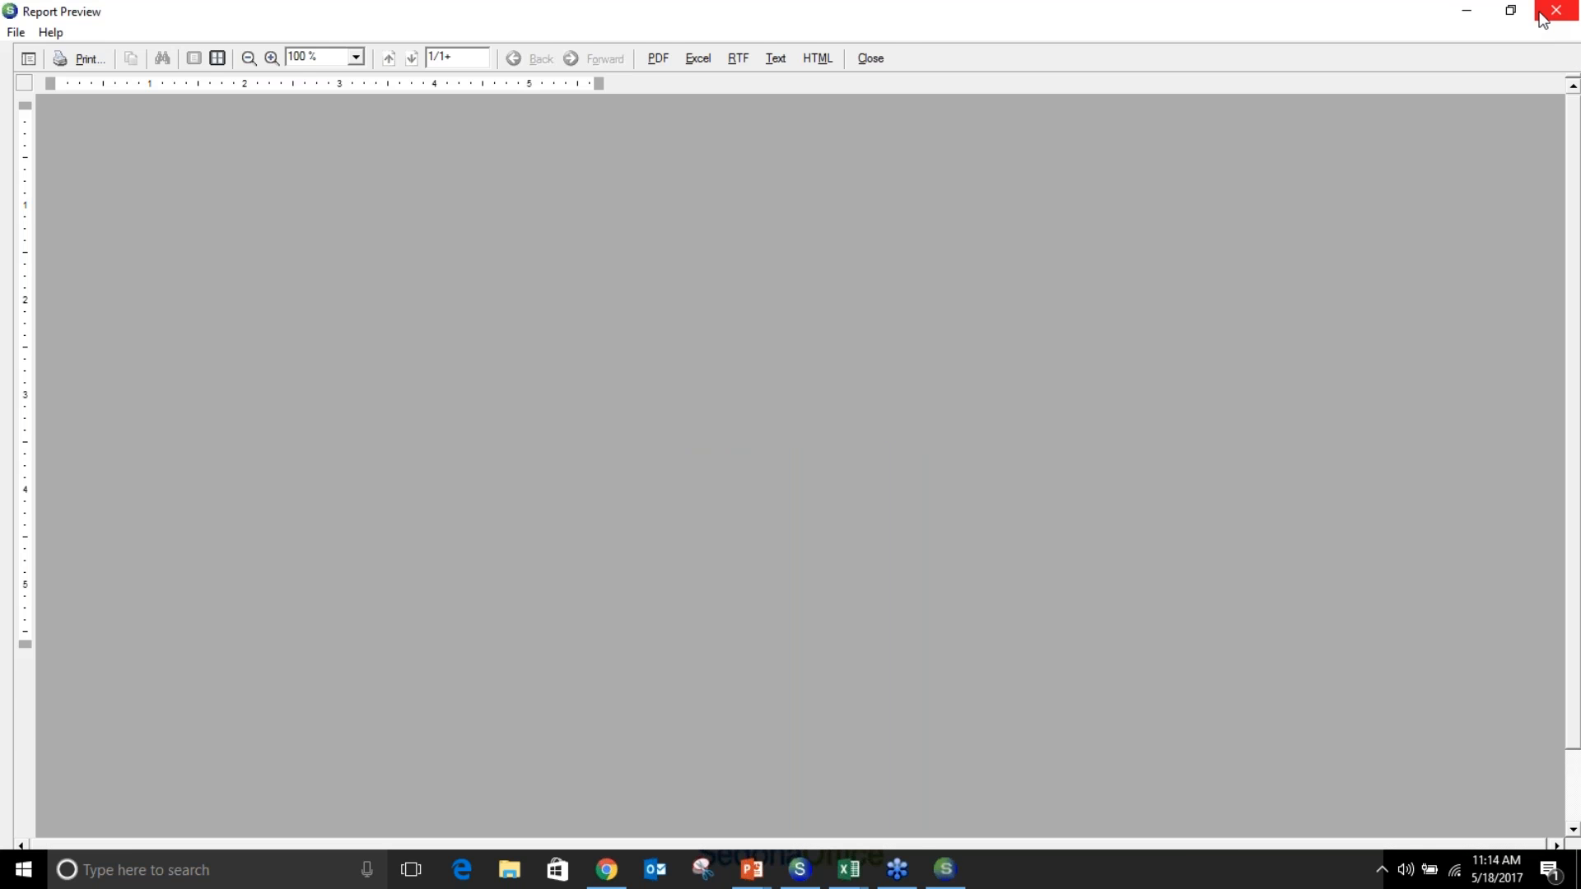
pyautogui.click(1555, 10)
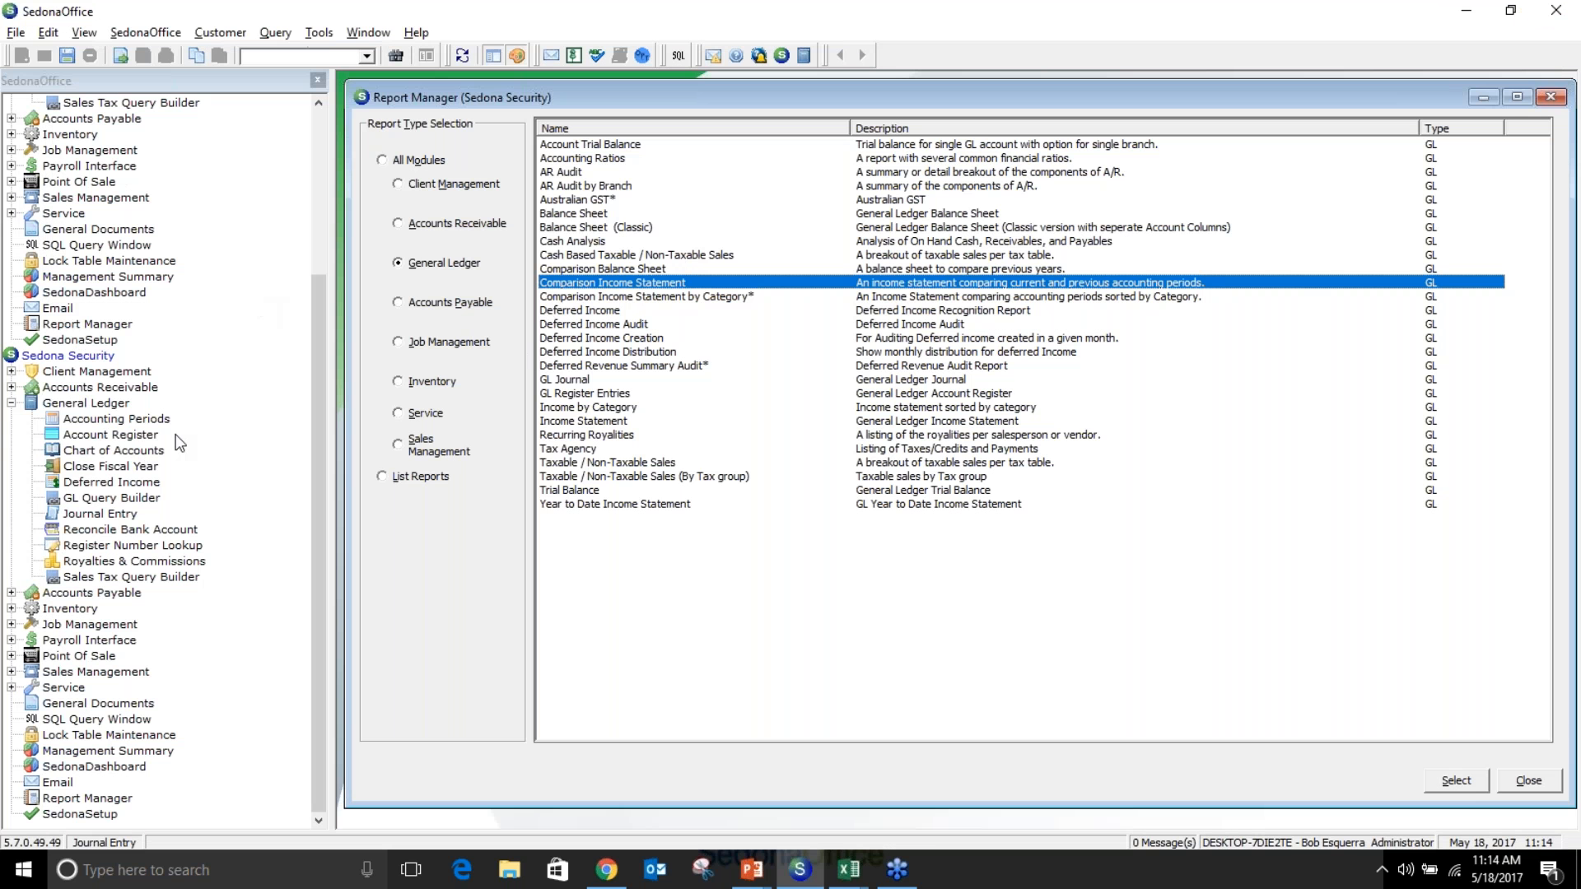
# Select 5/1/2017 - 5/31/2017 as the current accounting period for Sedona Security
pyautogui.click(118, 419)
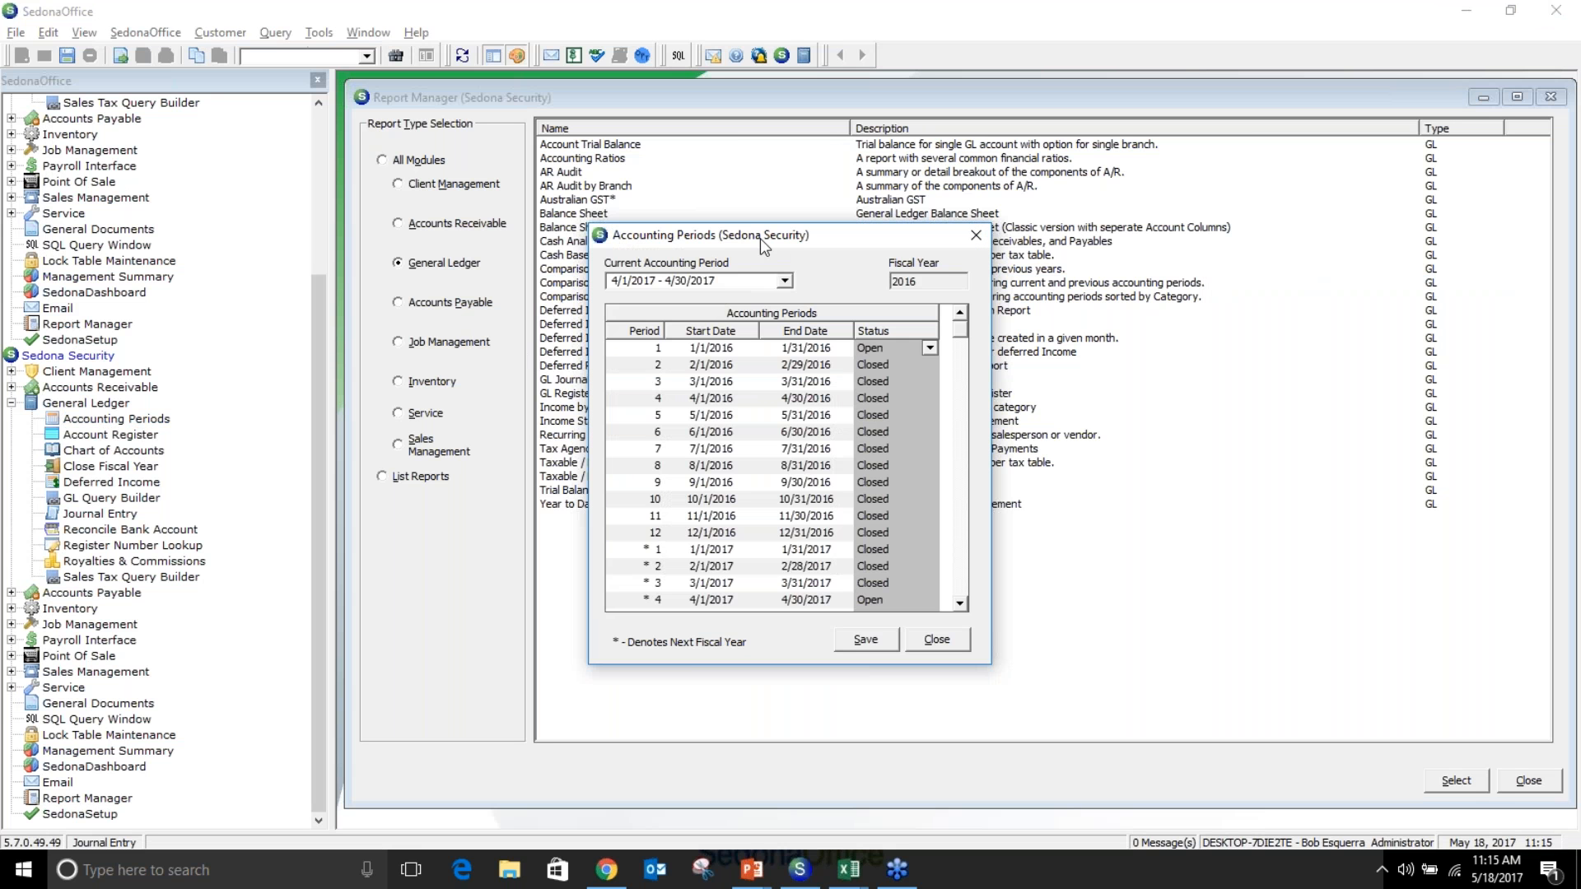
pyautogui.click(783, 281)
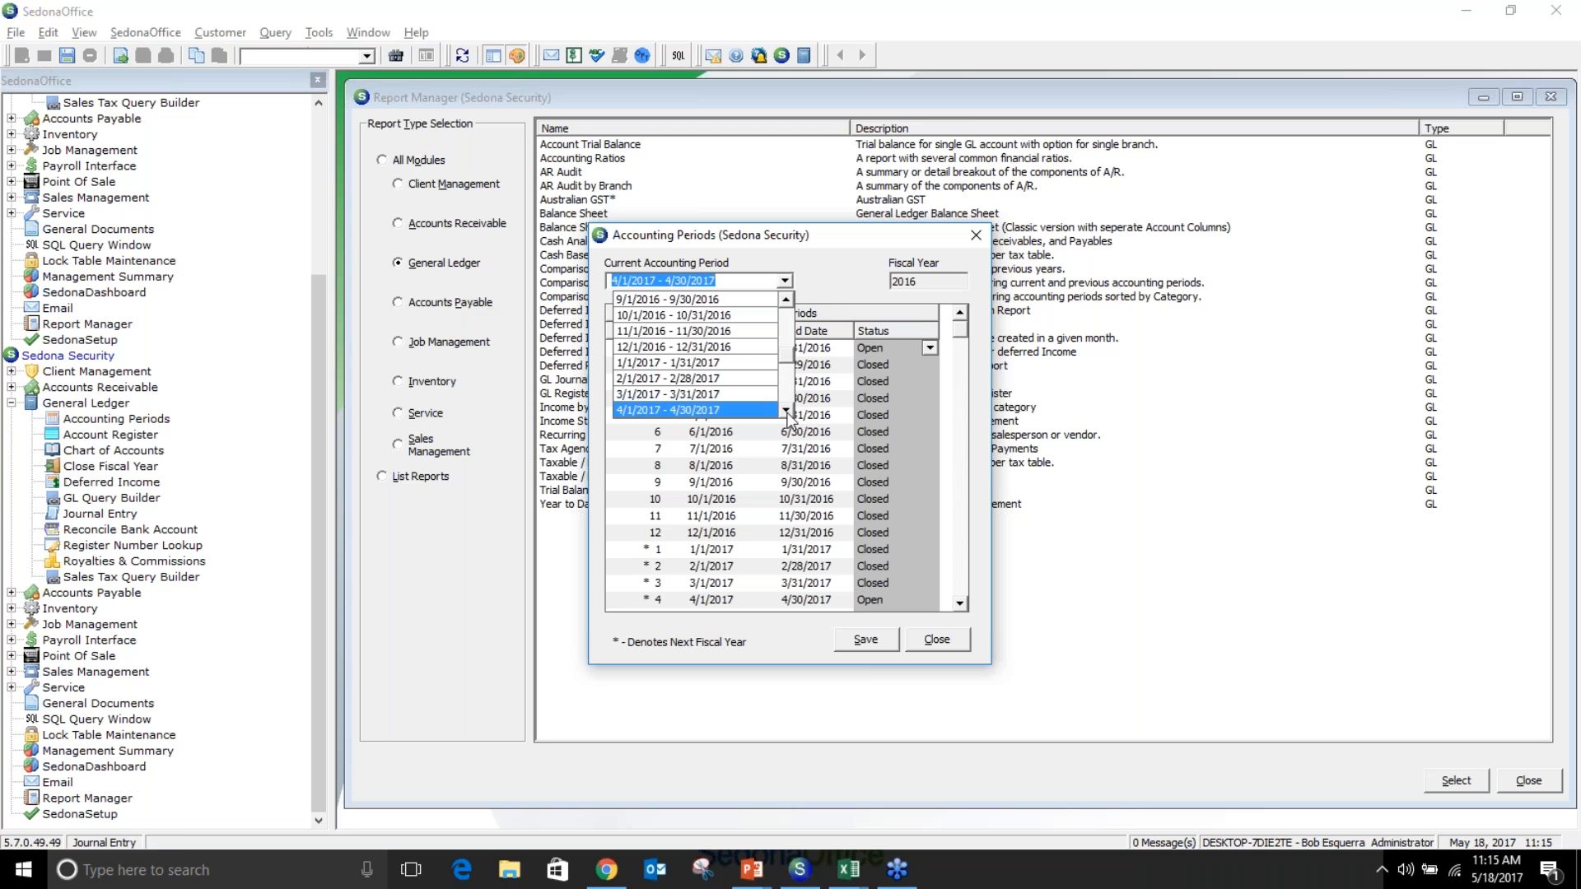
pyautogui.click(786, 411)
pyautogui.click(723, 410)
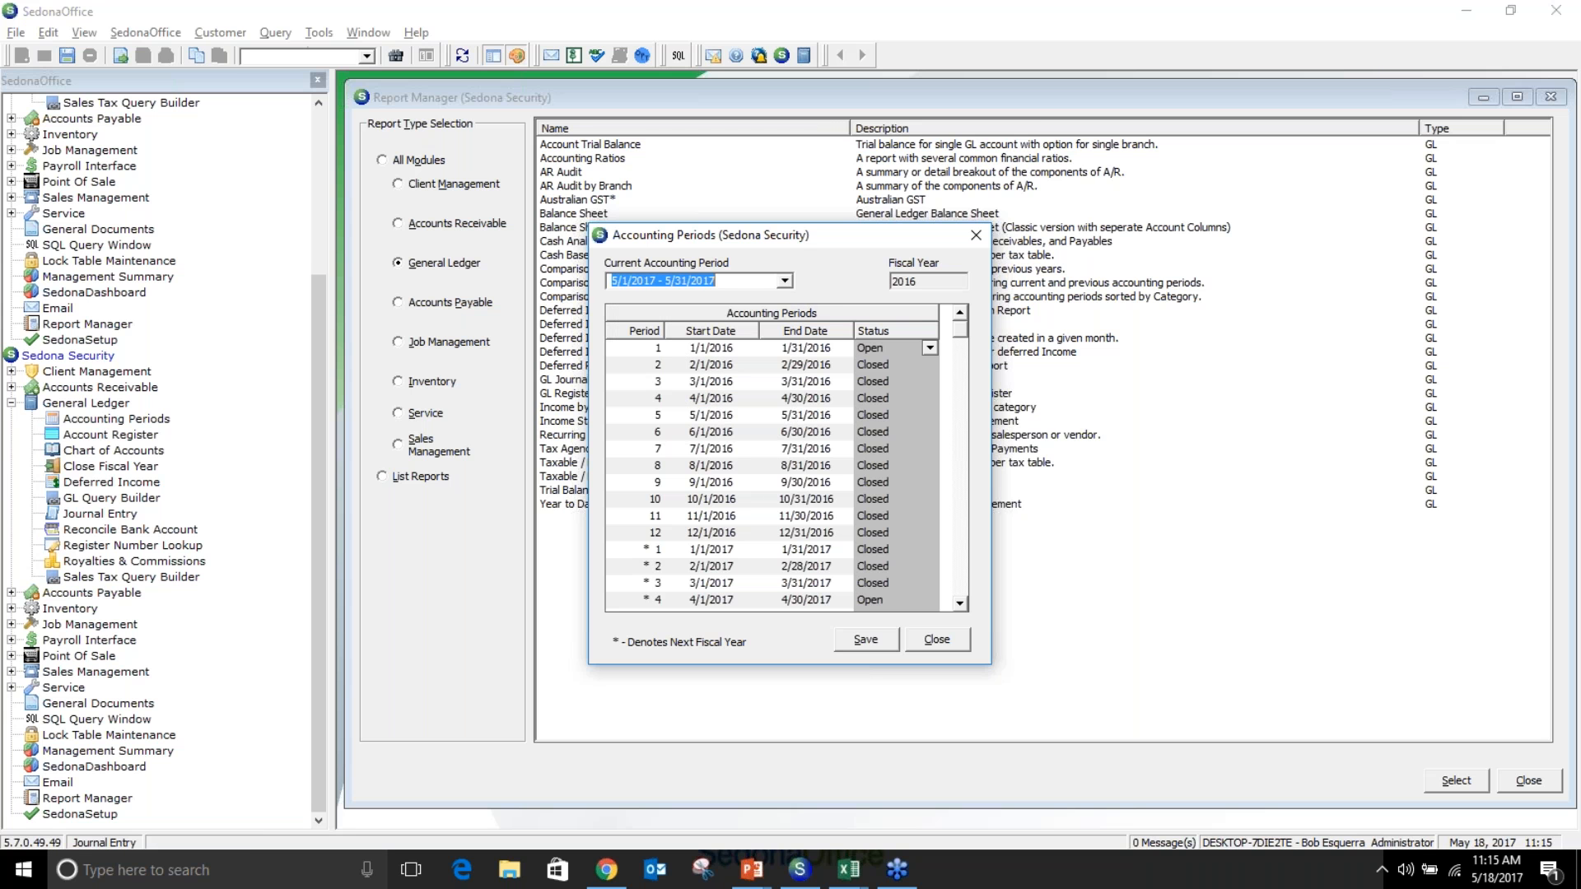
# Set the status of the 4/1/2017 - 4/30/2017 period to Closed, and leave the accounting periods without saving
pyautogui.click(960, 604)
pyautogui.click(960, 606)
pyautogui.click(960, 606)
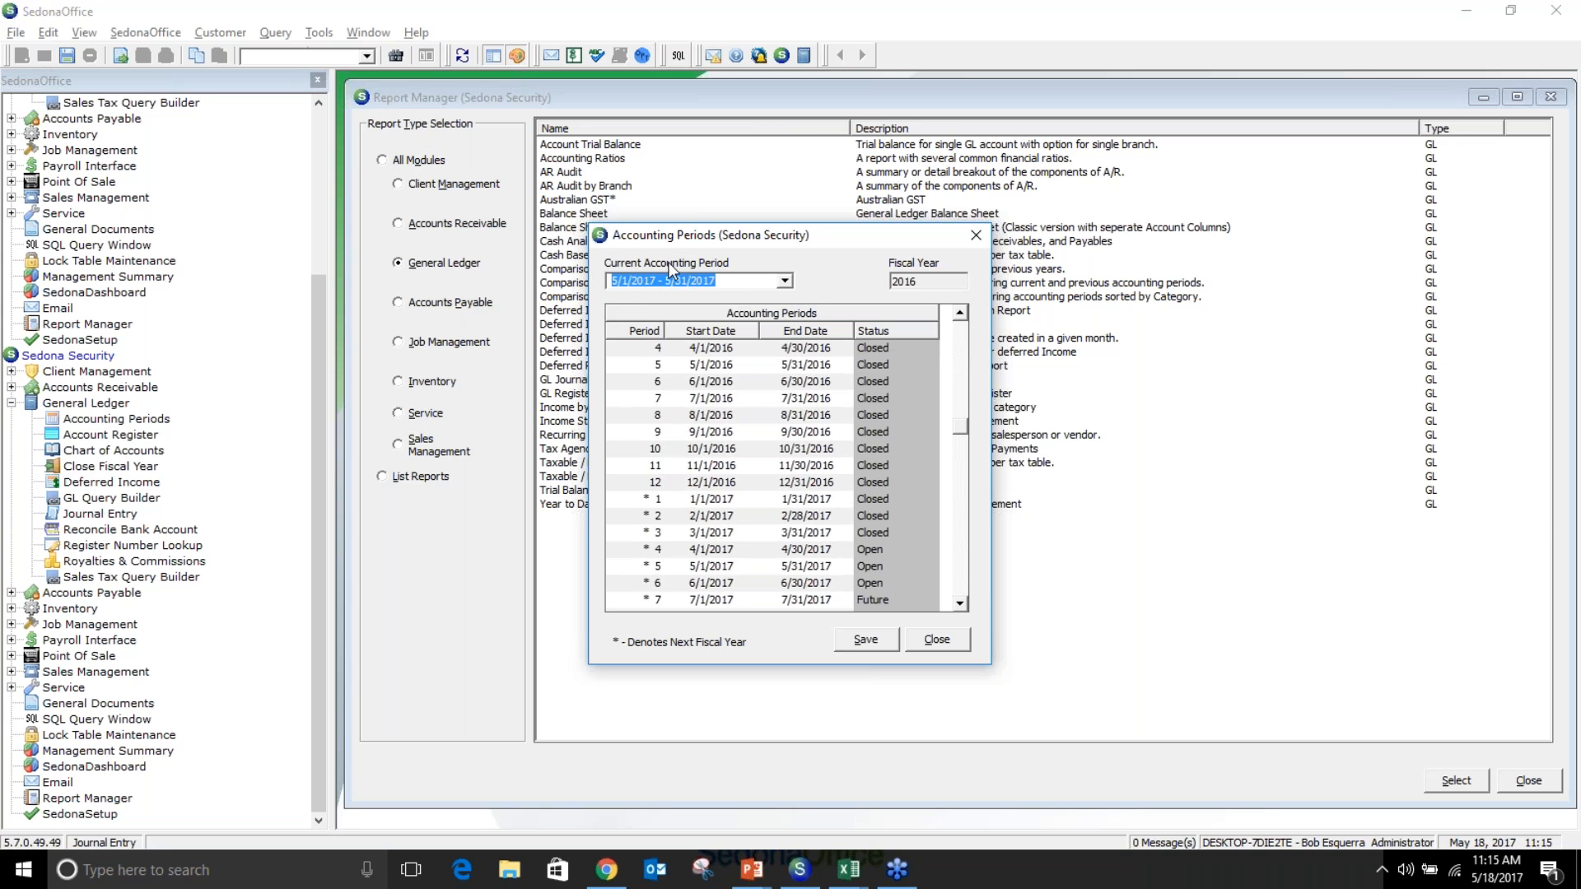
pyautogui.click(911, 551)
pyautogui.click(930, 550)
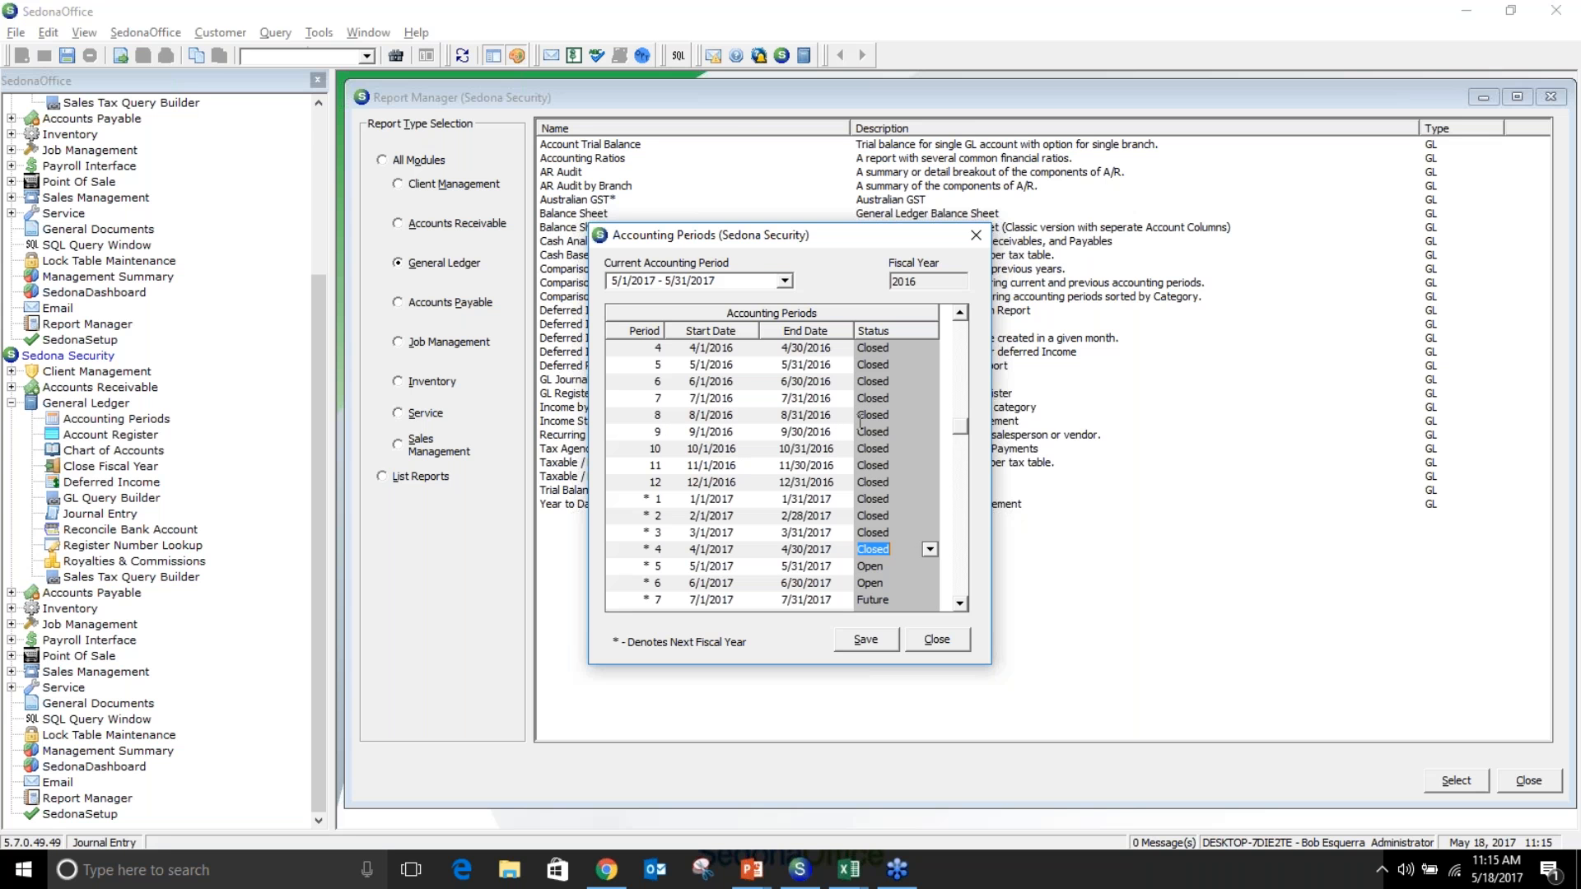
pyautogui.click(686, 451)
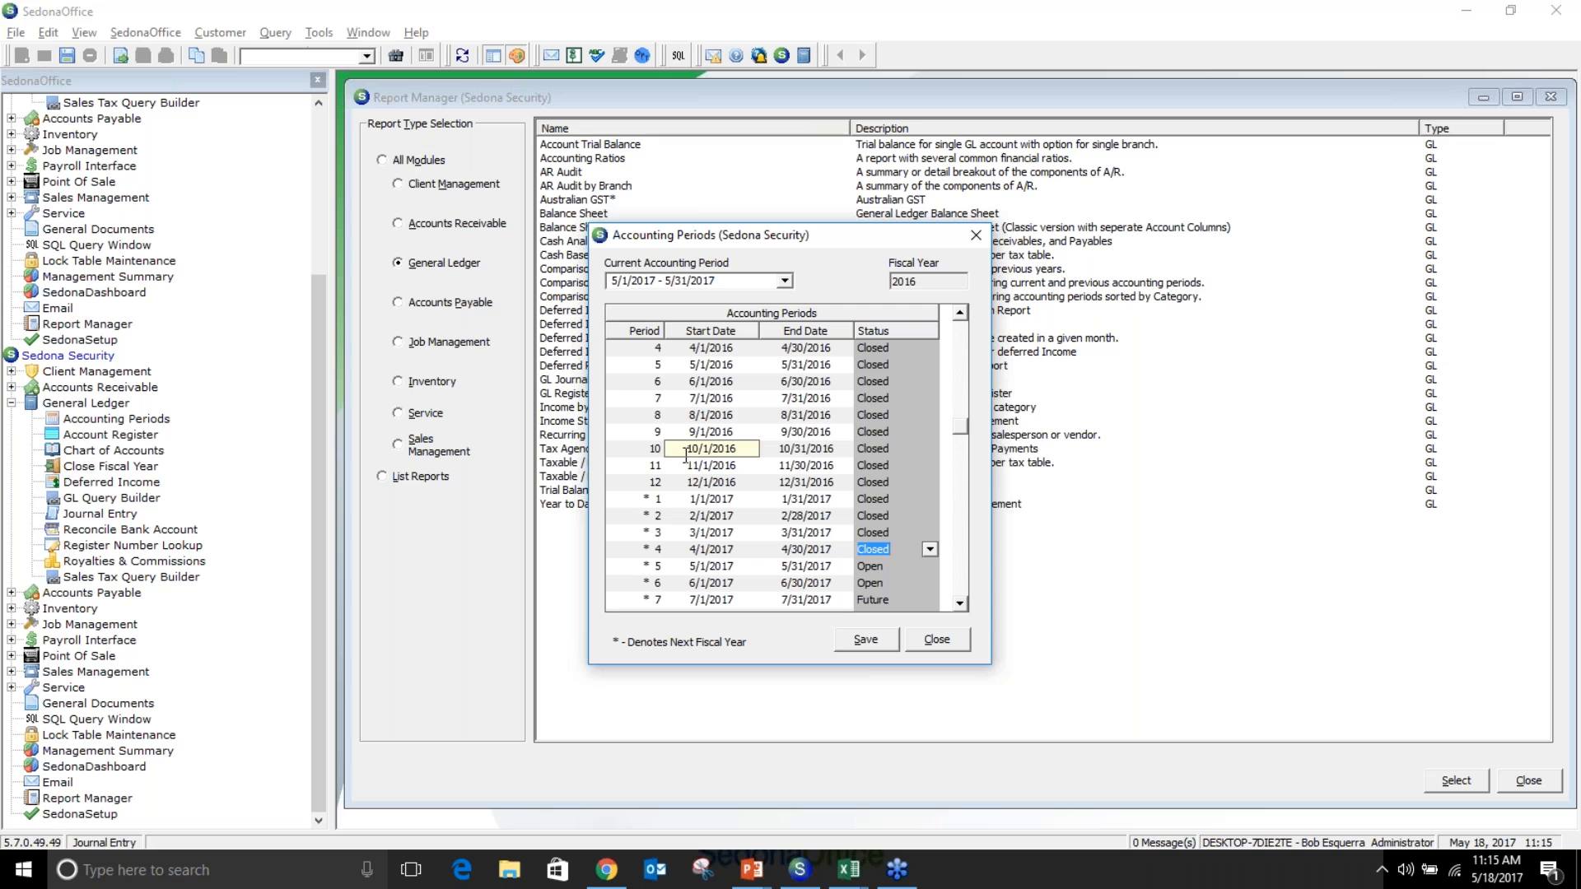
pyautogui.click(935, 644)
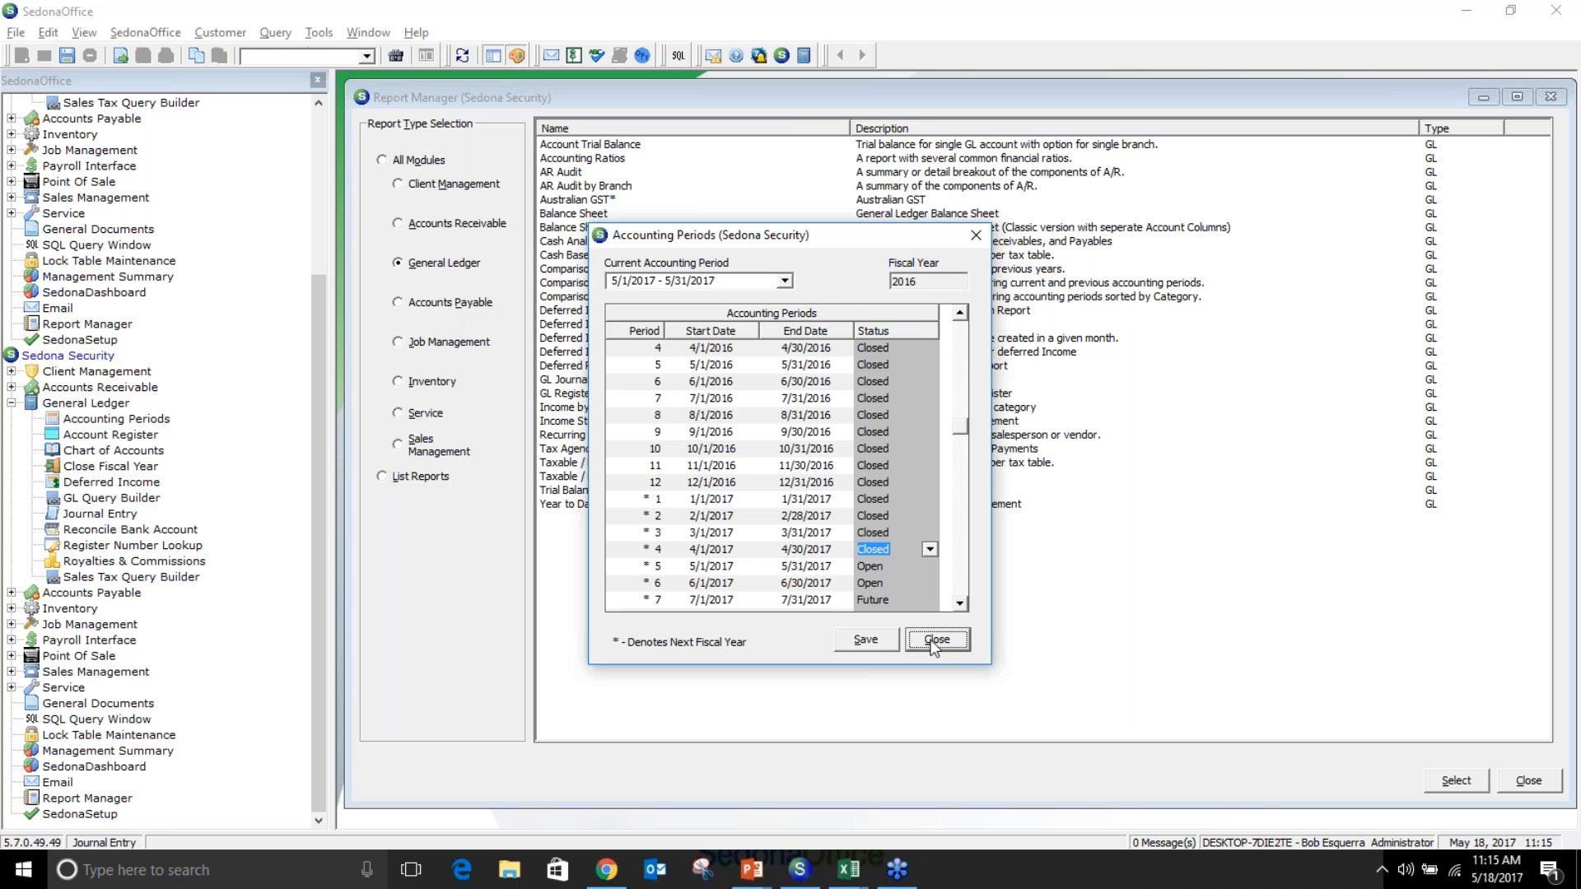
# View Sedona Security's chart of accounts, and open the Account Register for the Petty Cash account
pyautogui.click(131, 451)
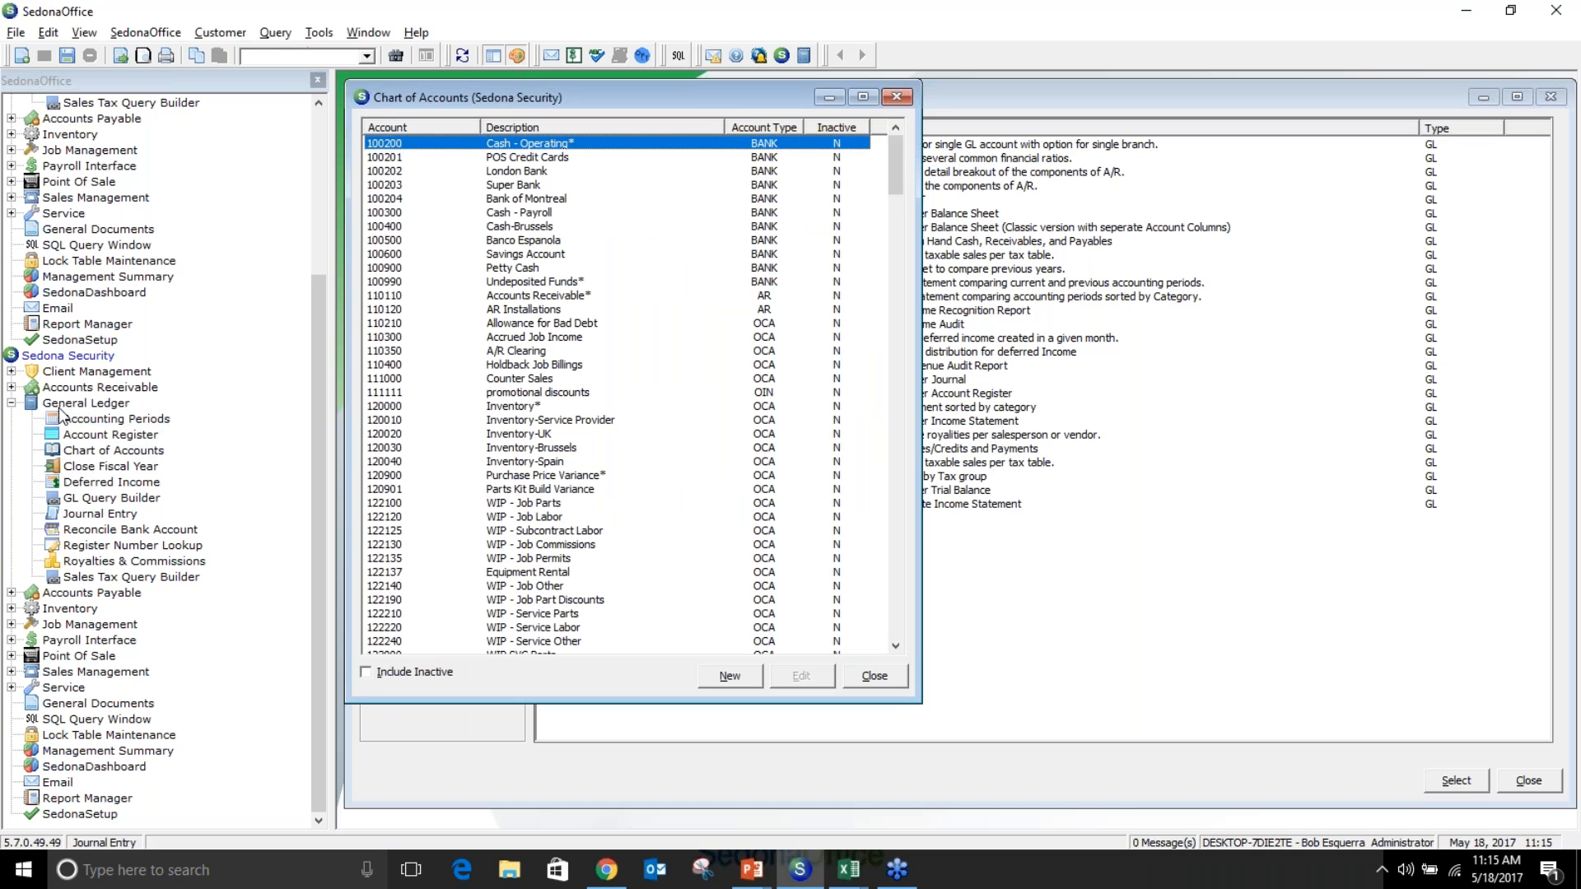
pyautogui.click(131, 437)
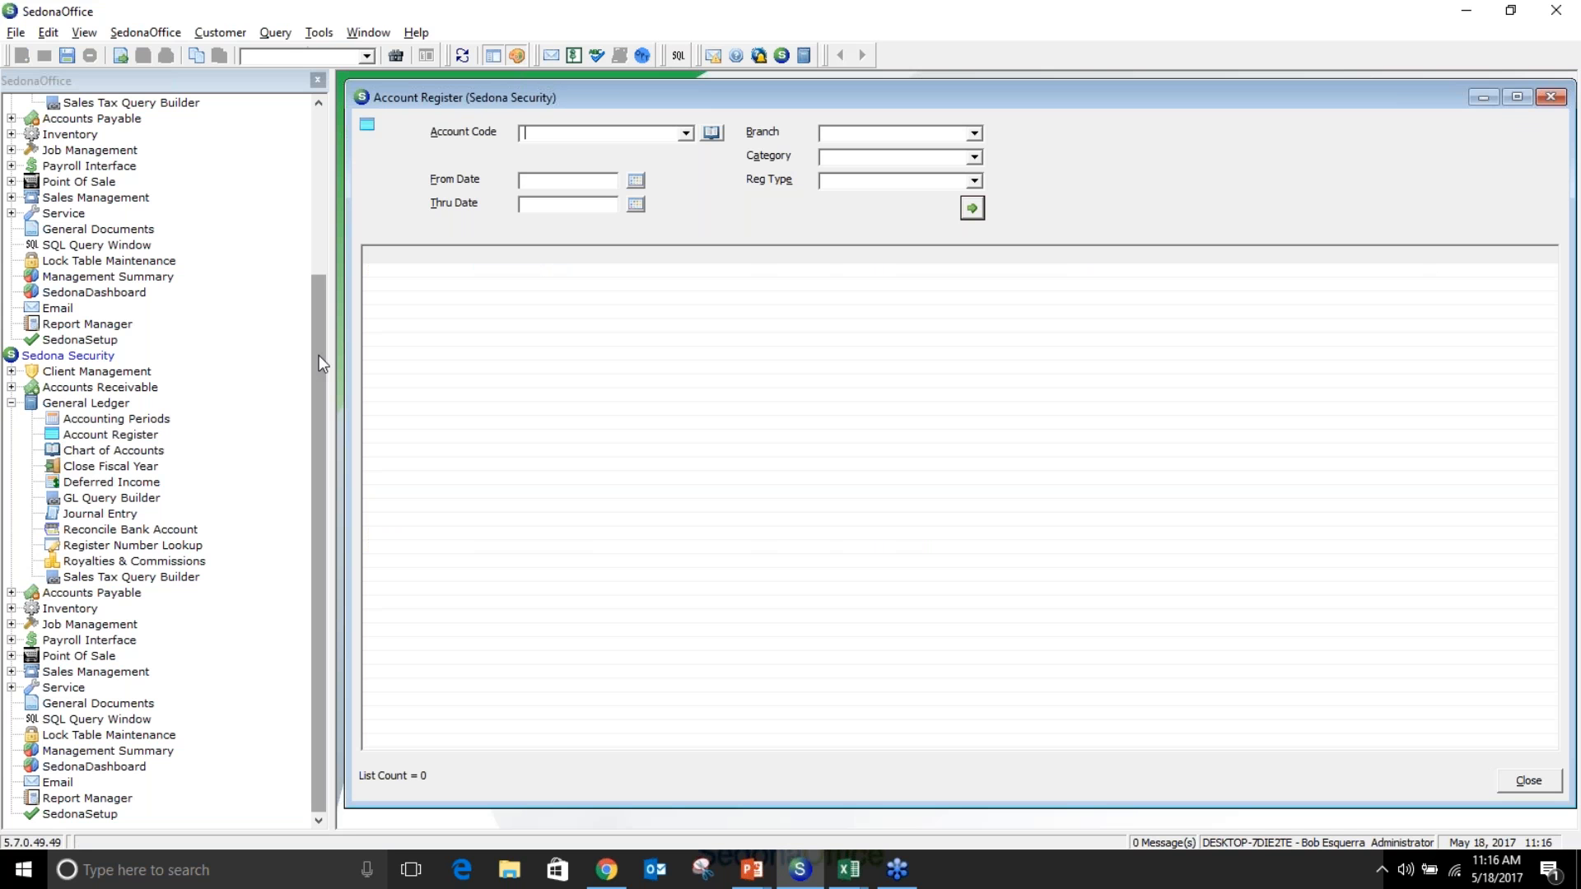
pyautogui.click(685, 135)
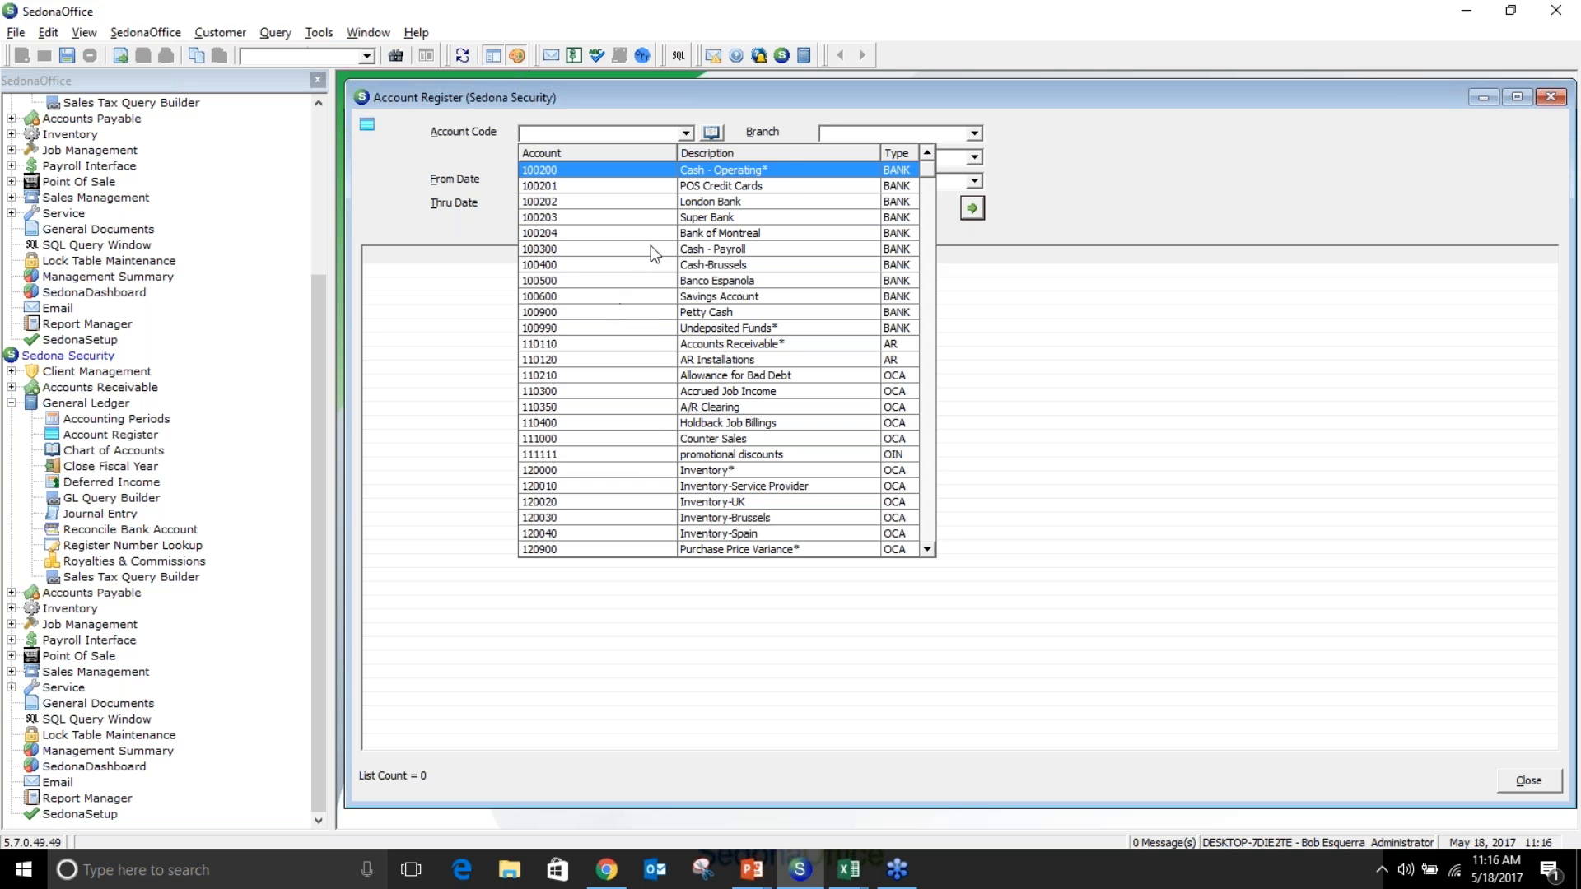
pyautogui.click(641, 311)
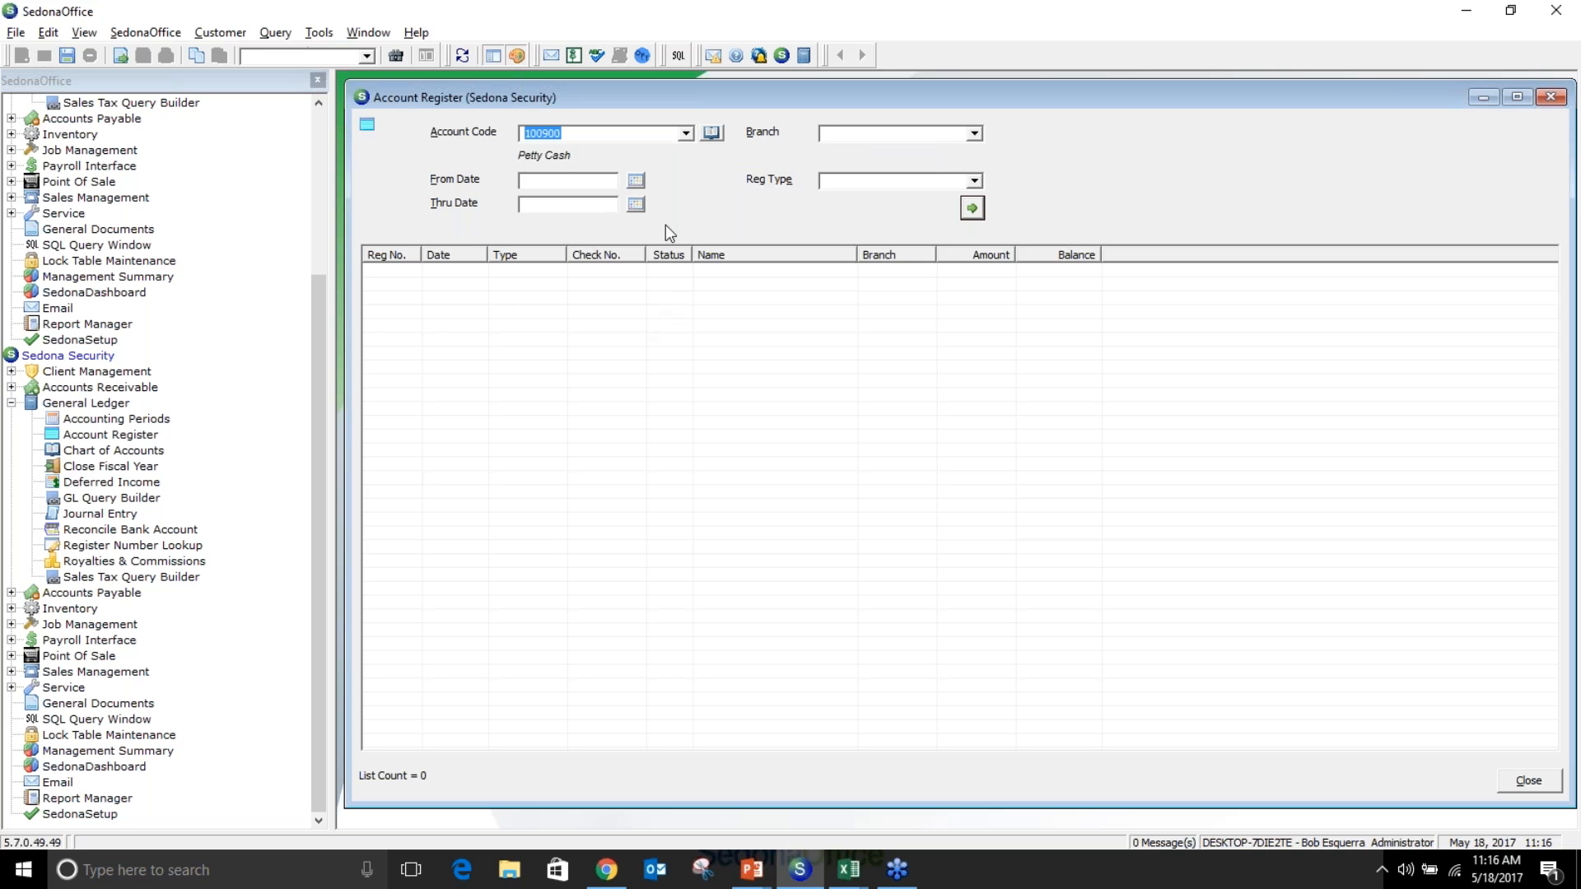
# List the Petty Cash register transactions from 4/1/2017 through 4/30/2017
pyautogui.click(635, 179)
pyautogui.click(535, 217)
pyautogui.click(695, 253)
pyautogui.click(636, 204)
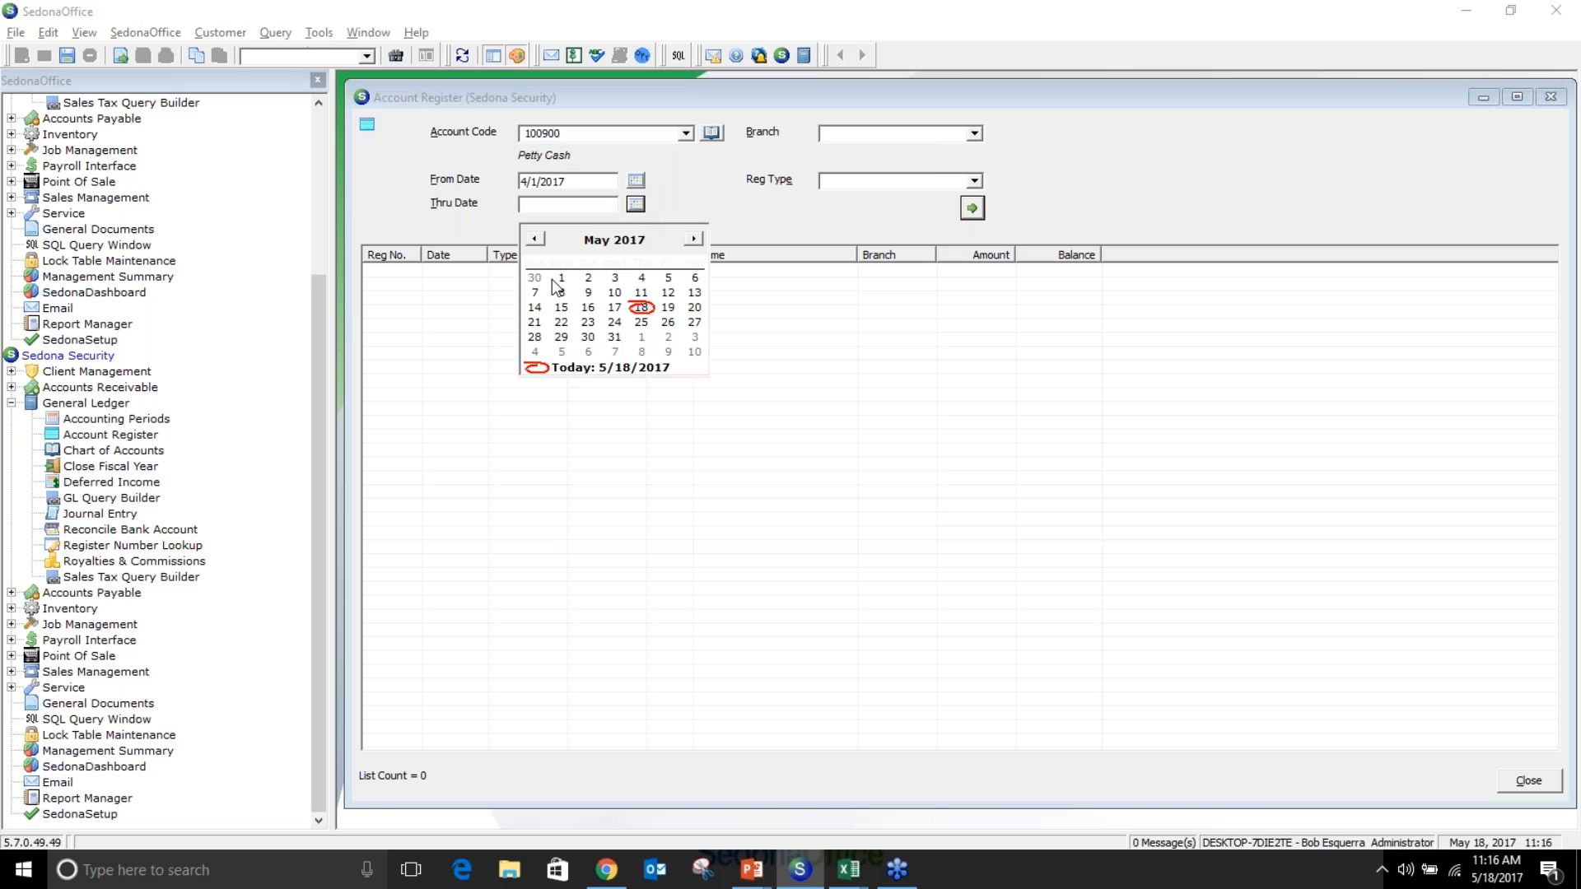
pyautogui.click(533, 278)
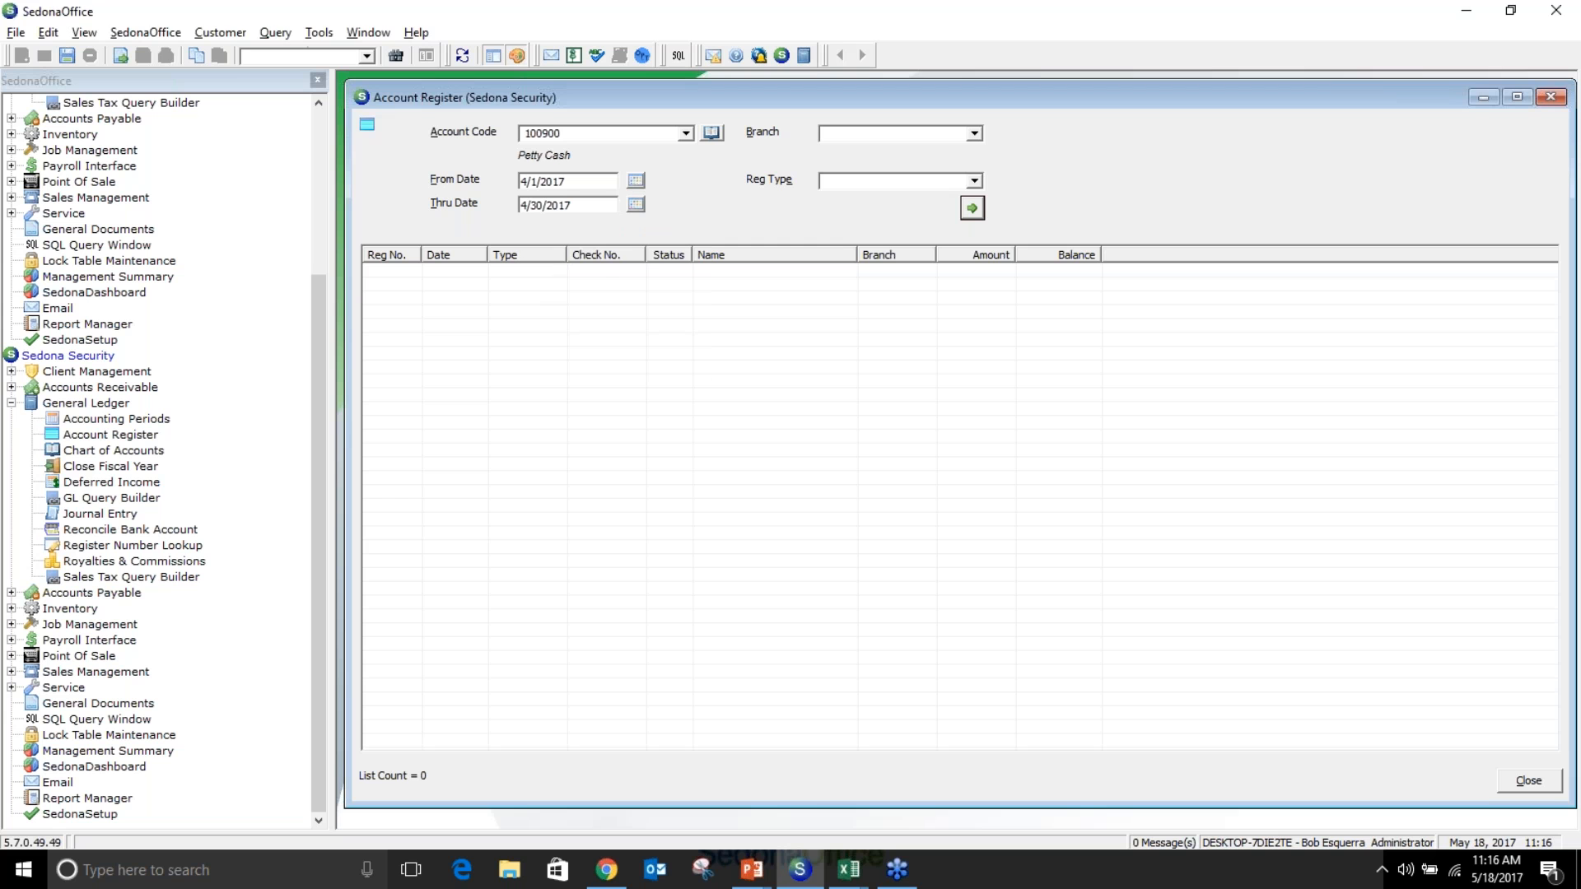
pyautogui.click(971, 207)
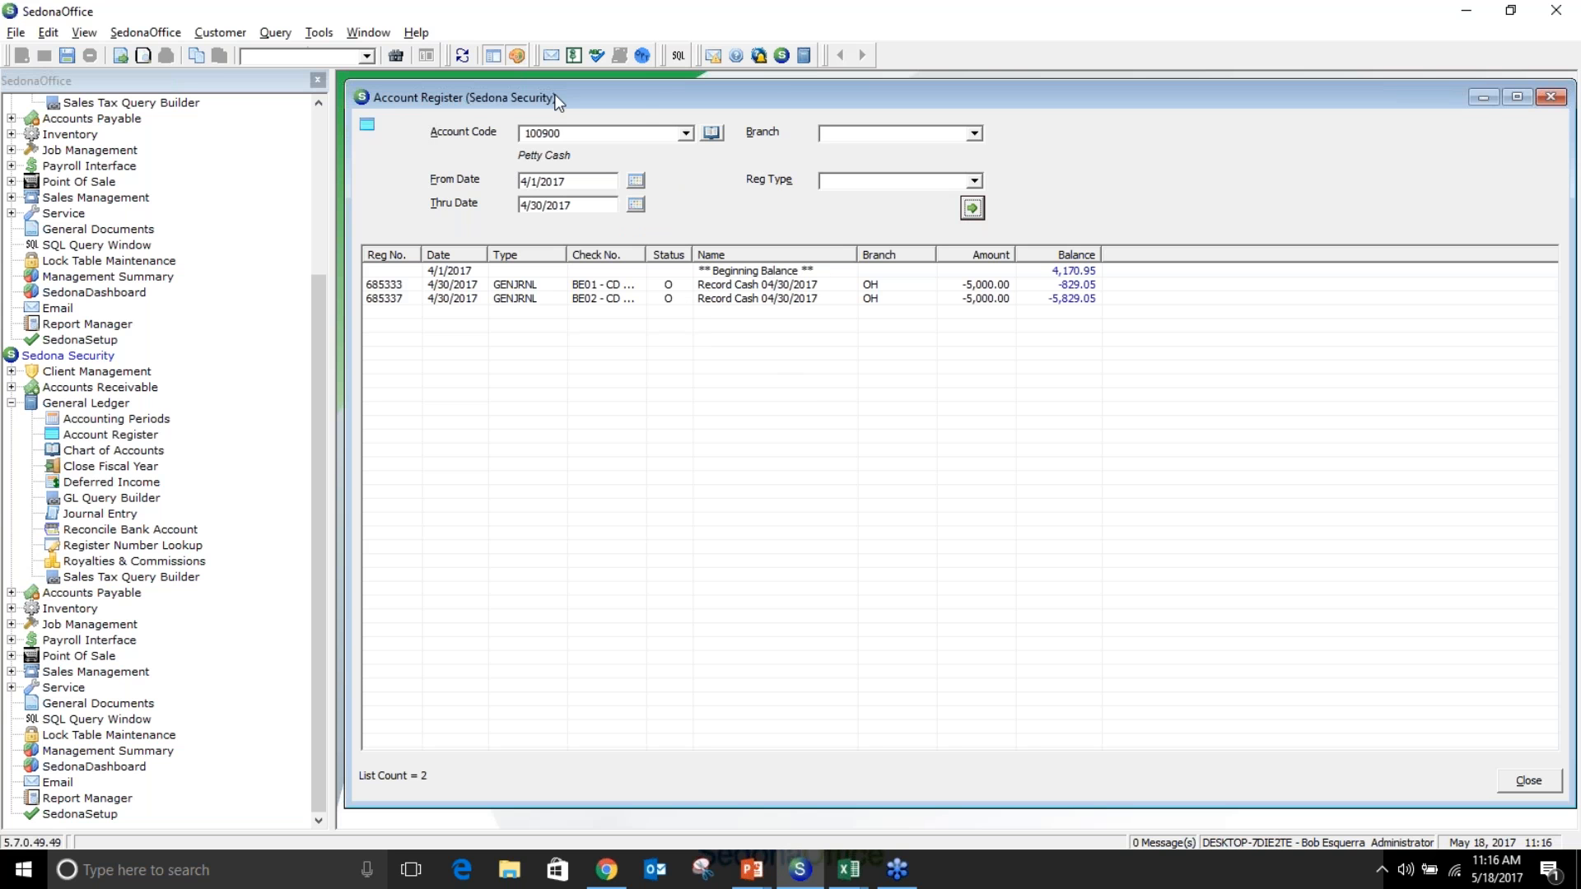
# Examine the journal entry behind the first 4/30/2017 Petty Cash transaction (BE01) and return to the register
pyautogui.doubleClick(736, 286)
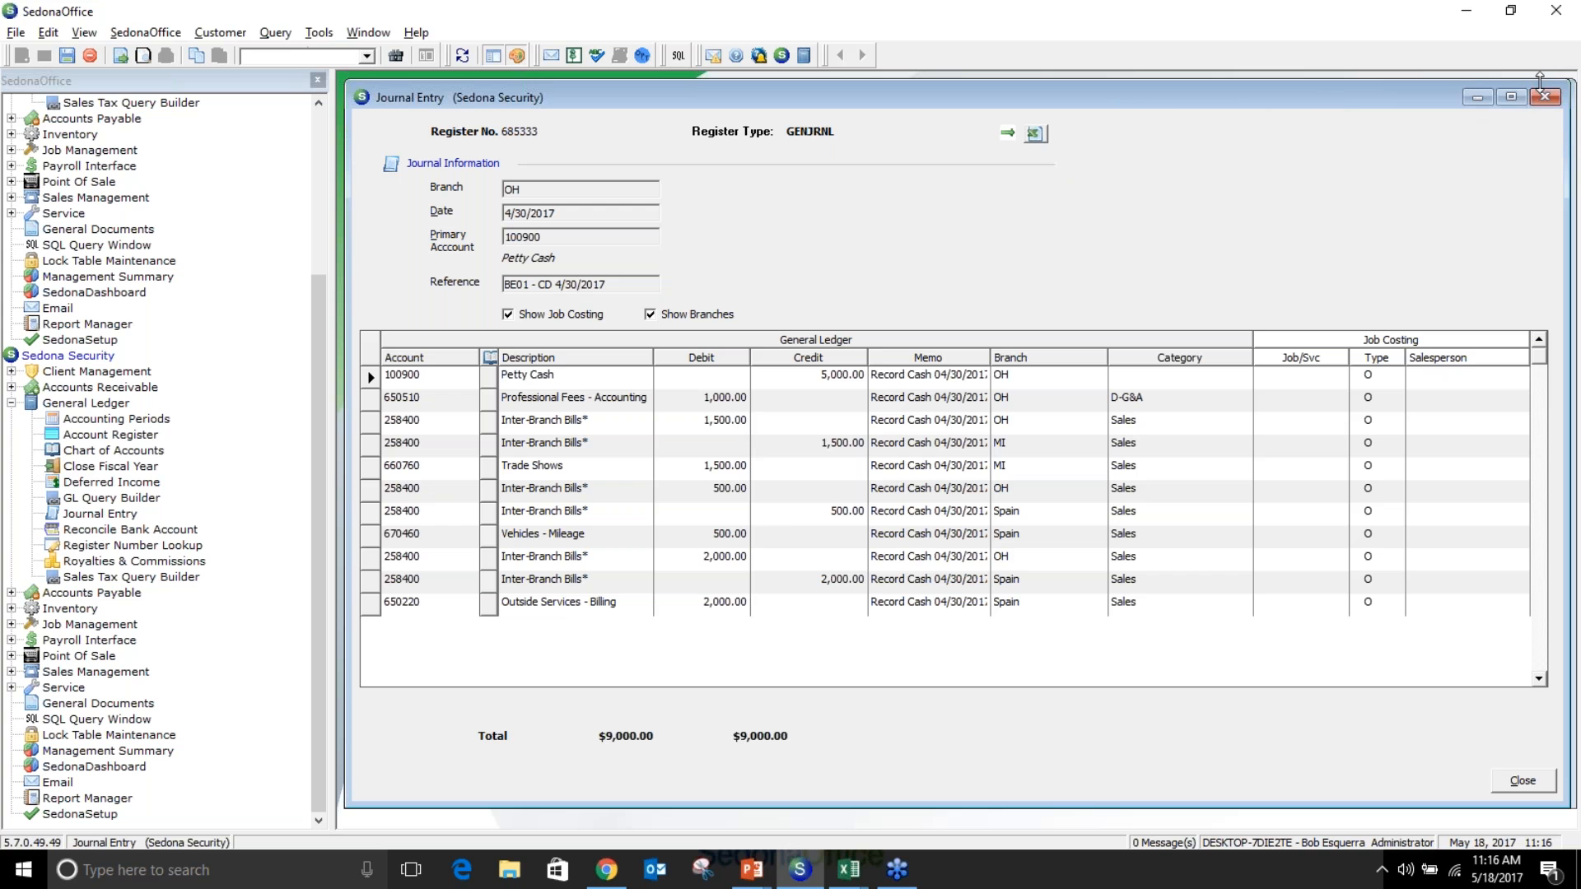
pyautogui.moveTo(1163, 95); pyautogui.dragTo(742, 140)
pyautogui.click(1129, 145)
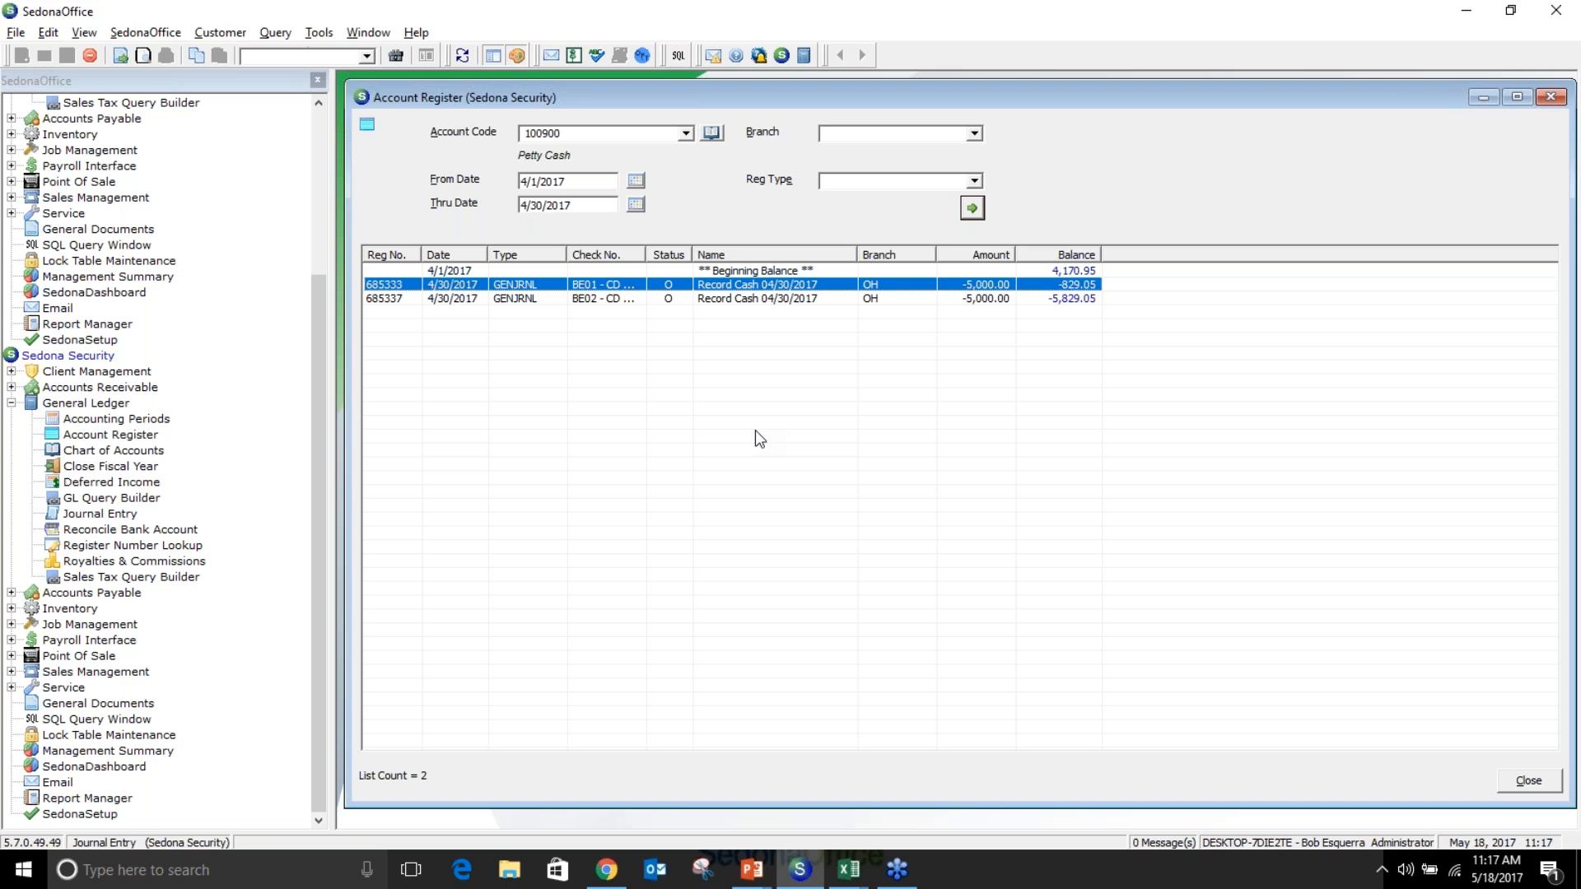
# Preview the Petty Cash register report and browse to Accounting's 2017 folder "4. Apr 2017" as the destination for an Excel export
pyautogui.click(138, 57)
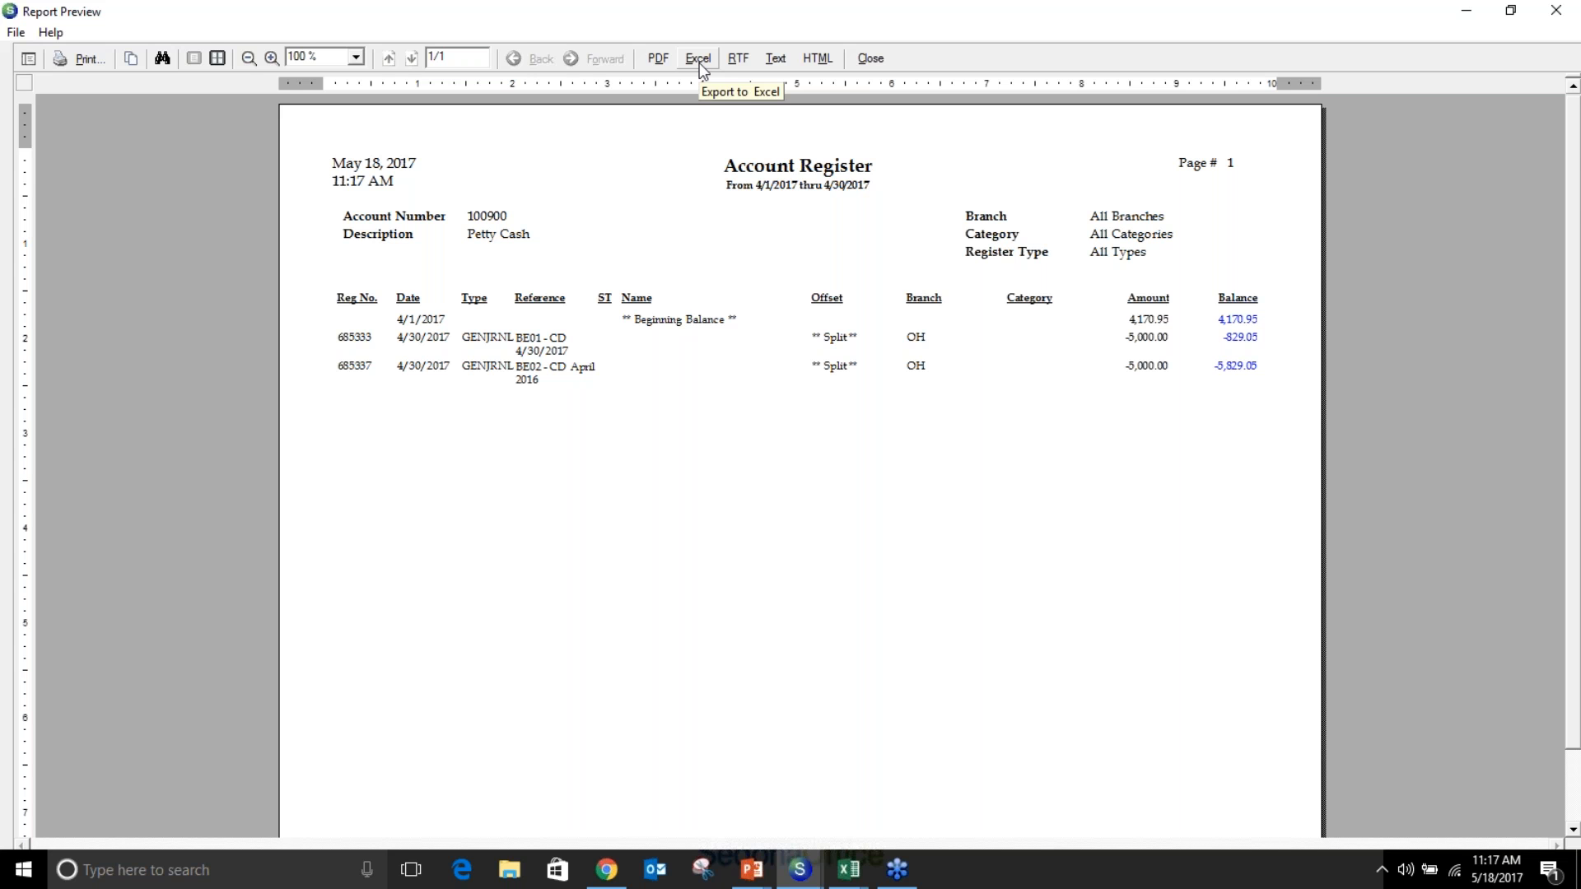
pyautogui.click(699, 59)
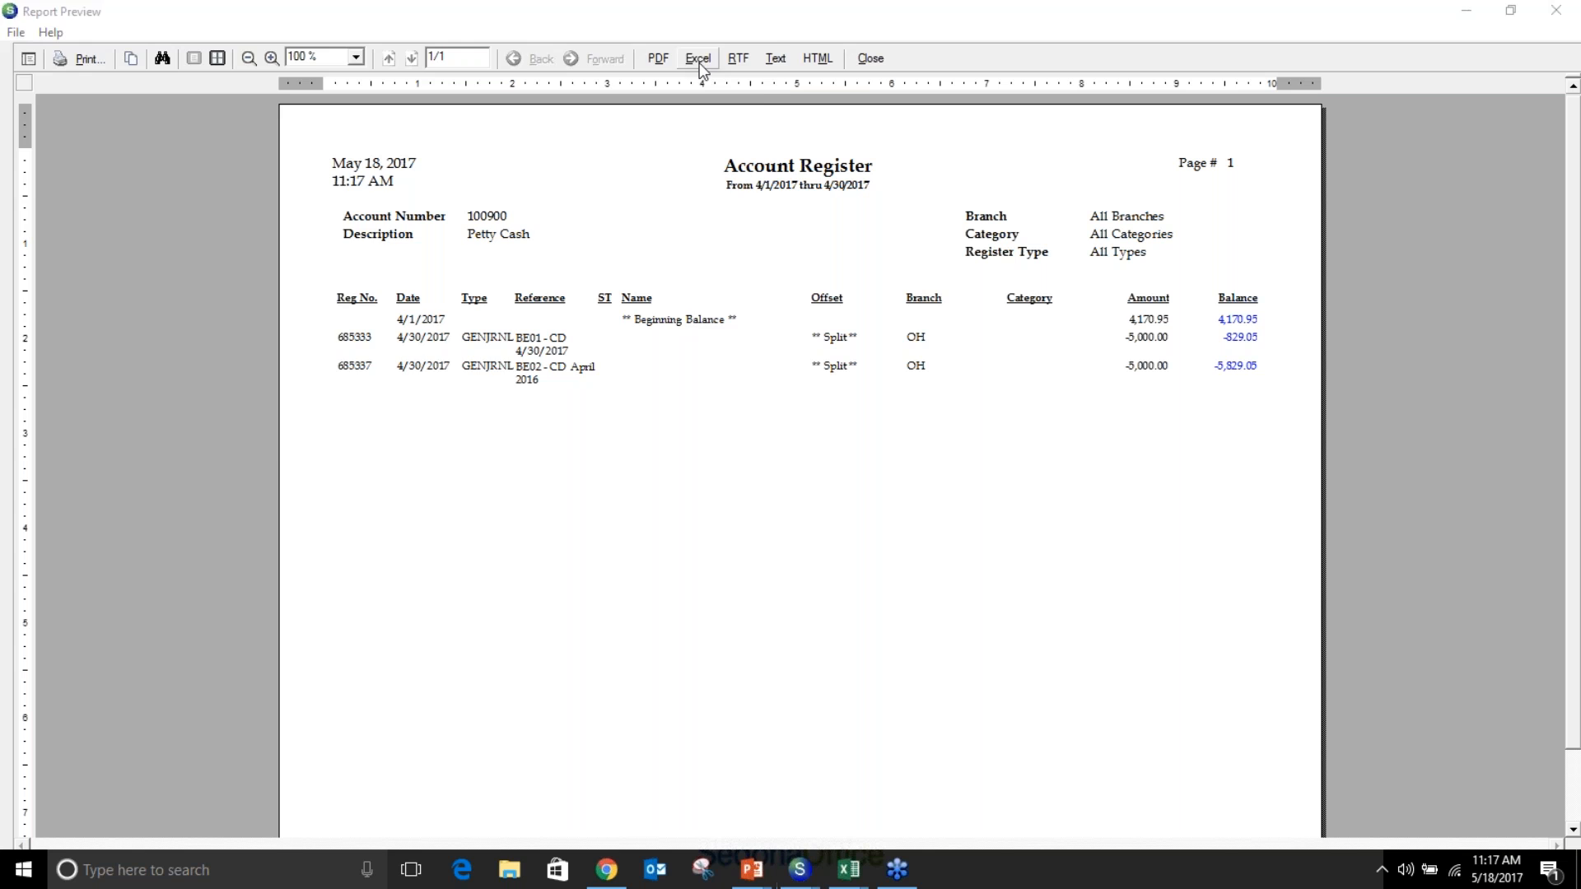
pyautogui.click(91, 163)
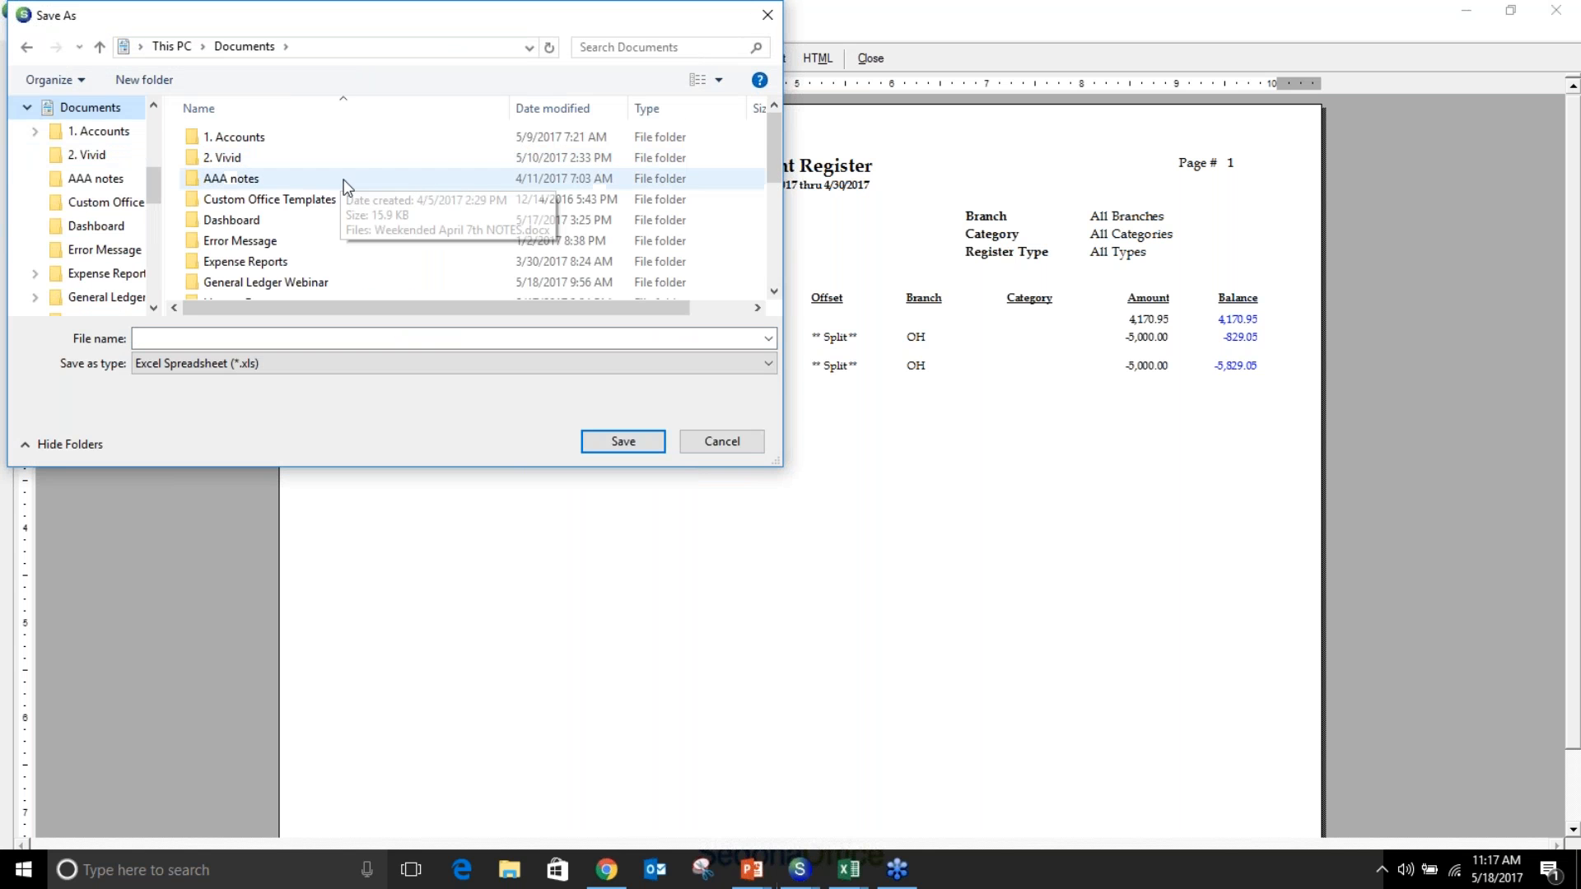
pyautogui.doubleClick(285, 284)
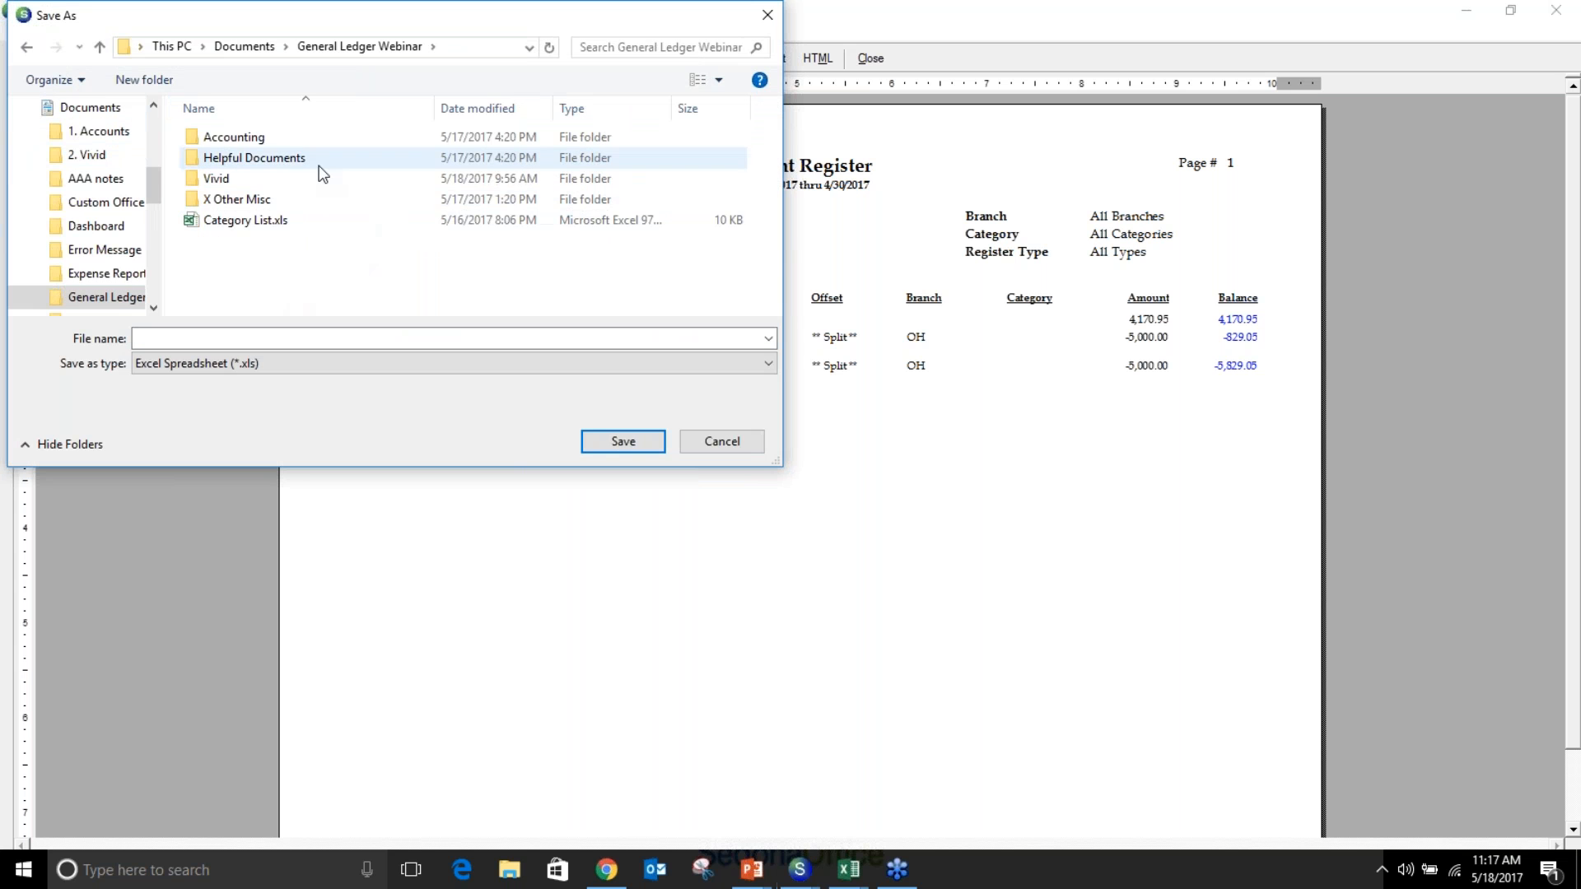
pyautogui.doubleClick(245, 138)
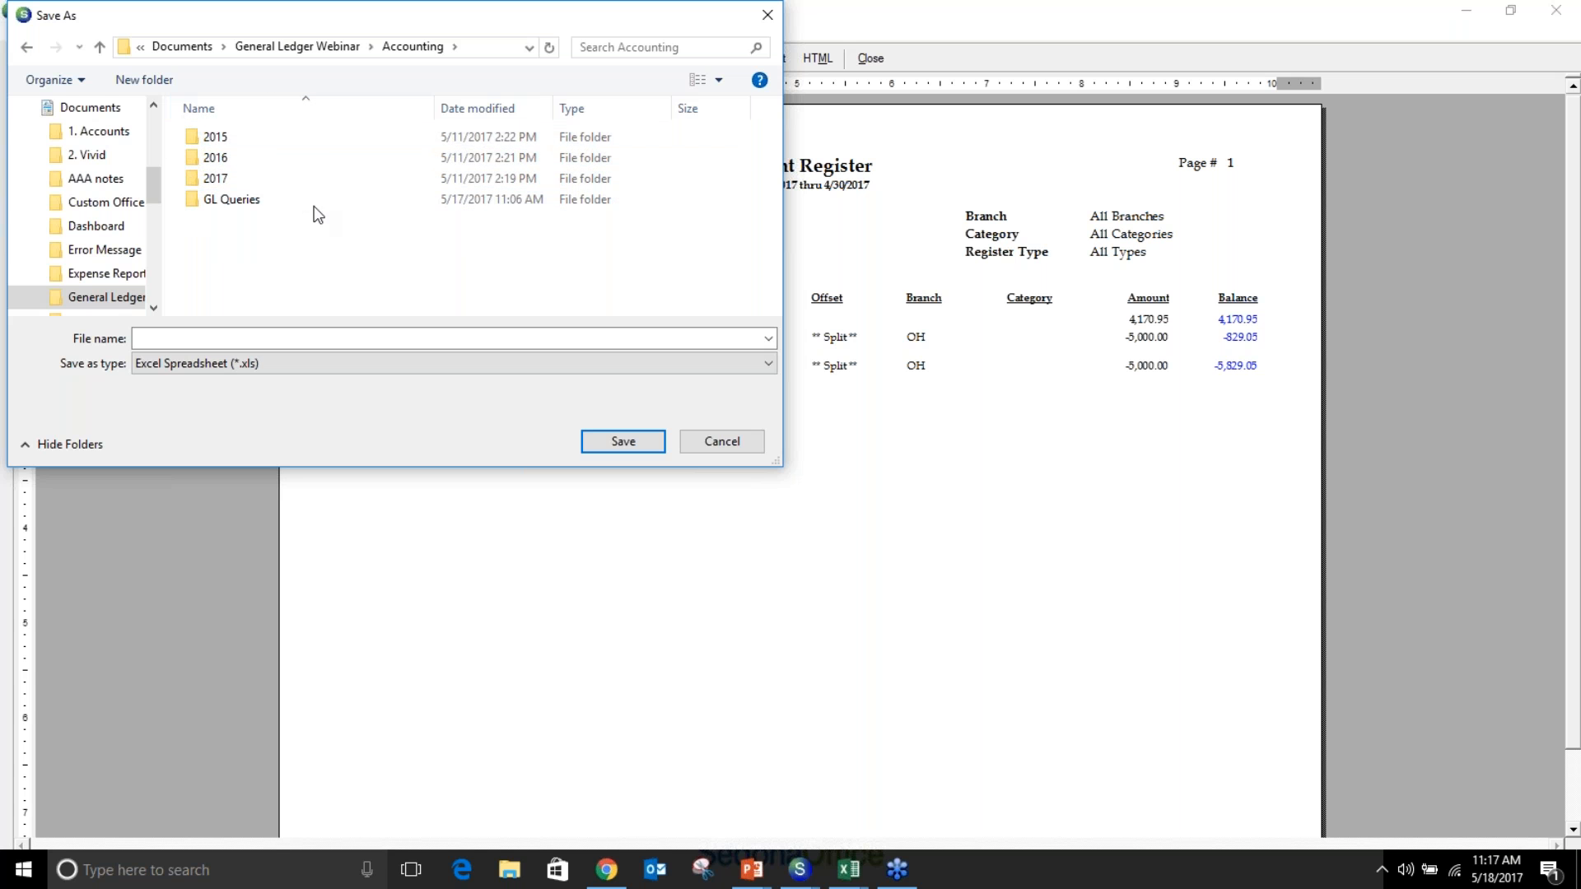
pyautogui.doubleClick(225, 181)
pyautogui.doubleClick(238, 200)
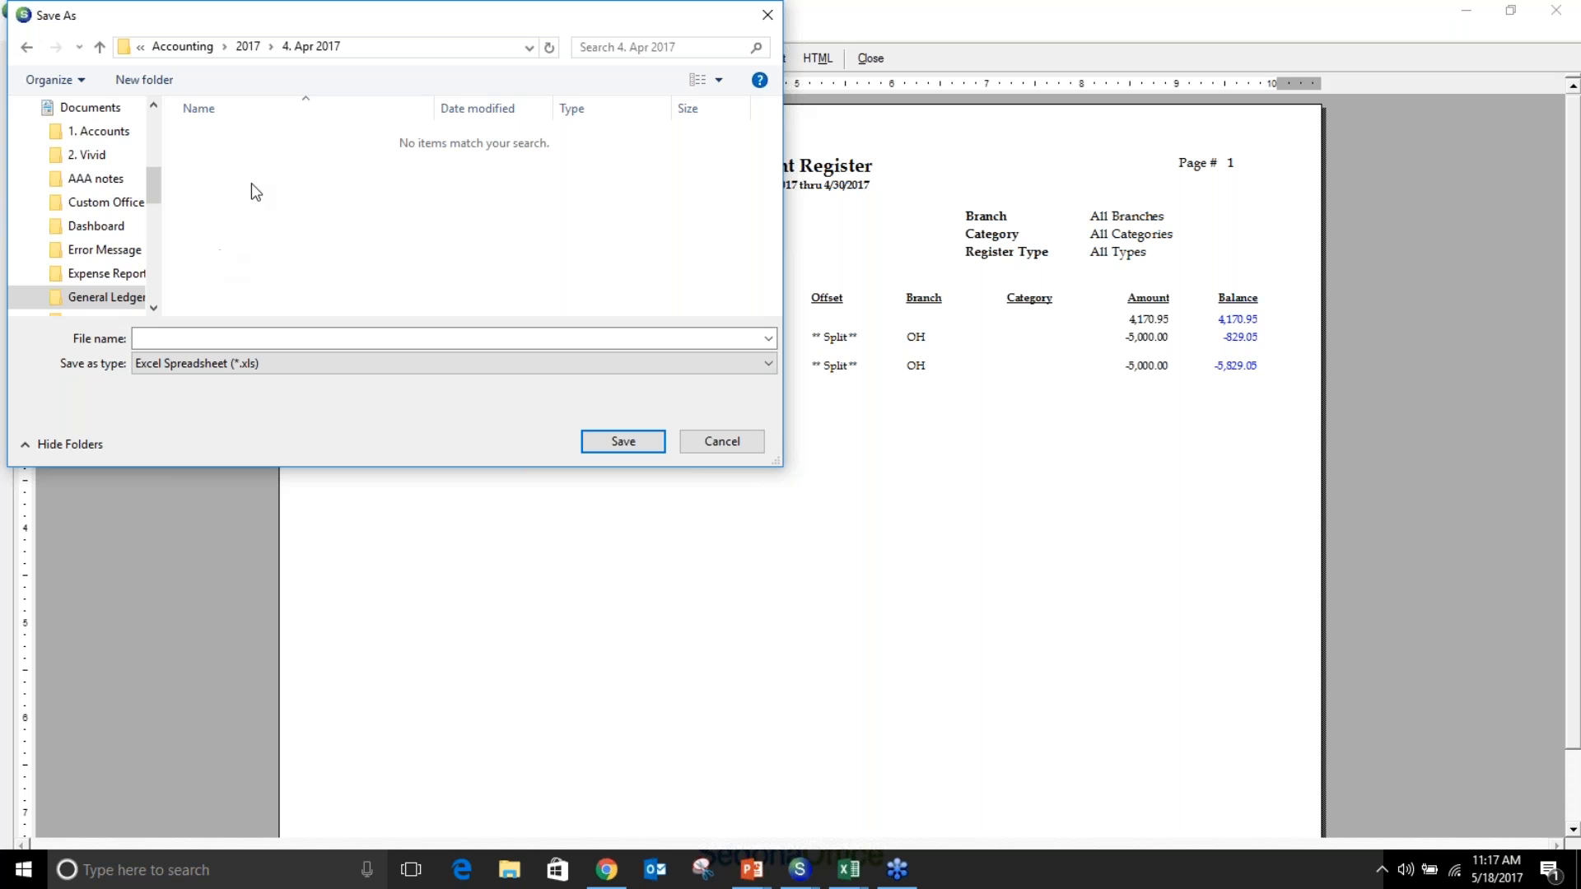
# Look in the "5. May 2017" folder instead, cancel the Excel export, and close the report preview
pyautogui.click(248, 49)
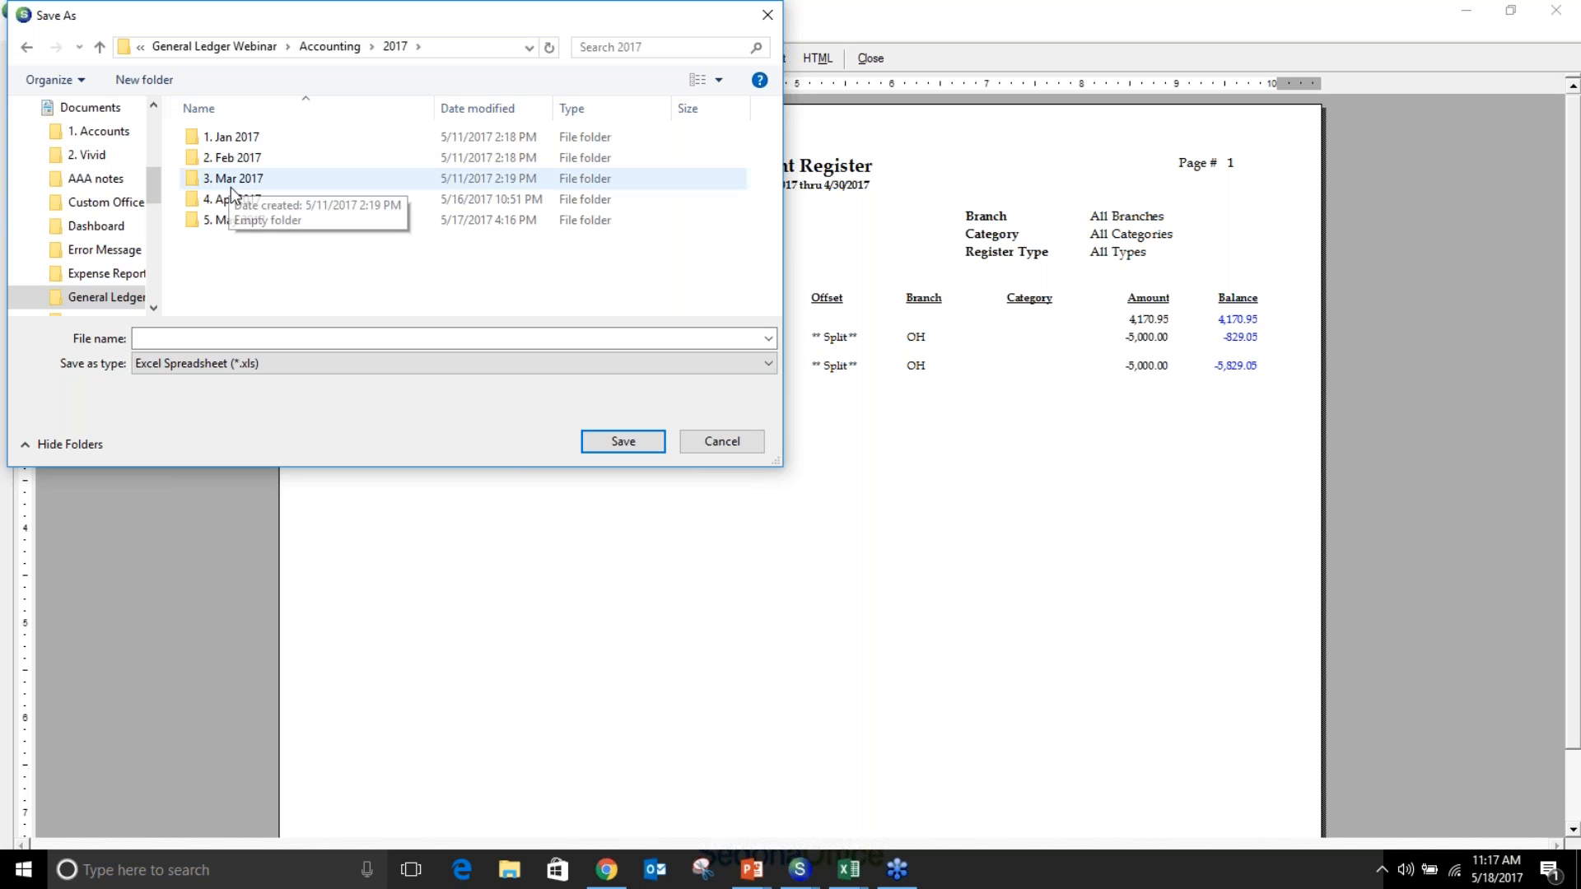
pyautogui.click(232, 226)
pyautogui.doubleClick(233, 223)
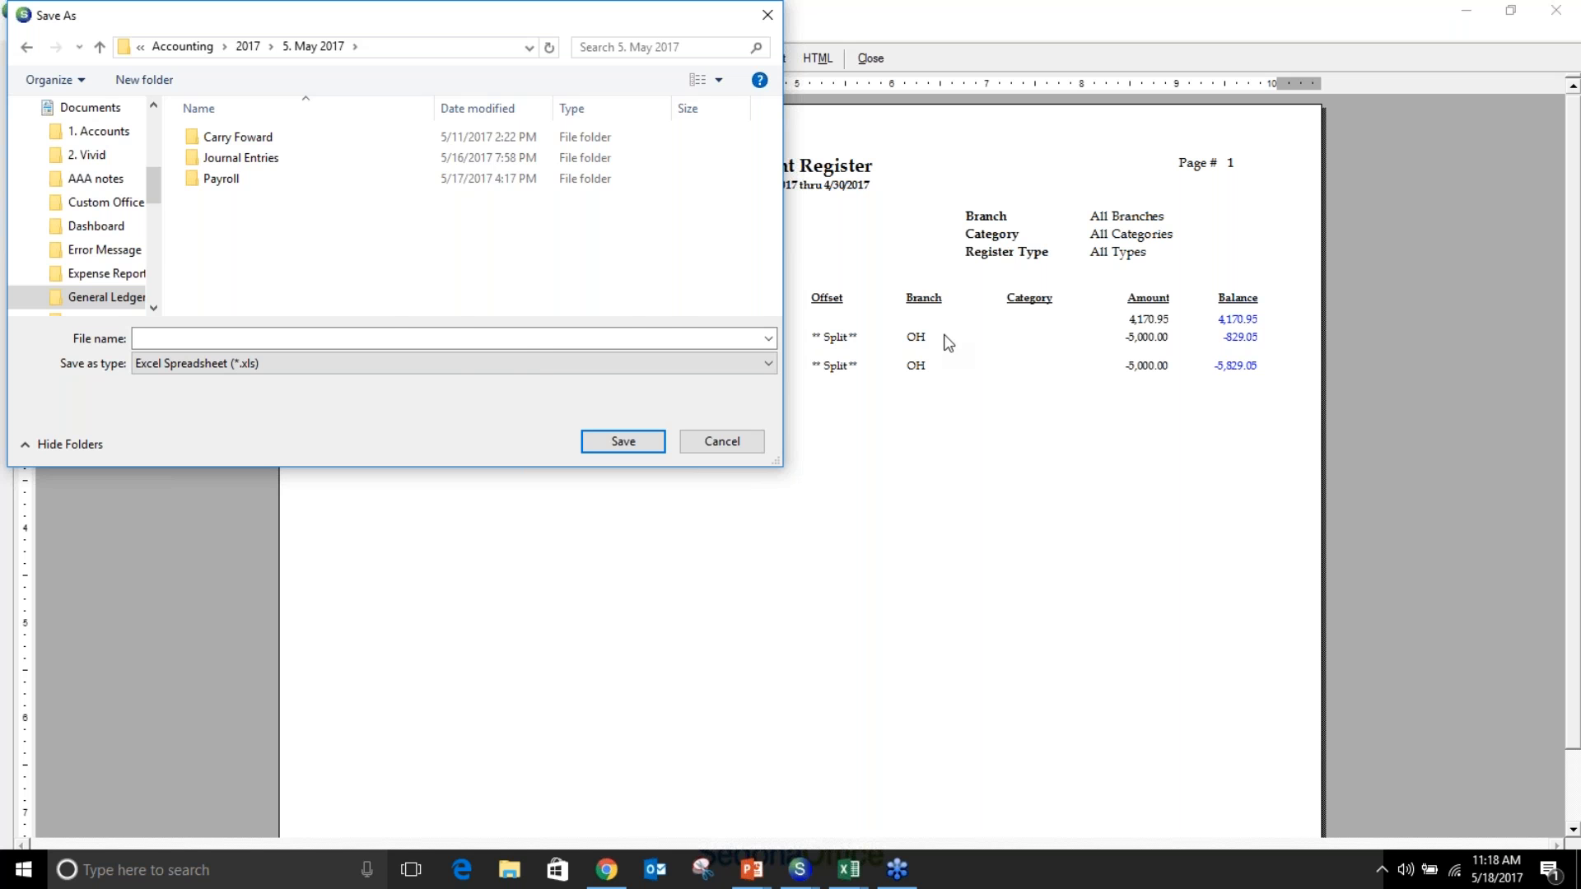
pyautogui.click(741, 442)
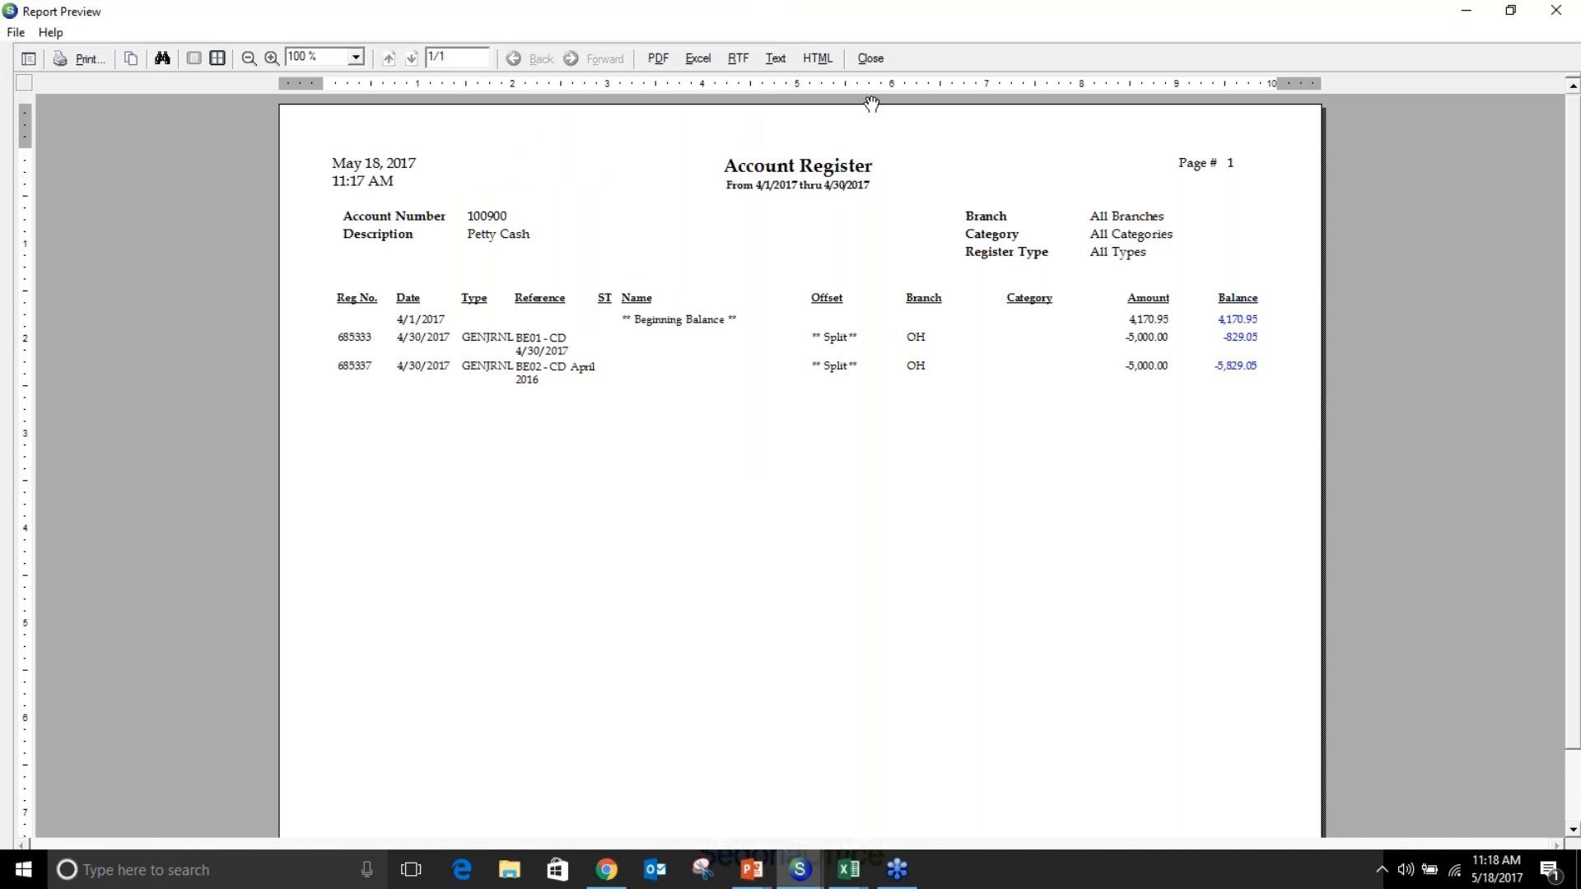
pyautogui.click(878, 58)
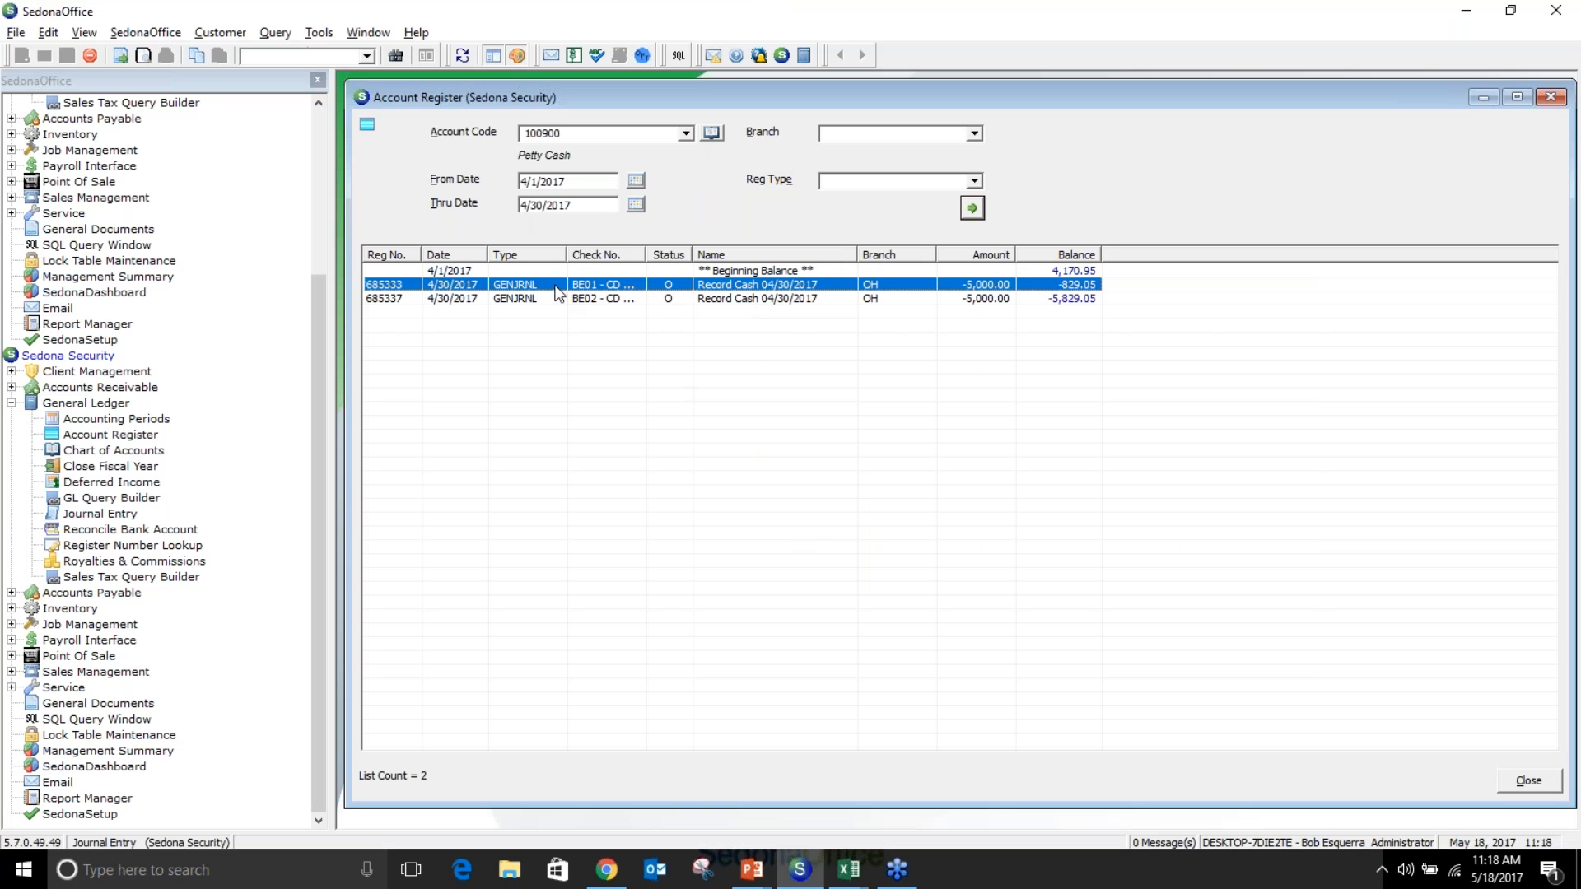
# List the register transactions of account 510006, COS - Jobs-Equipment Rental, for the existing April 2017 date range
pyautogui.rightClick(586, 285)
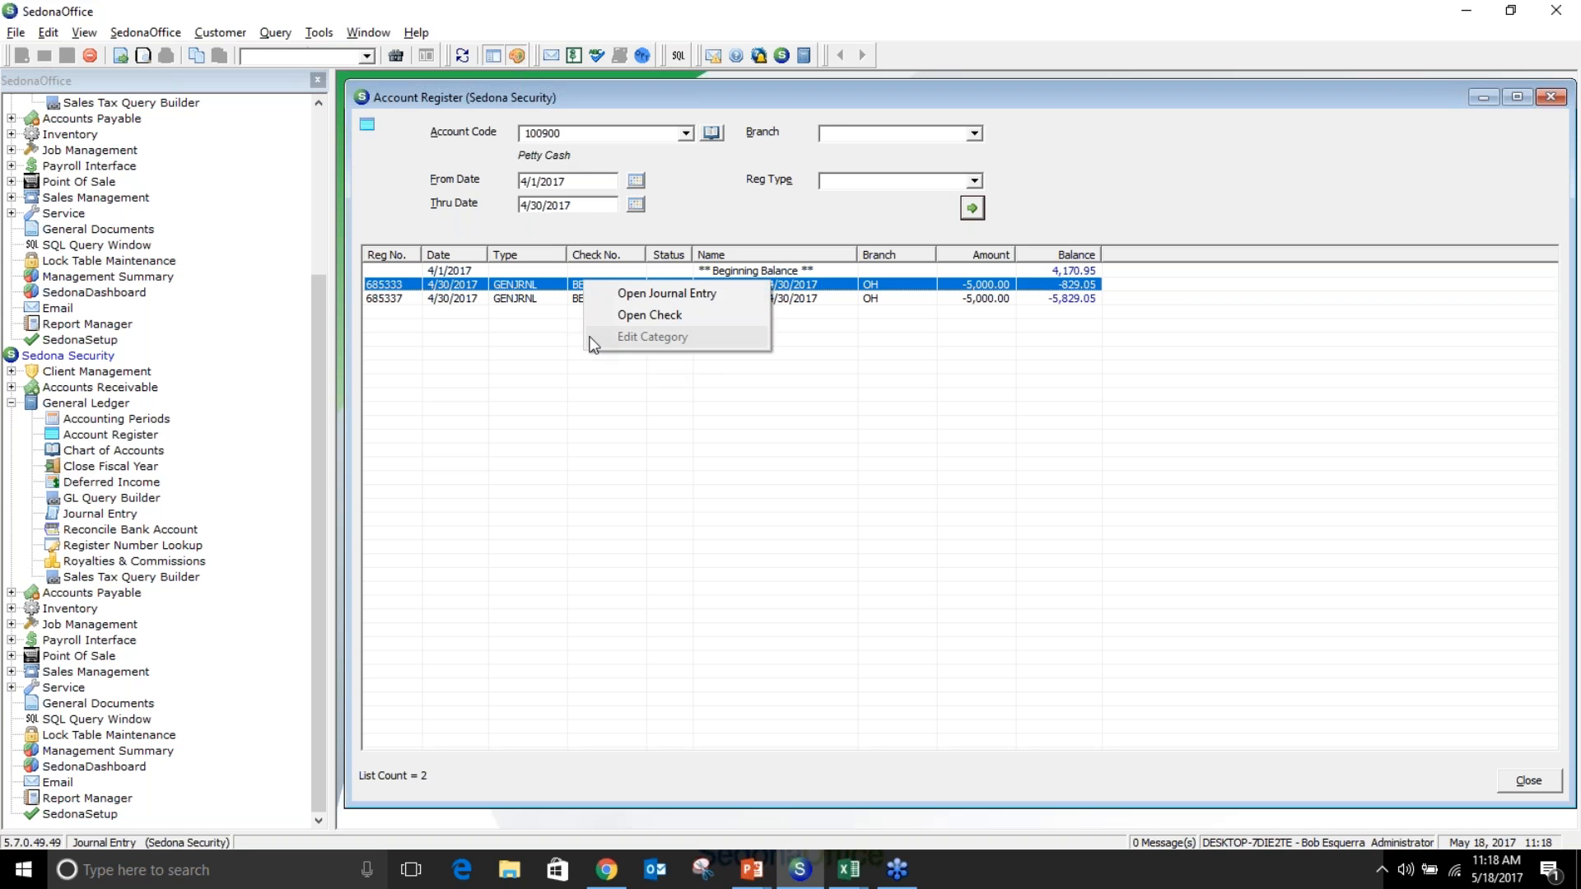
pyautogui.click(686, 133)
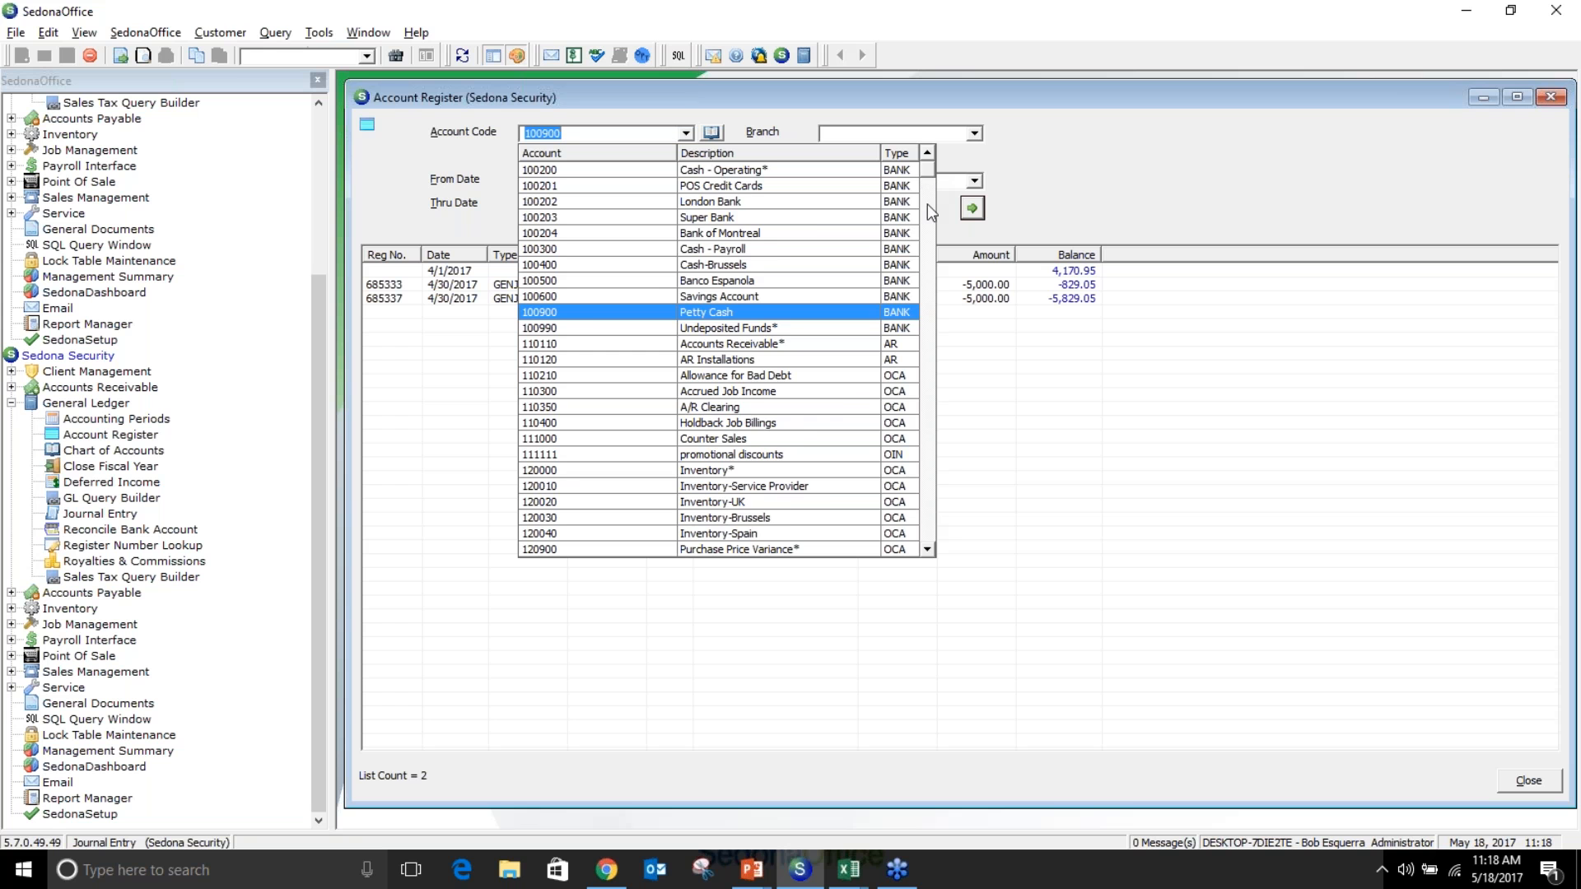
pyautogui.moveTo(928, 206); pyautogui.dragTo(926, 331)
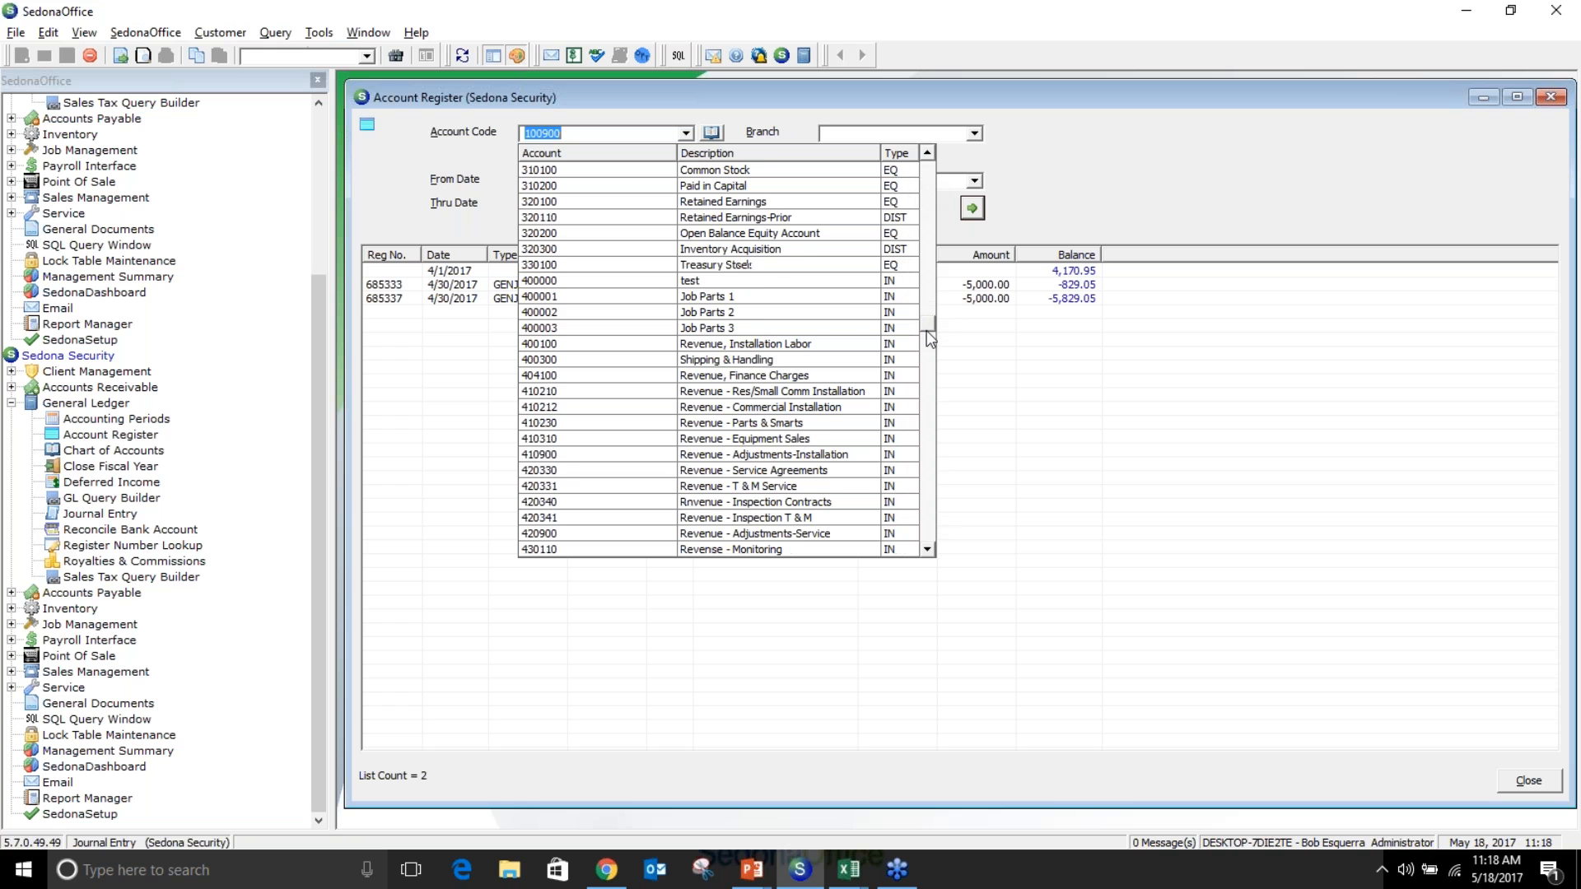
pyautogui.click(931, 507)
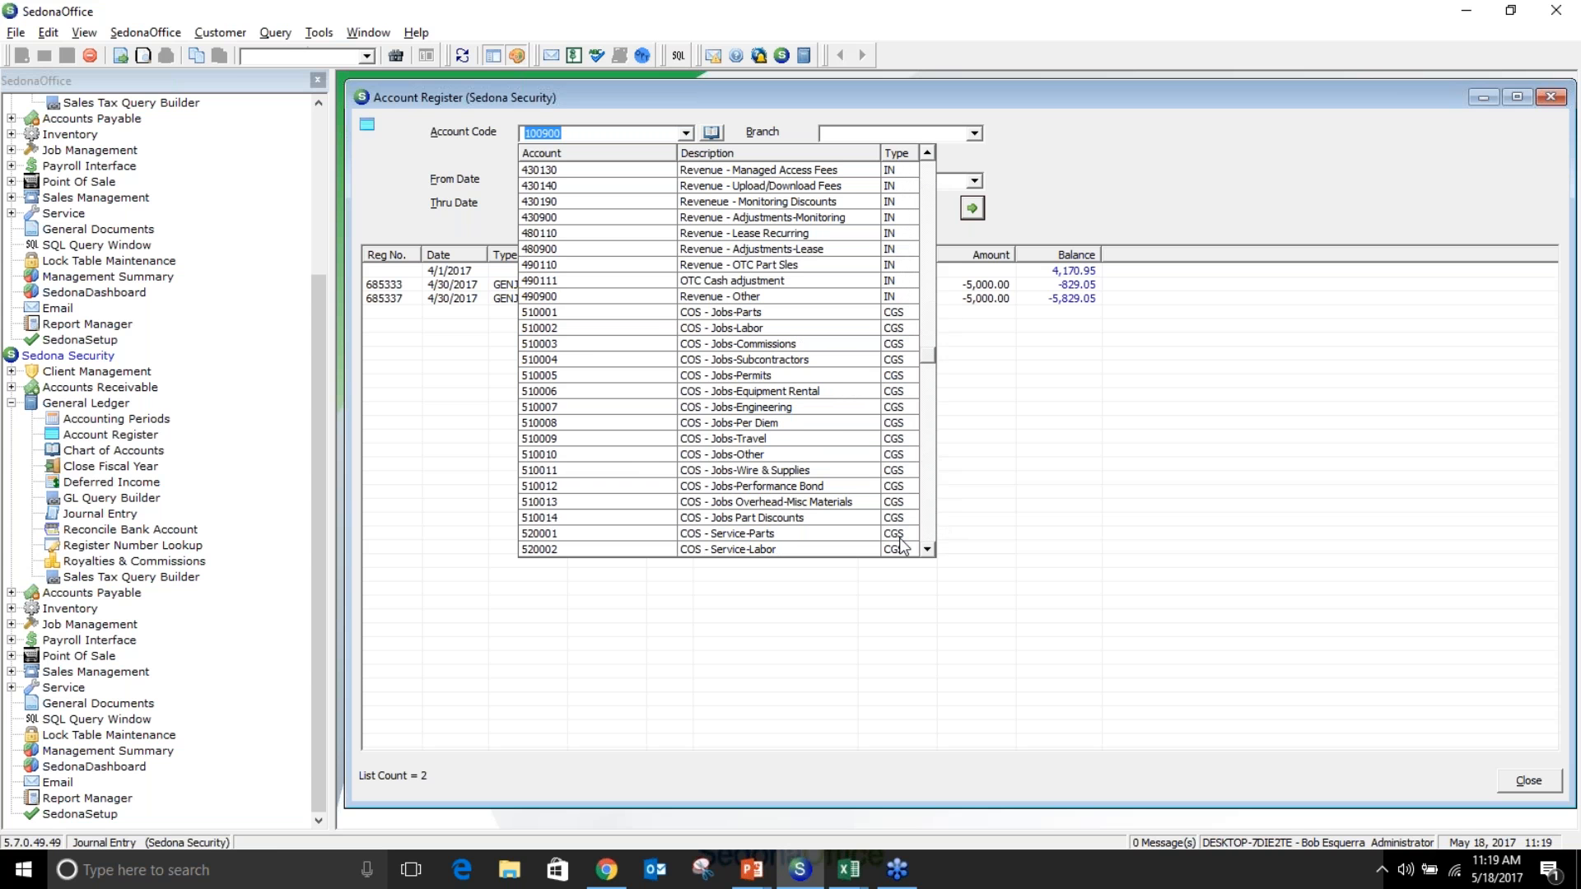
pyautogui.click(786, 388)
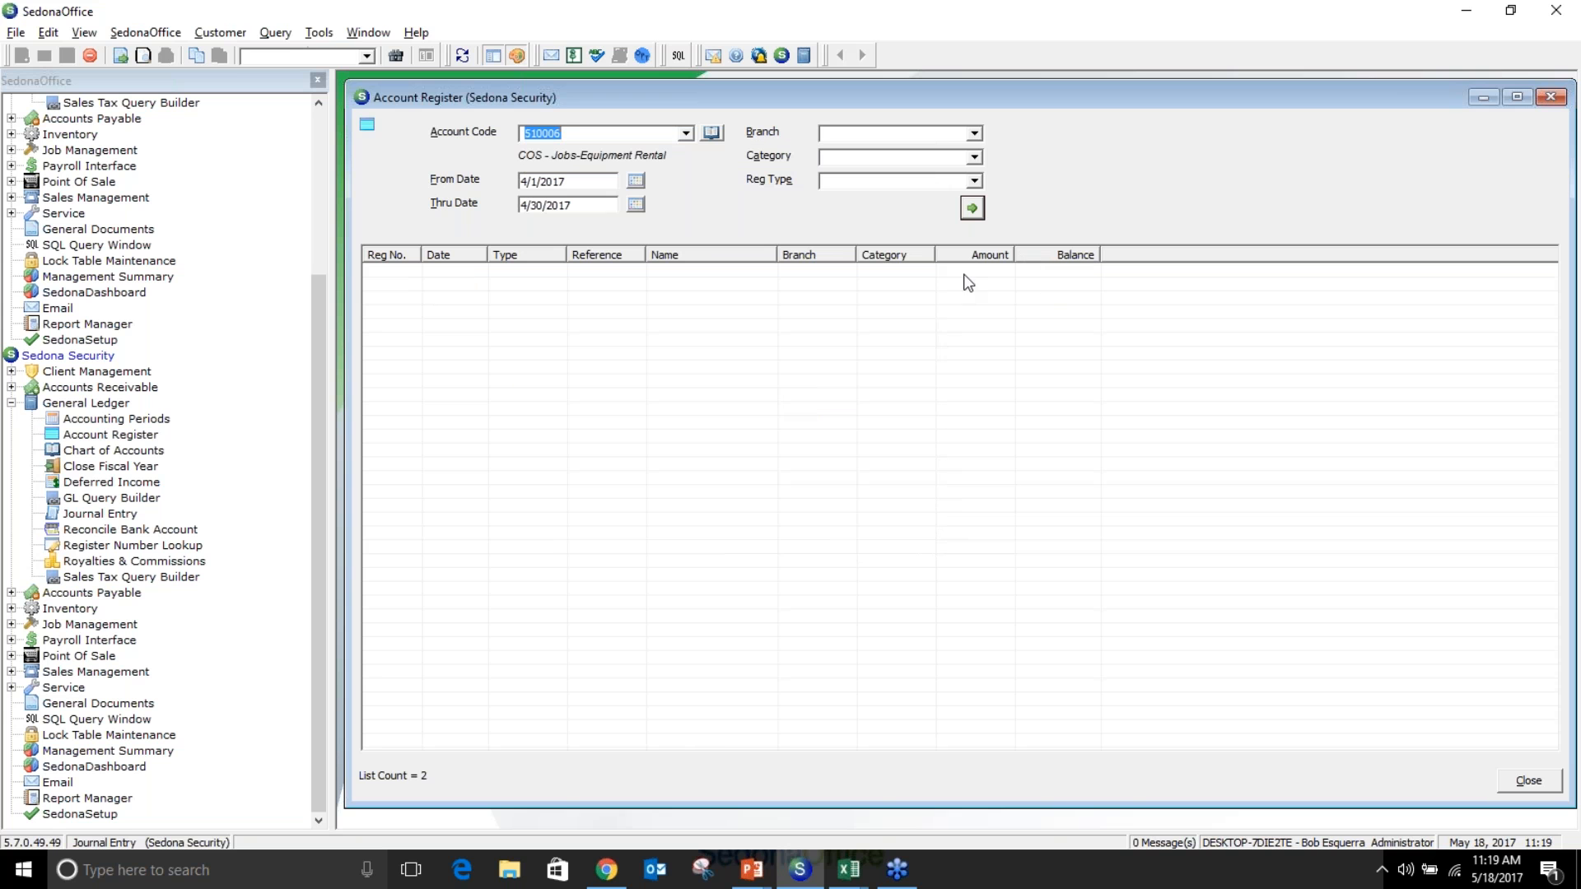
pyautogui.click(971, 208)
# Set the register's start date to 2/1/2017 and refresh the Jobs-Equipment Rental transactions
pyautogui.click(634, 180)
pyautogui.click(537, 217)
pyautogui.click(537, 217)
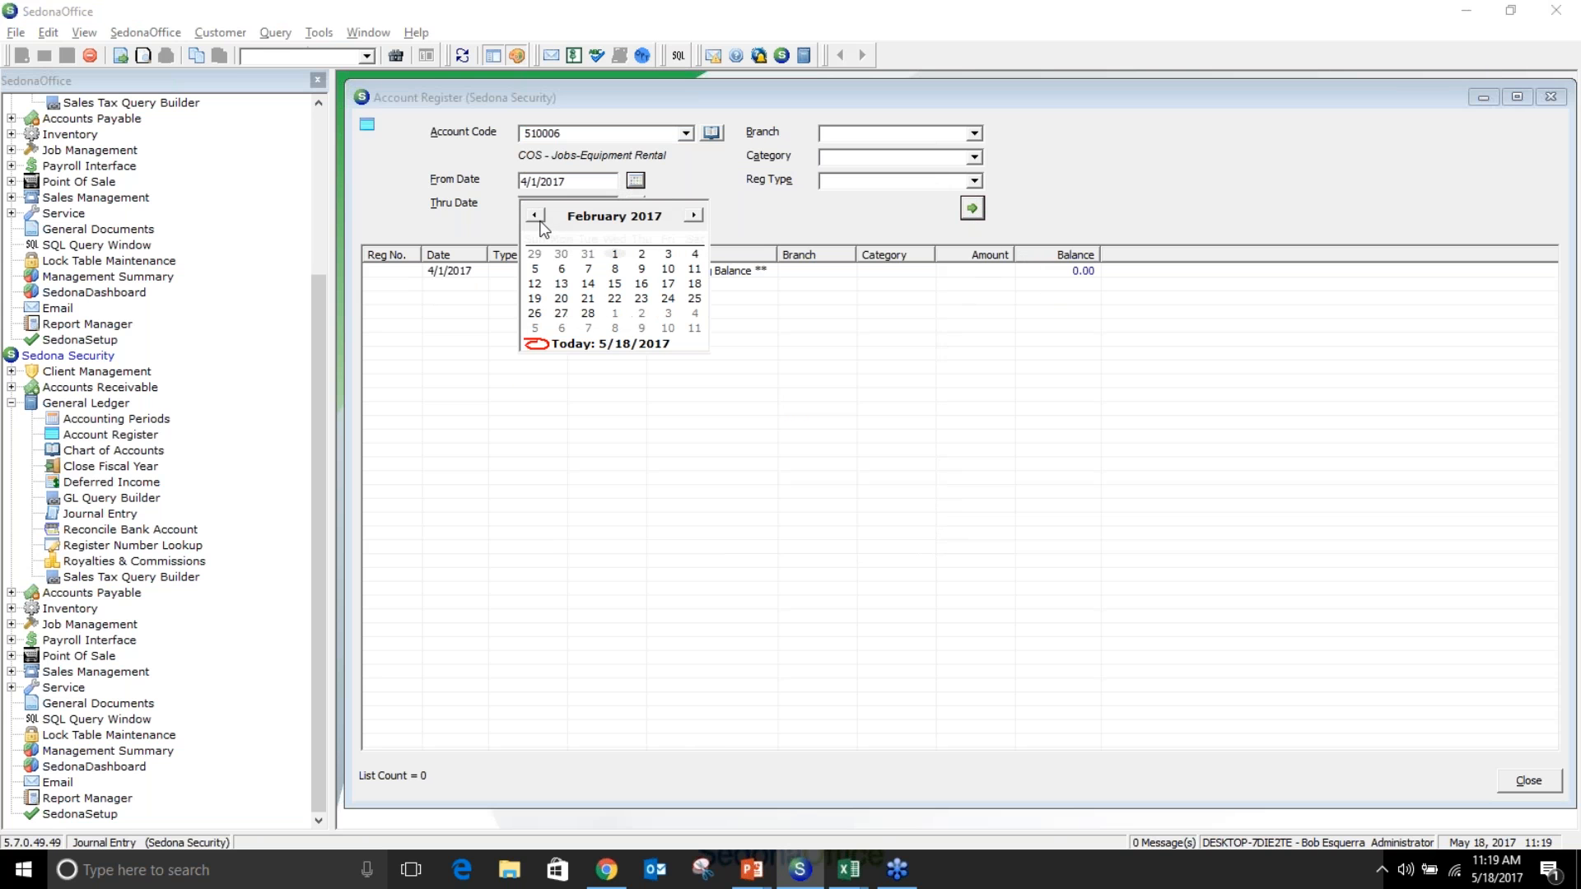
pyautogui.click(615, 255)
pyautogui.click(972, 208)
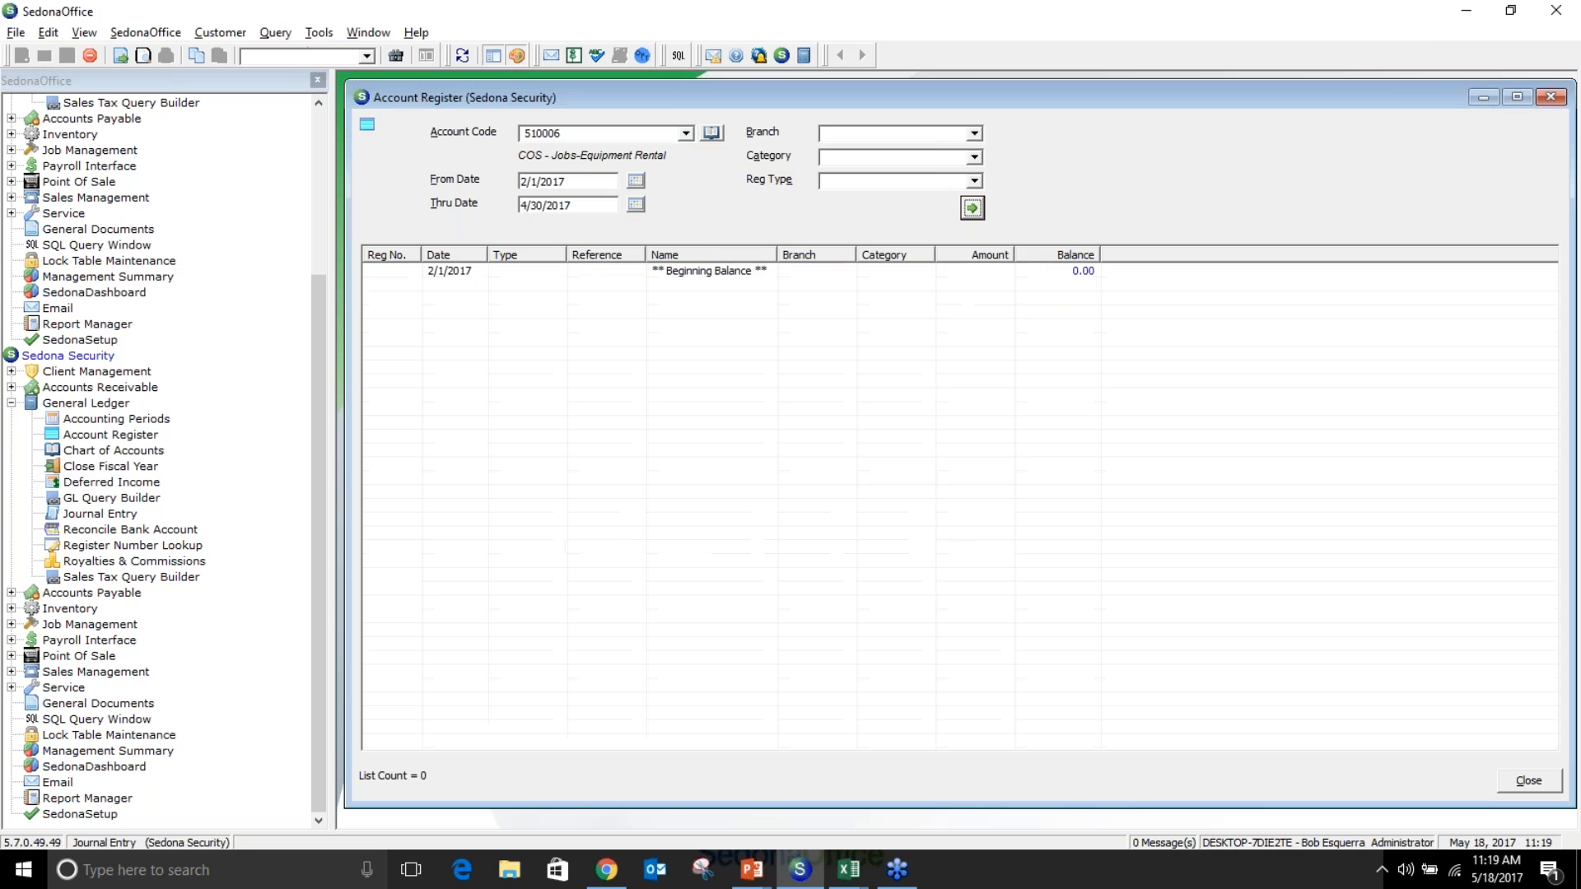
# List the register transactions of account 510009, COS - Jobs-Travel, for the same date range
pyautogui.click(685, 133)
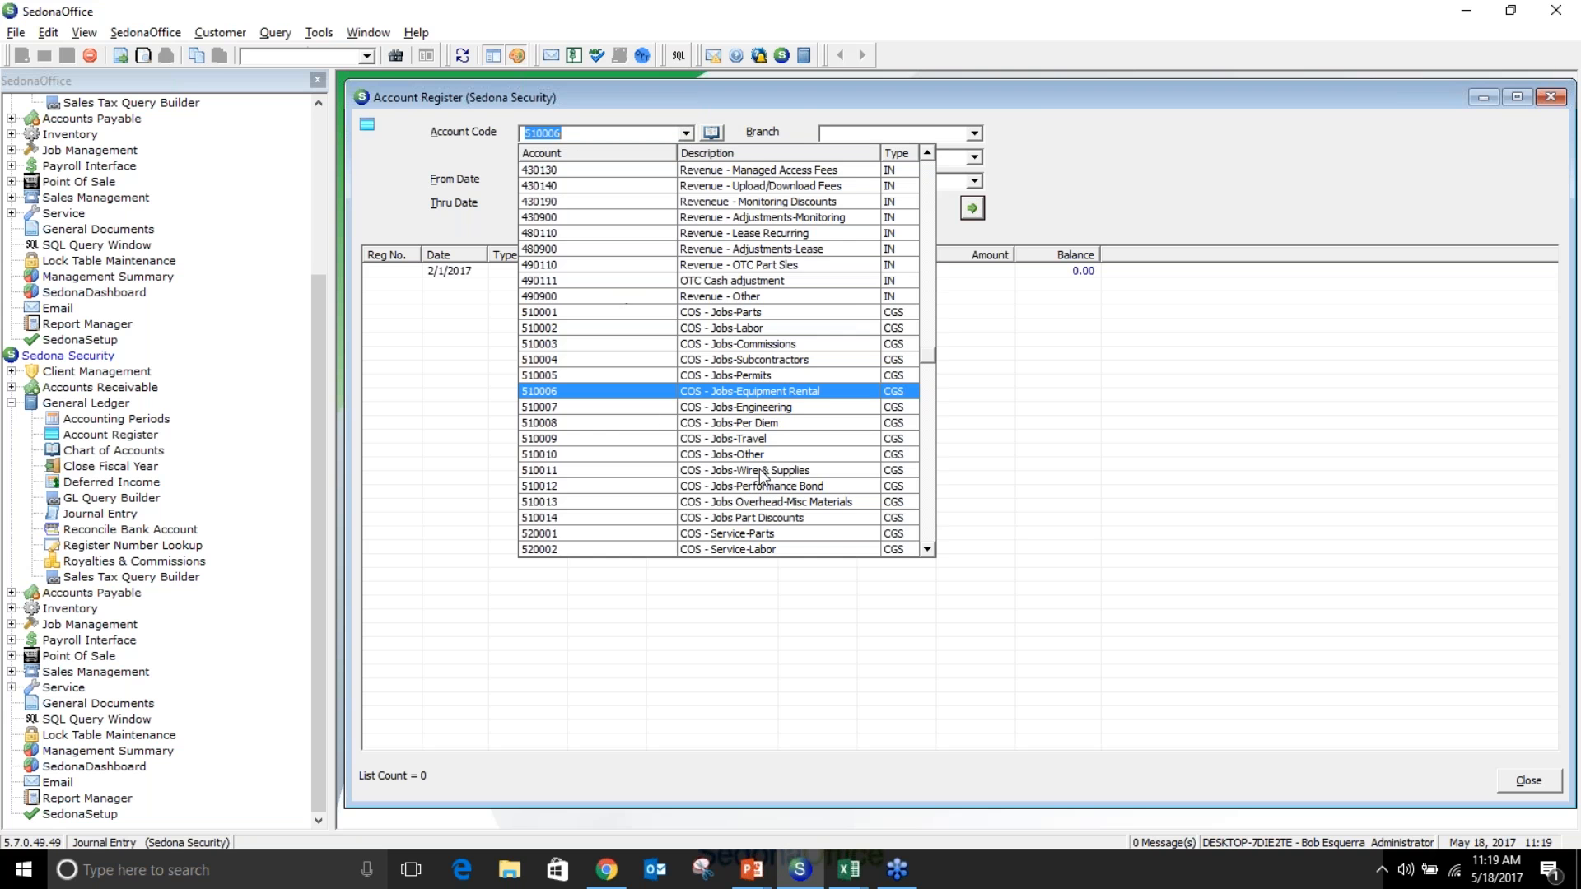
pyautogui.click(762, 439)
pyautogui.click(972, 209)
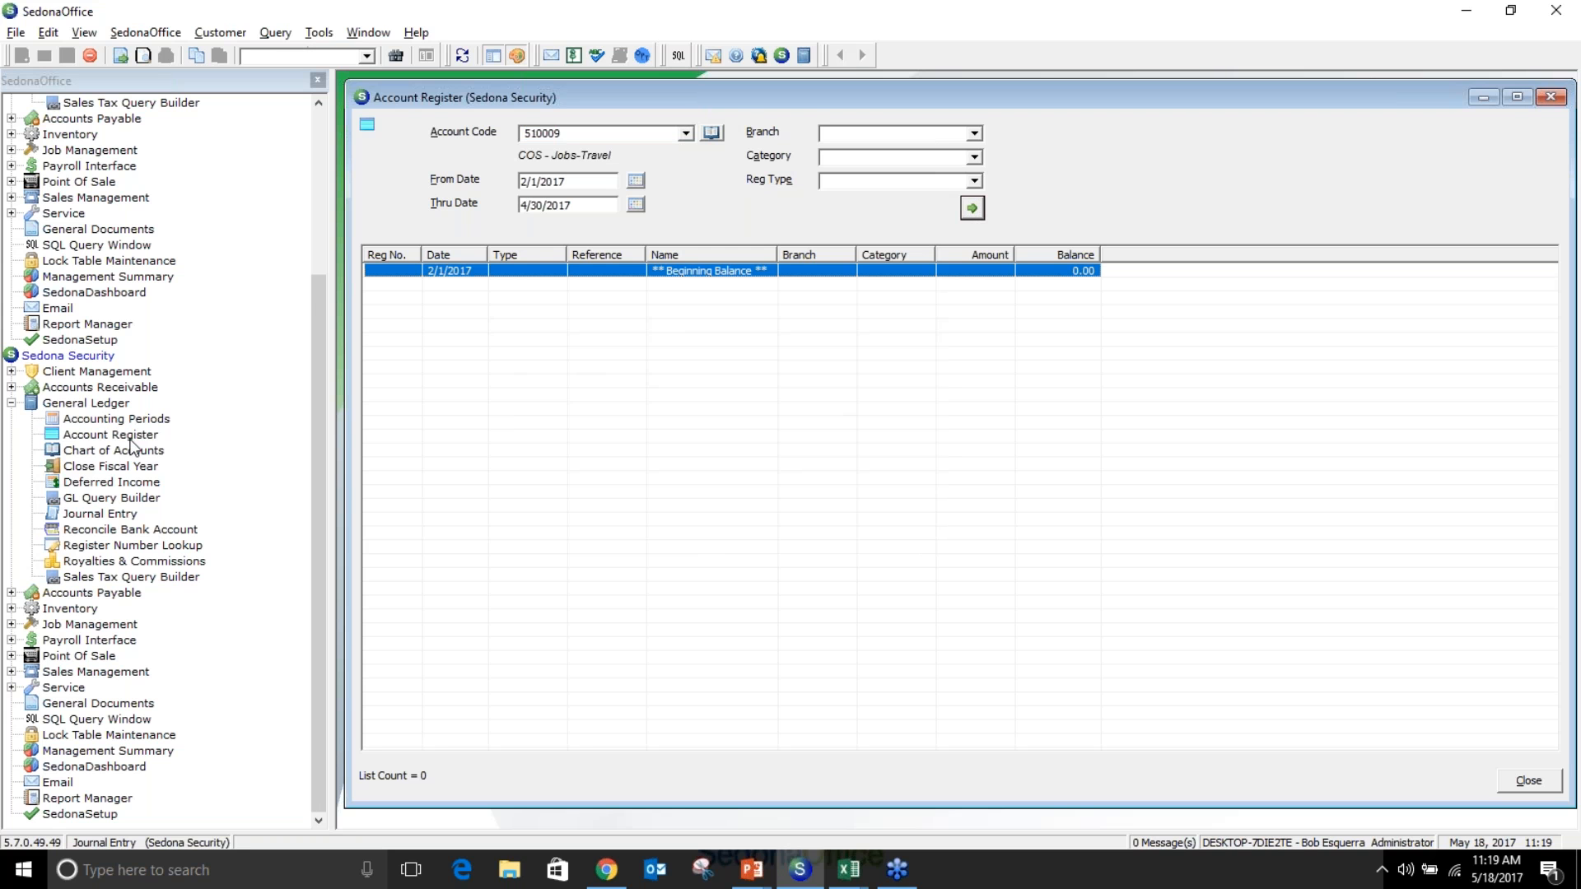
# Open account 100300, Cash - Payroll, for editing from Sedona Security's chart of accounts
pyautogui.click(131, 453)
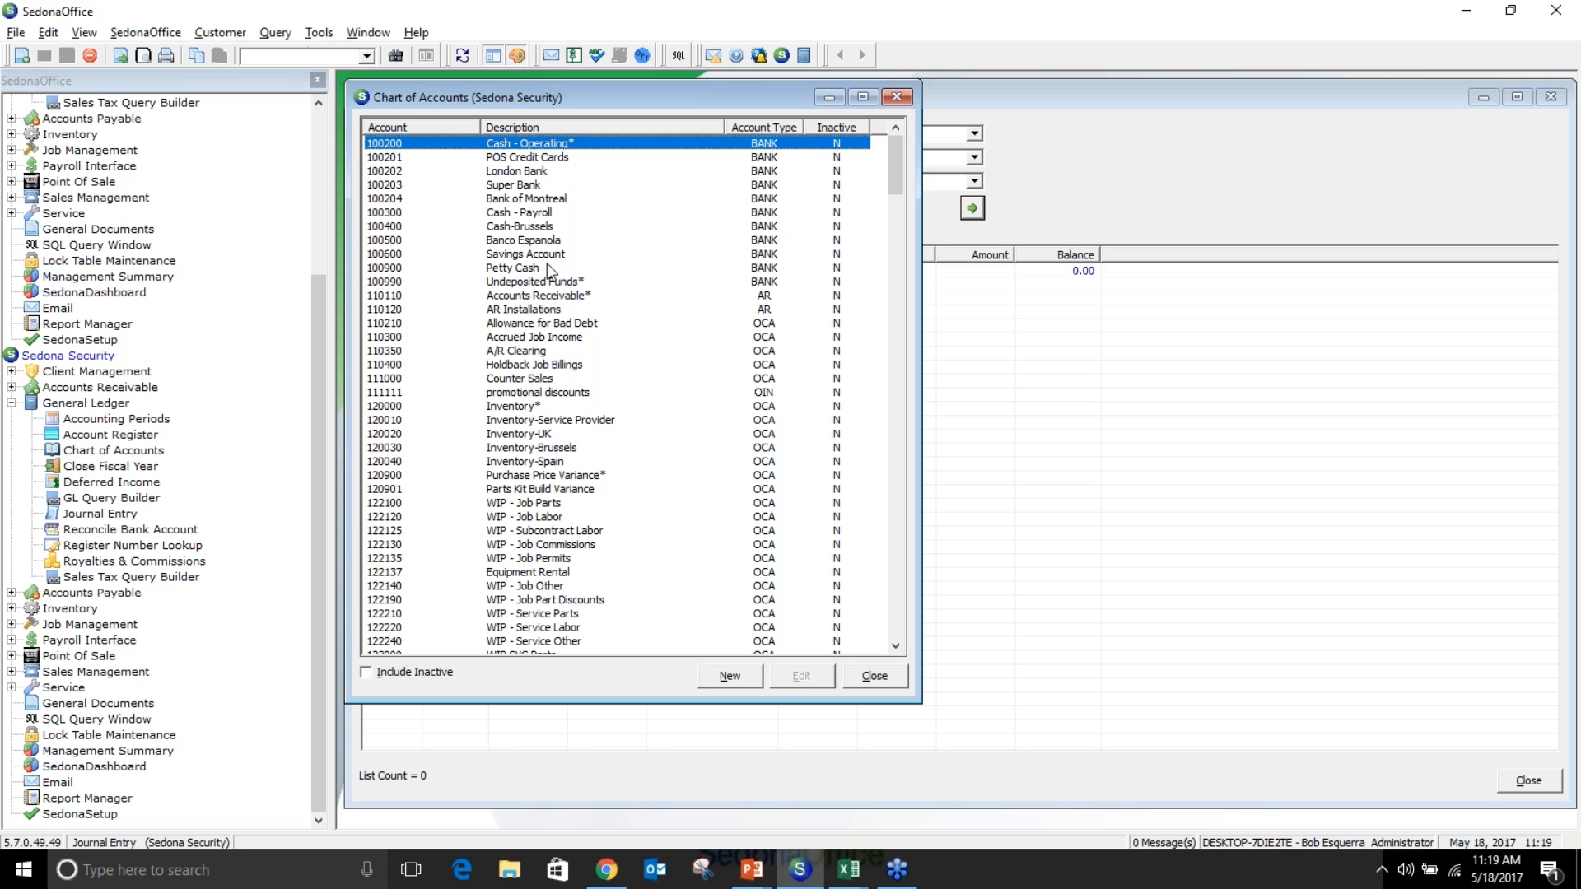
pyautogui.click(557, 212)
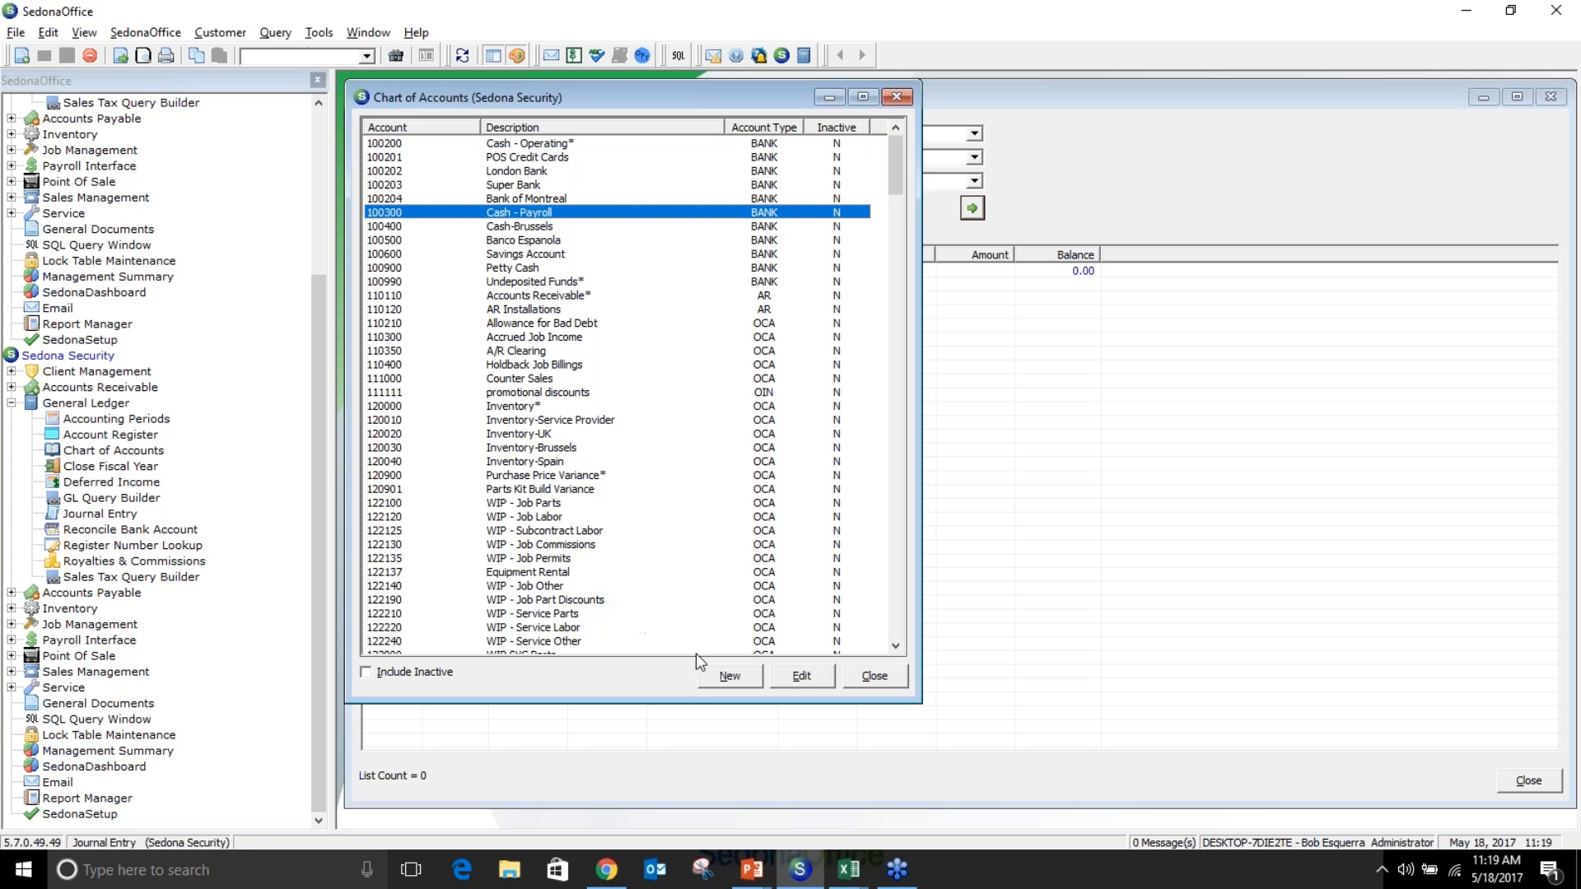
pyautogui.click(800, 677)
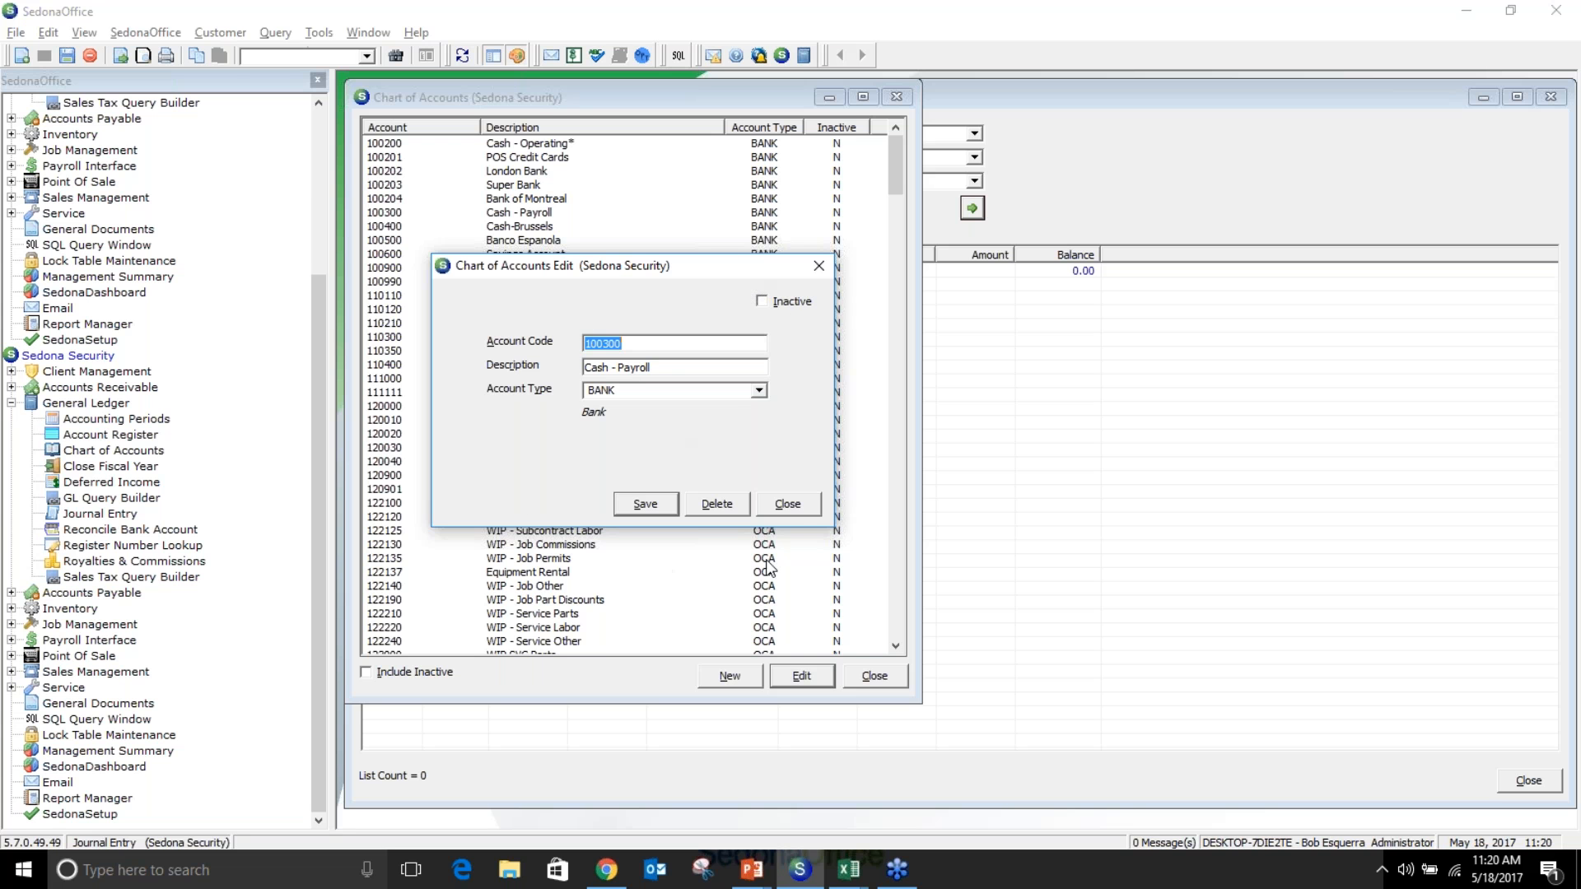
# Try the Inactive option on the Cash - Payroll account, and leave its edit form without saving
pyautogui.click(795, 512)
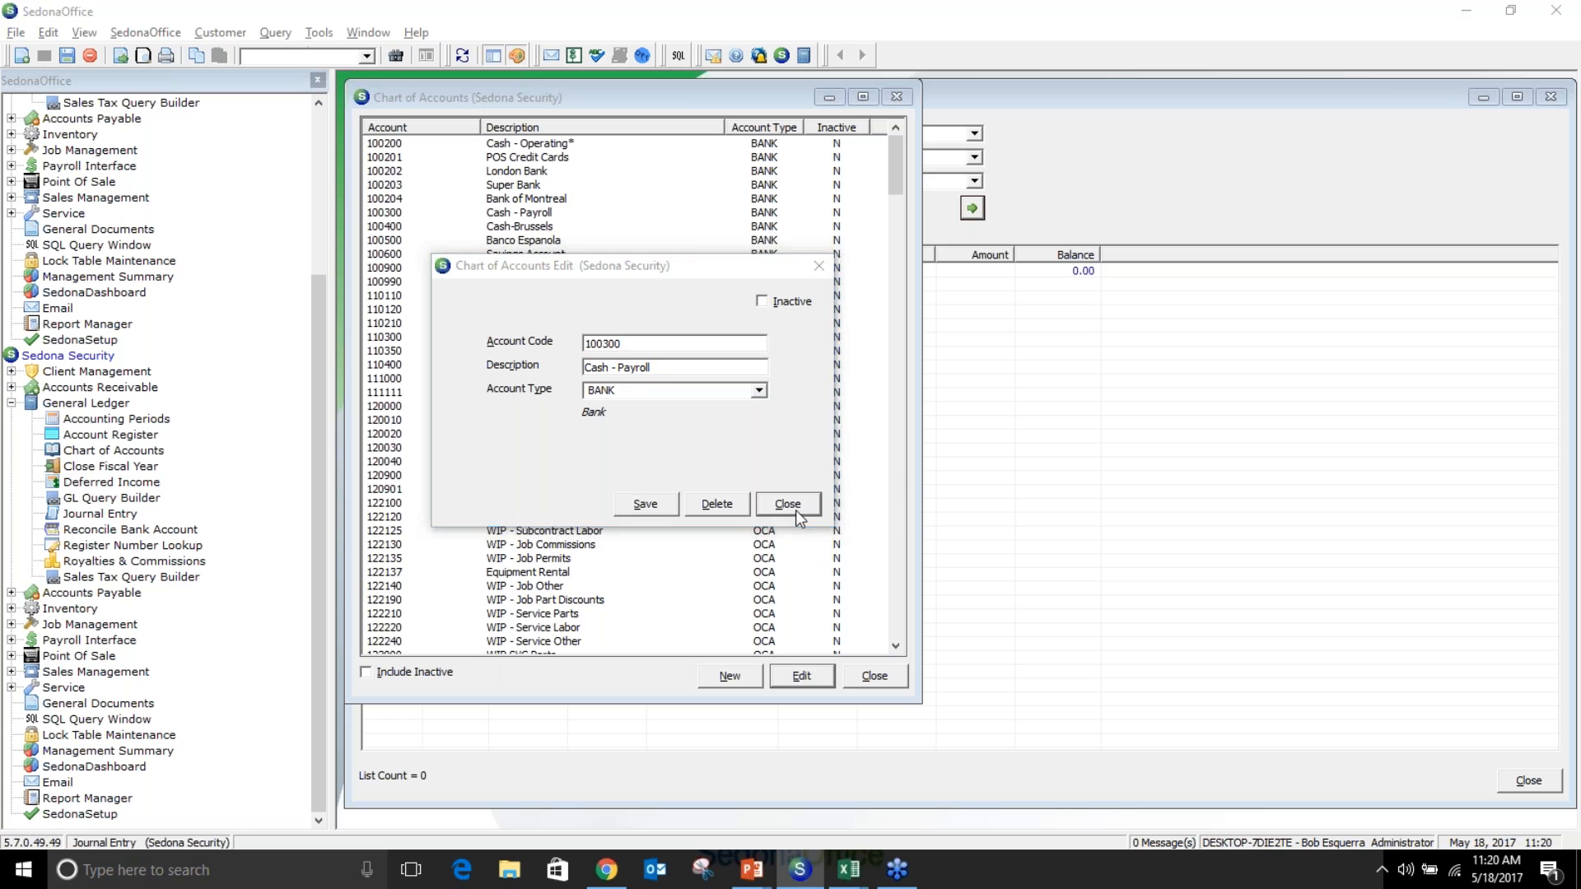
pyautogui.click(954, 504)
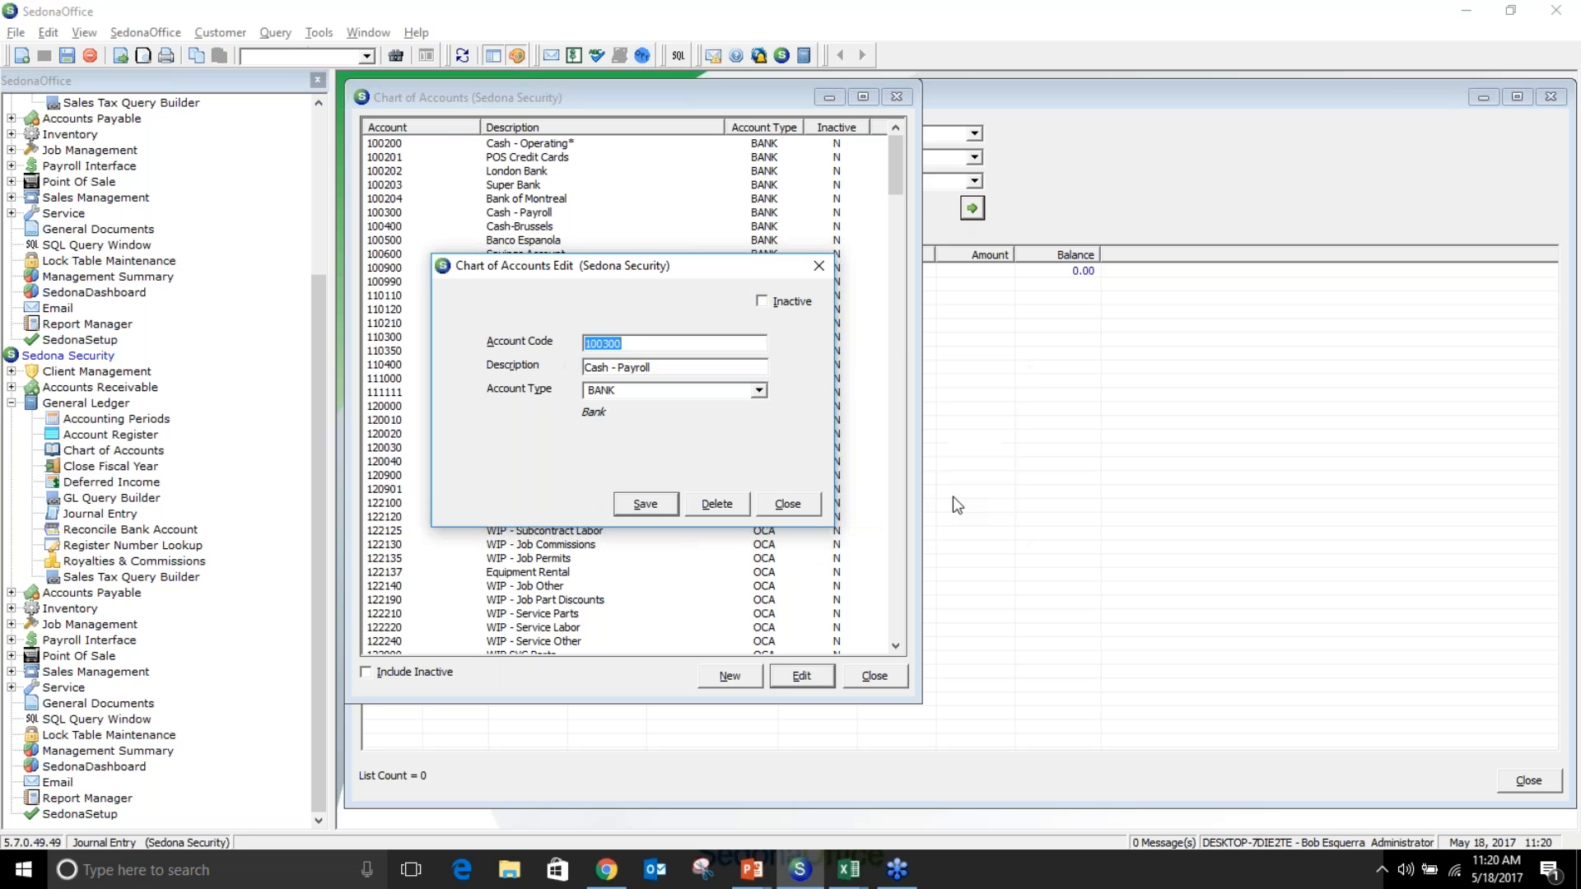
pyautogui.click(787, 504)
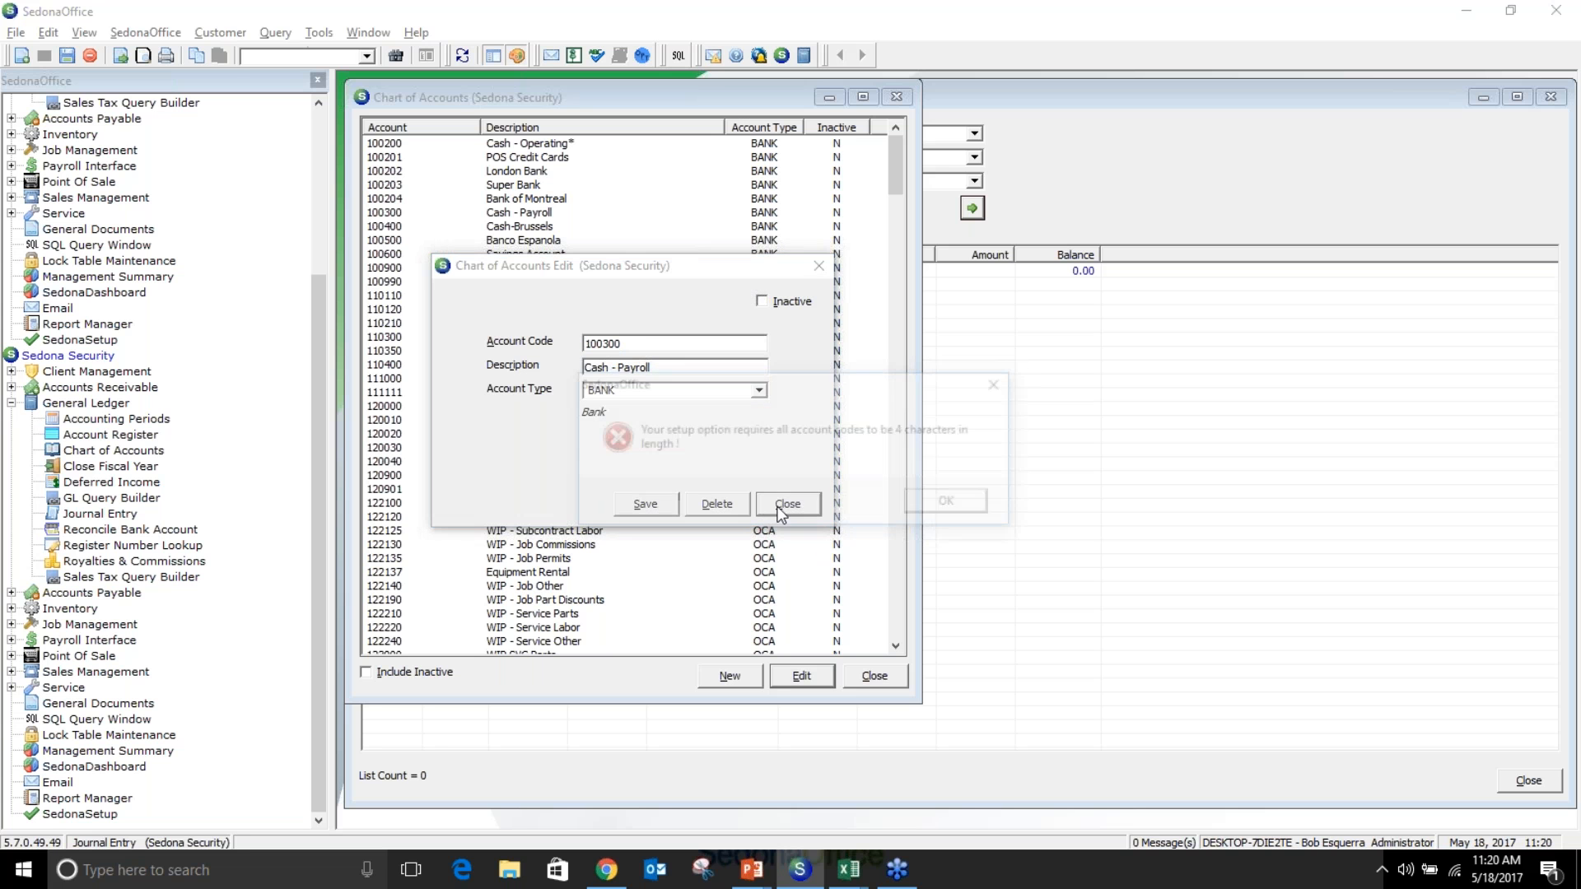
pyautogui.click(955, 512)
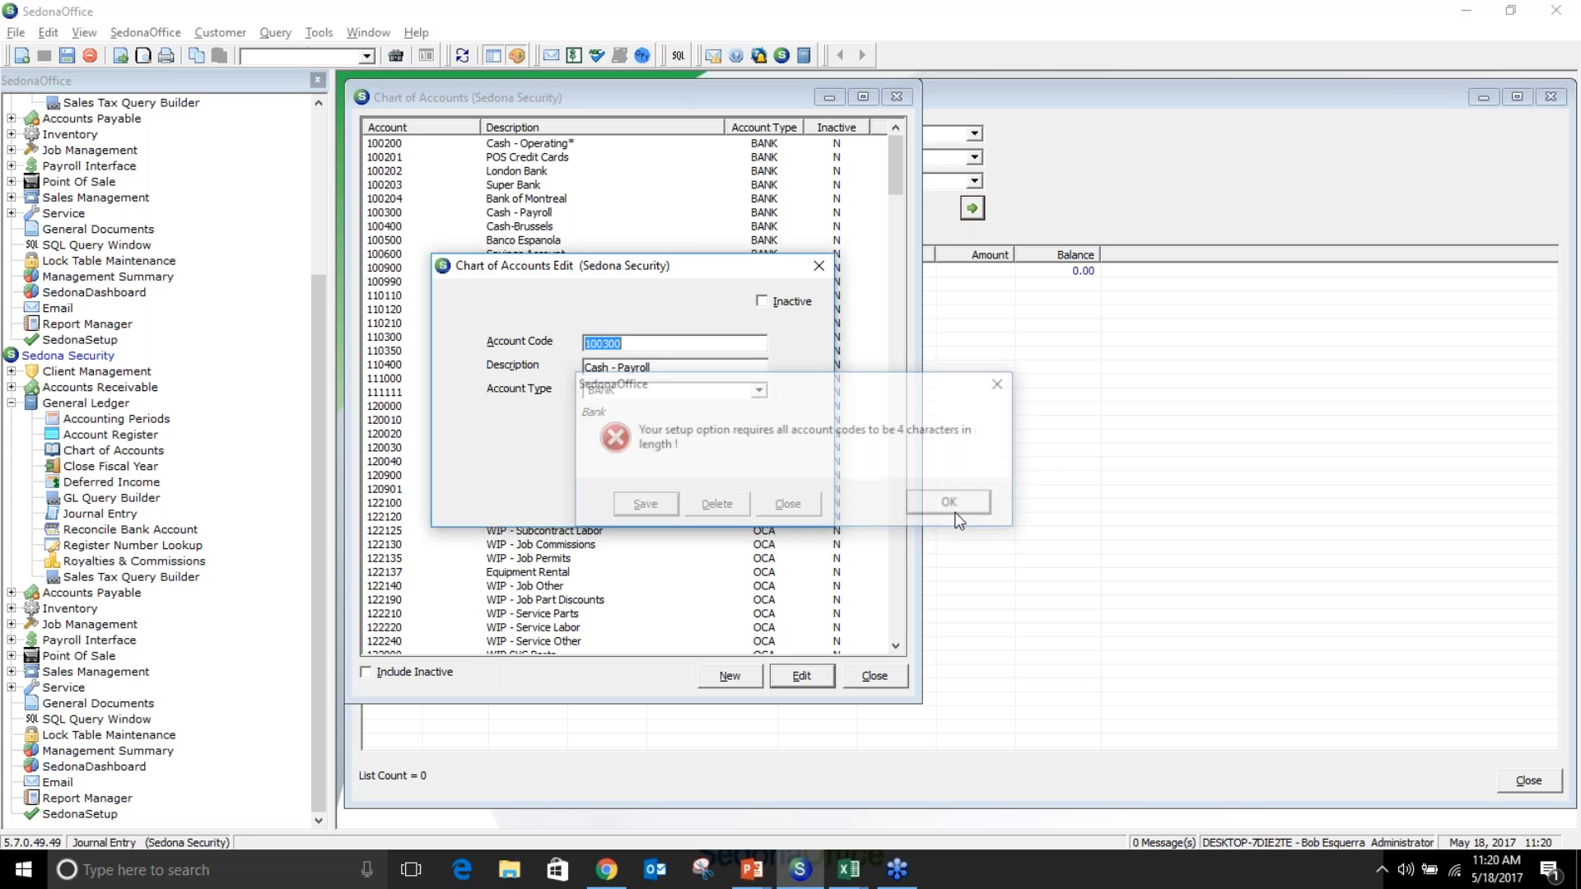
pyautogui.click(761, 303)
pyautogui.click(973, 514)
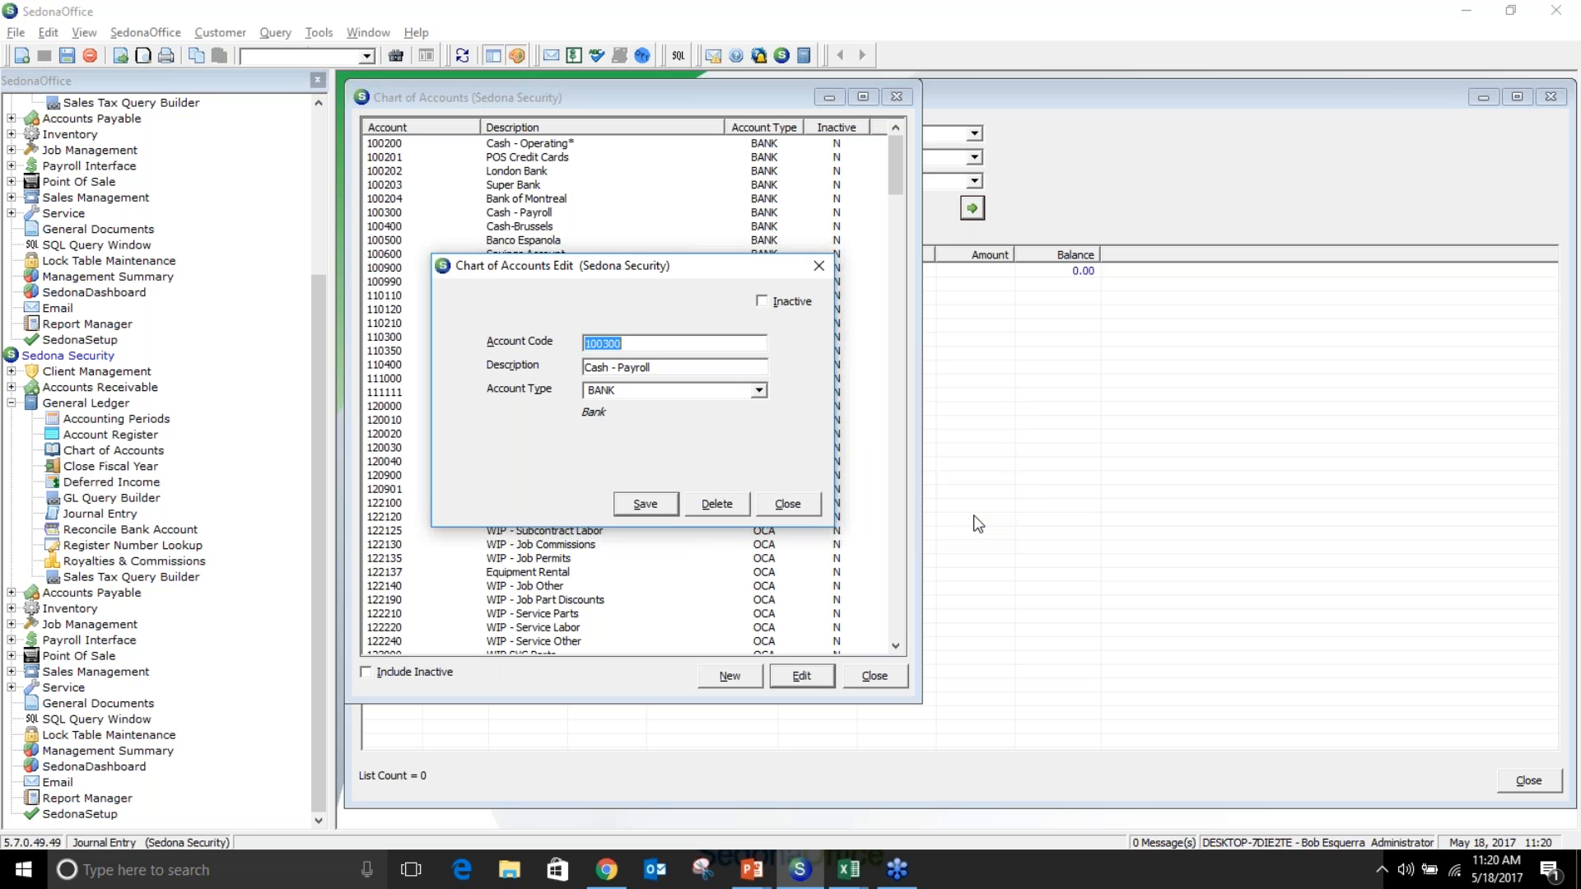
pyautogui.click(820, 275)
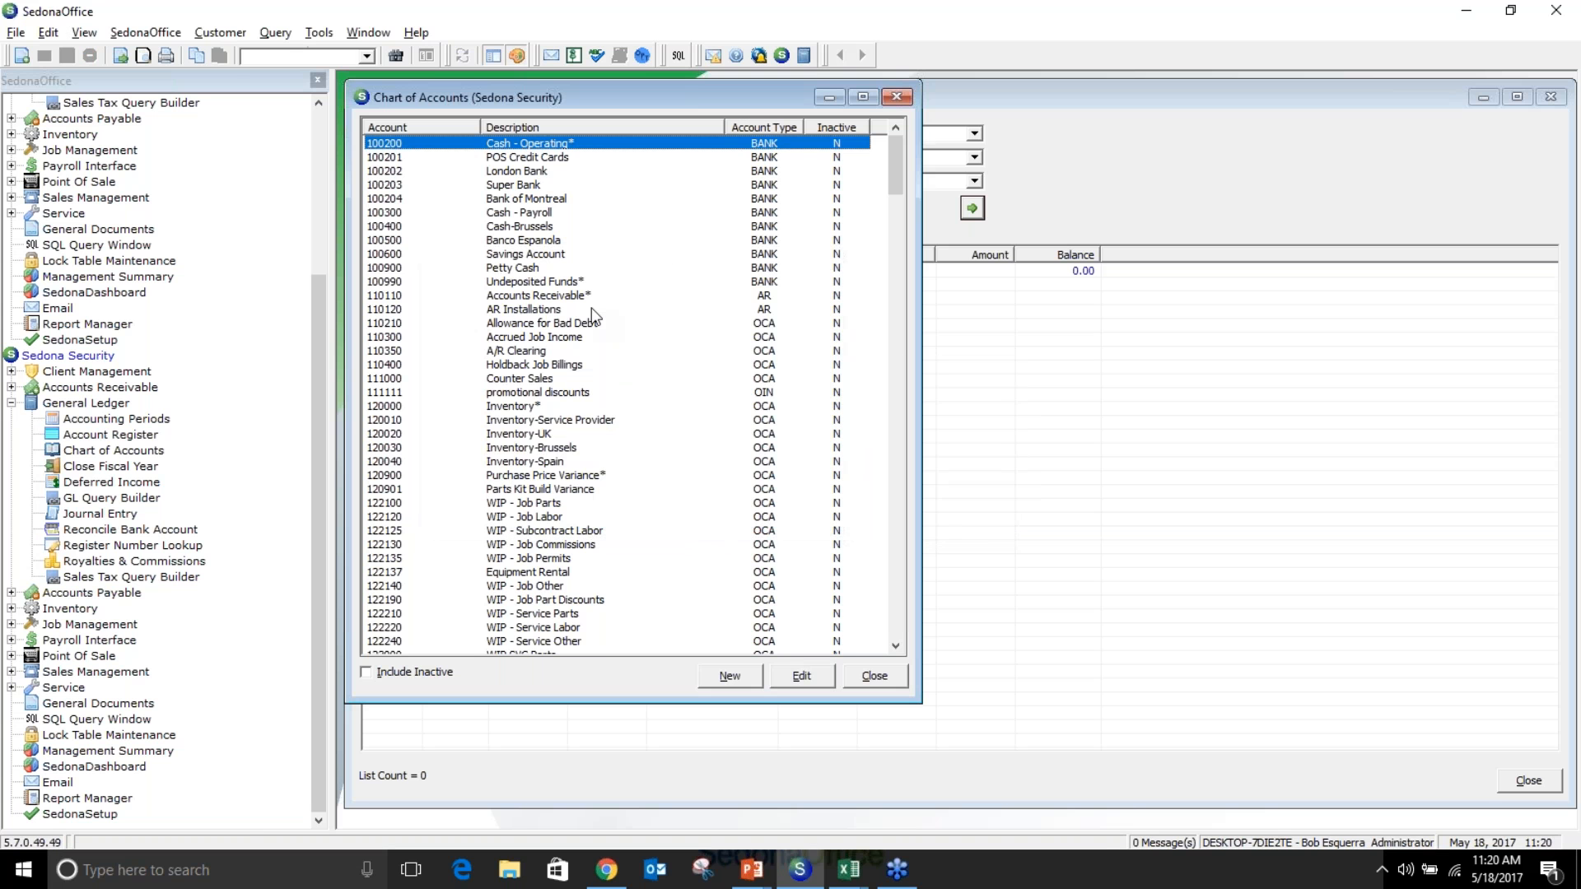
# Review the Close Fiscal Year checklist for 2016 and leave it without closing the year
pyautogui.click(95, 474)
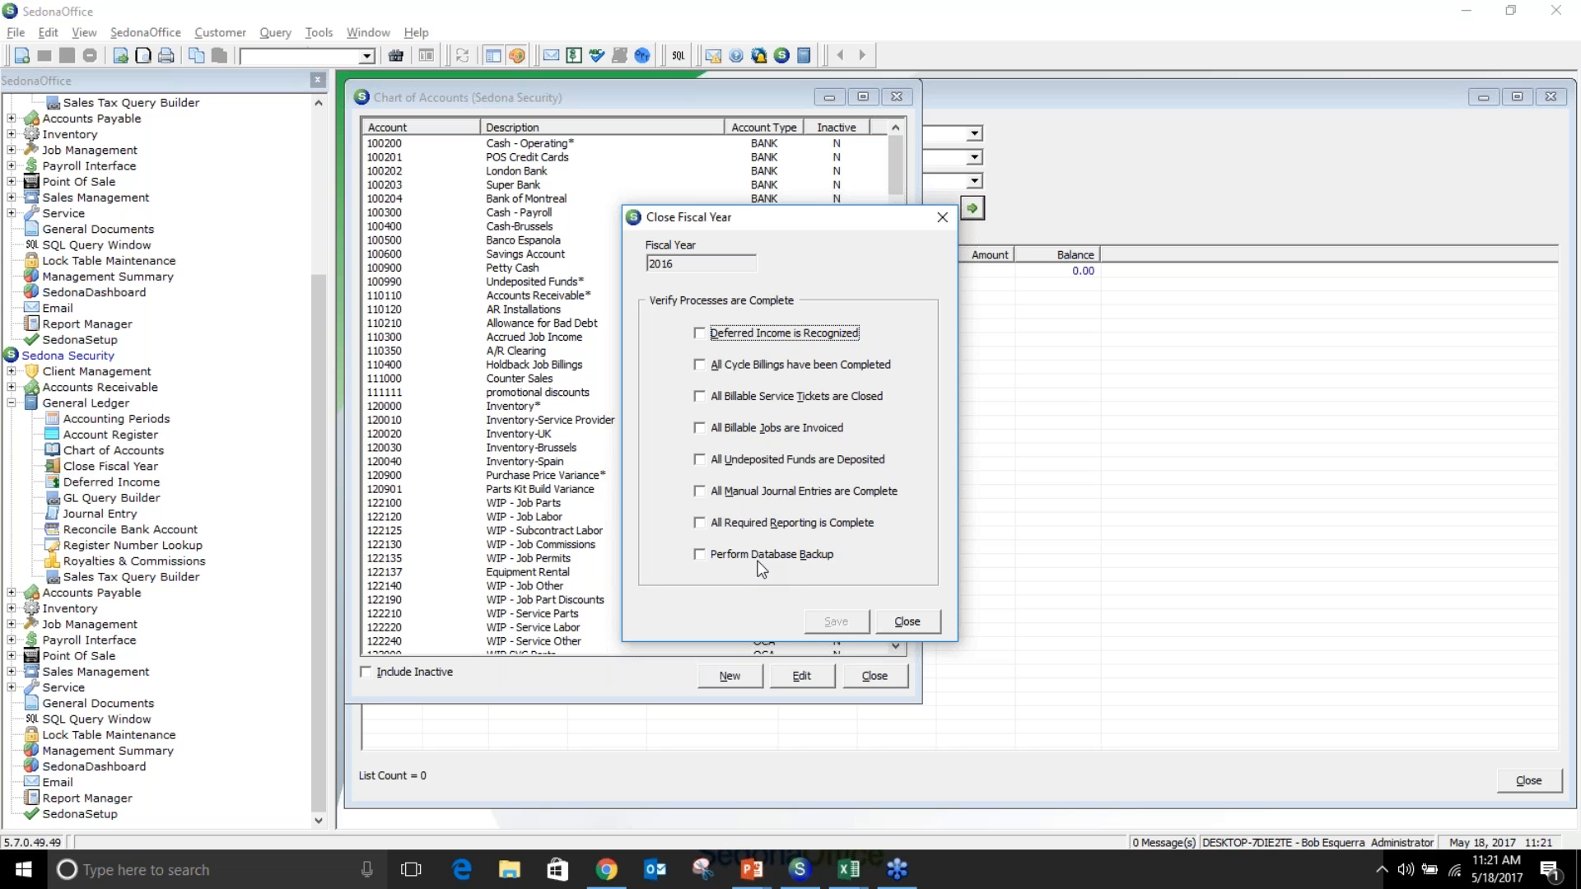
pyautogui.click(930, 627)
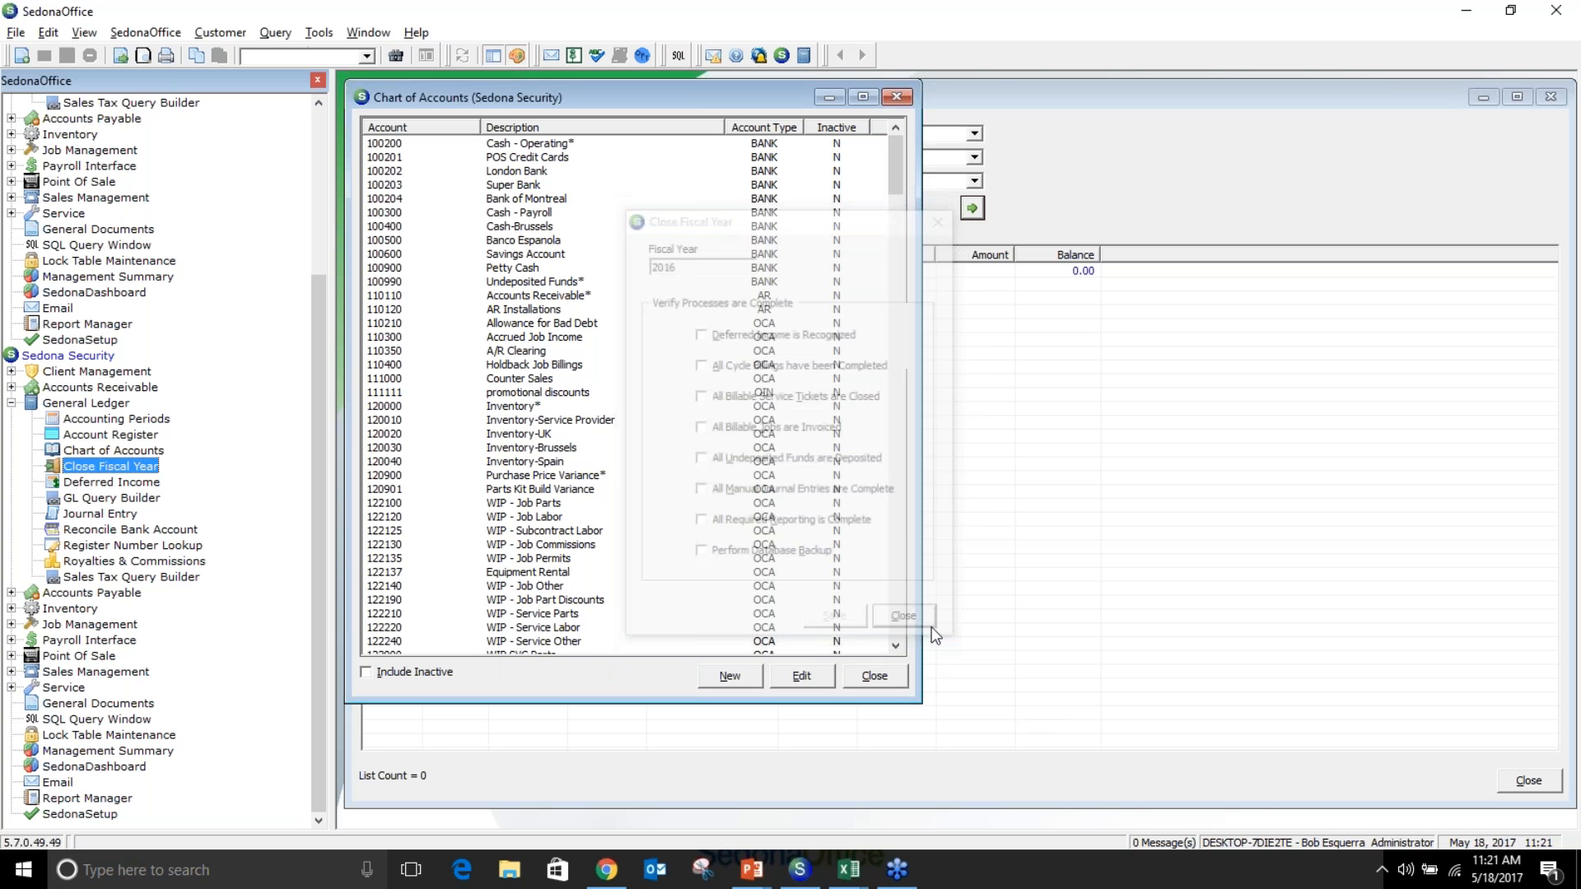
# Calculate the deferred income to recognize as of 5/31/2017, with a posting date of 5/31/2017
pyautogui.doubleClick(115, 482)
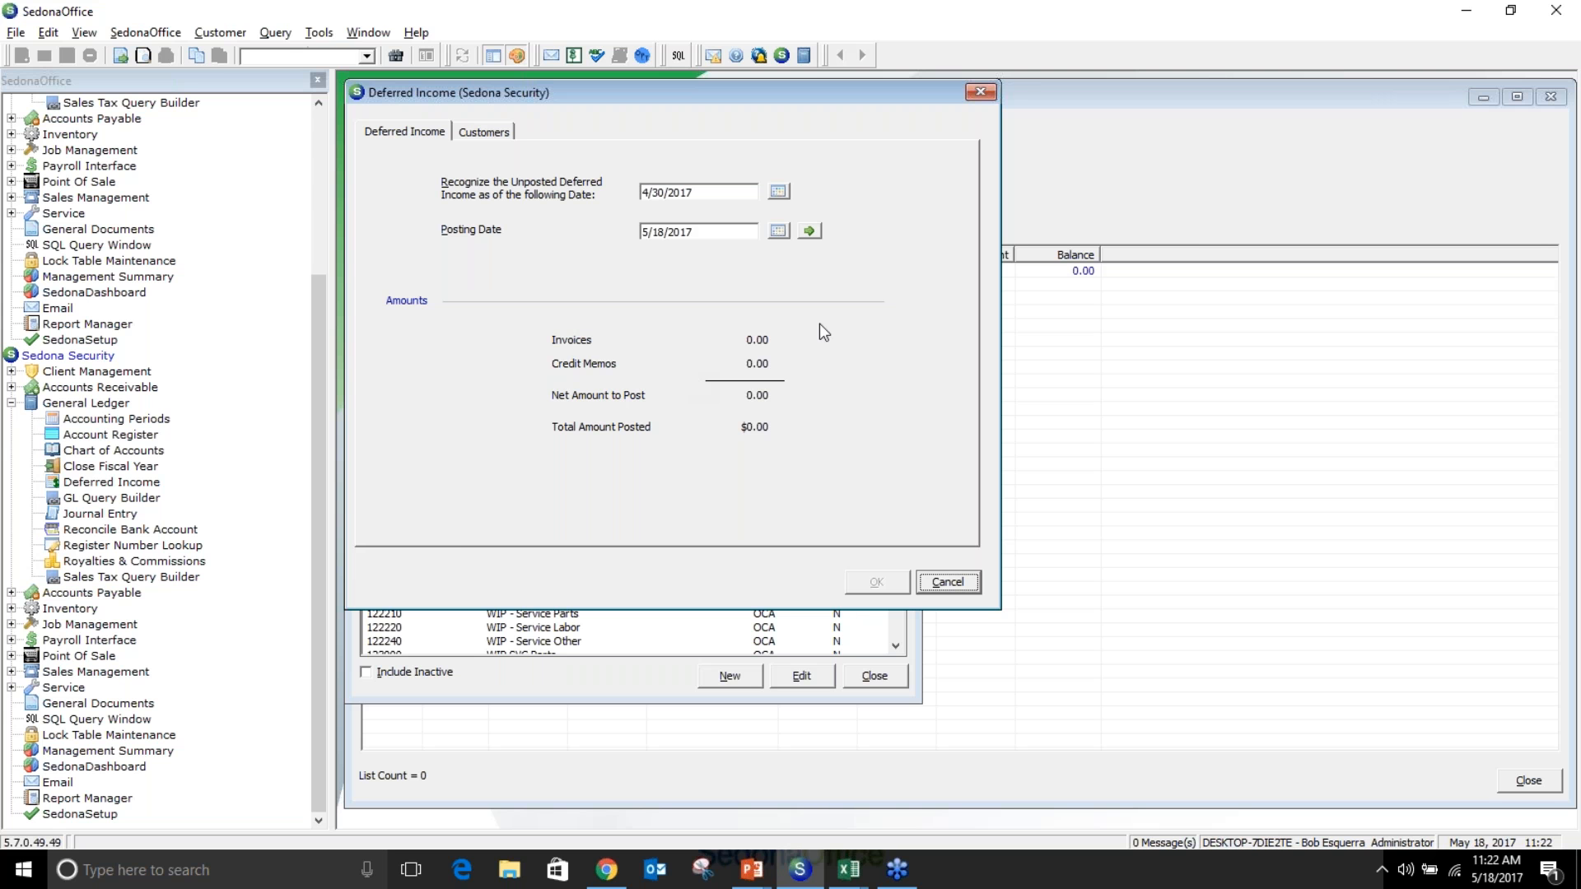
pyautogui.click(785, 192)
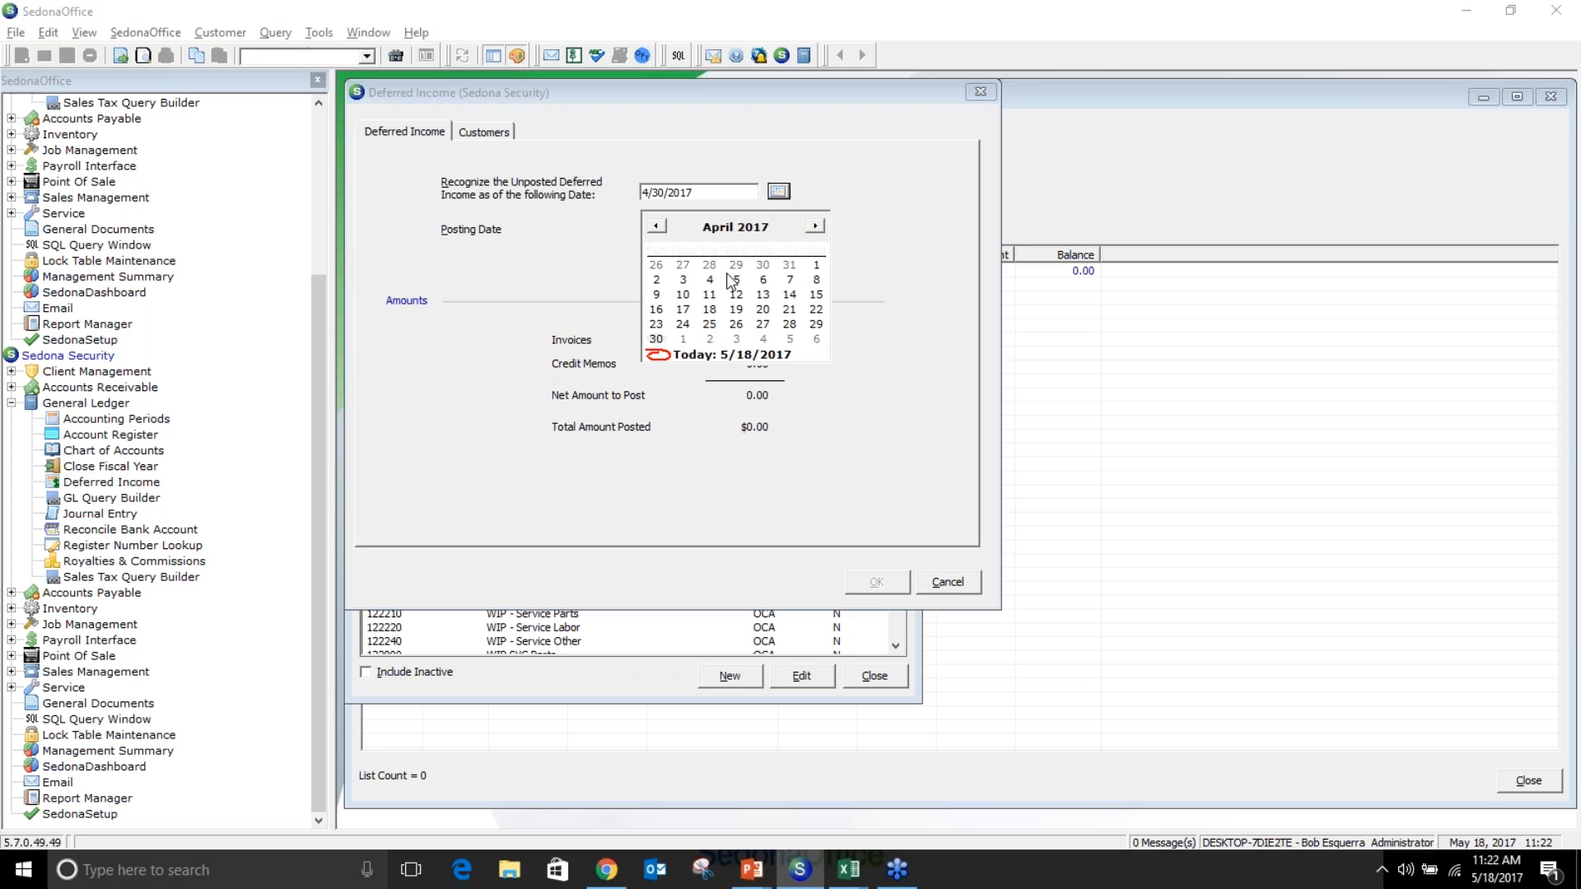
pyautogui.click(815, 227)
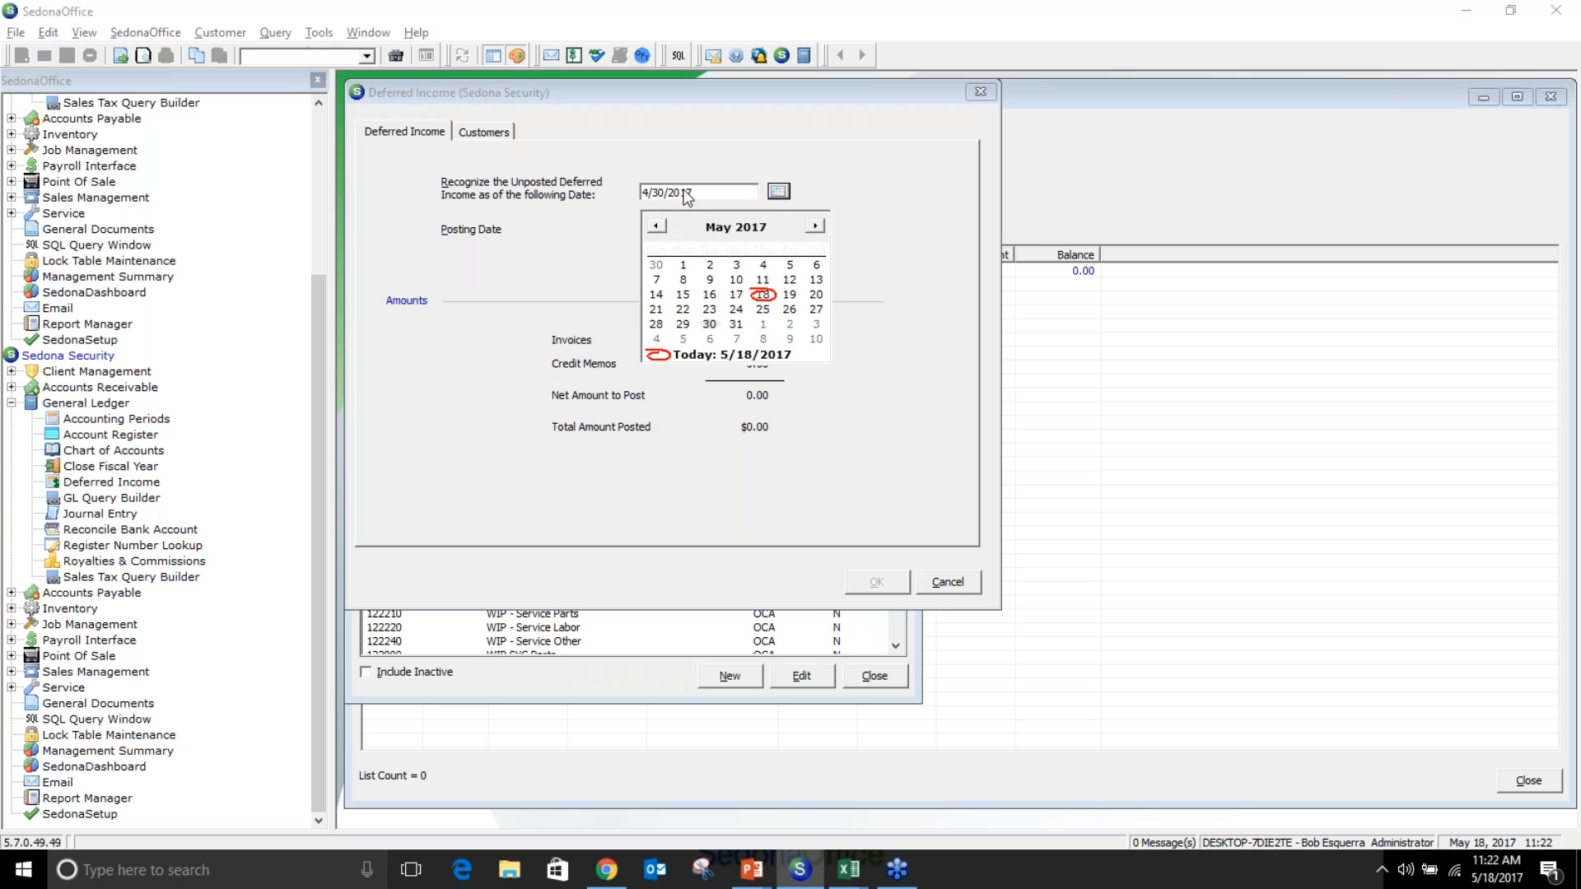
pyautogui.click(737, 324)
pyautogui.click(778, 230)
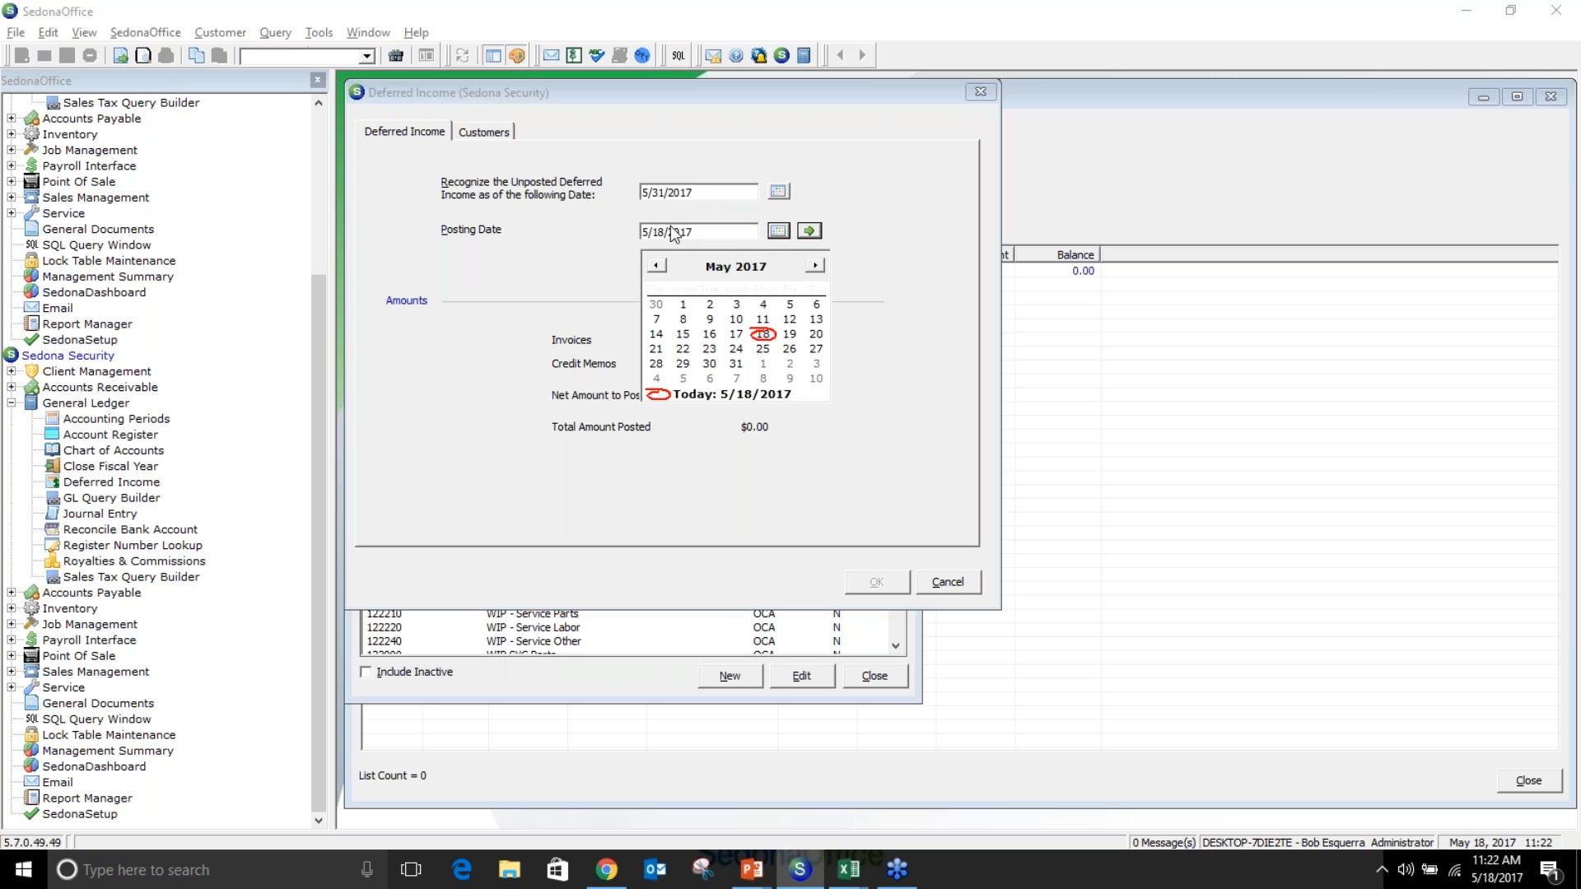
pyautogui.click(736, 364)
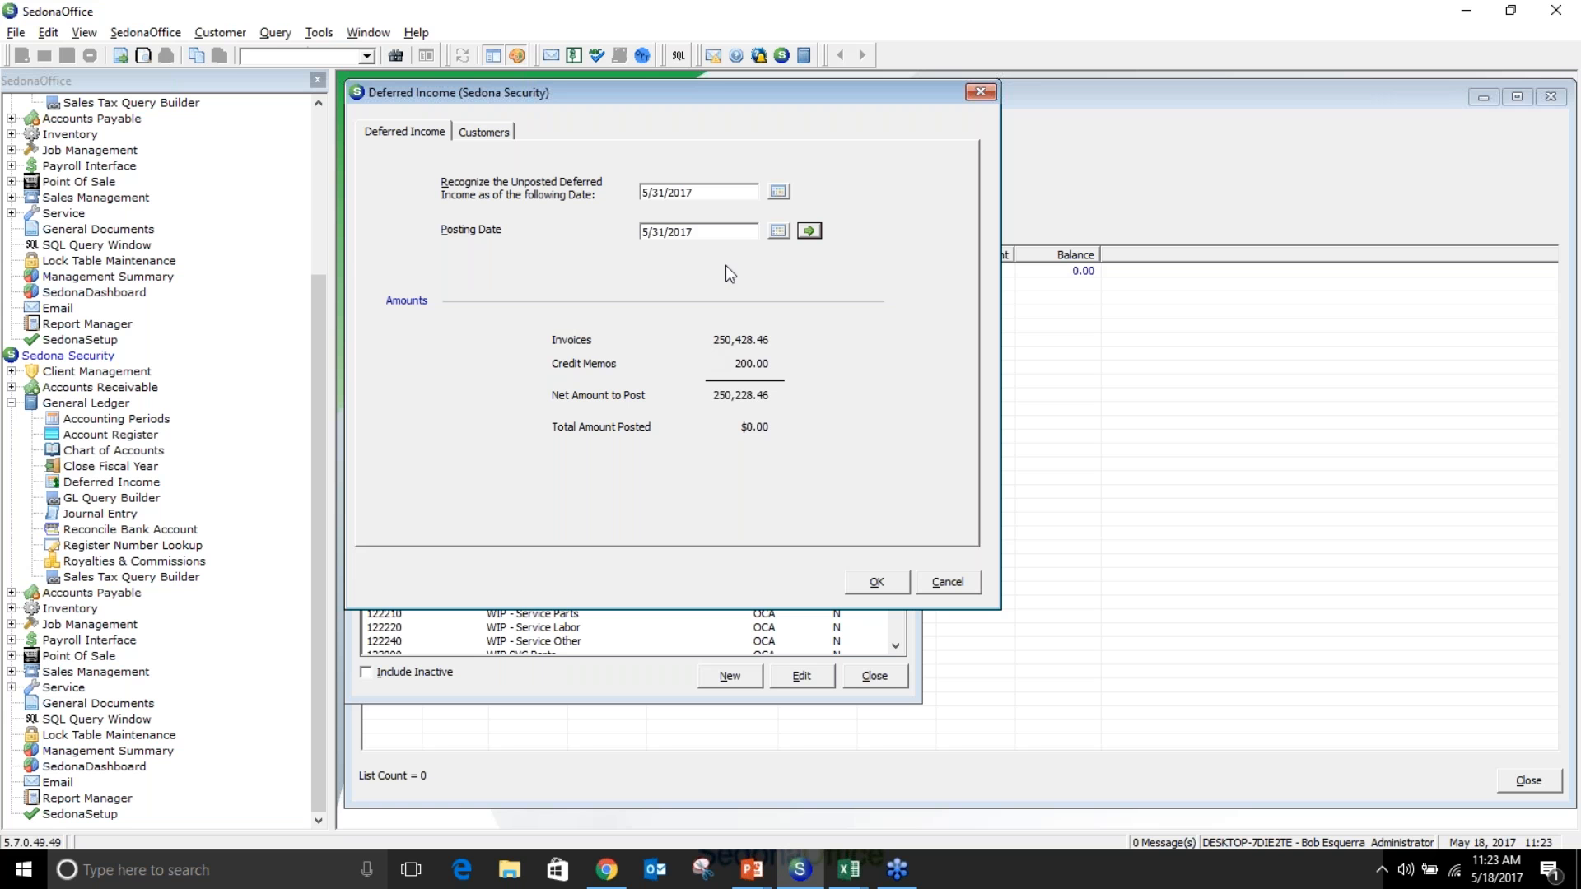
# Calculate the deferred income to recognize as of 6/30/2017 with a 6/30/2017 posting date, and leave the form without posting
pyautogui.click(779, 191)
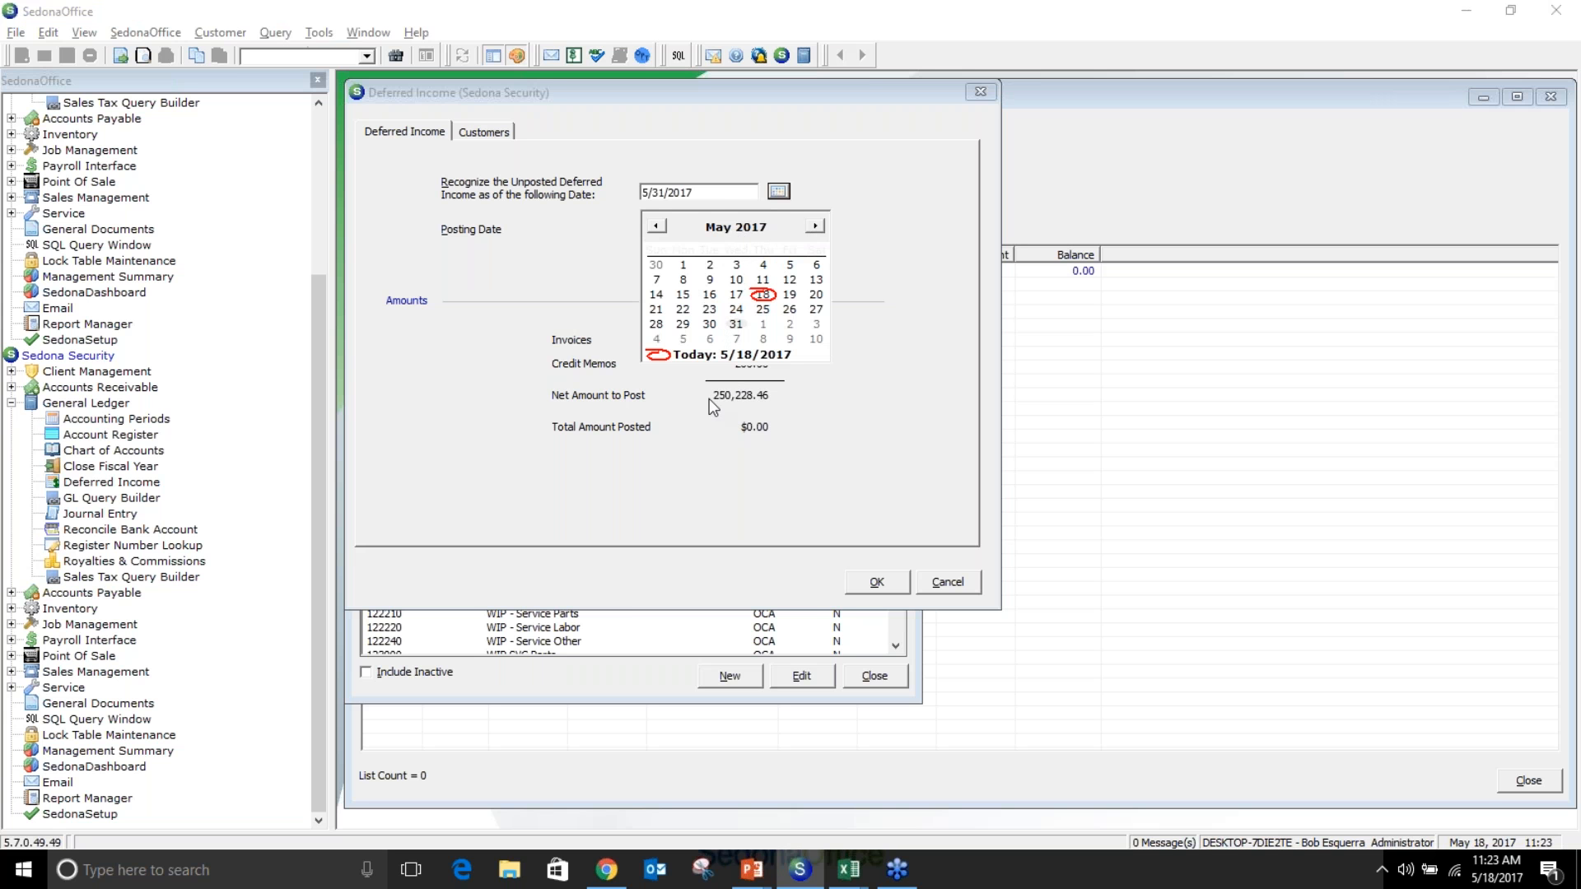
pyautogui.click(815, 228)
pyautogui.click(788, 324)
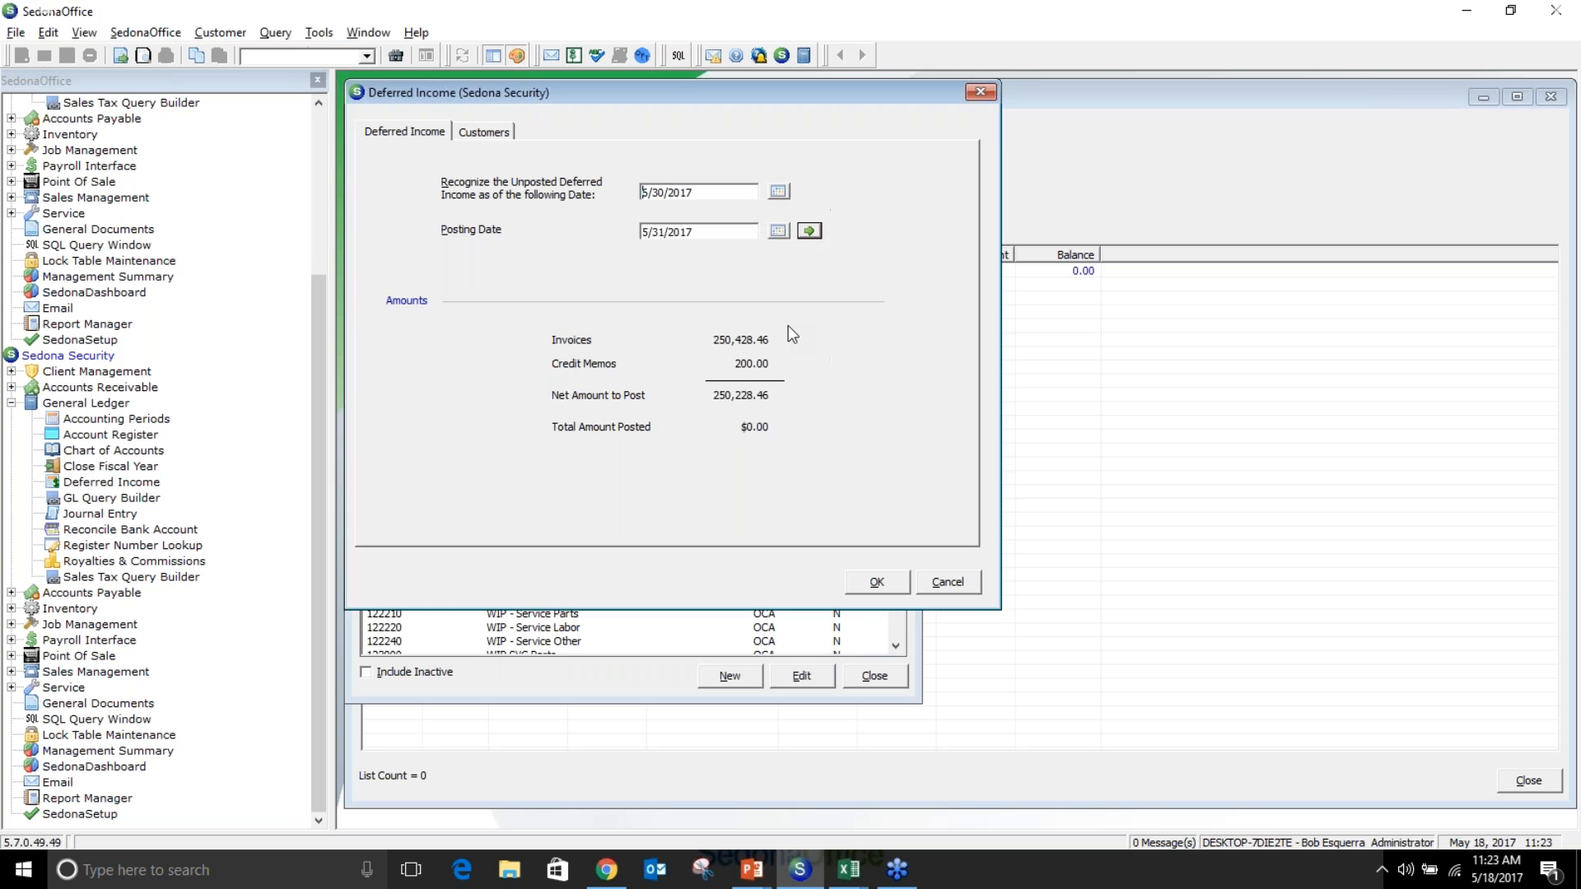
pyautogui.click(778, 231)
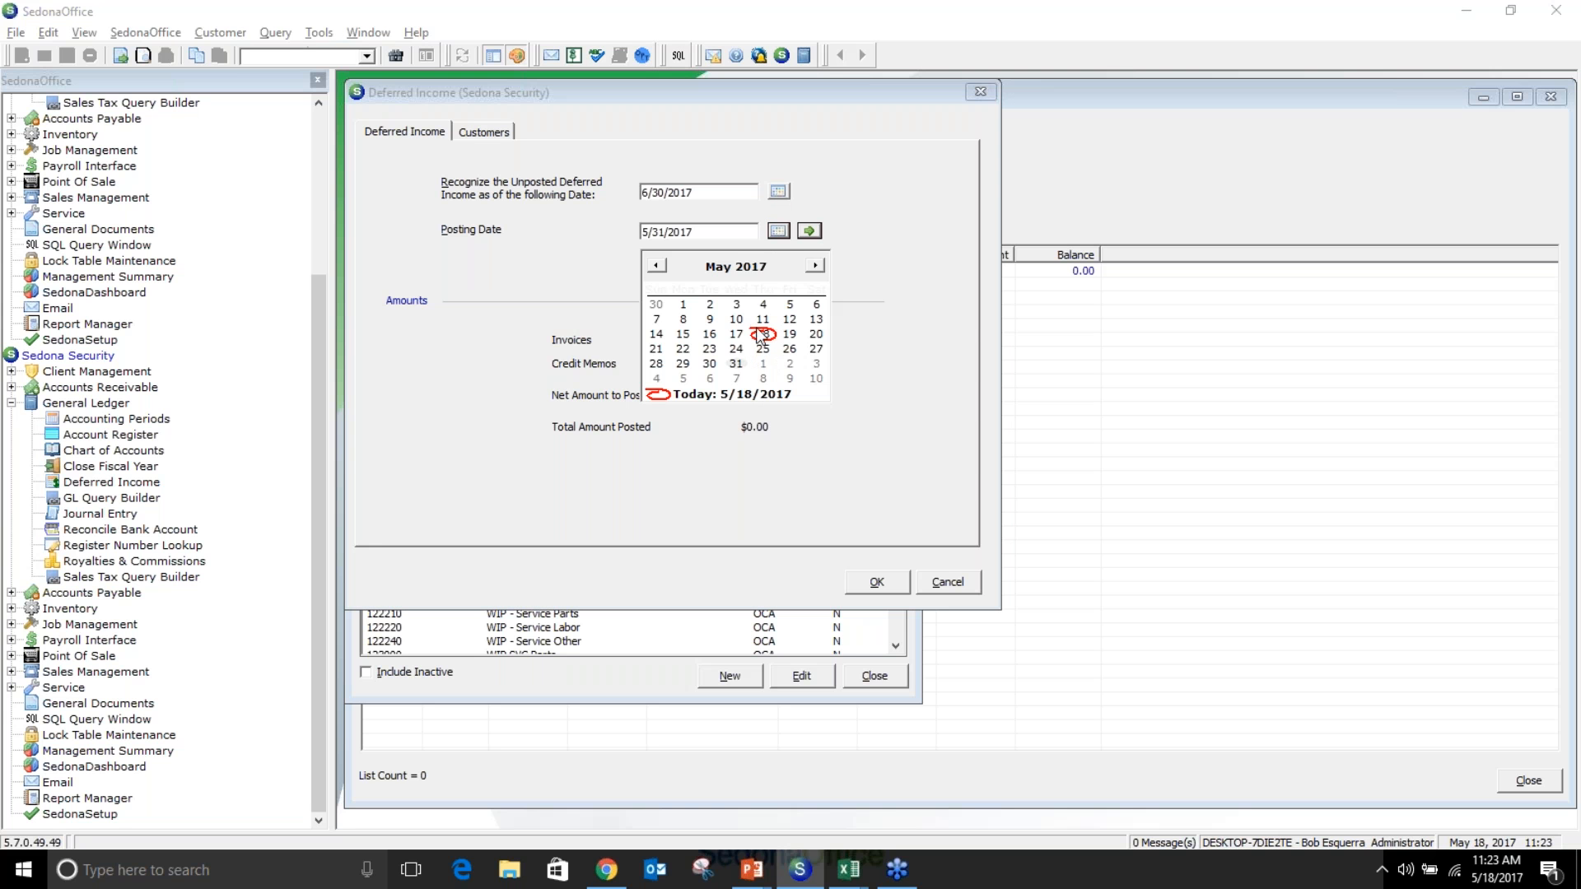
pyautogui.click(815, 265)
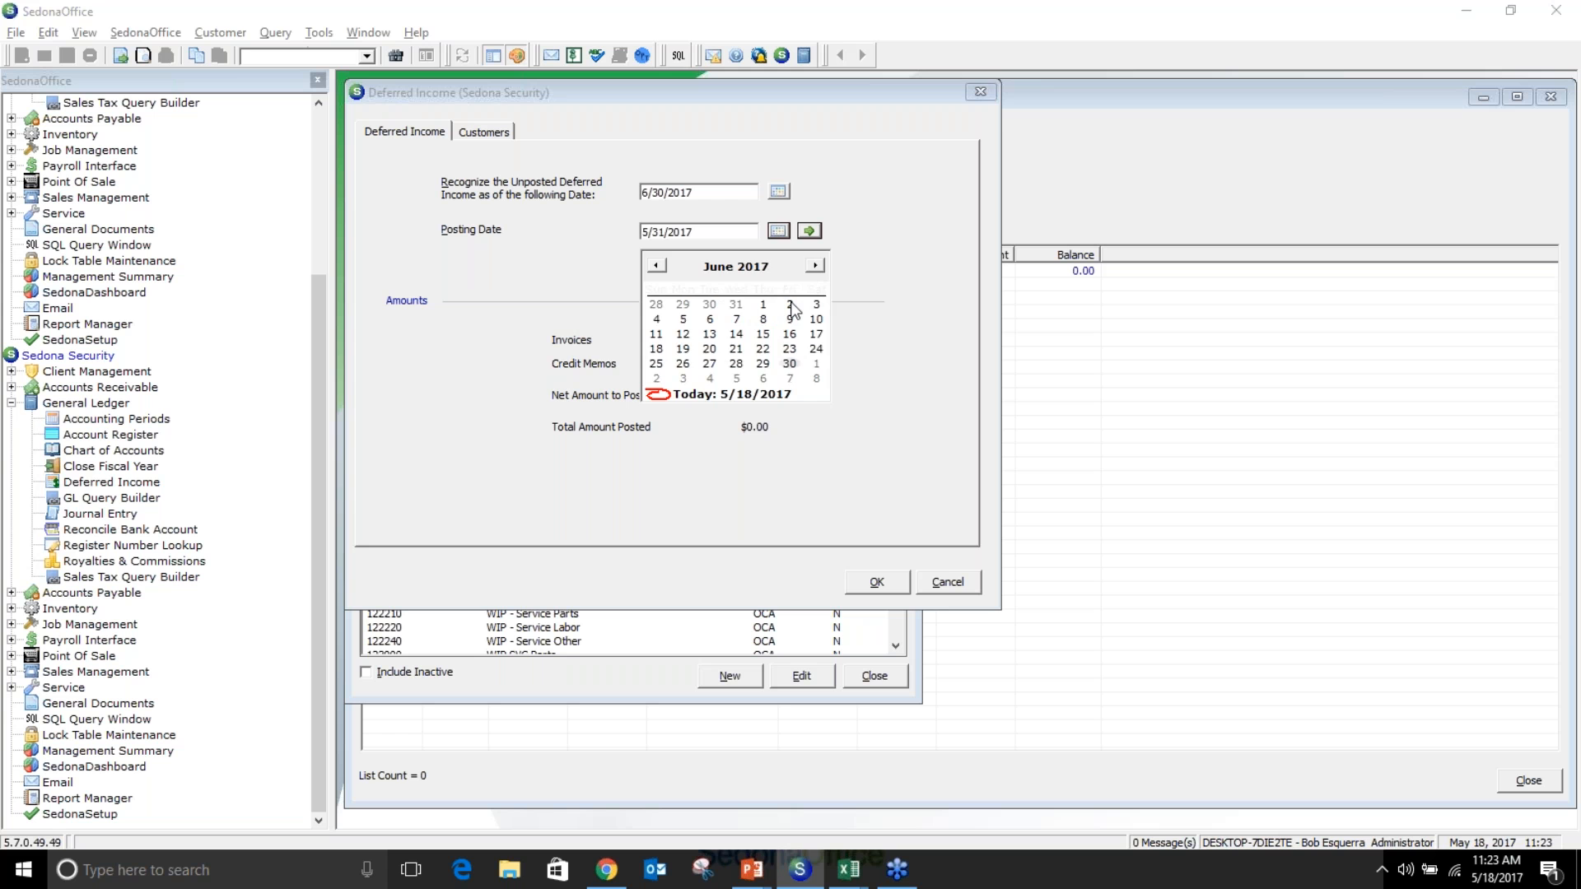
pyautogui.click(789, 363)
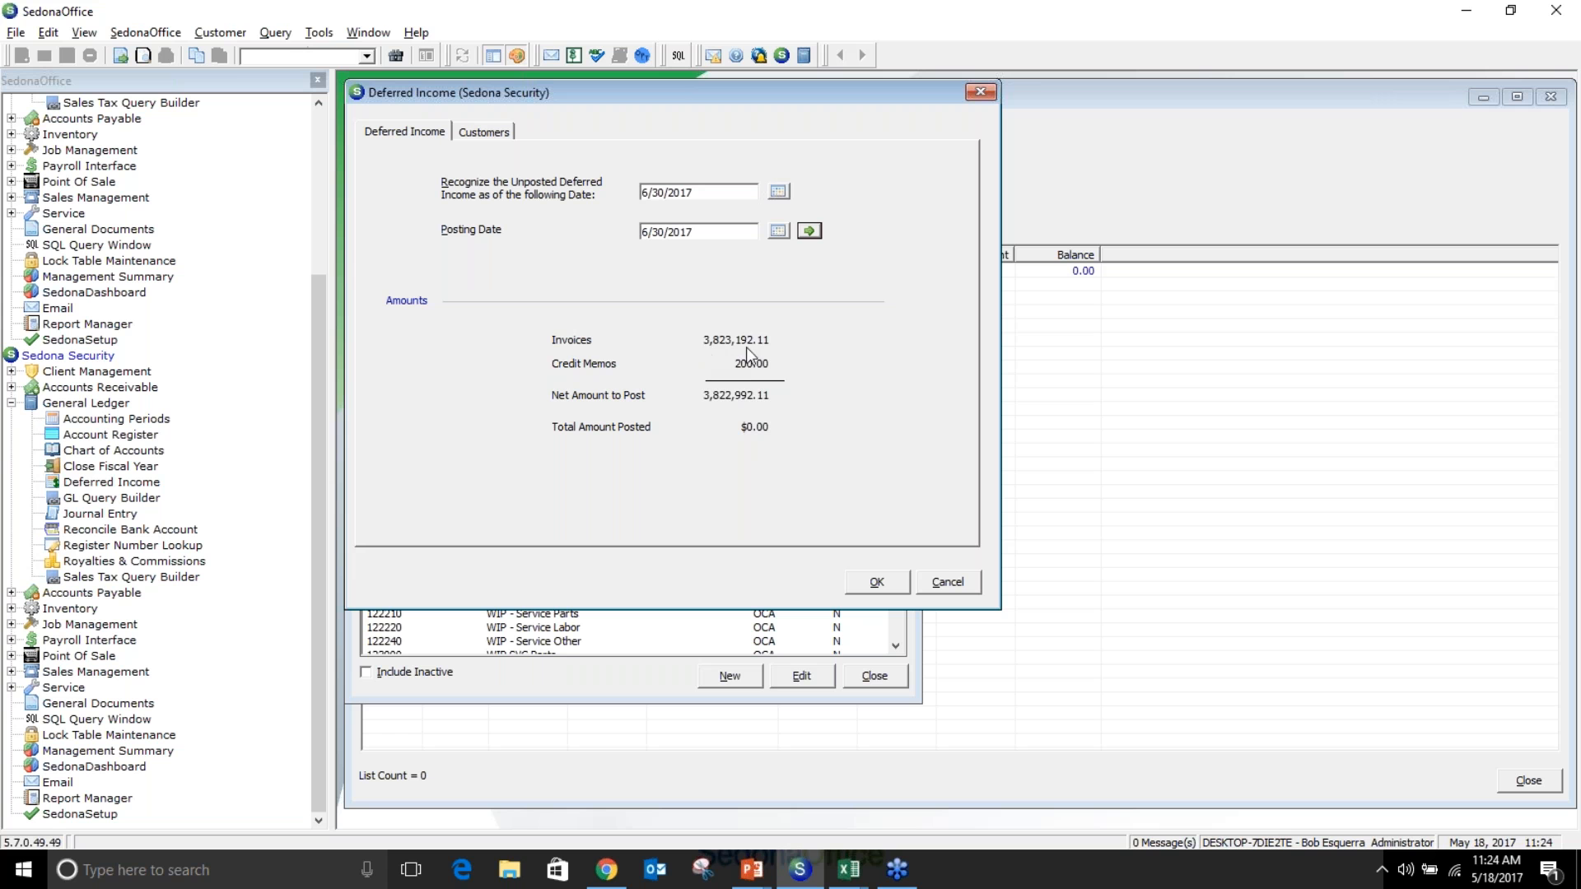
pyautogui.write('6')
pyautogui.press('Escape')
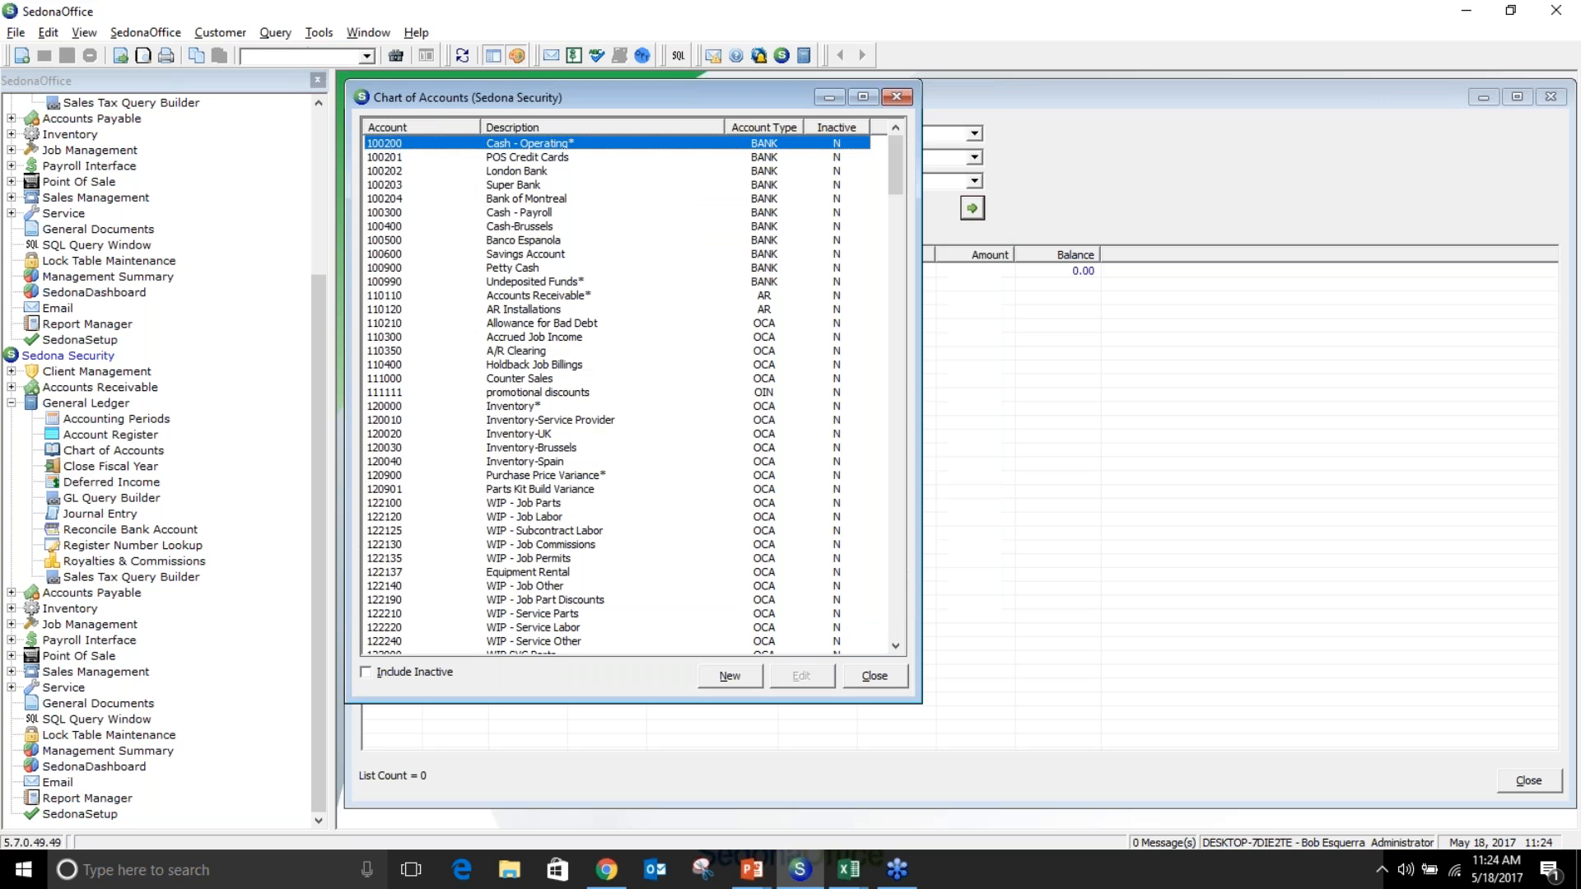
# Set the status of the 4/1/2017 - 4/30/2017 period to Closed in Sedona Security's Accounting Periods
pyautogui.click(132, 421)
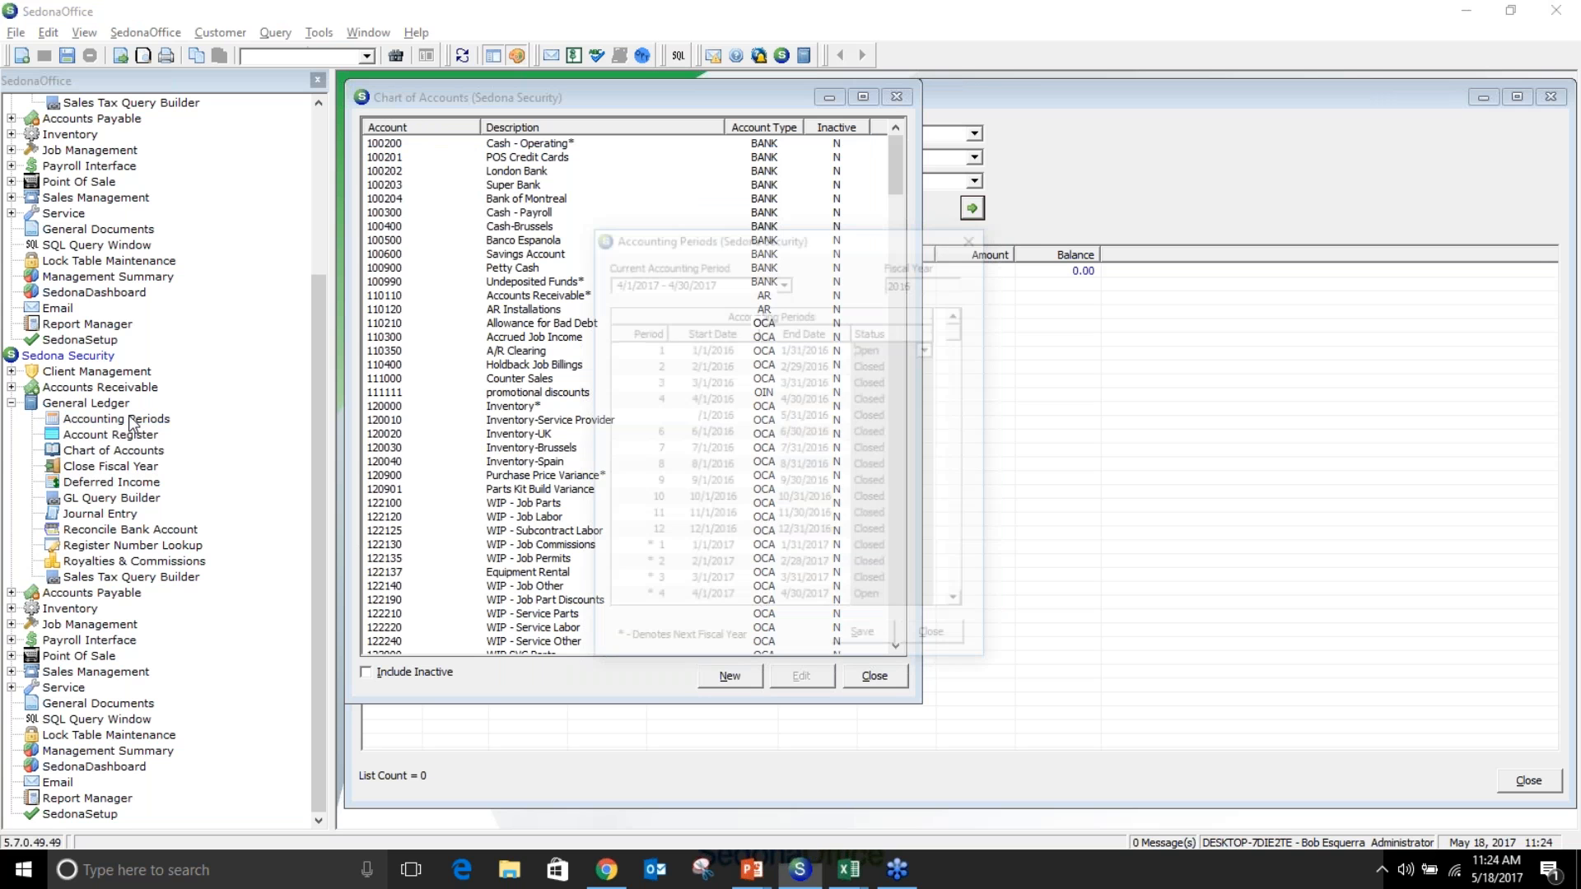
pyautogui.click(958, 604)
pyautogui.click(958, 604)
pyautogui.click(918, 568)
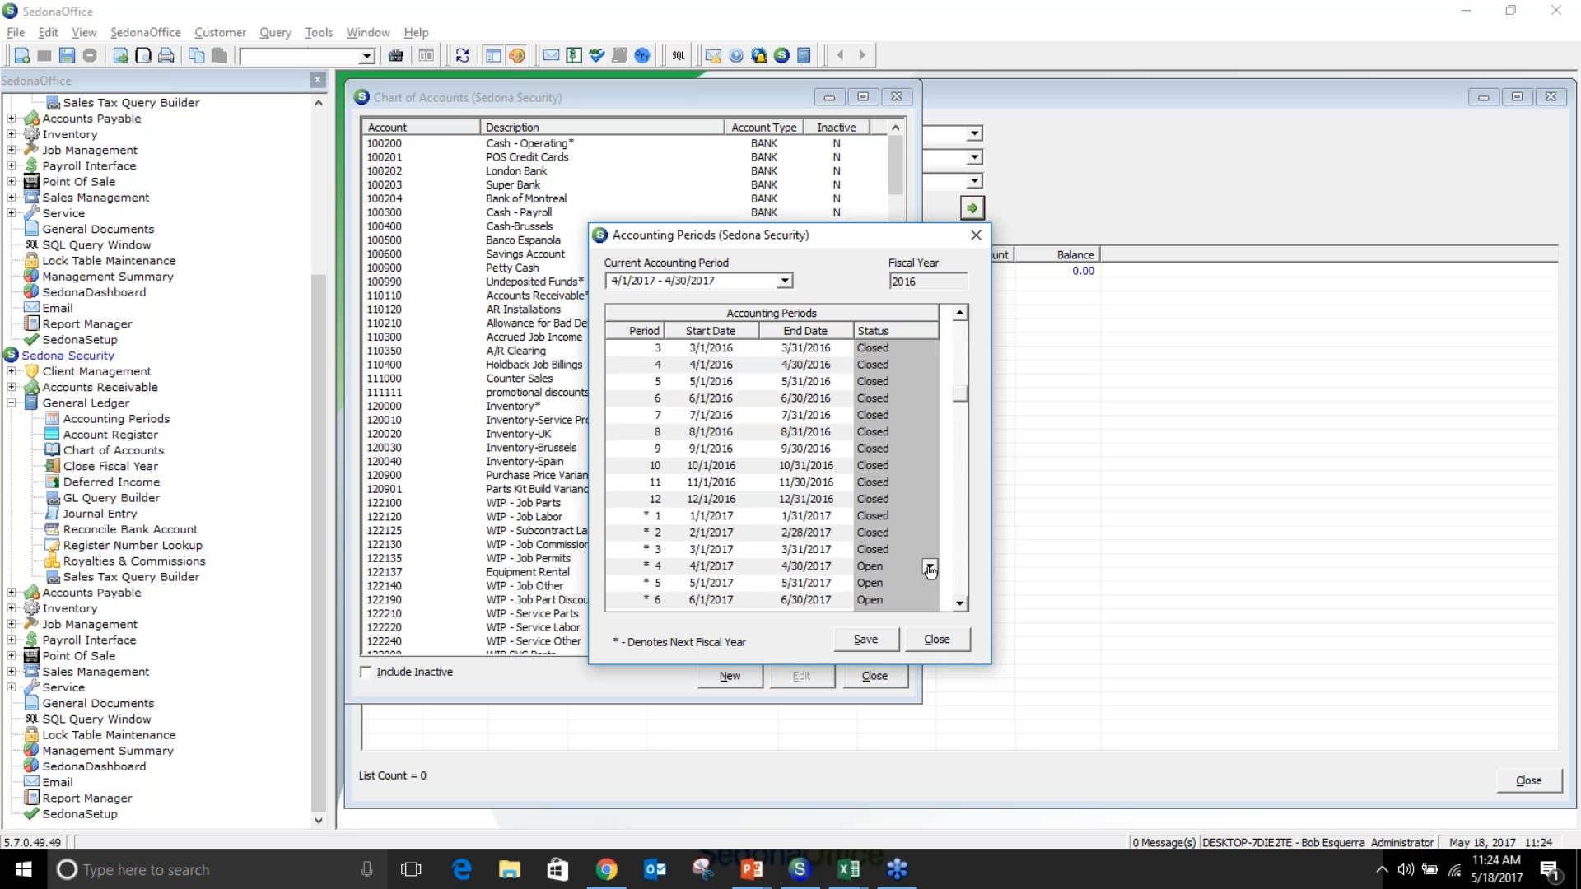
pyautogui.click(930, 567)
pyautogui.click(887, 599)
# Try to set the 5/1/2017 - 5/31/2017 accounting period to Closed, and decline closing it with unrecognized income
pyautogui.click(921, 584)
pyautogui.click(929, 583)
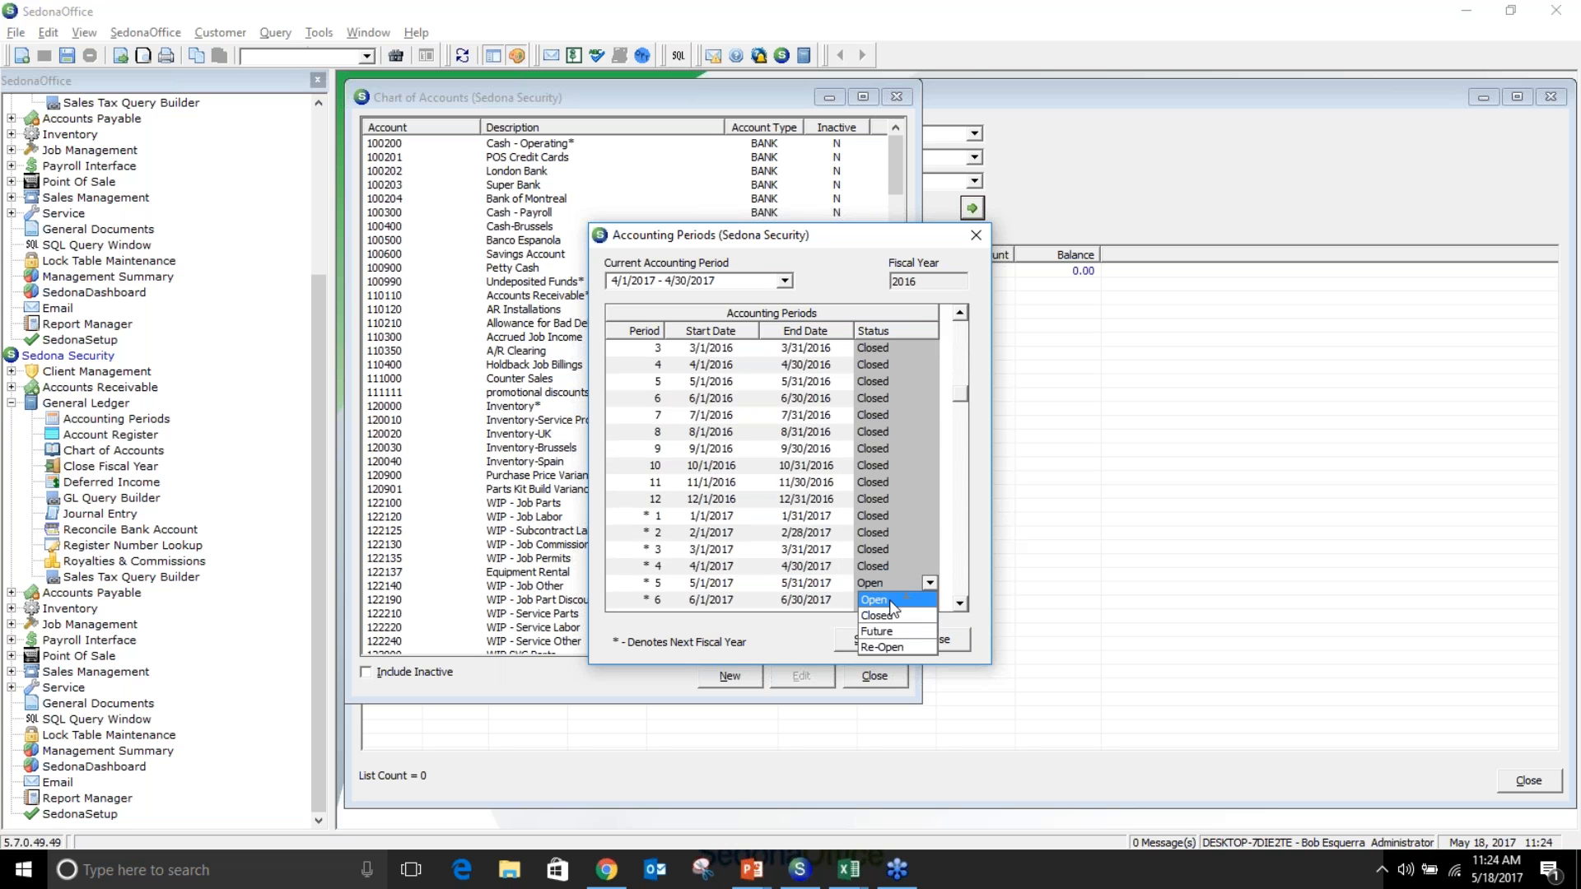
pyautogui.click(884, 615)
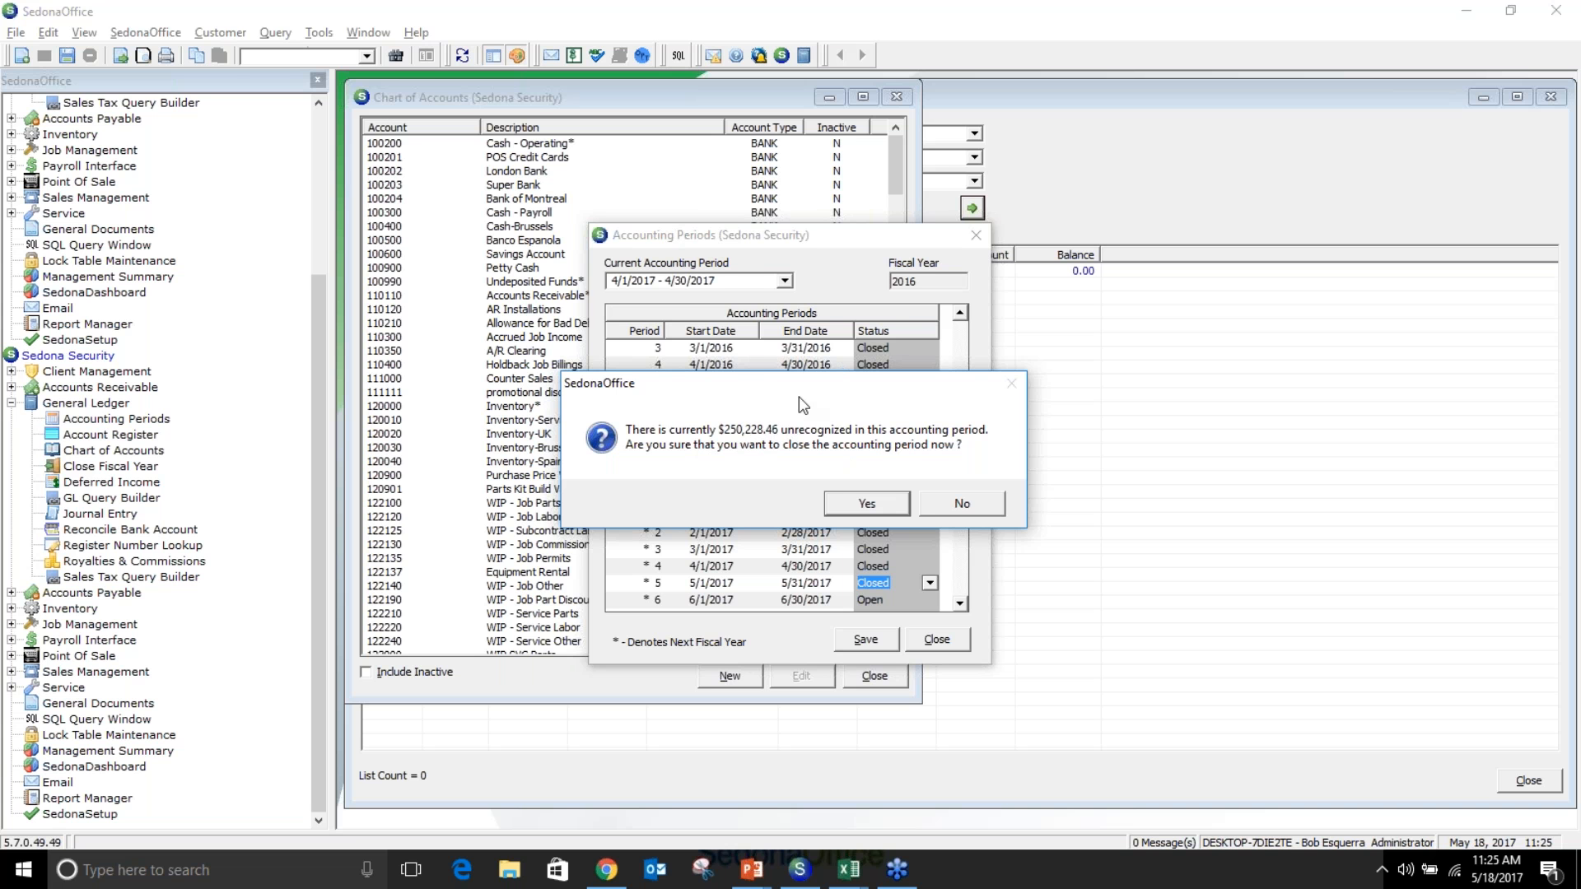
pyautogui.click(939, 508)
# Set the 4/1/2017 - 4/30/2017 period back to Open, and leave the accounting periods without saving
pyautogui.click(898, 567)
pyautogui.click(929, 569)
pyautogui.click(902, 582)
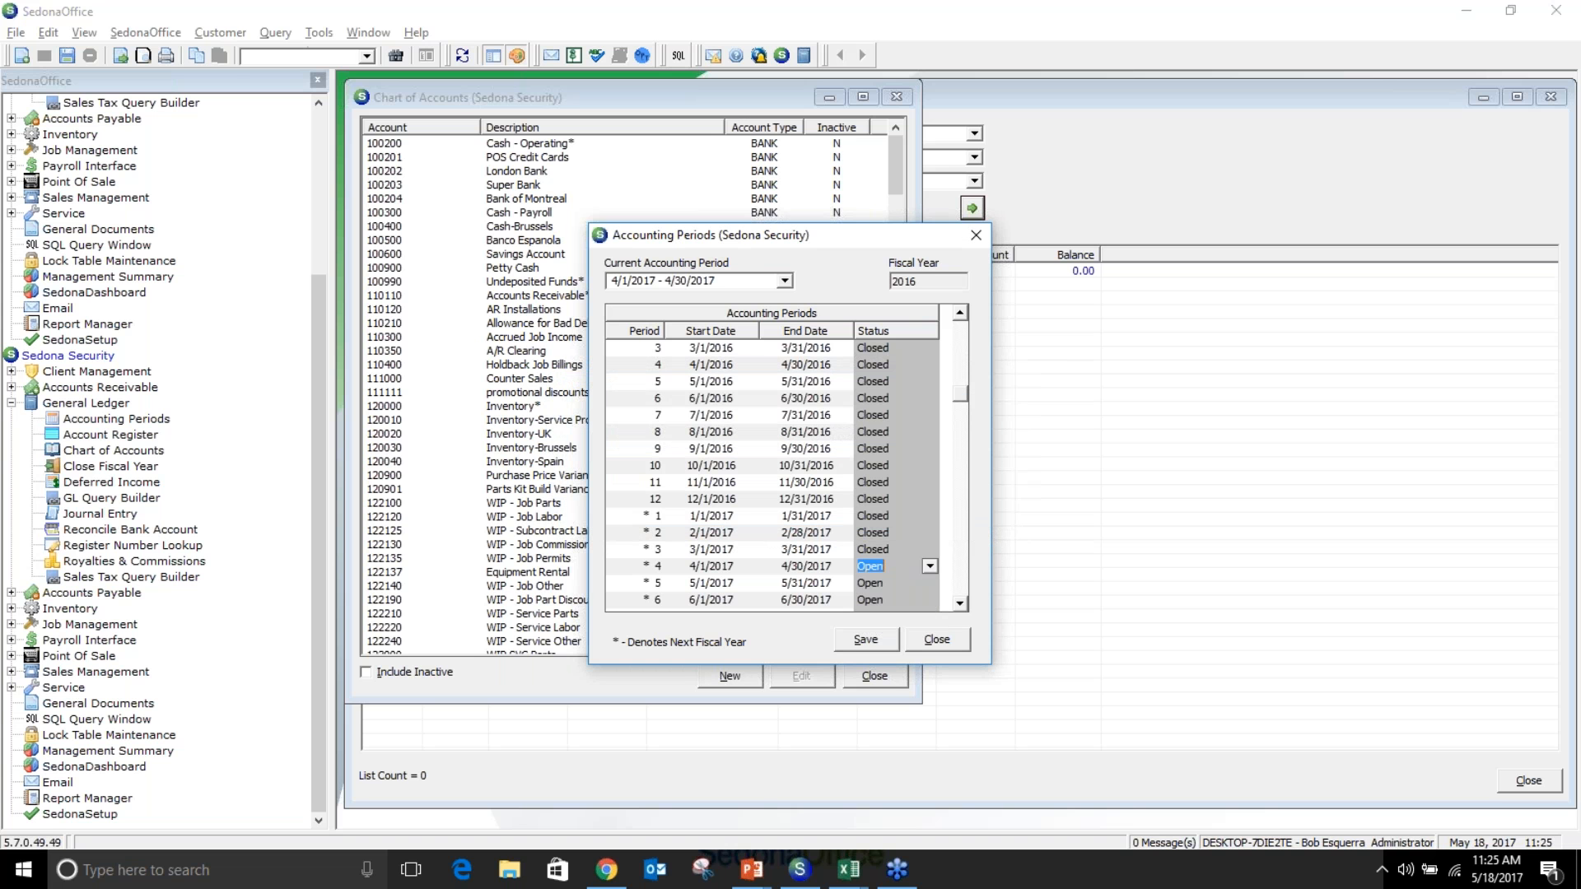
pyautogui.click(132, 504)
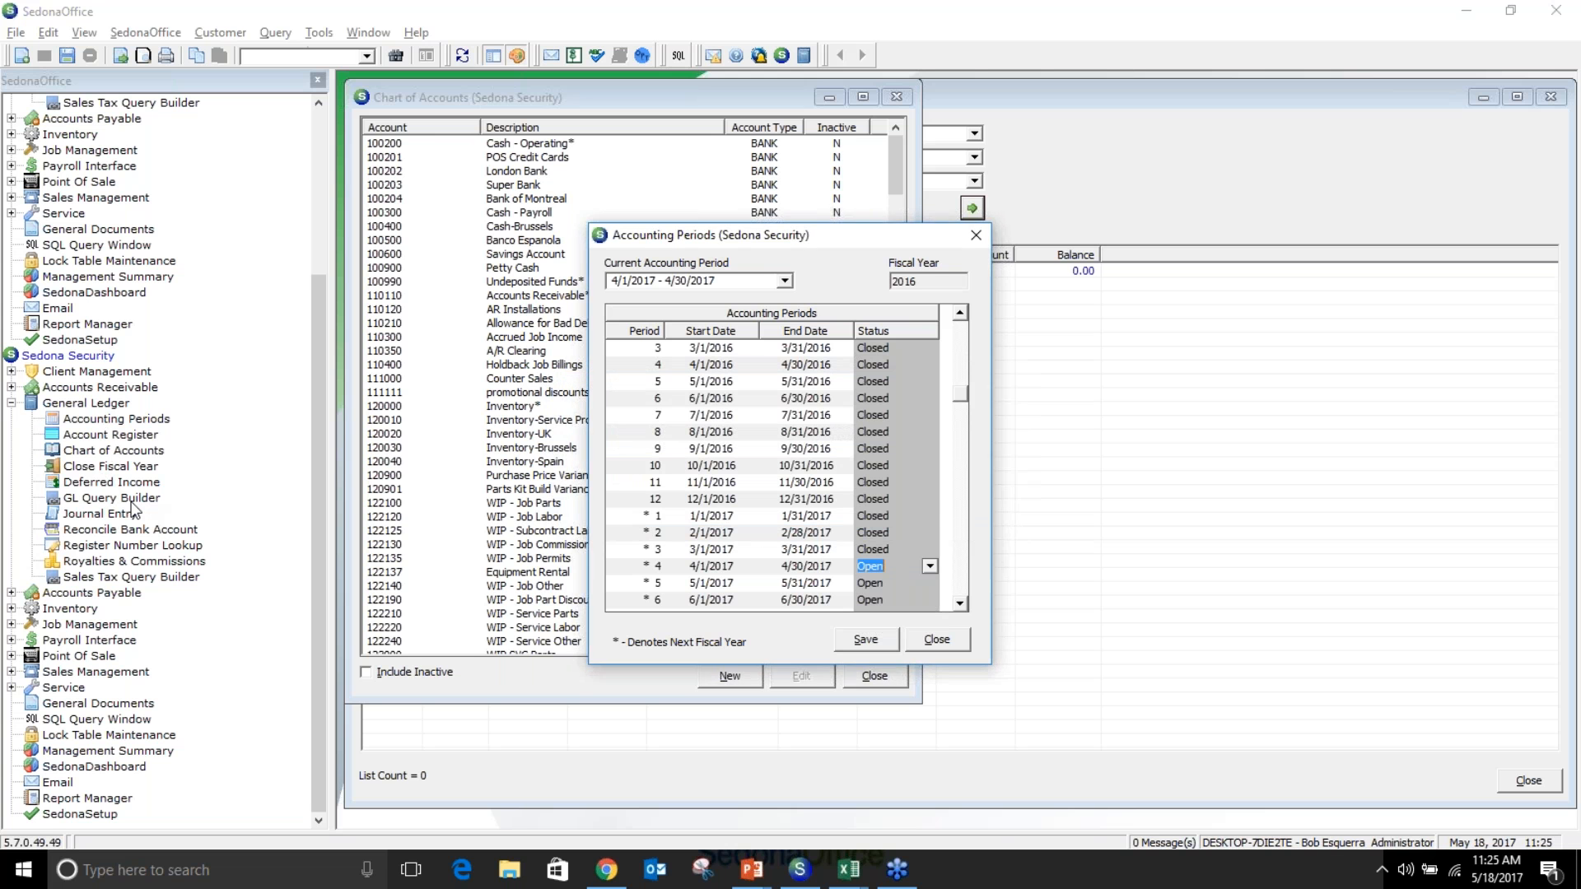
pyautogui.click(951, 635)
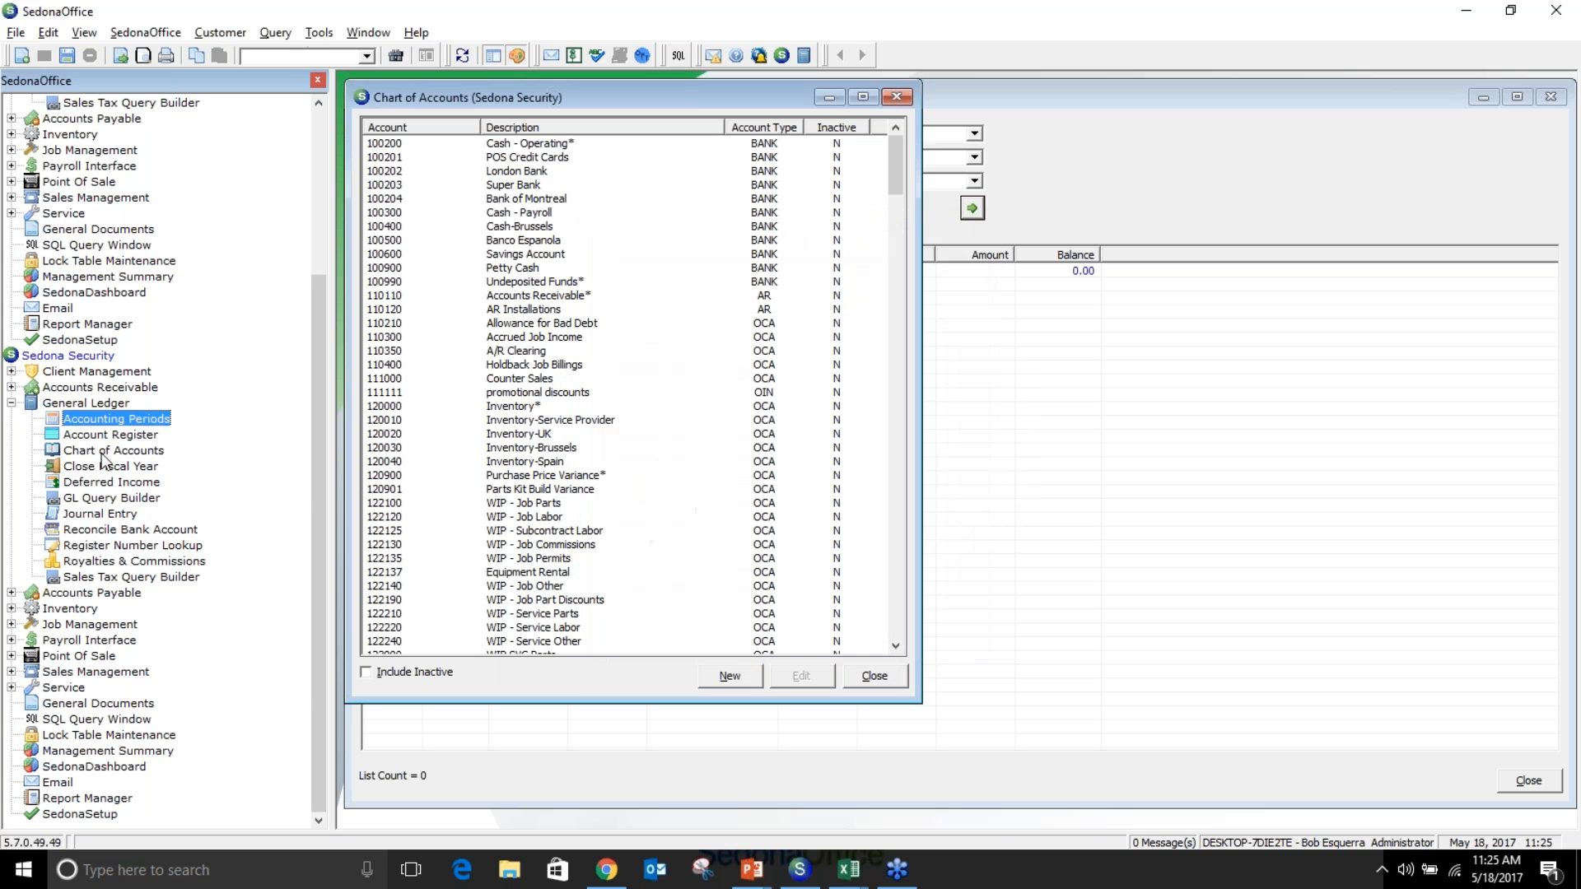
# Open the saved query Advance Deposits.sqf from the Accounting > GL Queries folder in the GL Query Builder
pyautogui.click(120, 497)
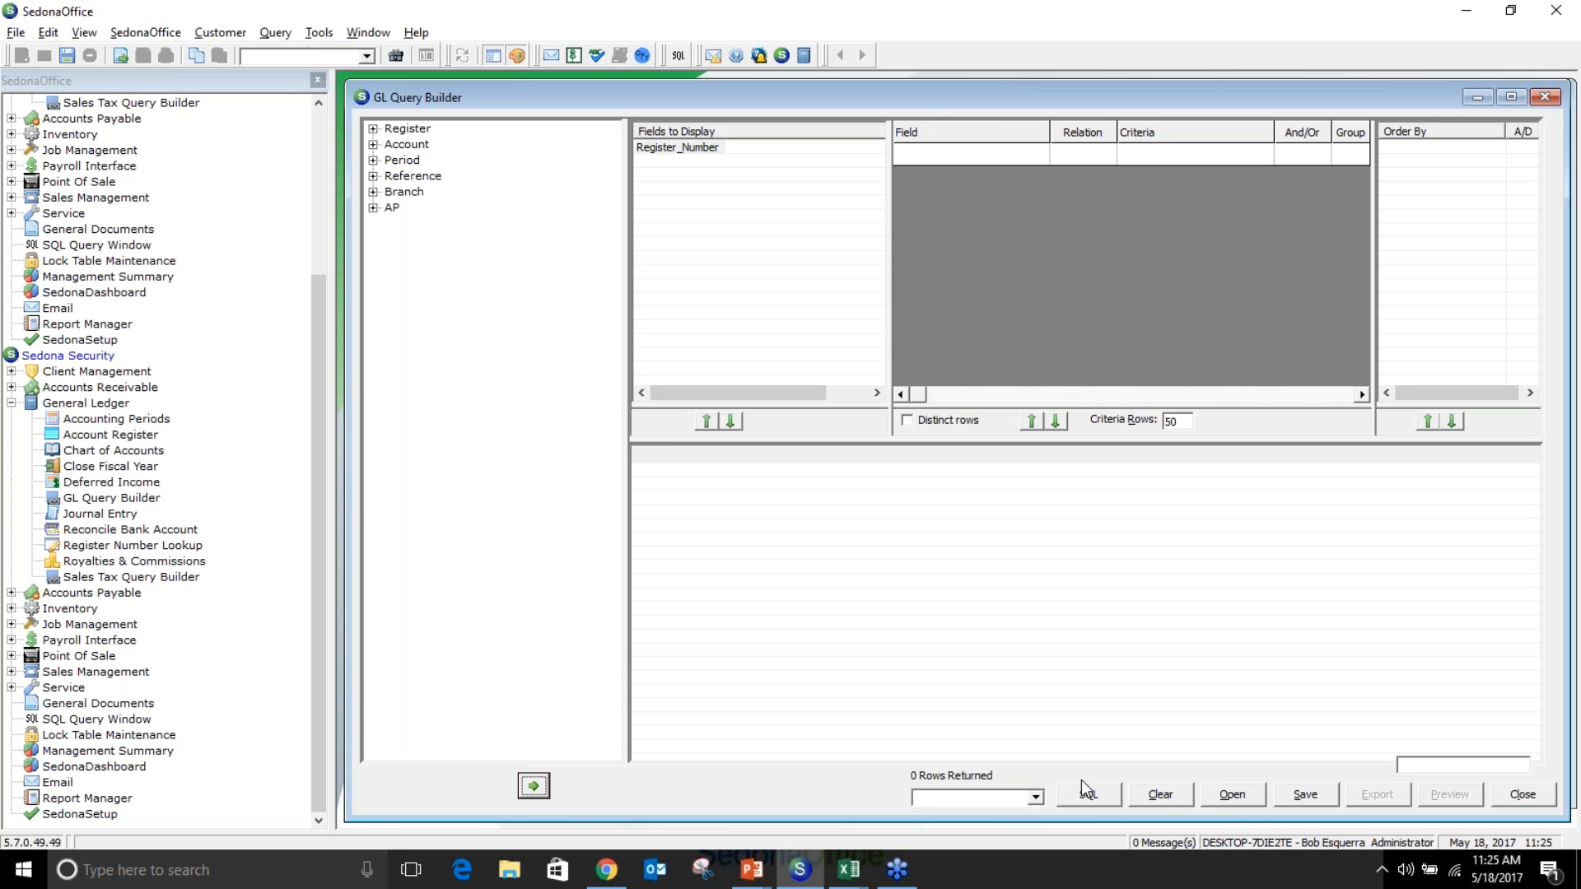
pyautogui.click(1233, 795)
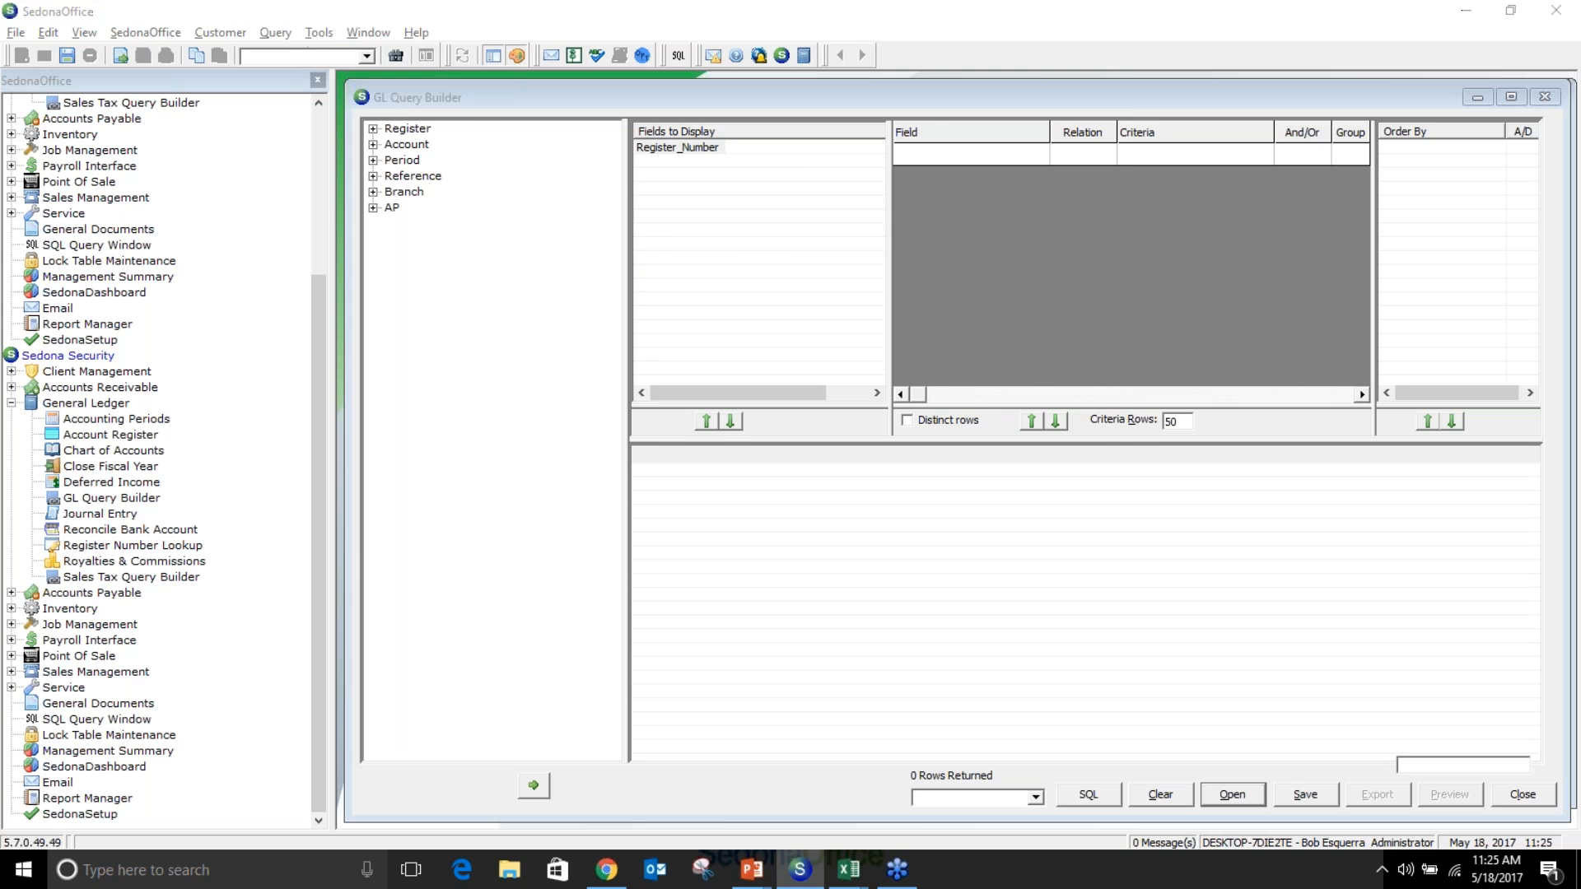
pyautogui.doubleClick(754, 361)
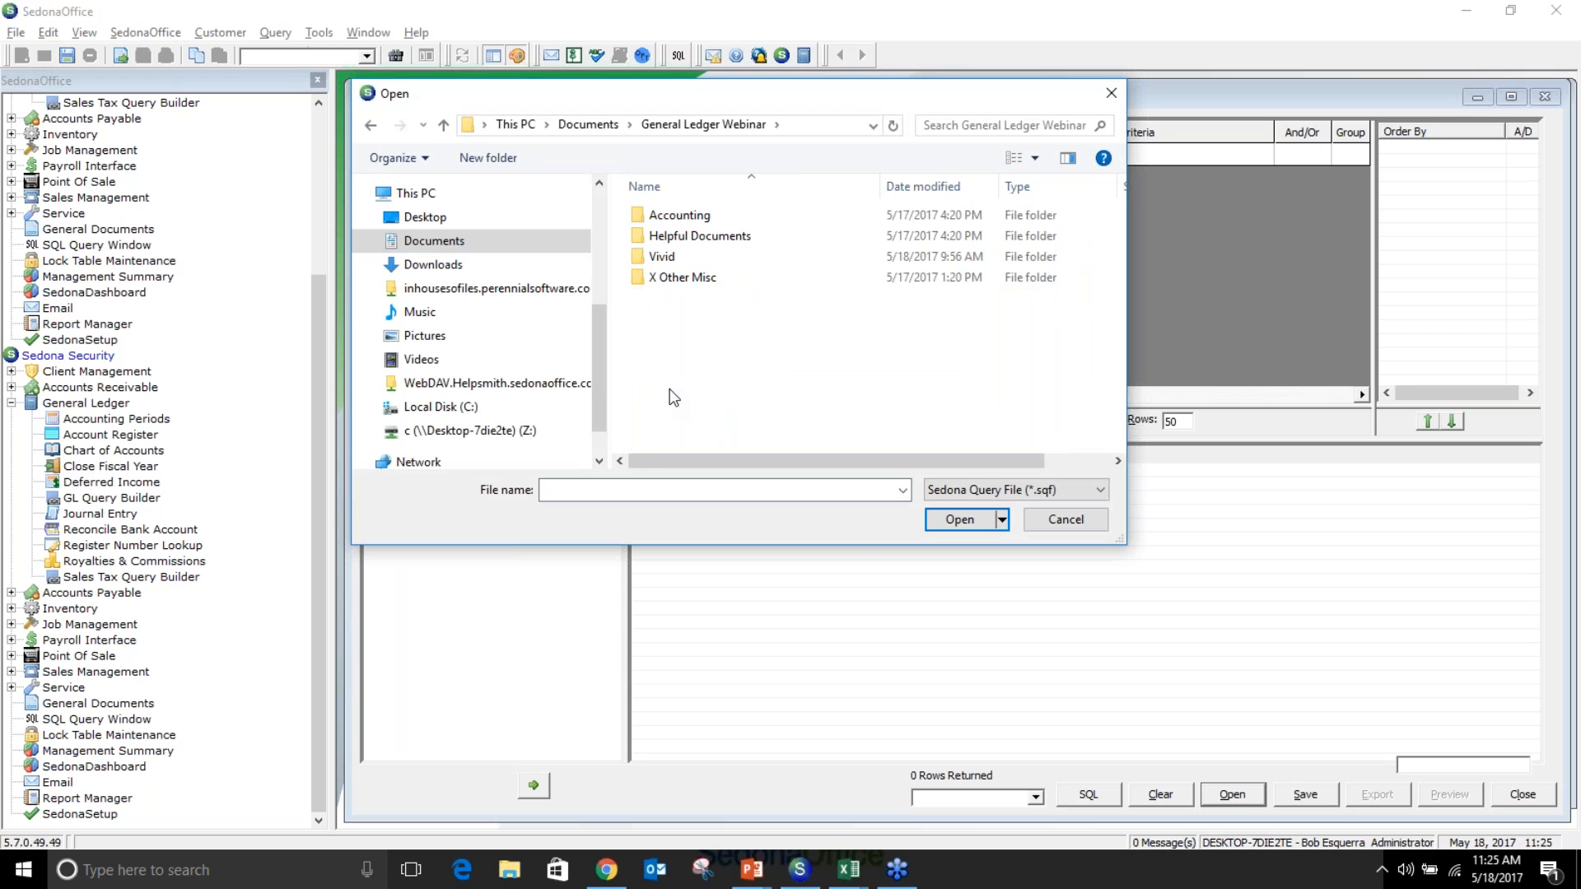
pyautogui.click(703, 221)
pyautogui.doubleClick(703, 215)
pyautogui.doubleClick(685, 277)
pyautogui.click(720, 216)
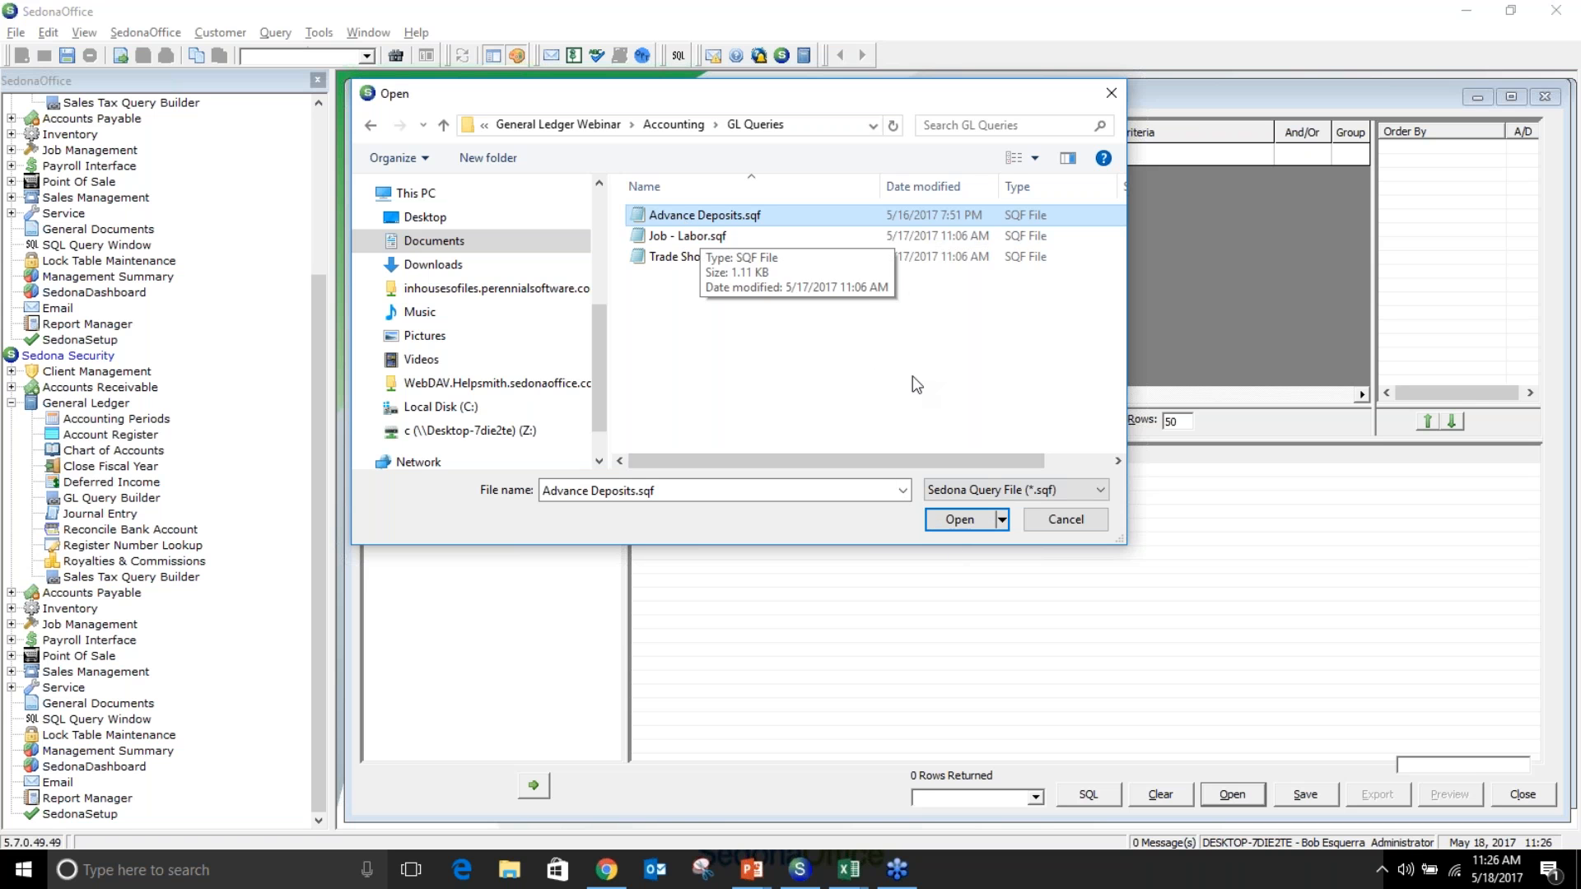
pyautogui.click(960, 521)
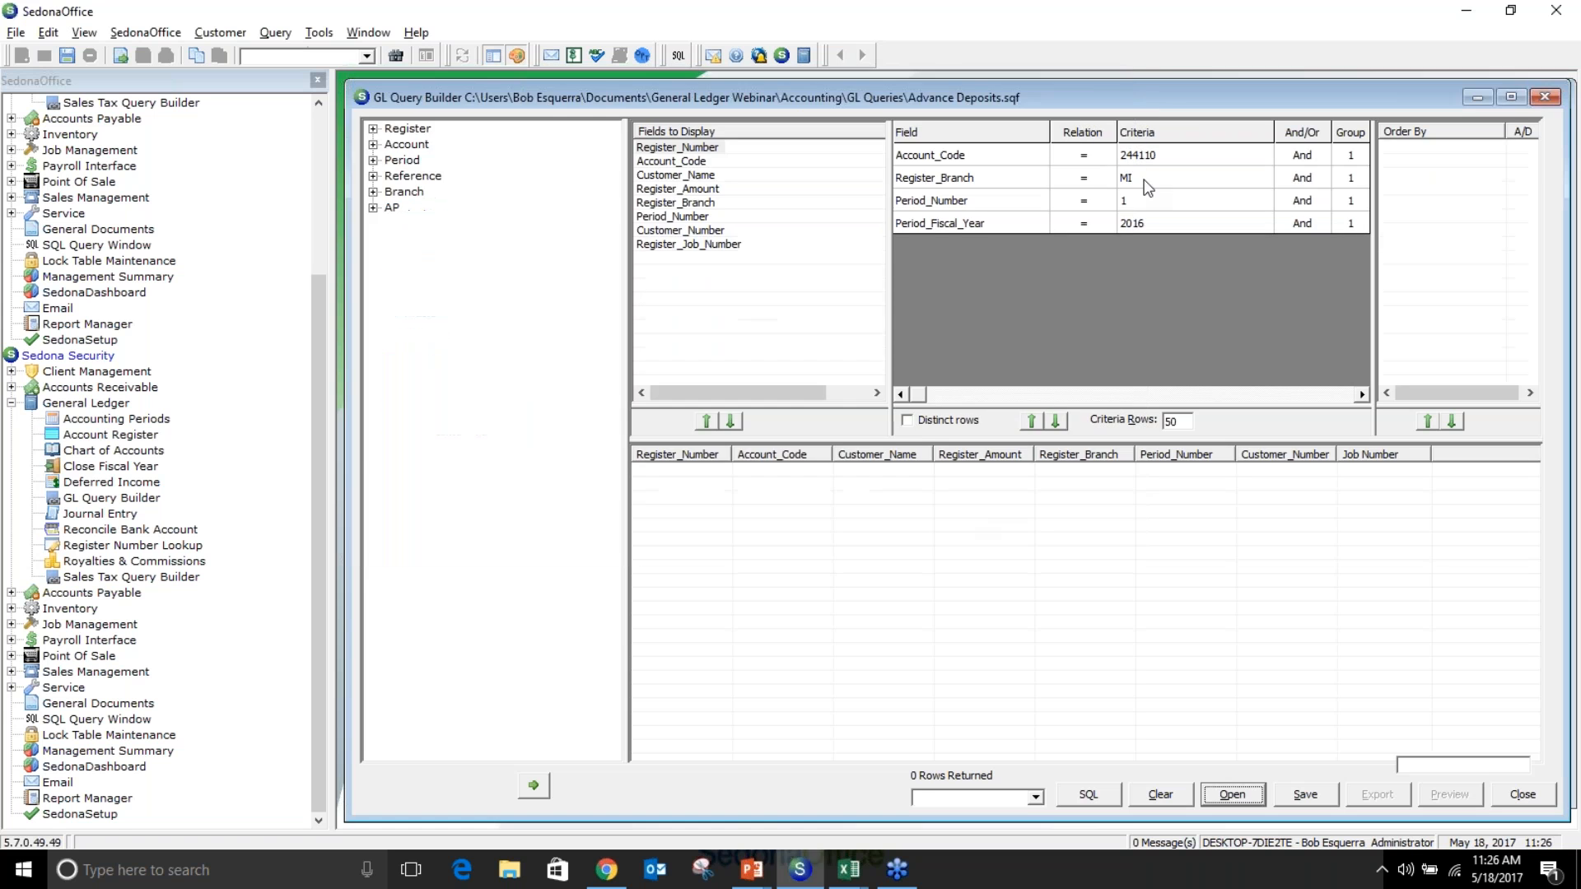
# Add the Entered_Amount register field to the query's fields to display, and delete it from the list again
pyautogui.moveTo(1126, 110); pyautogui.dragTo(970, 184)
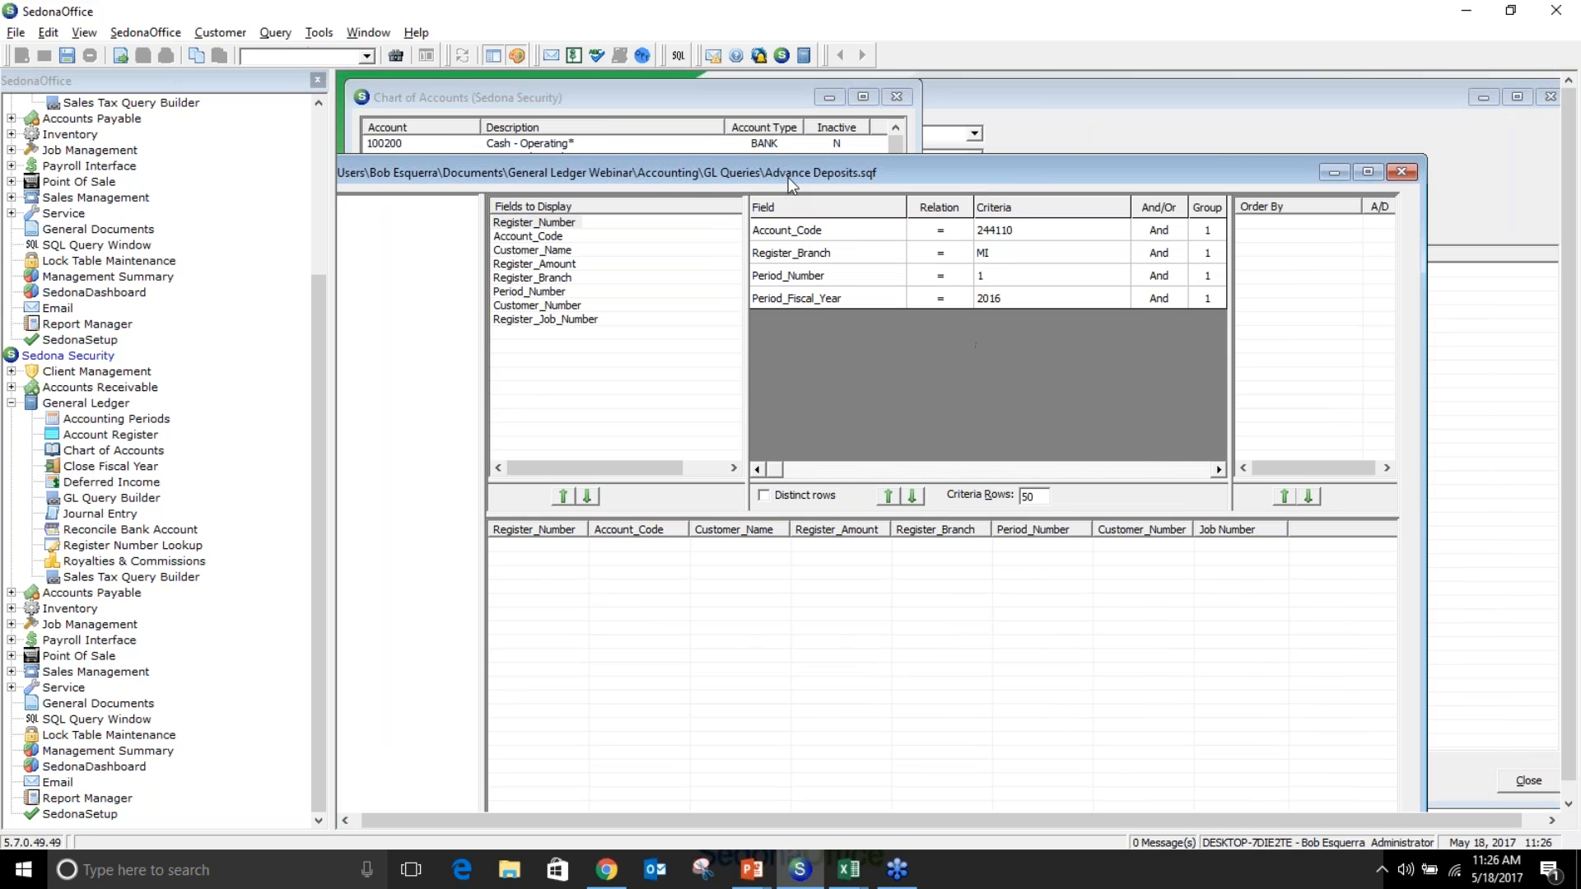
pyautogui.moveTo(788, 176); pyautogui.dragTo(930, 105)
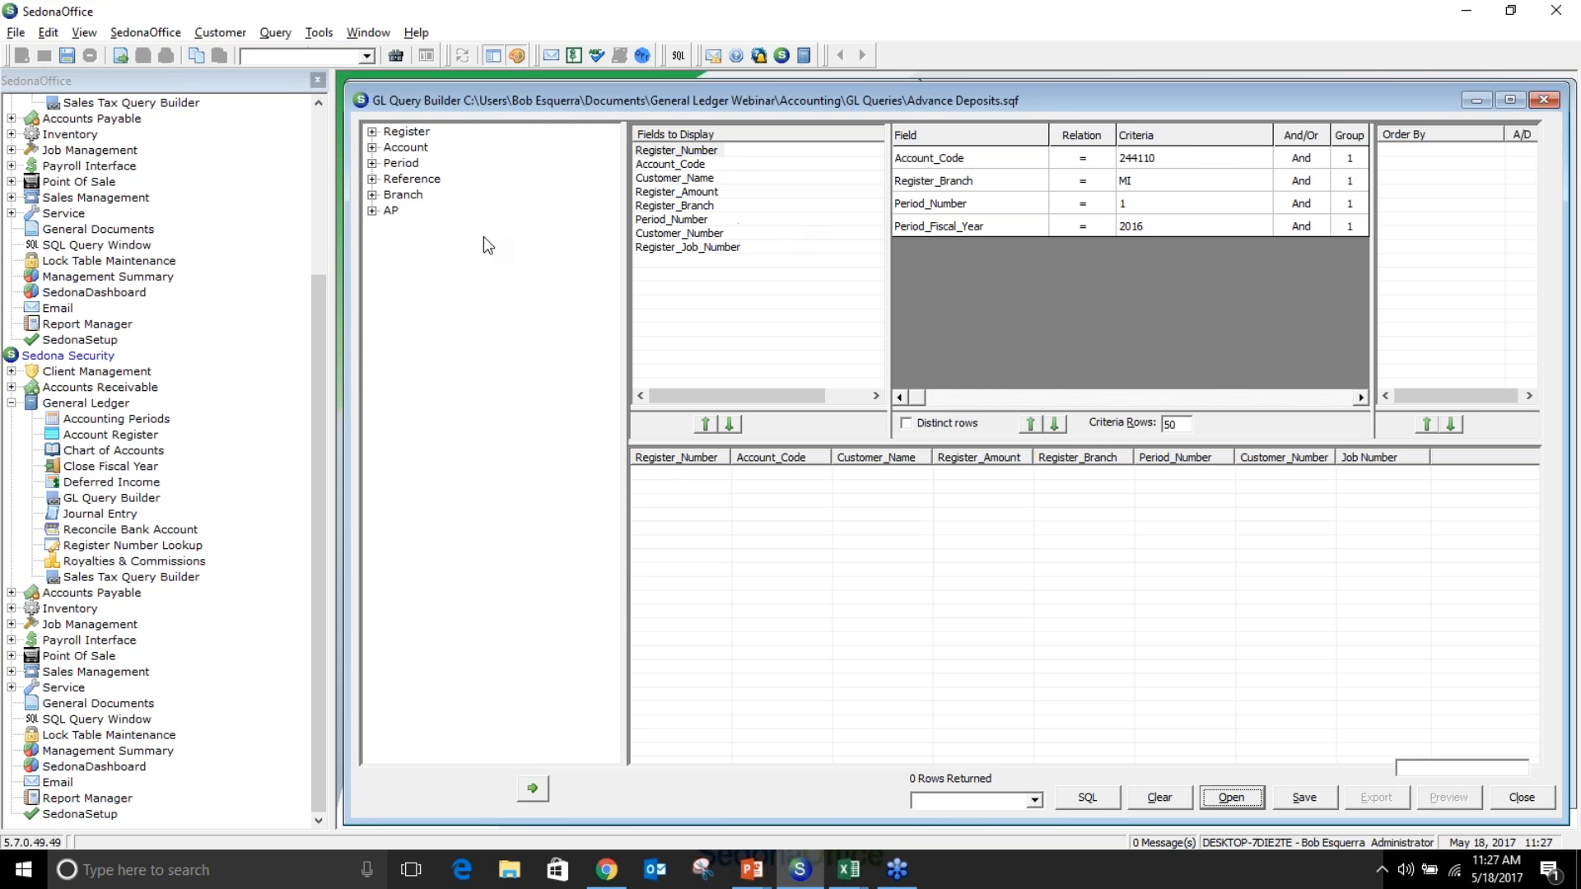
pyautogui.doubleClick(386, 133)
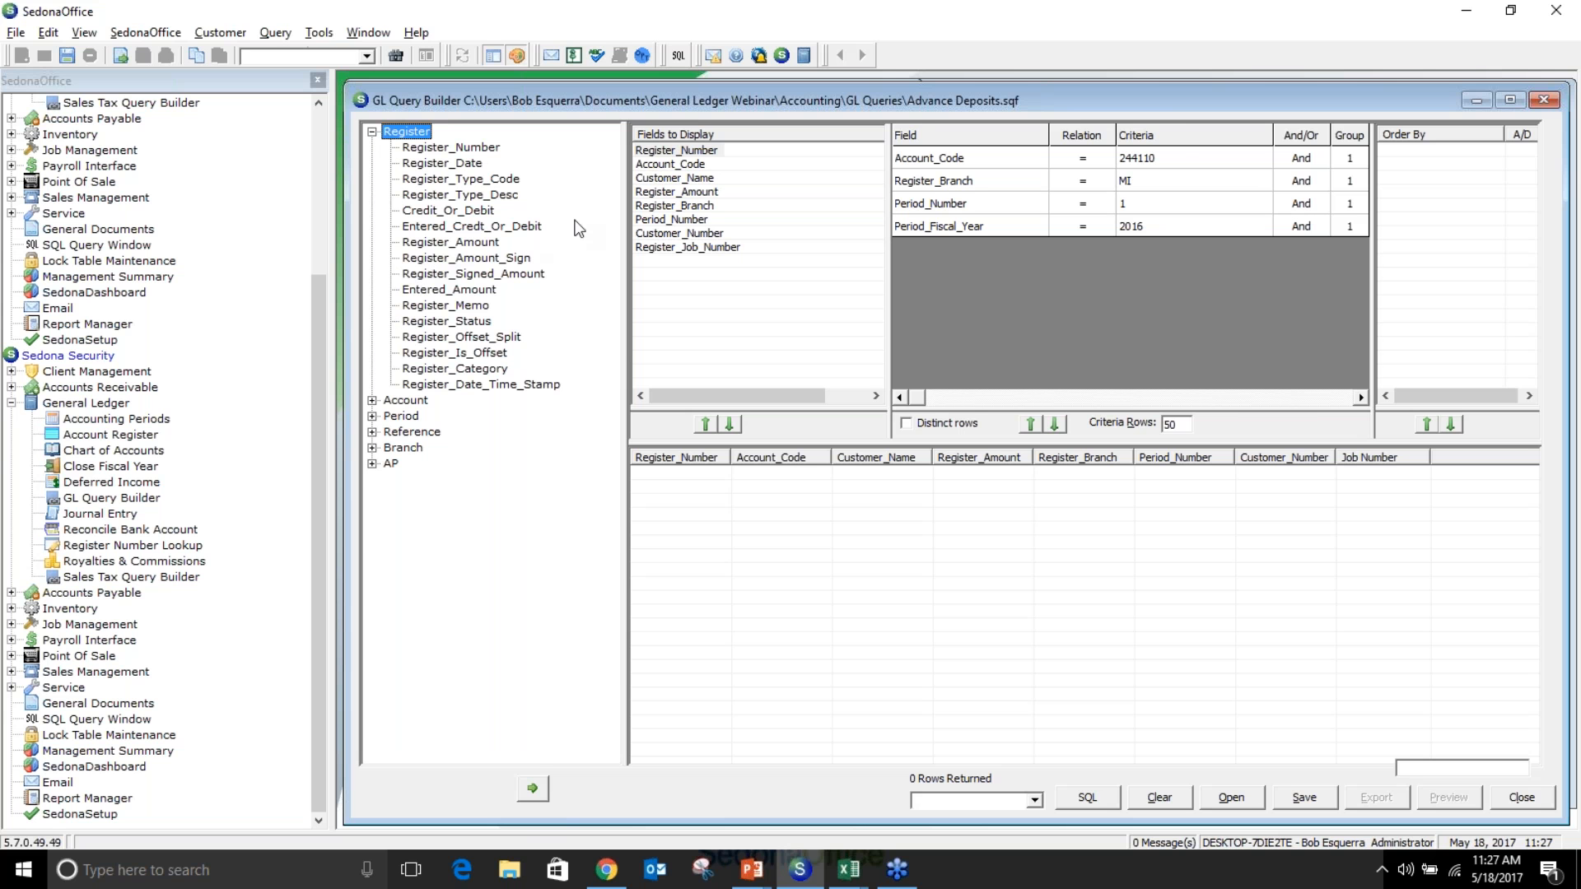
pyautogui.doubleClick(471, 293)
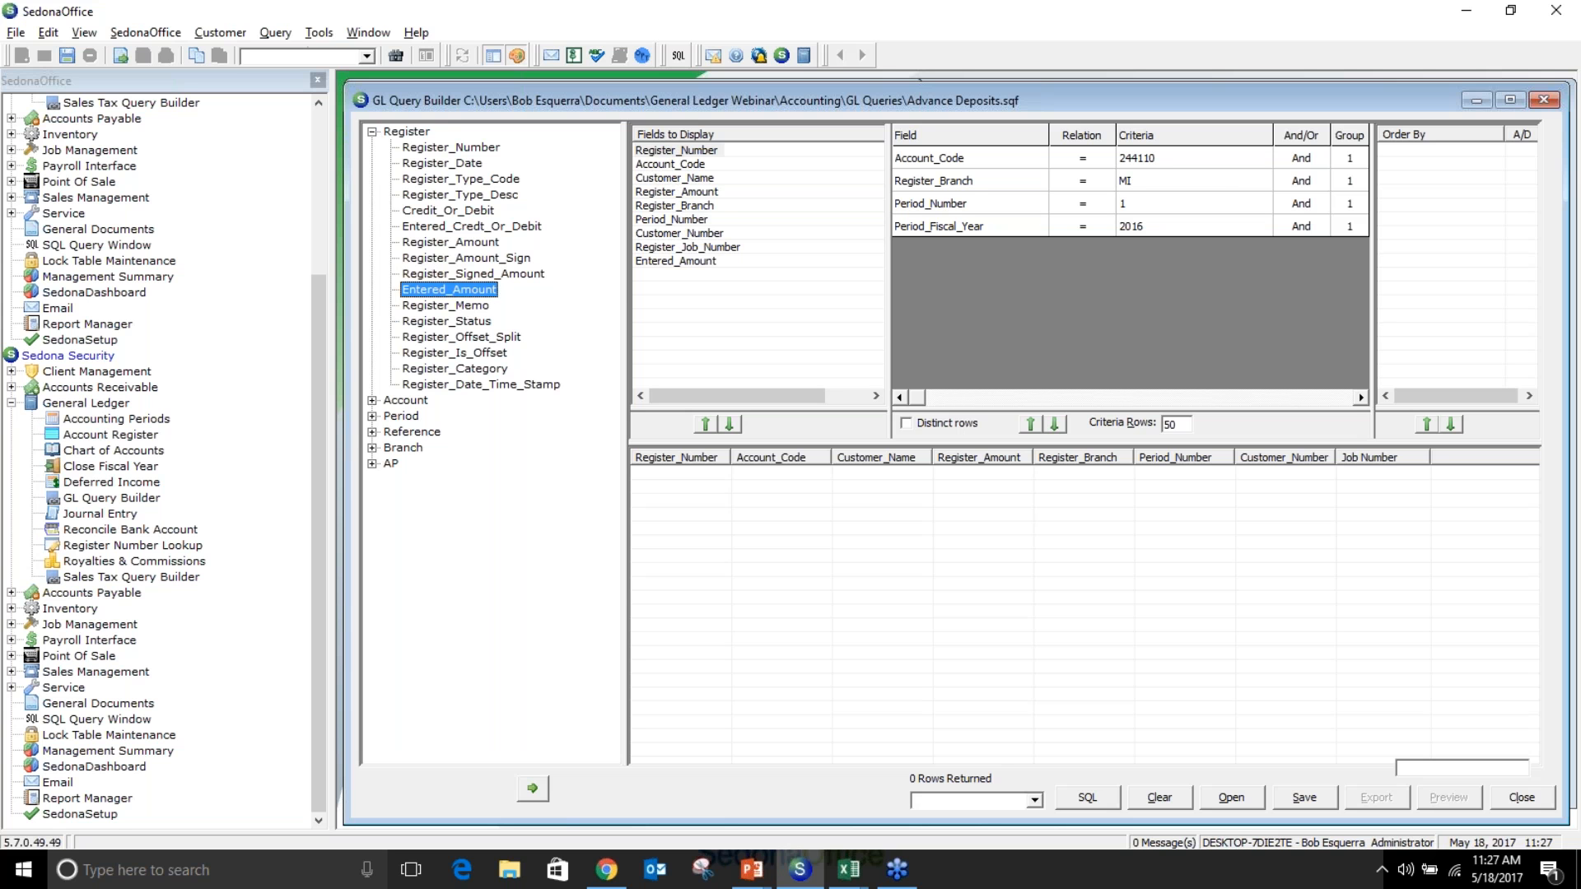
pyautogui.rightClick(679, 266)
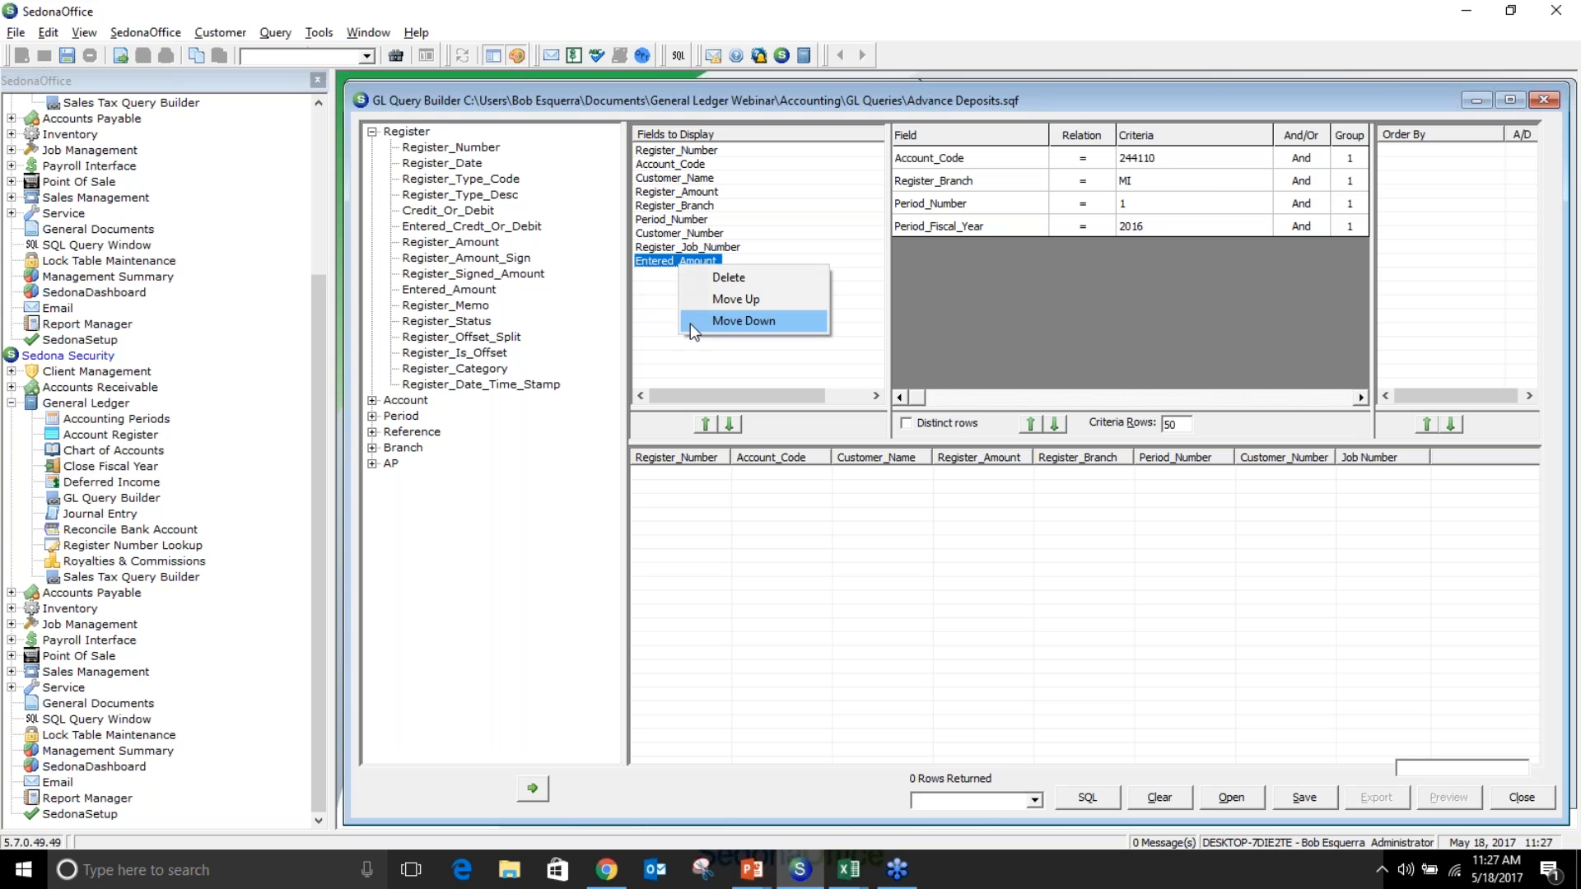
pyautogui.click(726, 282)
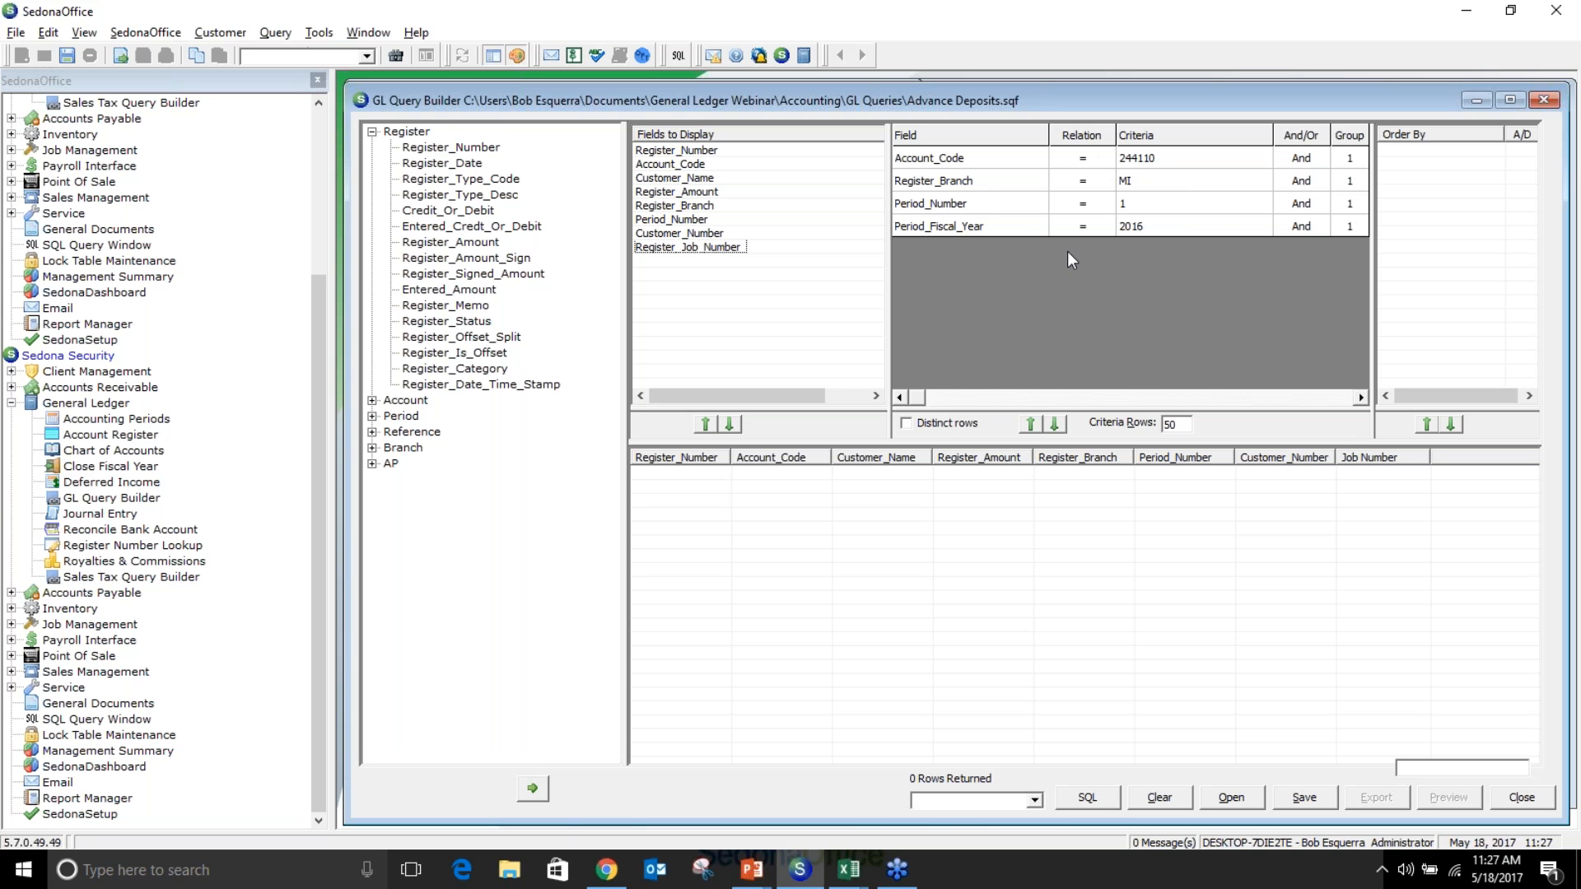
# Run the Advance Deposits query and inspect the journal entry for register number 570737, leaving the query builder when done
pyautogui.click(531, 794)
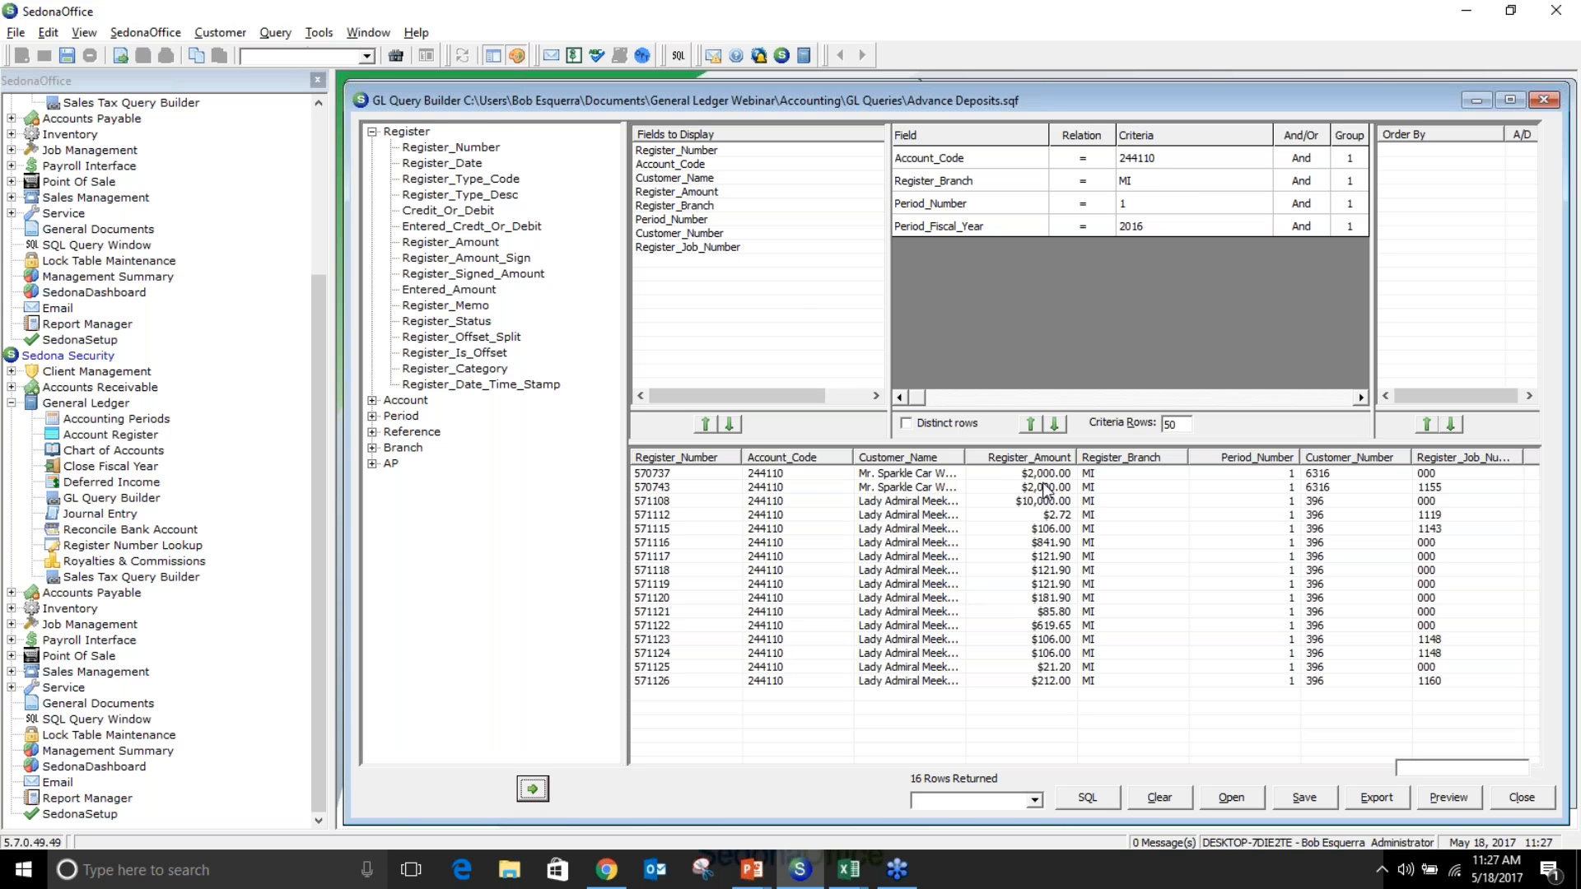
pyautogui.doubleClick(902, 476)
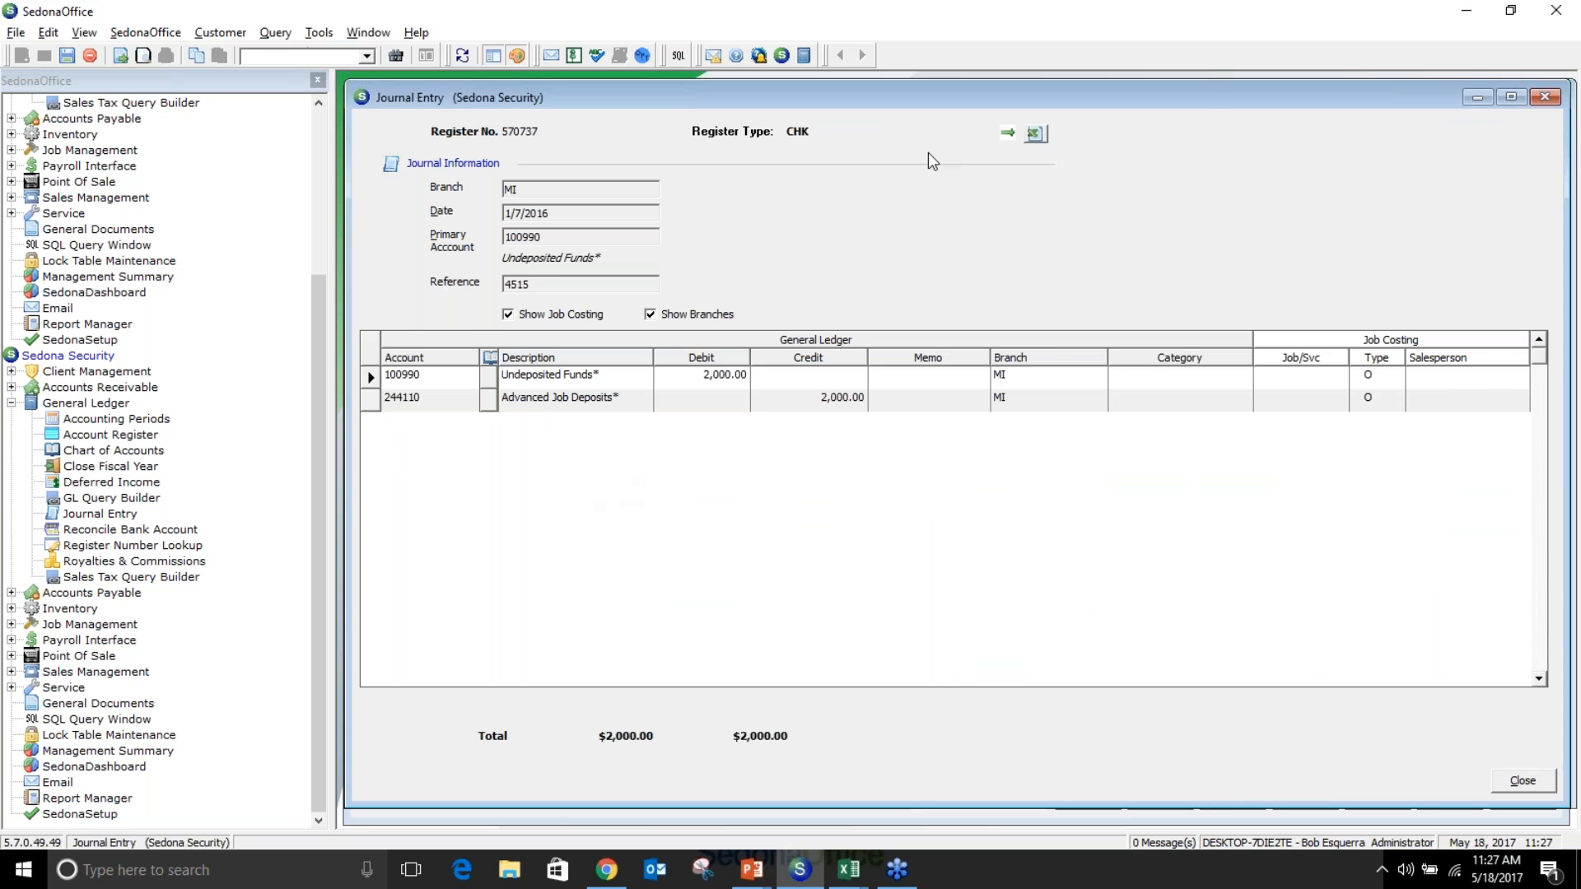
pyautogui.moveTo(1198, 91); pyautogui.dragTo(1279, 80)
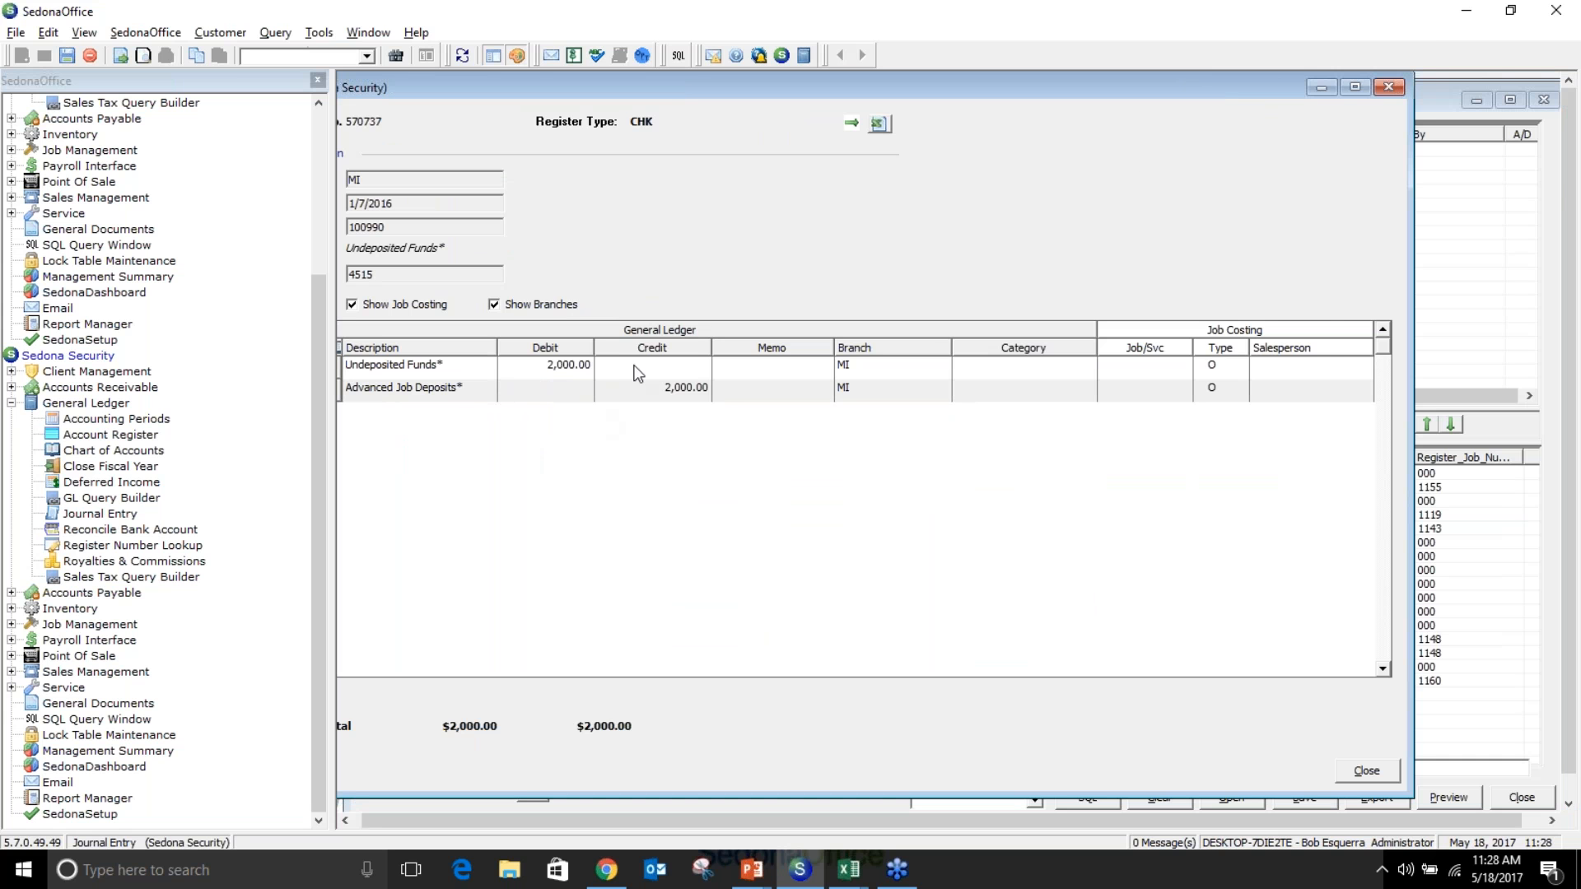
pyautogui.click(1390, 86)
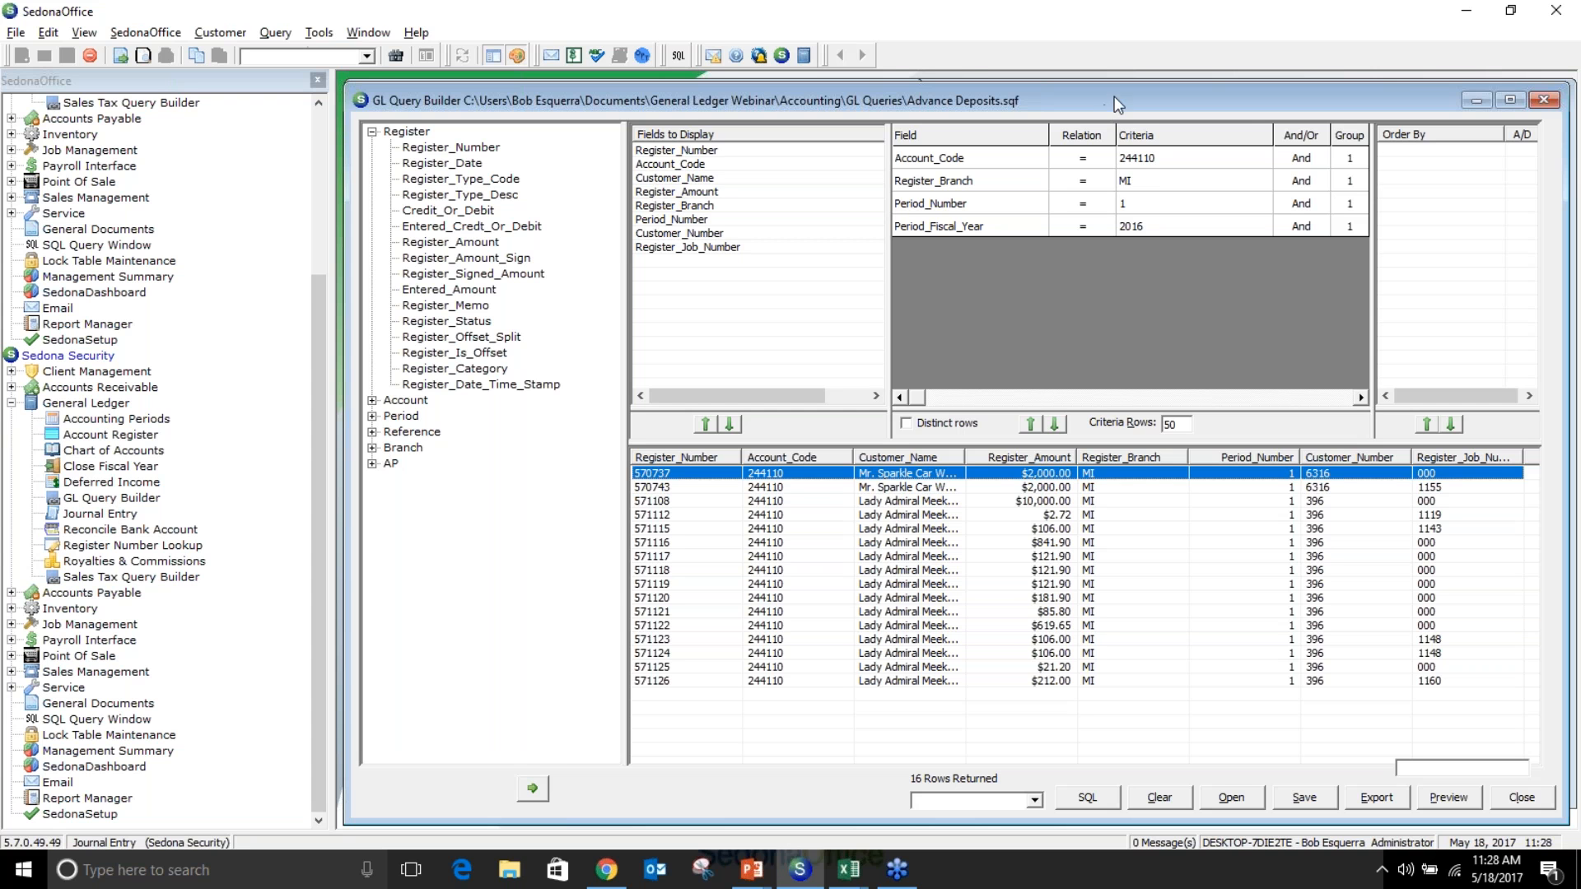
pyautogui.moveTo(1118, 92); pyautogui.dragTo(852, 93)
pyautogui.click(1210, 102)
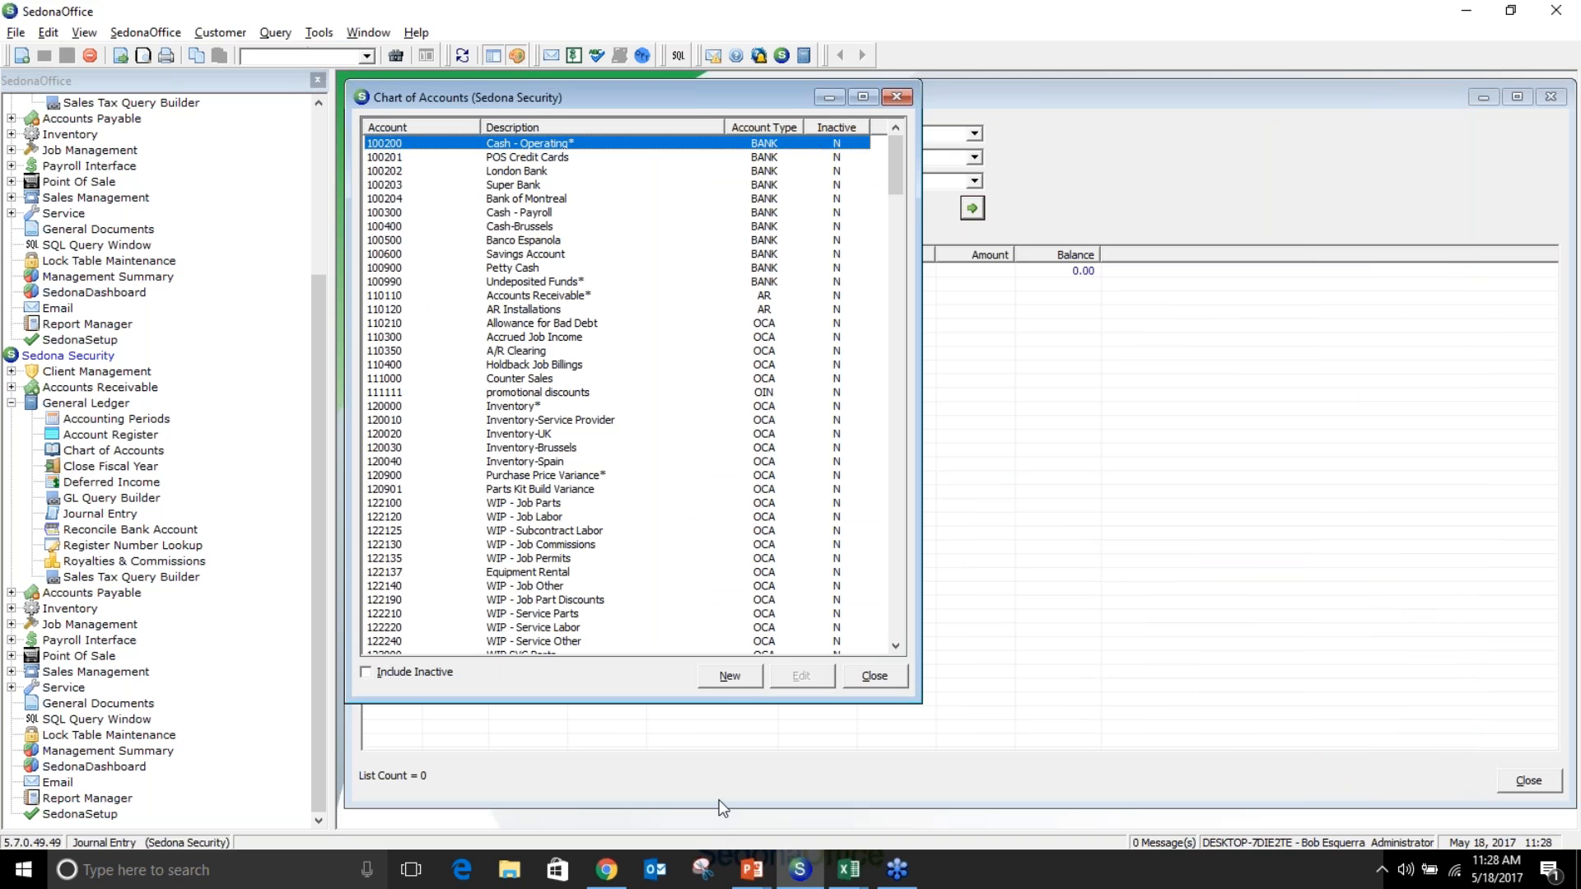
pyautogui.hotkey('alt', 'Tab')
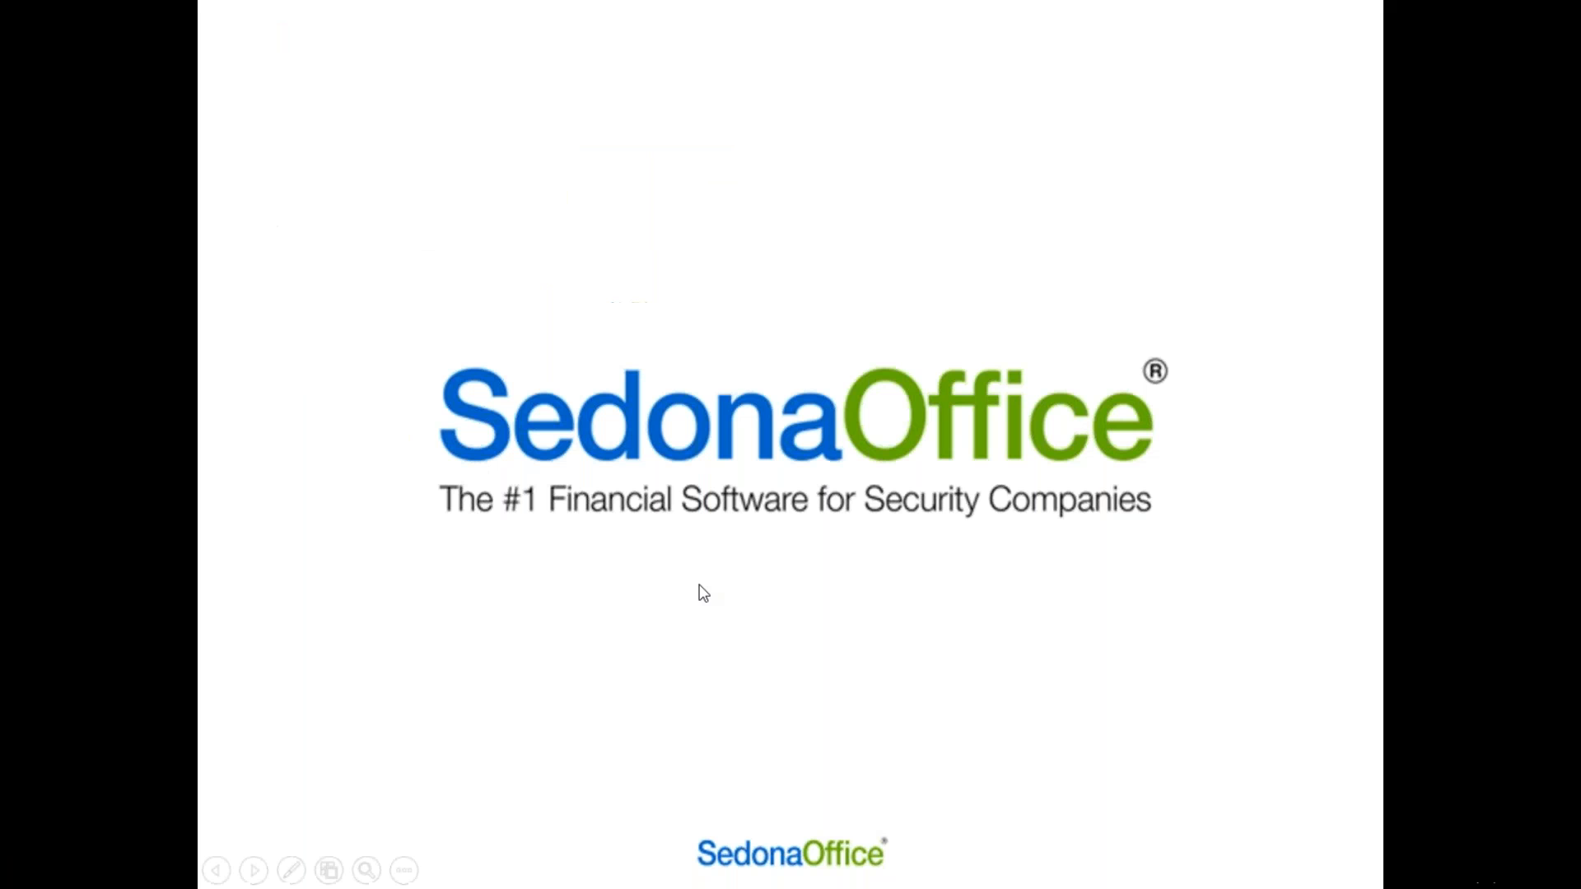
pyautogui.press('Right')
pyautogui.press('Right')
pyautogui.press('Right')
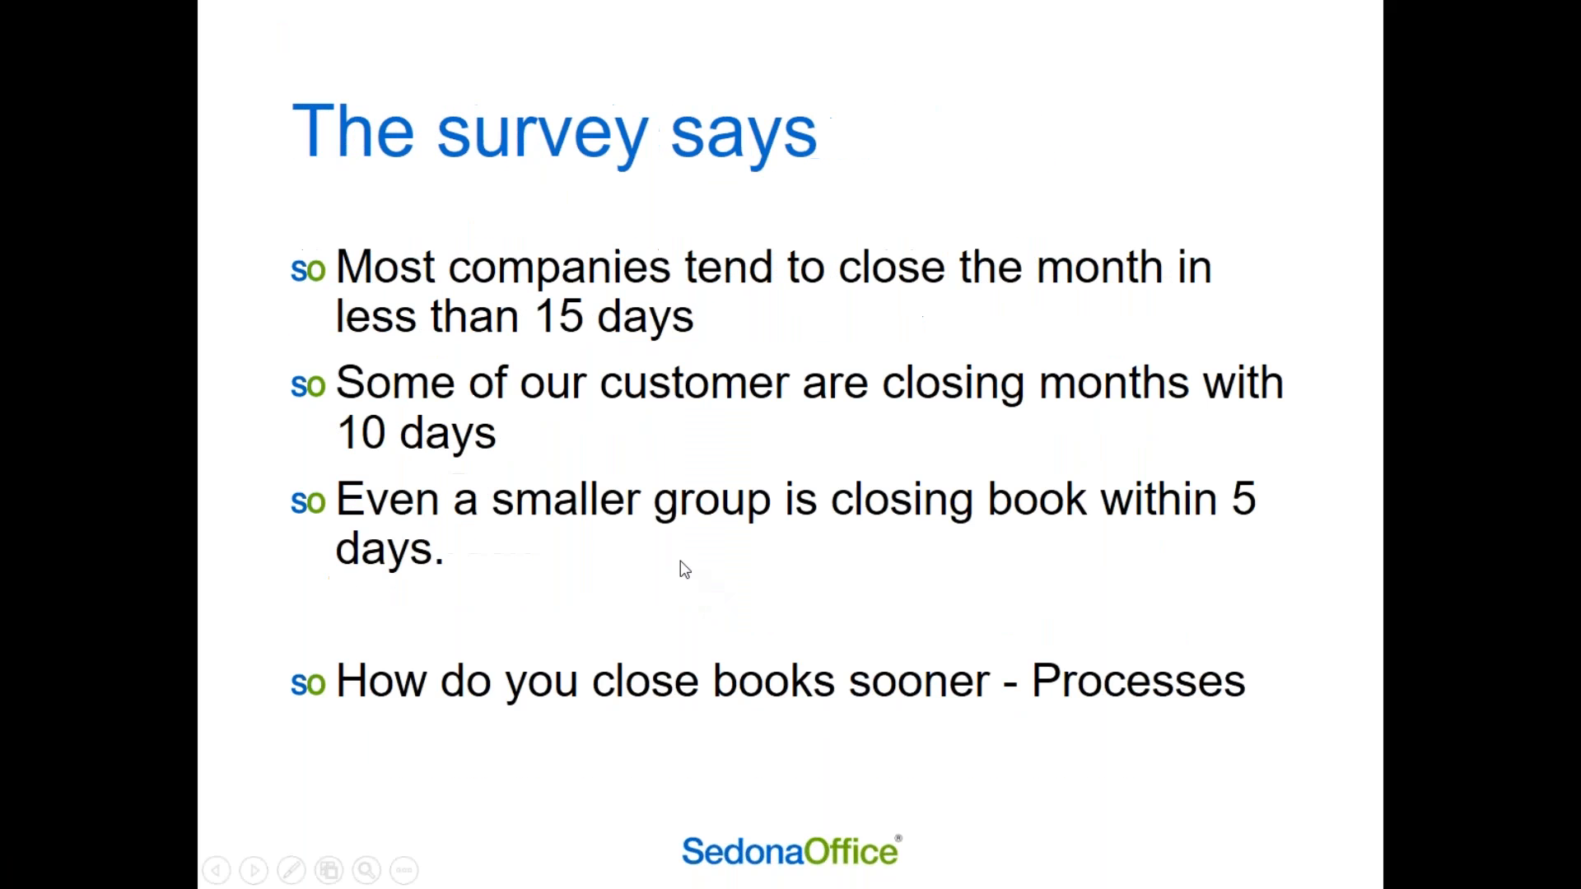
pyautogui.rightClick(614, 508)
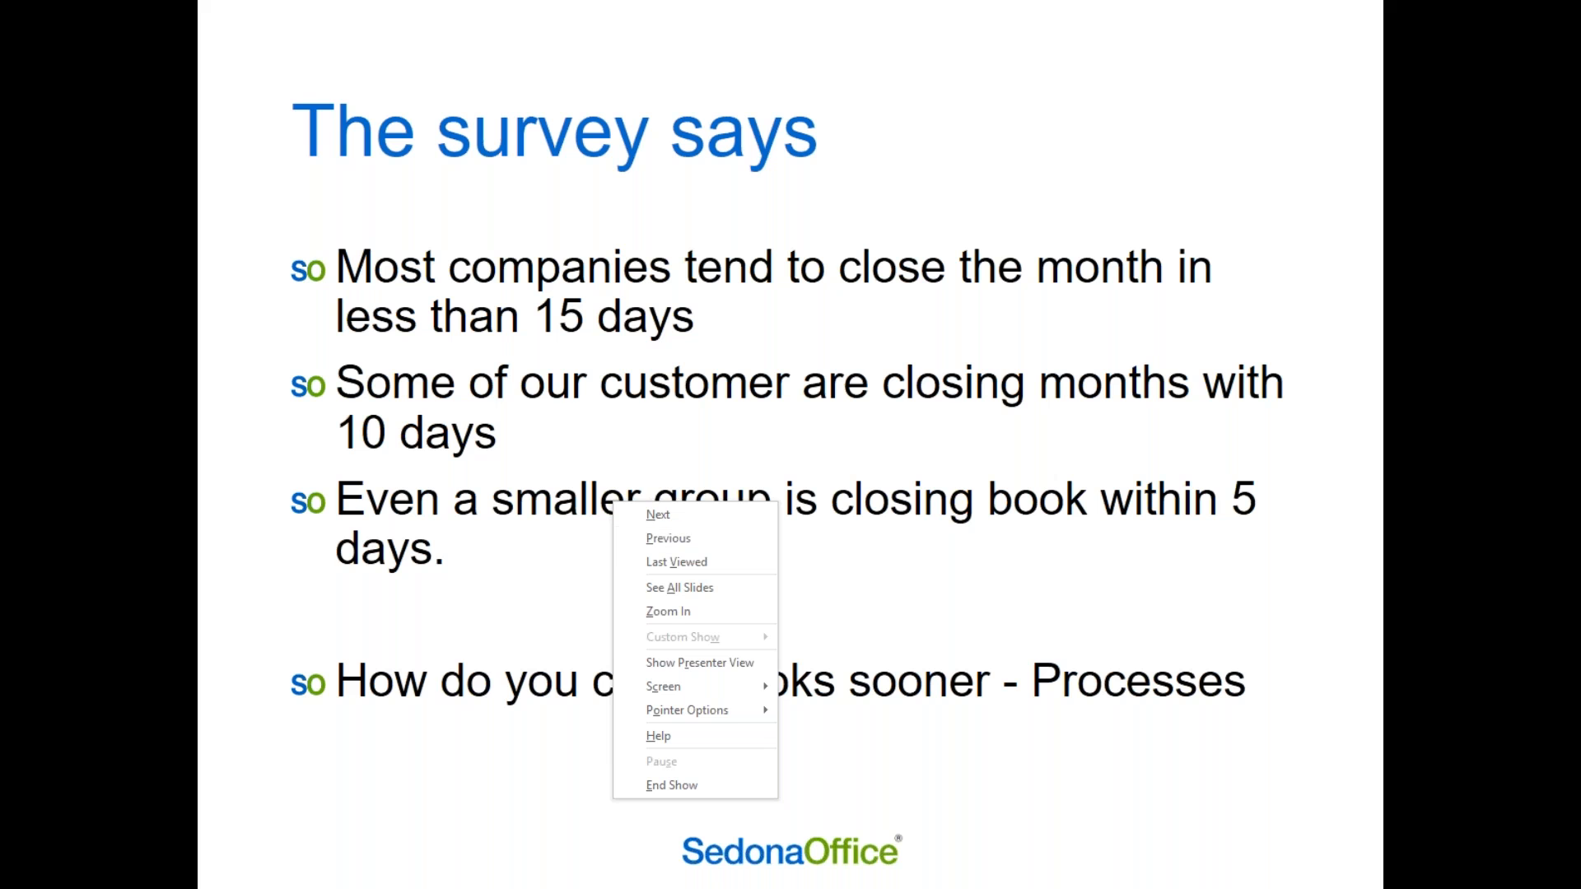
pyautogui.click(668, 537)
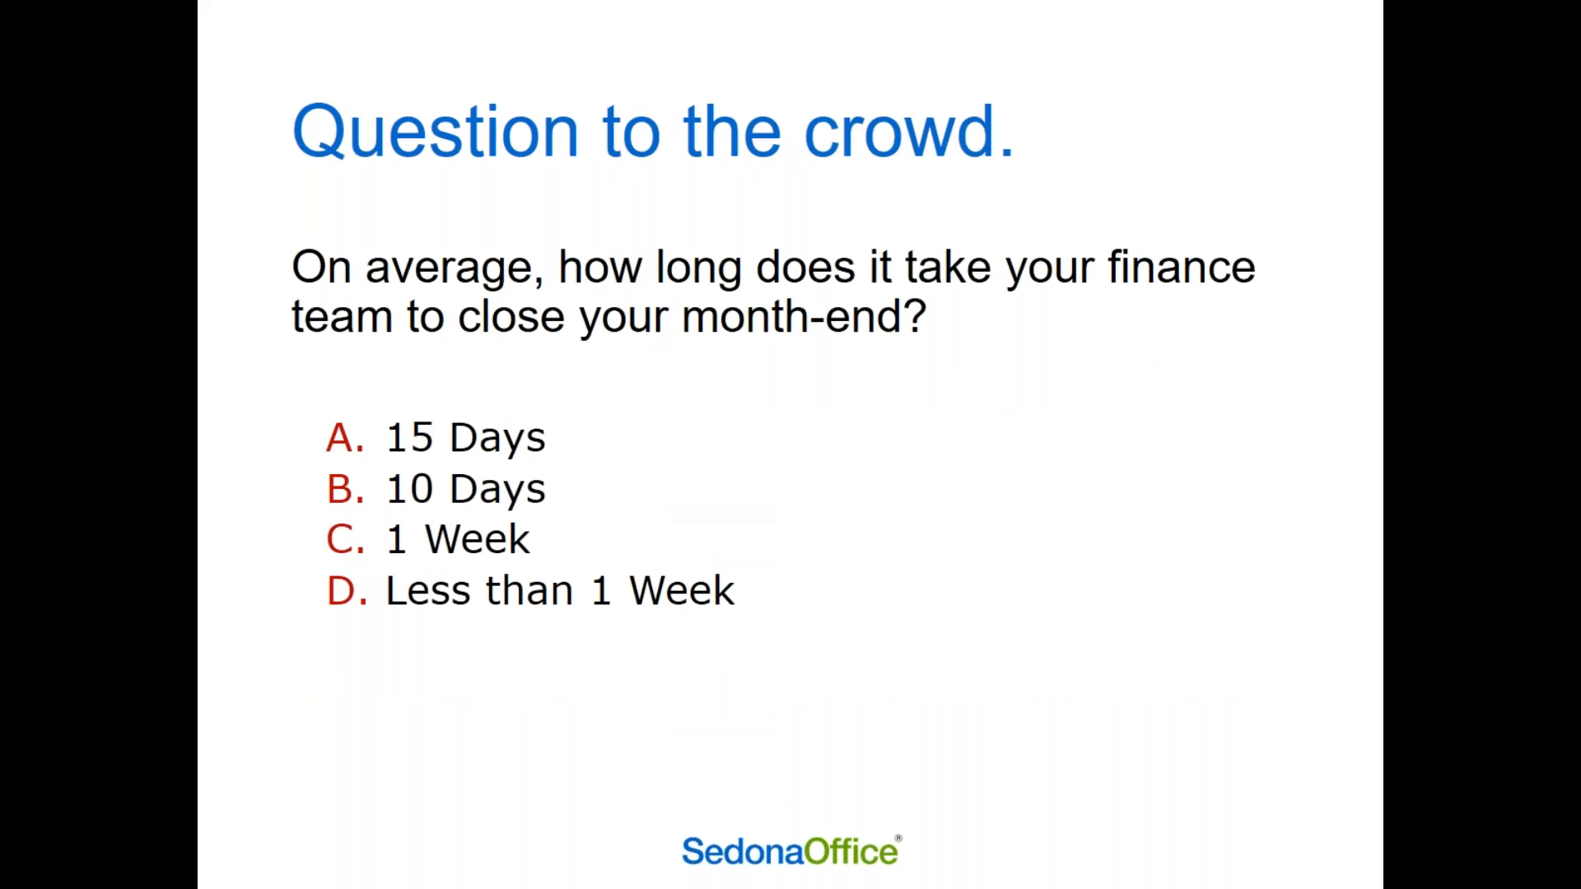
pyautogui.rightClick(713, 527)
pyautogui.click(774, 565)
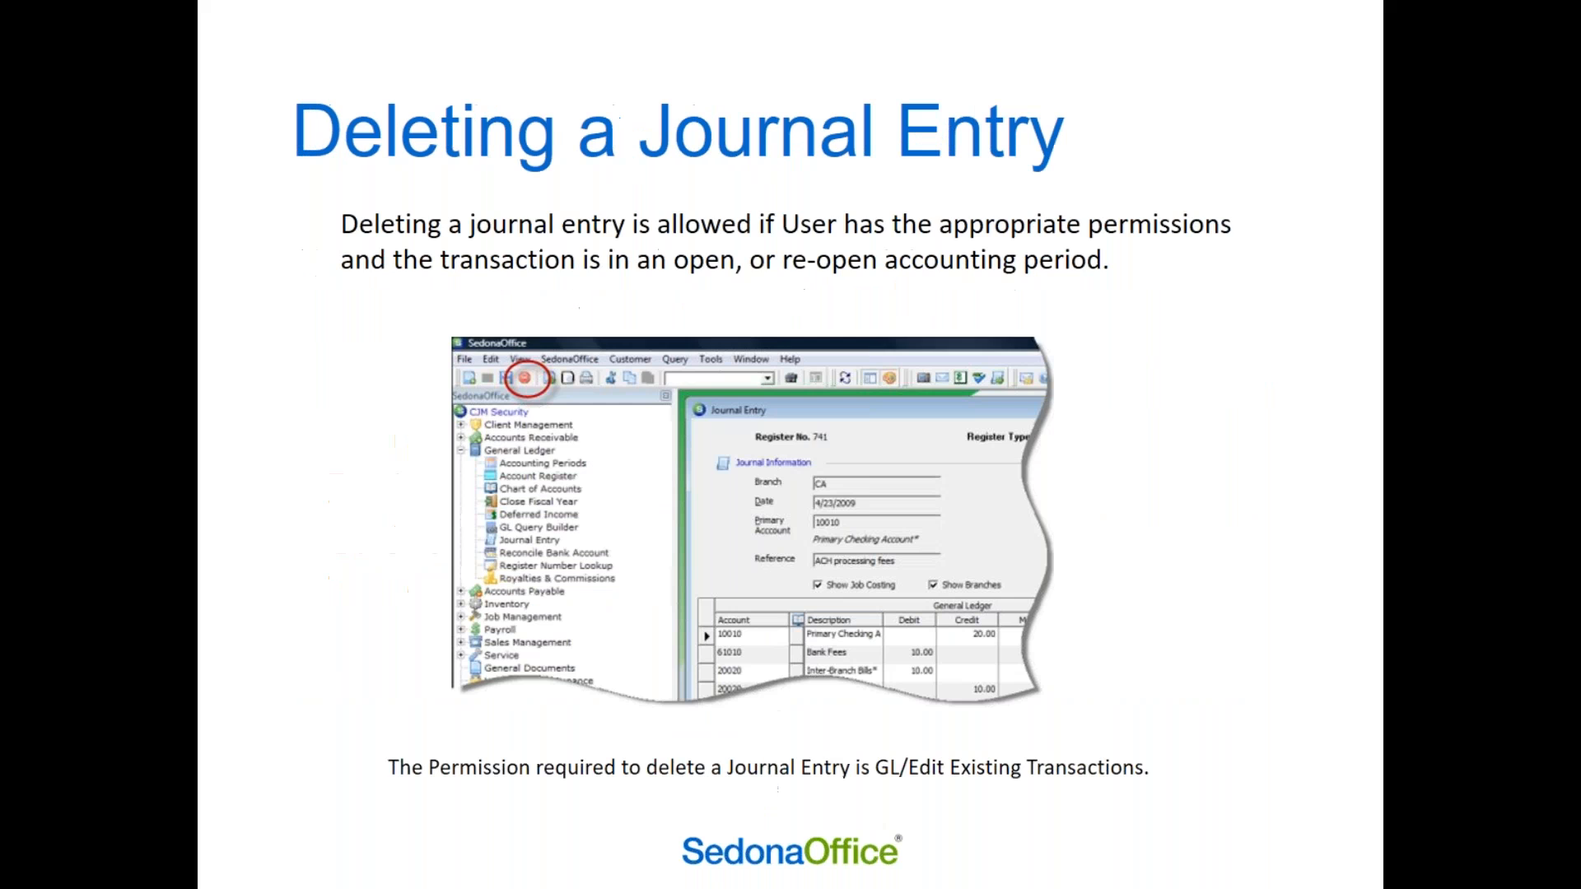
pyautogui.rightClick(738, 276)
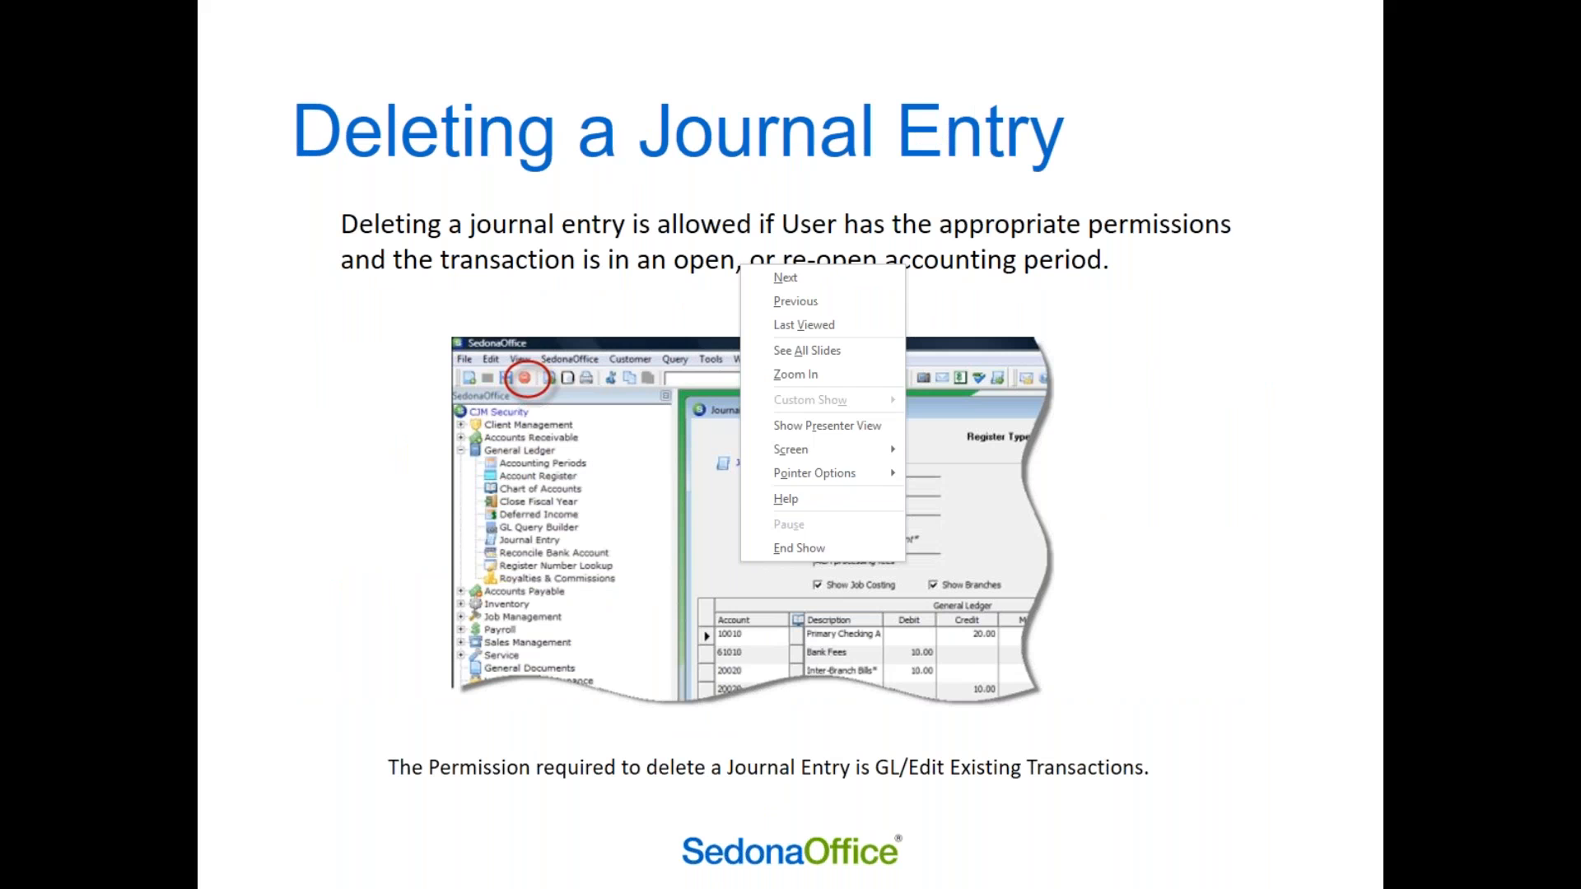
pyautogui.click(797, 314)
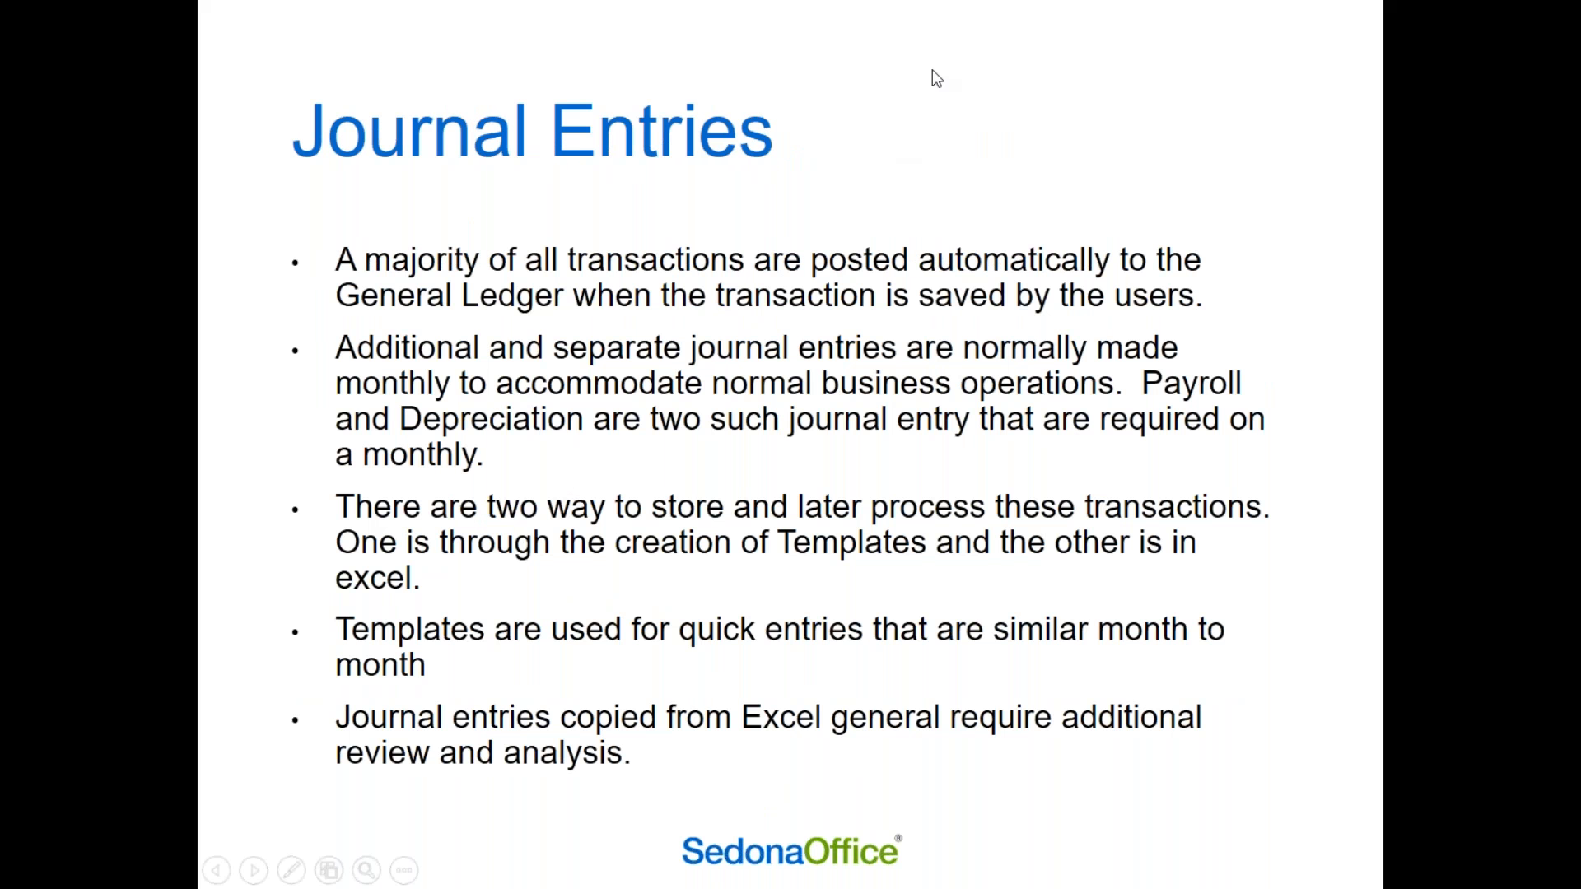
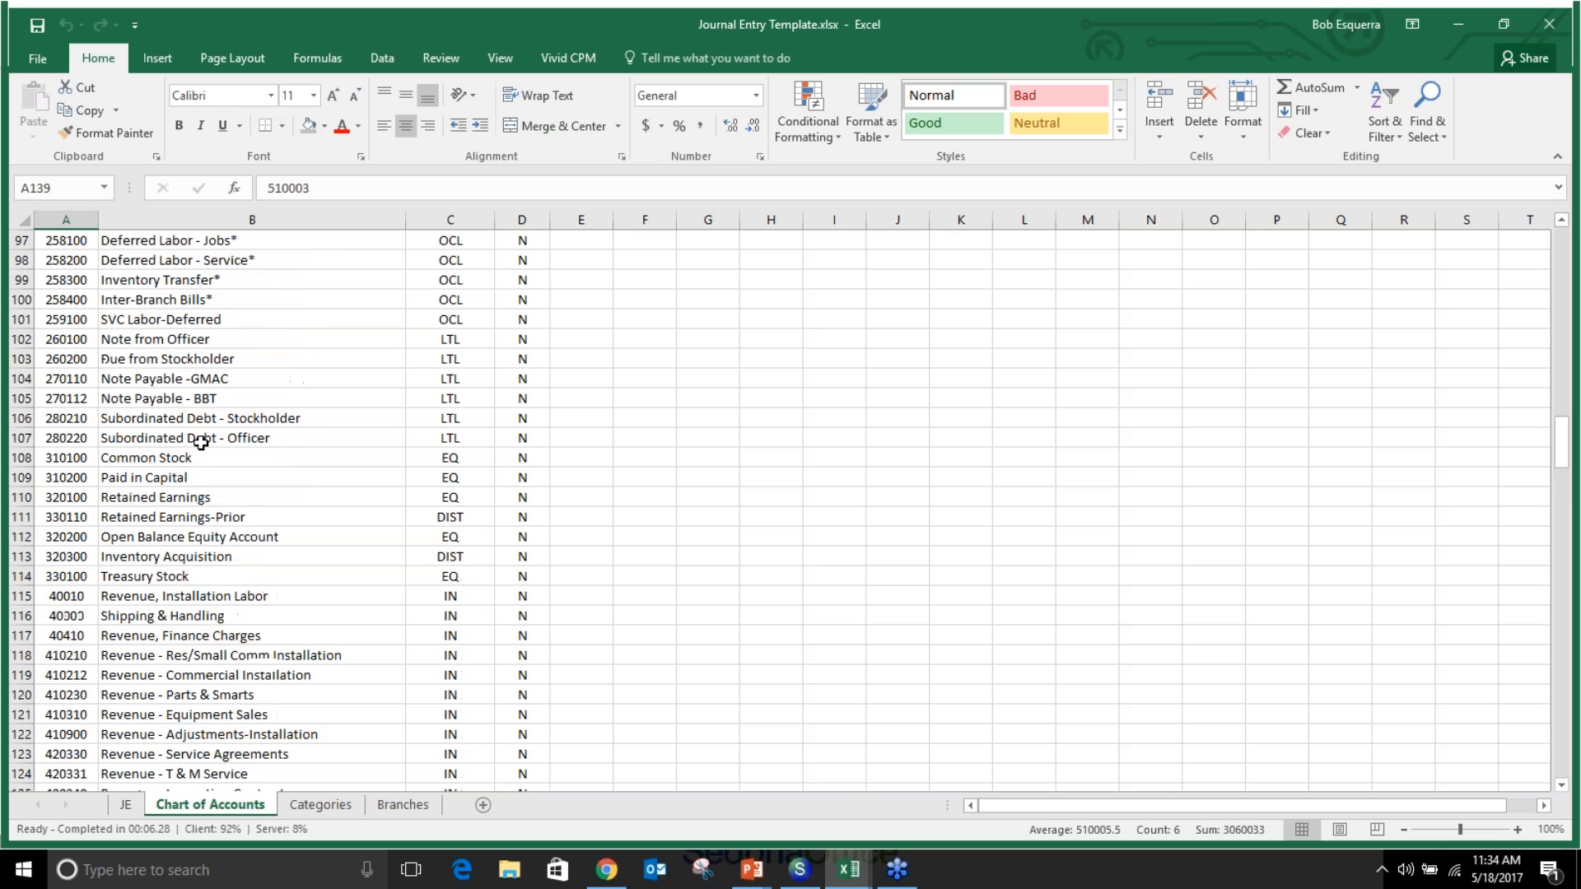
# Copy account 590410 (COS - Misc Labor) from column A of the Chart of Accounts sheet
pyautogui.click(168, 635)
pyautogui.scroll(-6, 132, 638)
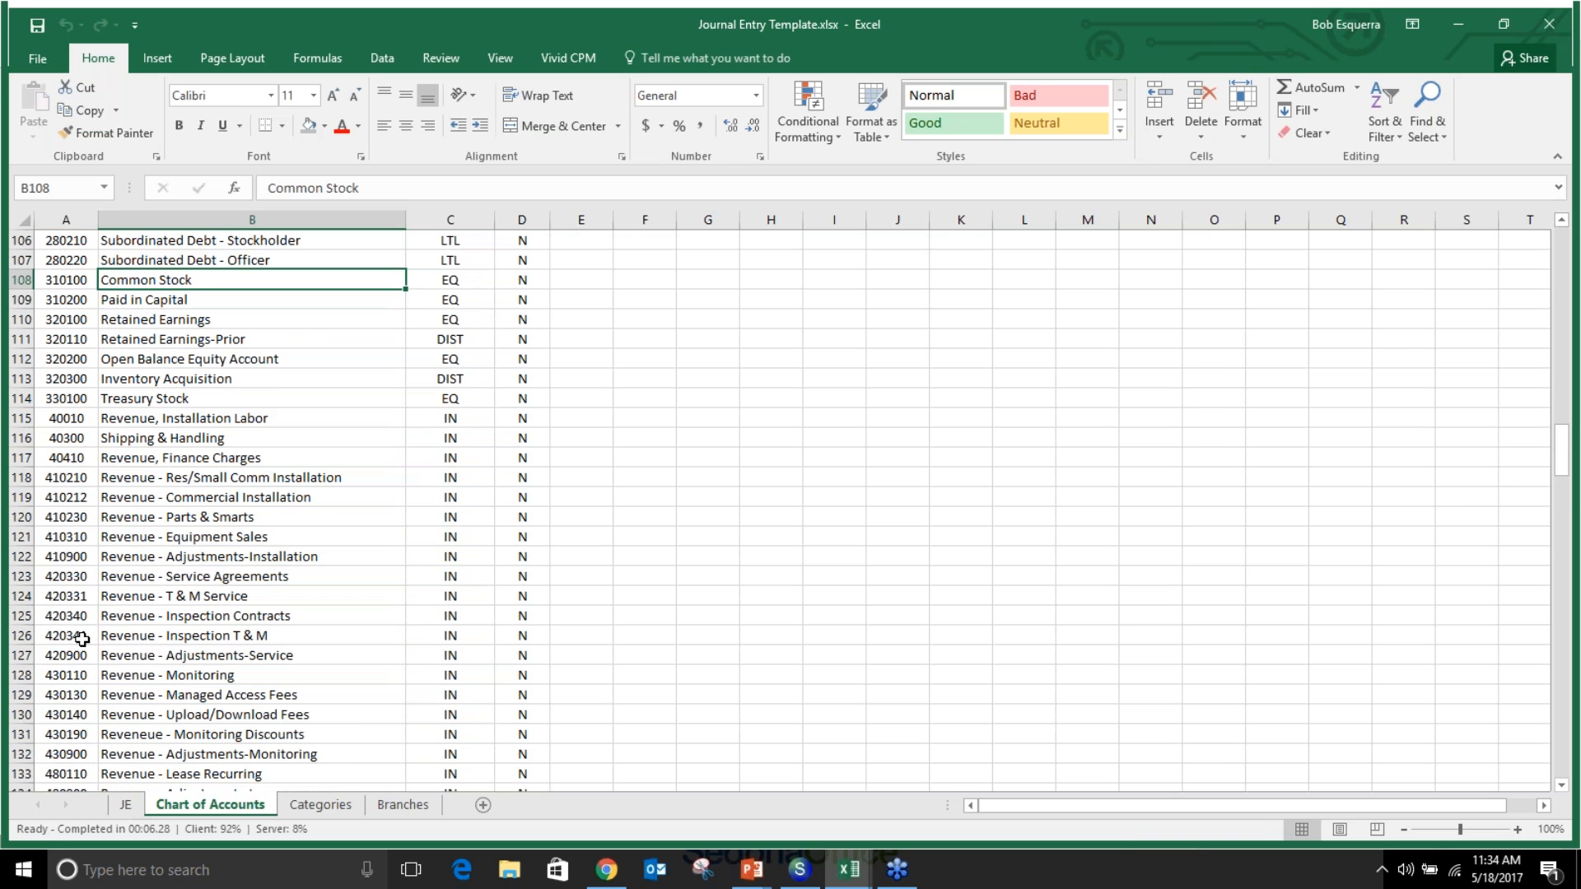
pyautogui.click(82, 639)
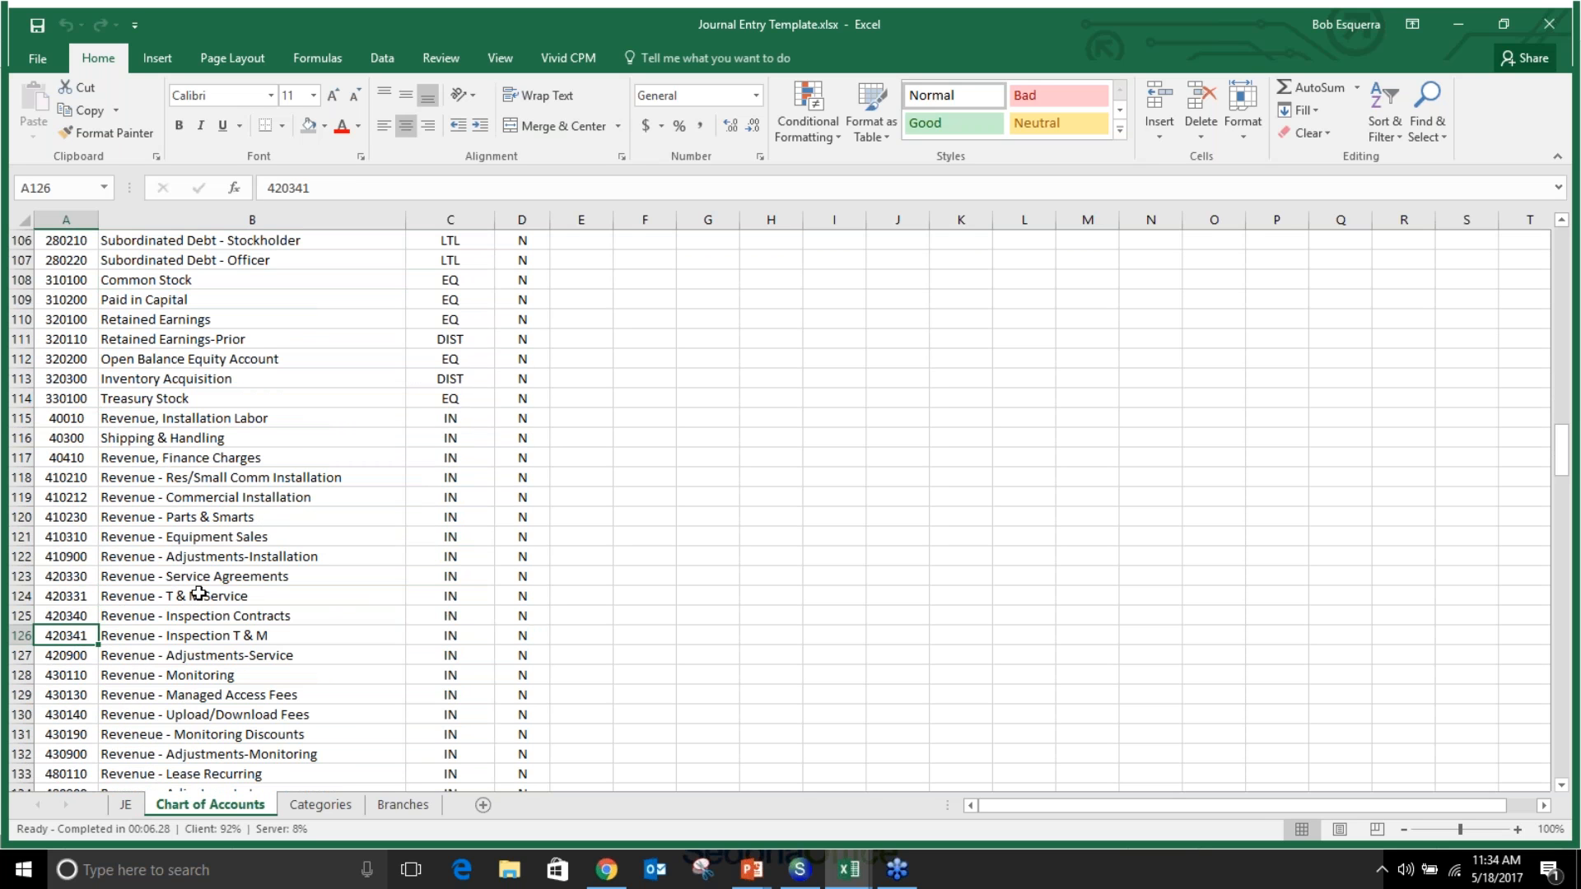
pyautogui.scroll(-6, 220, 634)
pyautogui.scroll(-10, 220, 601)
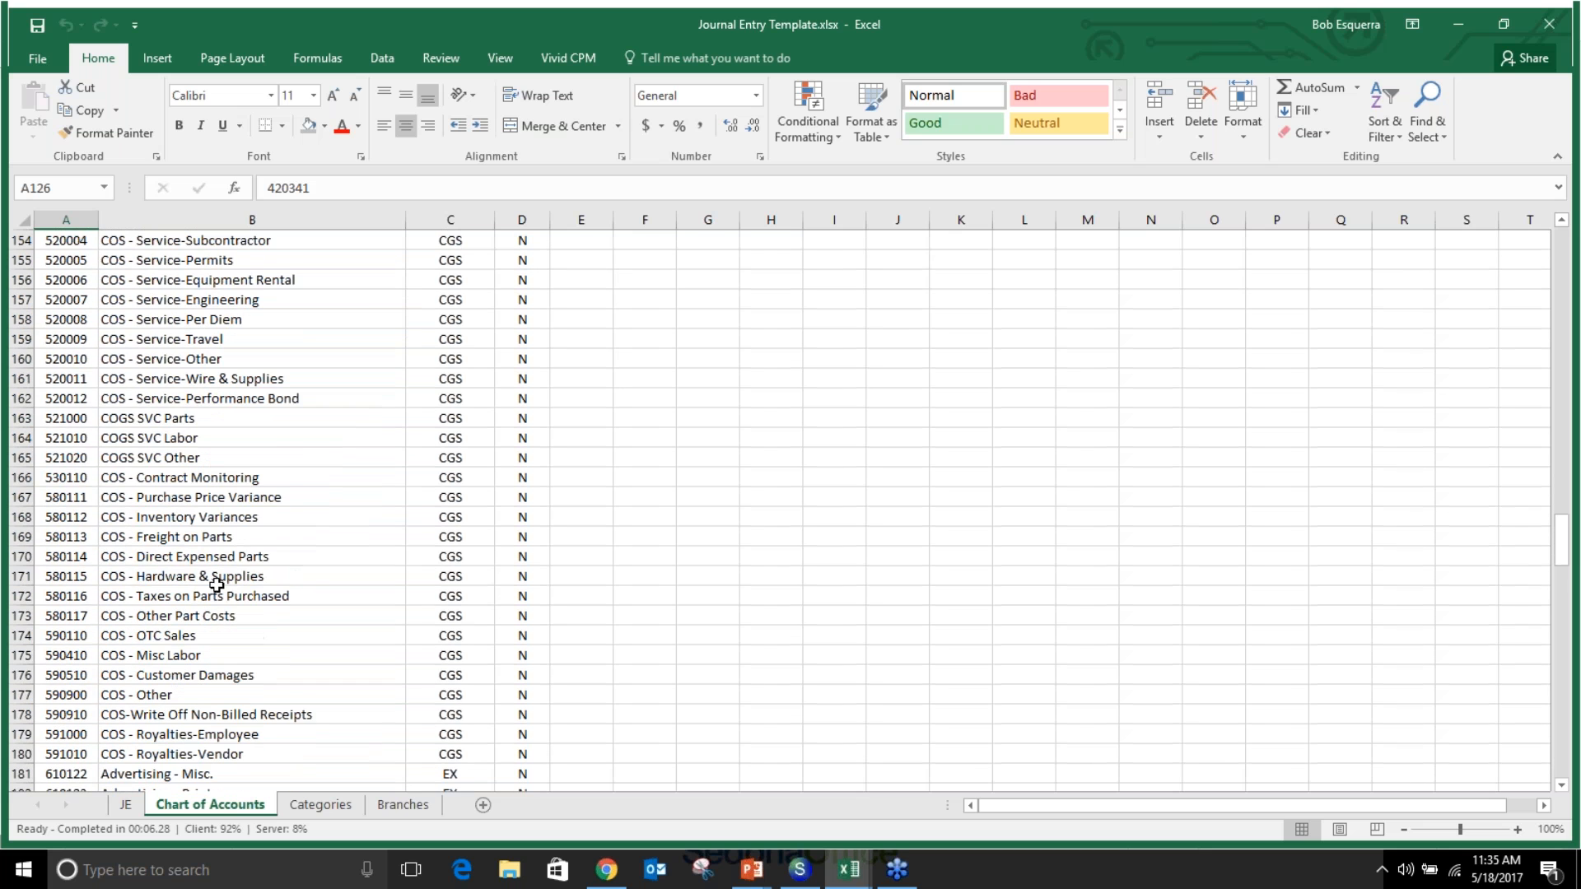
pyautogui.scroll(-2, 212, 595)
pyautogui.click(75, 539)
pyautogui.rightClick(75, 540)
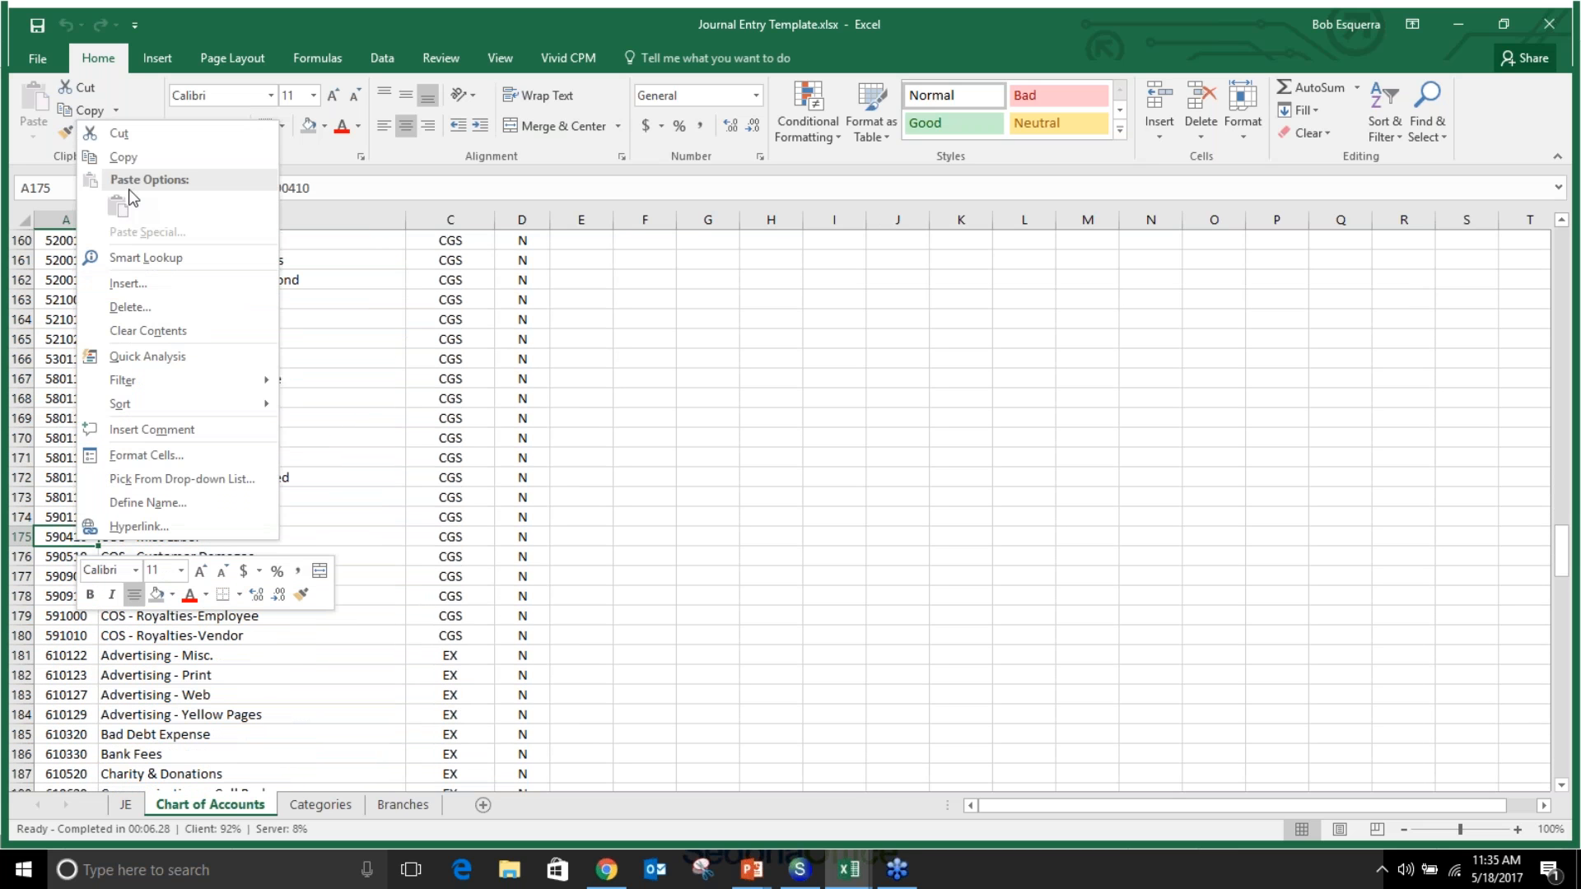
pyautogui.click(134, 162)
# Paste the copied account into cell A10 of the JE sheet, below the existing journal lines
pyautogui.click(125, 805)
pyautogui.click(107, 428)
pyautogui.rightClick(107, 429)
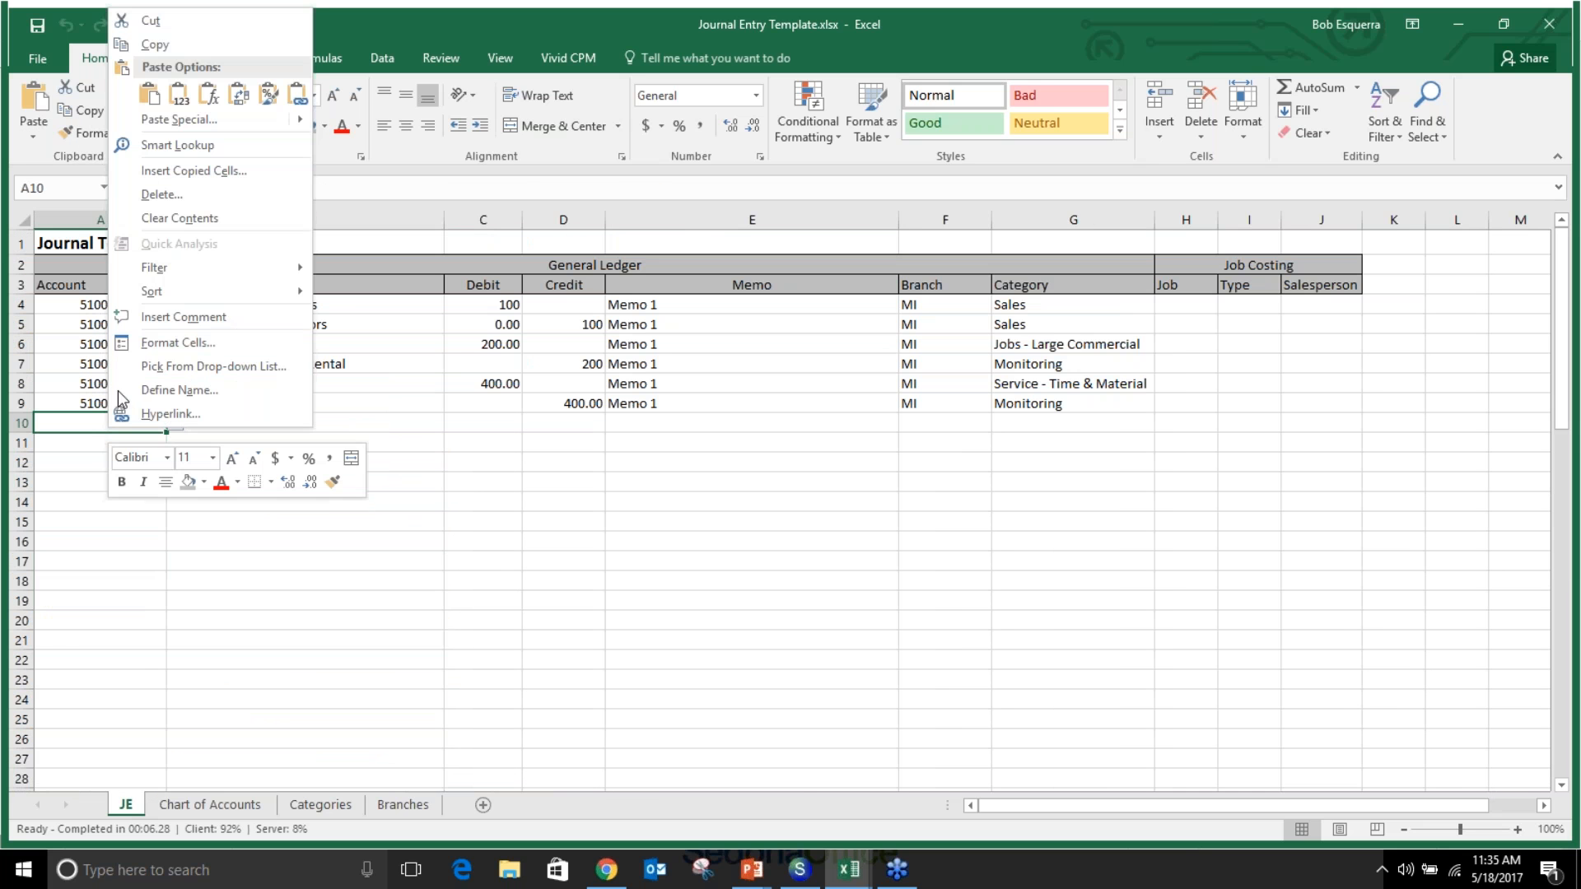
pyautogui.click(149, 93)
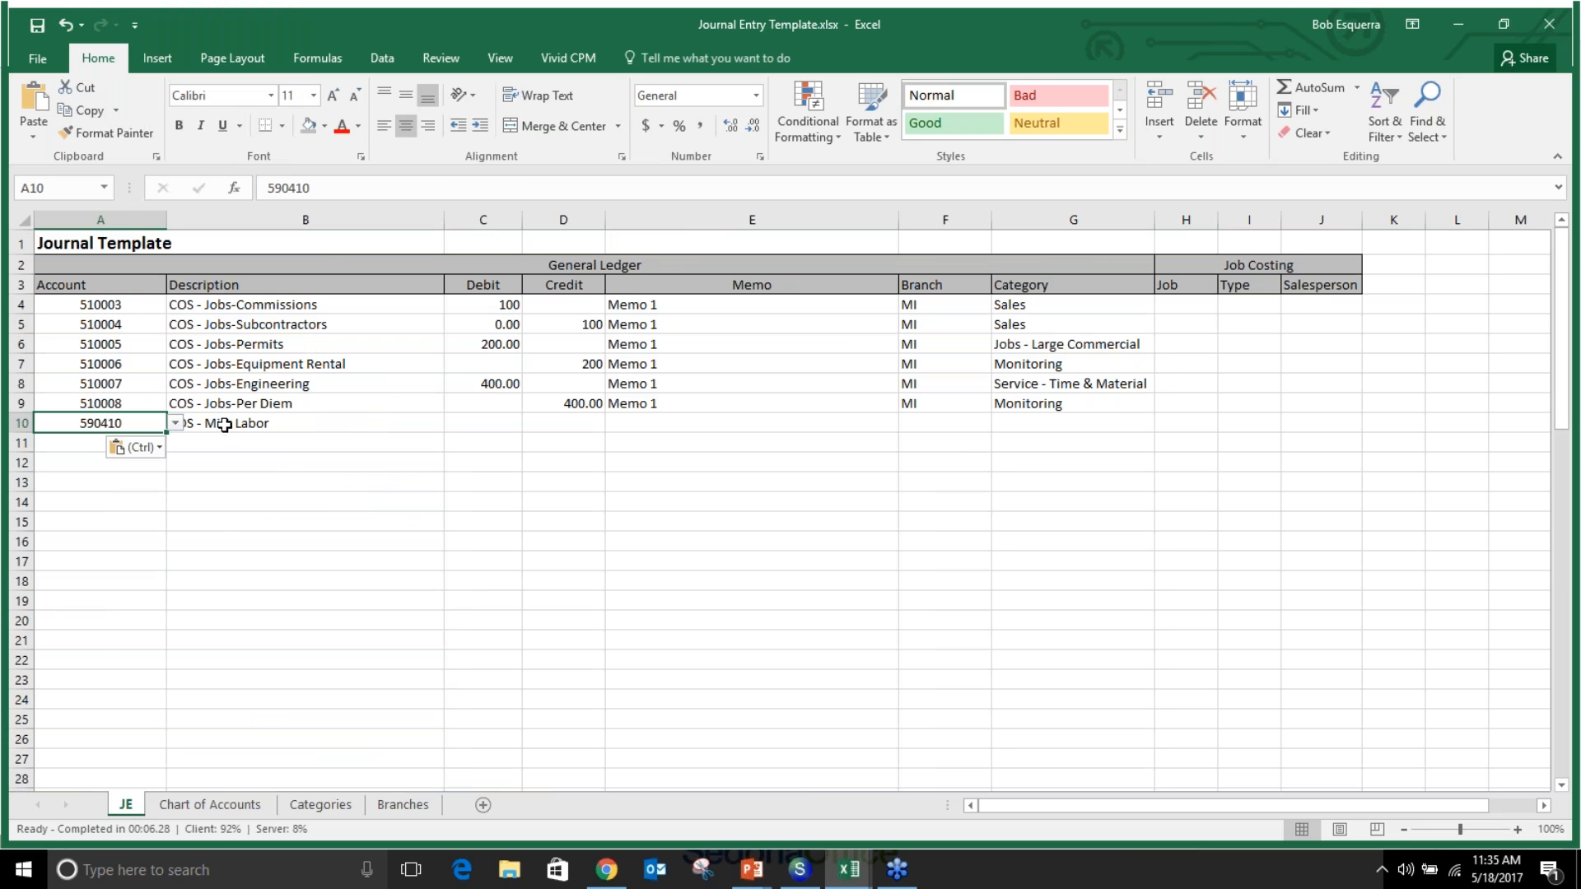
pyautogui.click(293, 486)
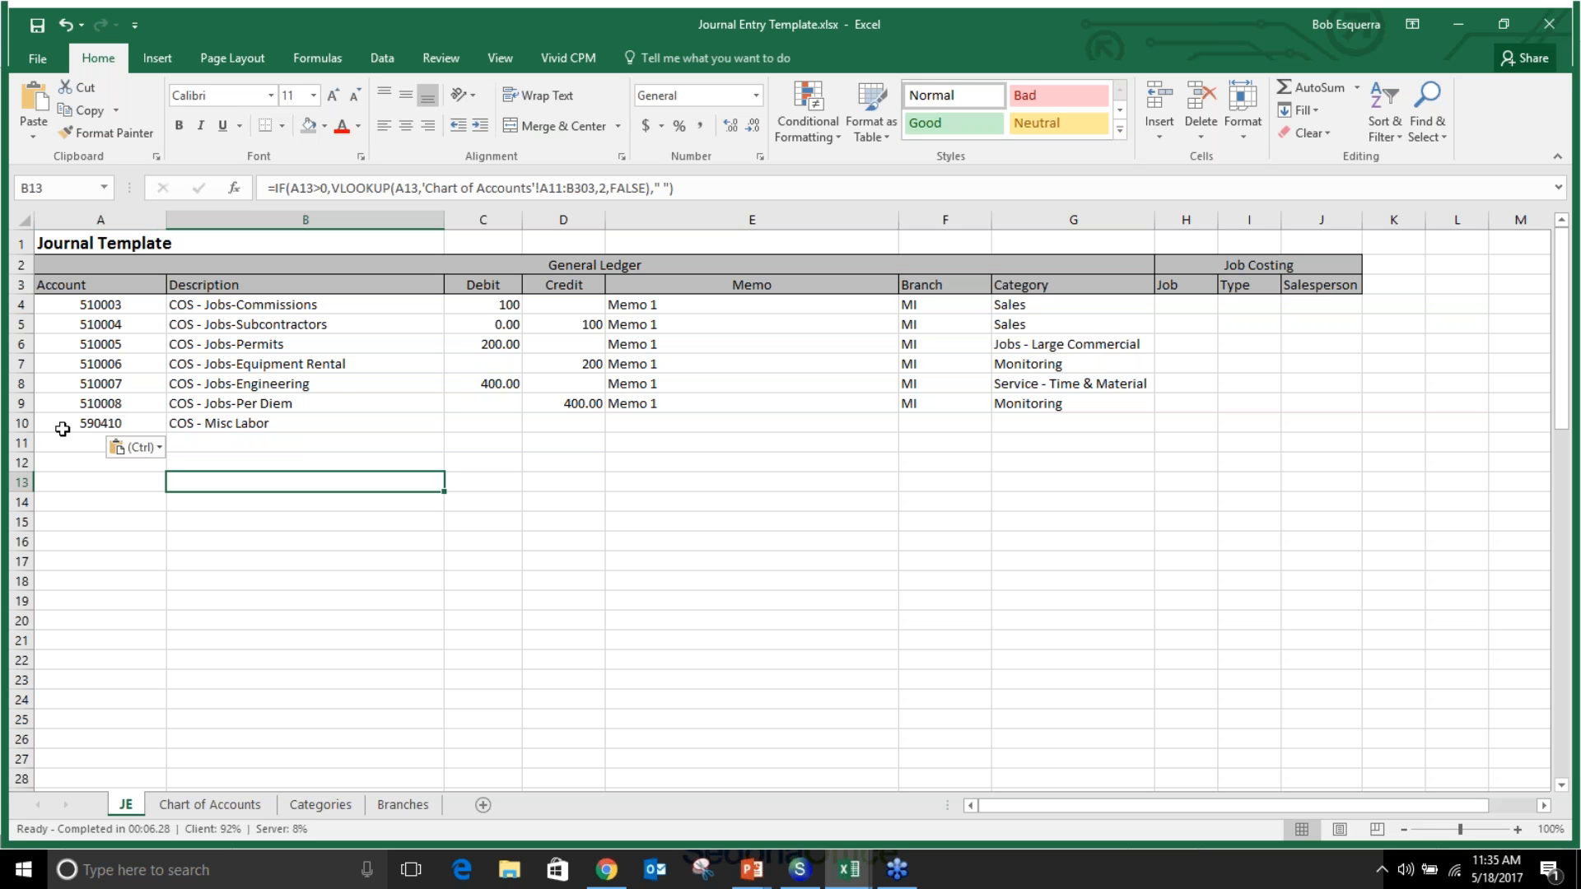
# Enter a debit of 500.00 for COS - Misc Labor and set the COS - Jobs-Per Diem credit to 900.00
pyautogui.click(501, 425)
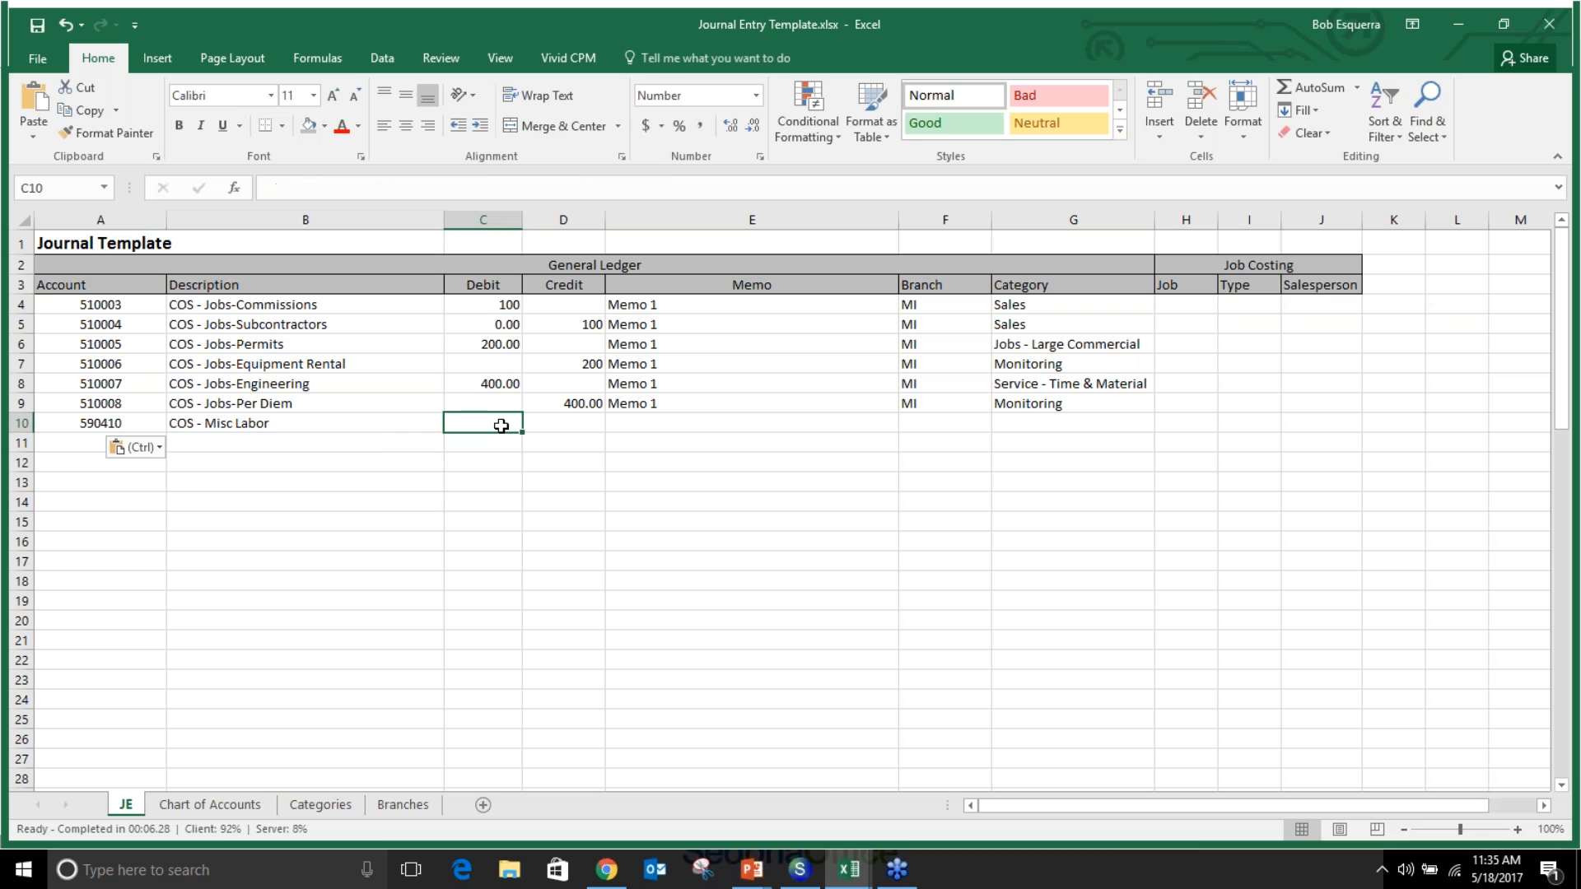
pyautogui.write('500')
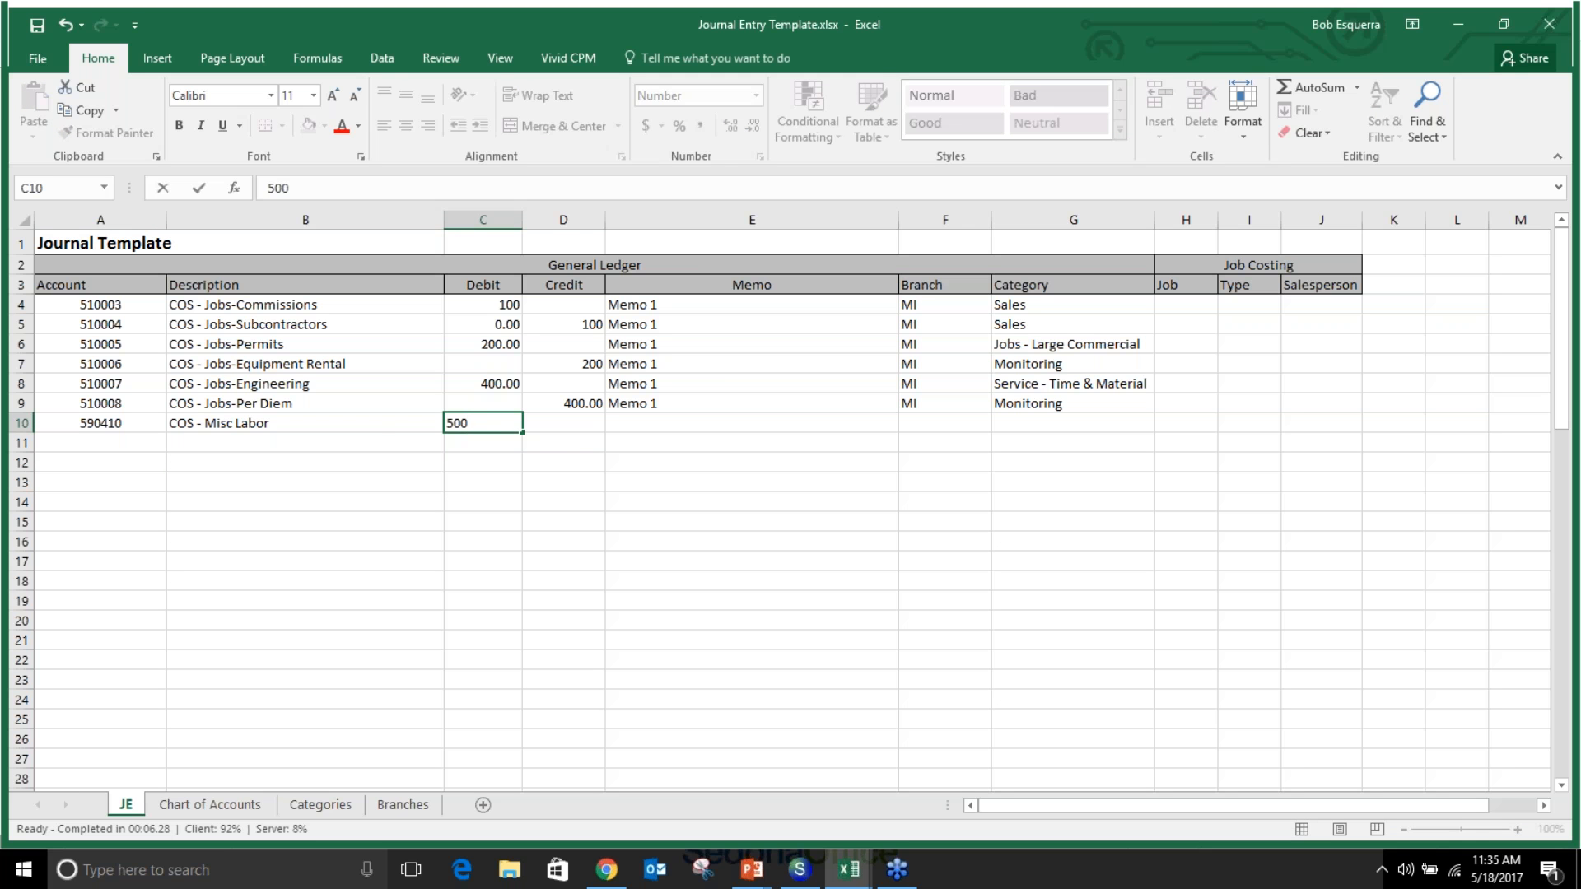
pyautogui.write('.00')
pyautogui.click(547, 403)
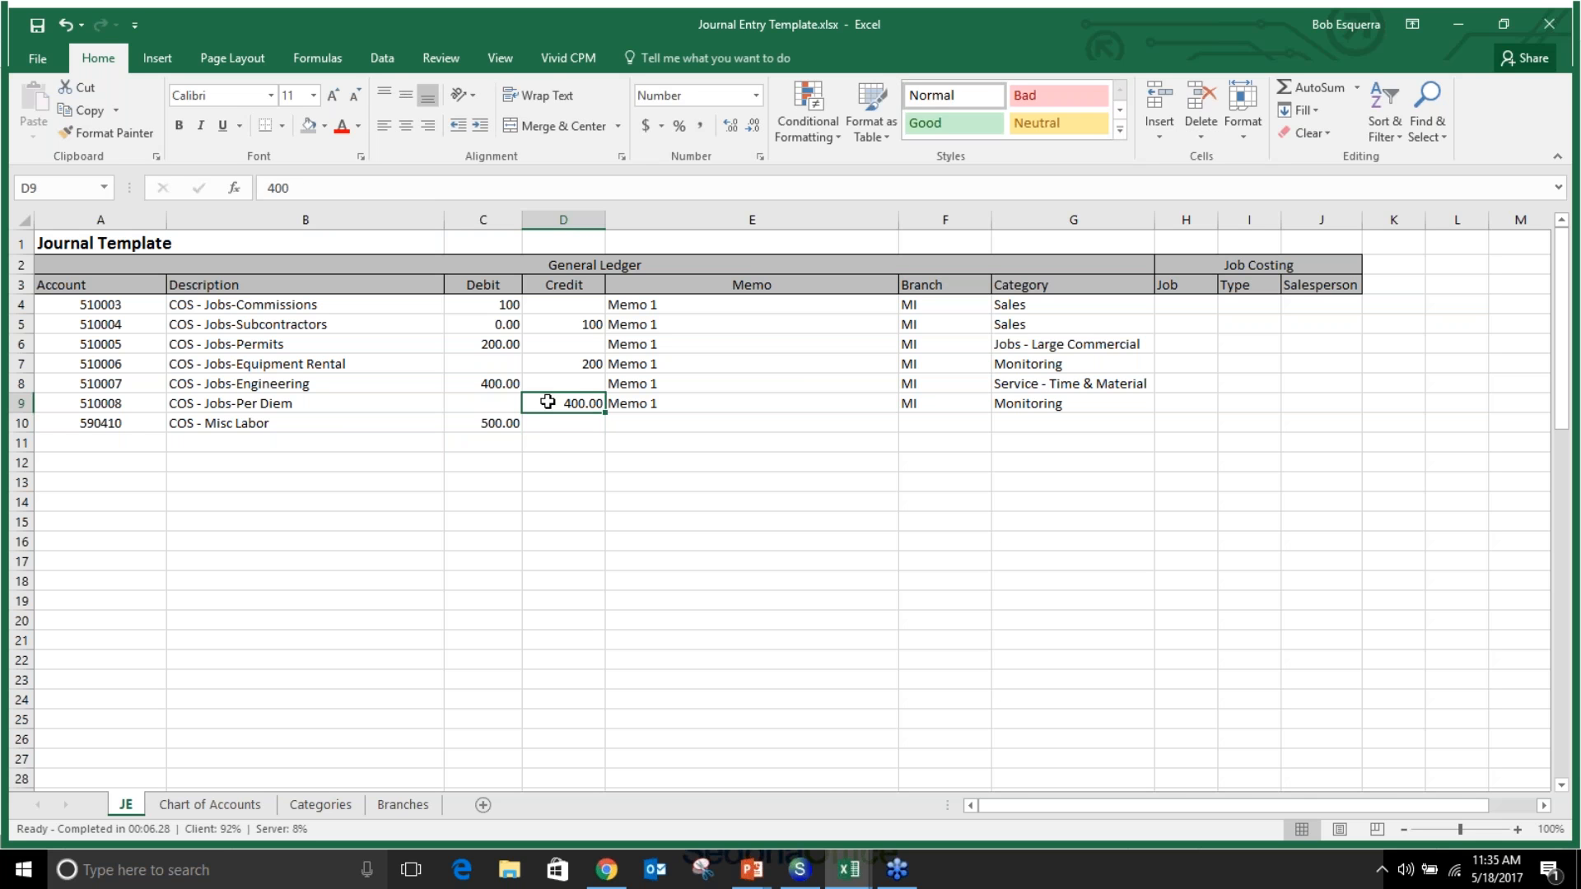
pyautogui.write('900.00')
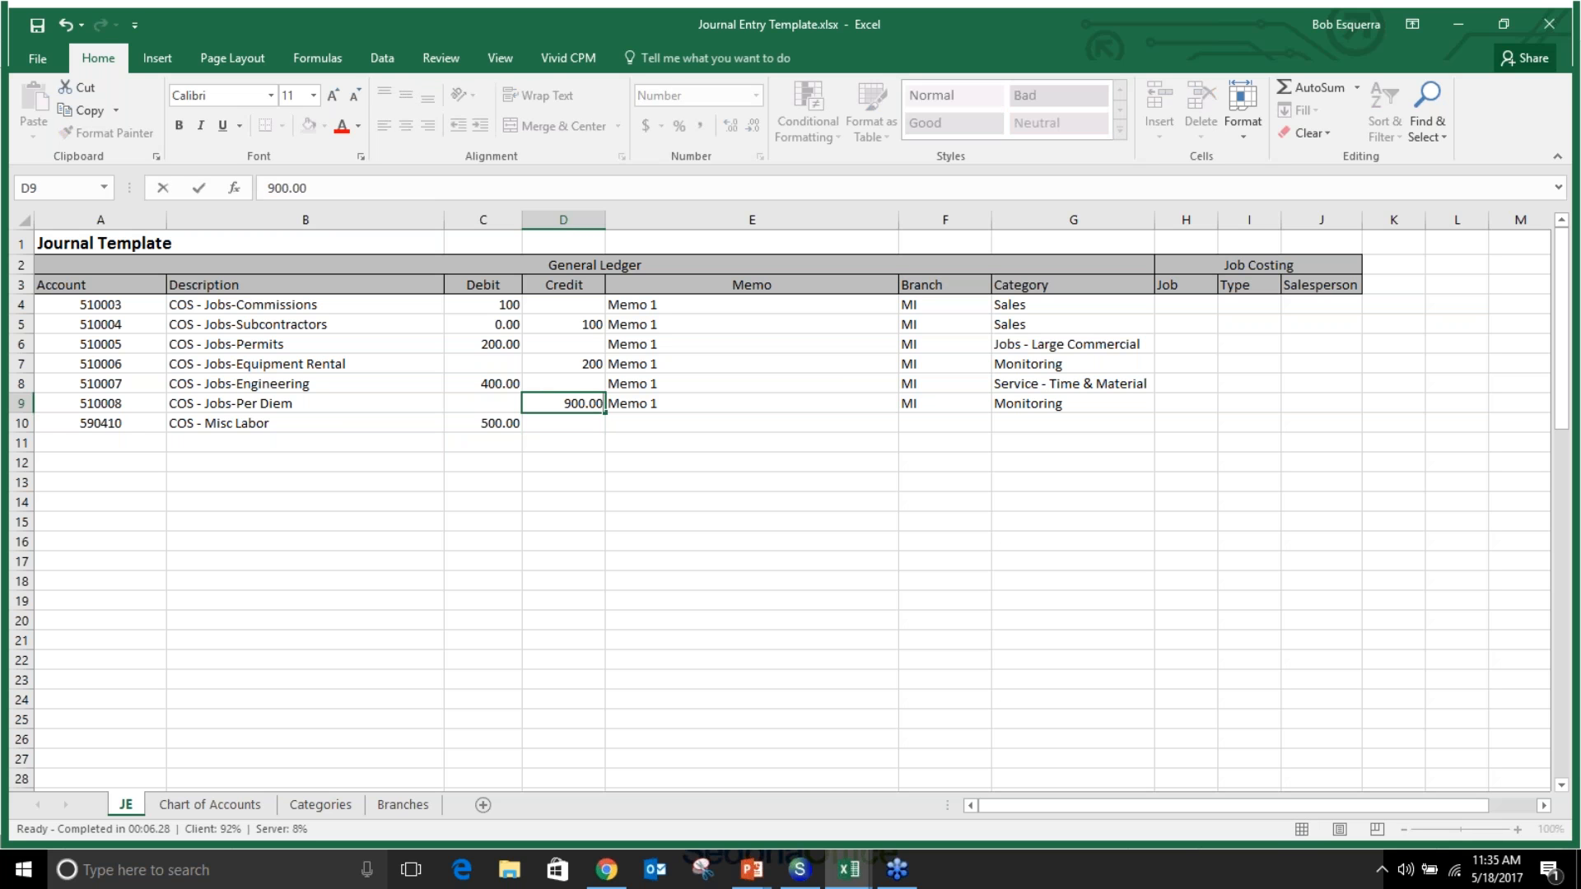
pyautogui.click(628, 442)
# Copy the Memo 1 text from the Jobs-Per Diem line into the memo cell of the Misc Labor line
pyautogui.click(671, 407)
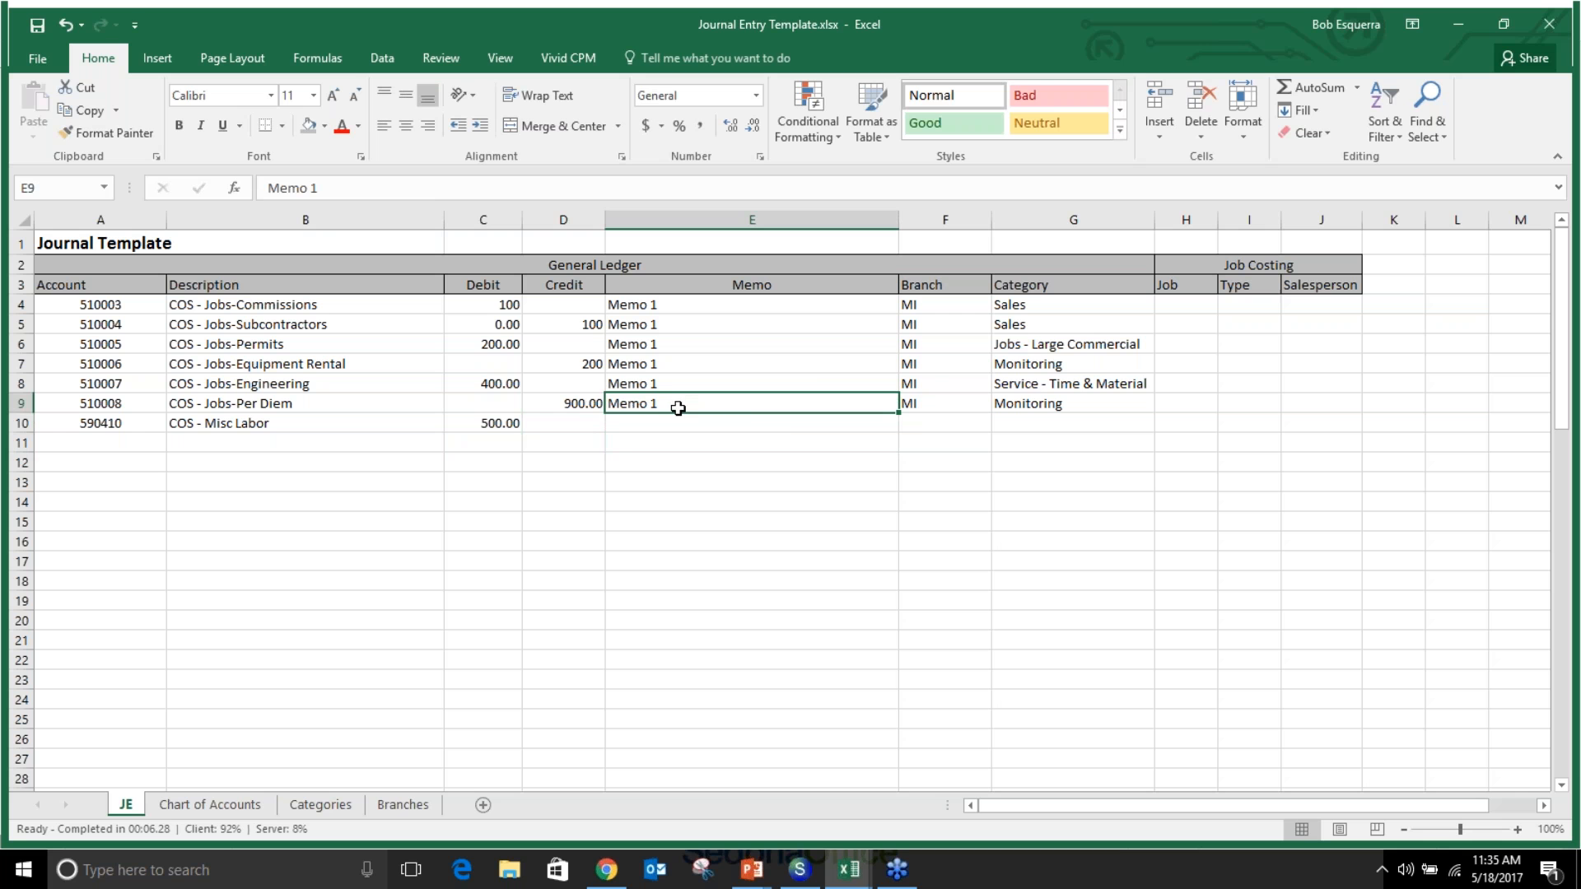
pyautogui.rightClick(780, 404)
pyautogui.click(829, 442)
pyautogui.click(766, 429)
pyautogui.press('Return')
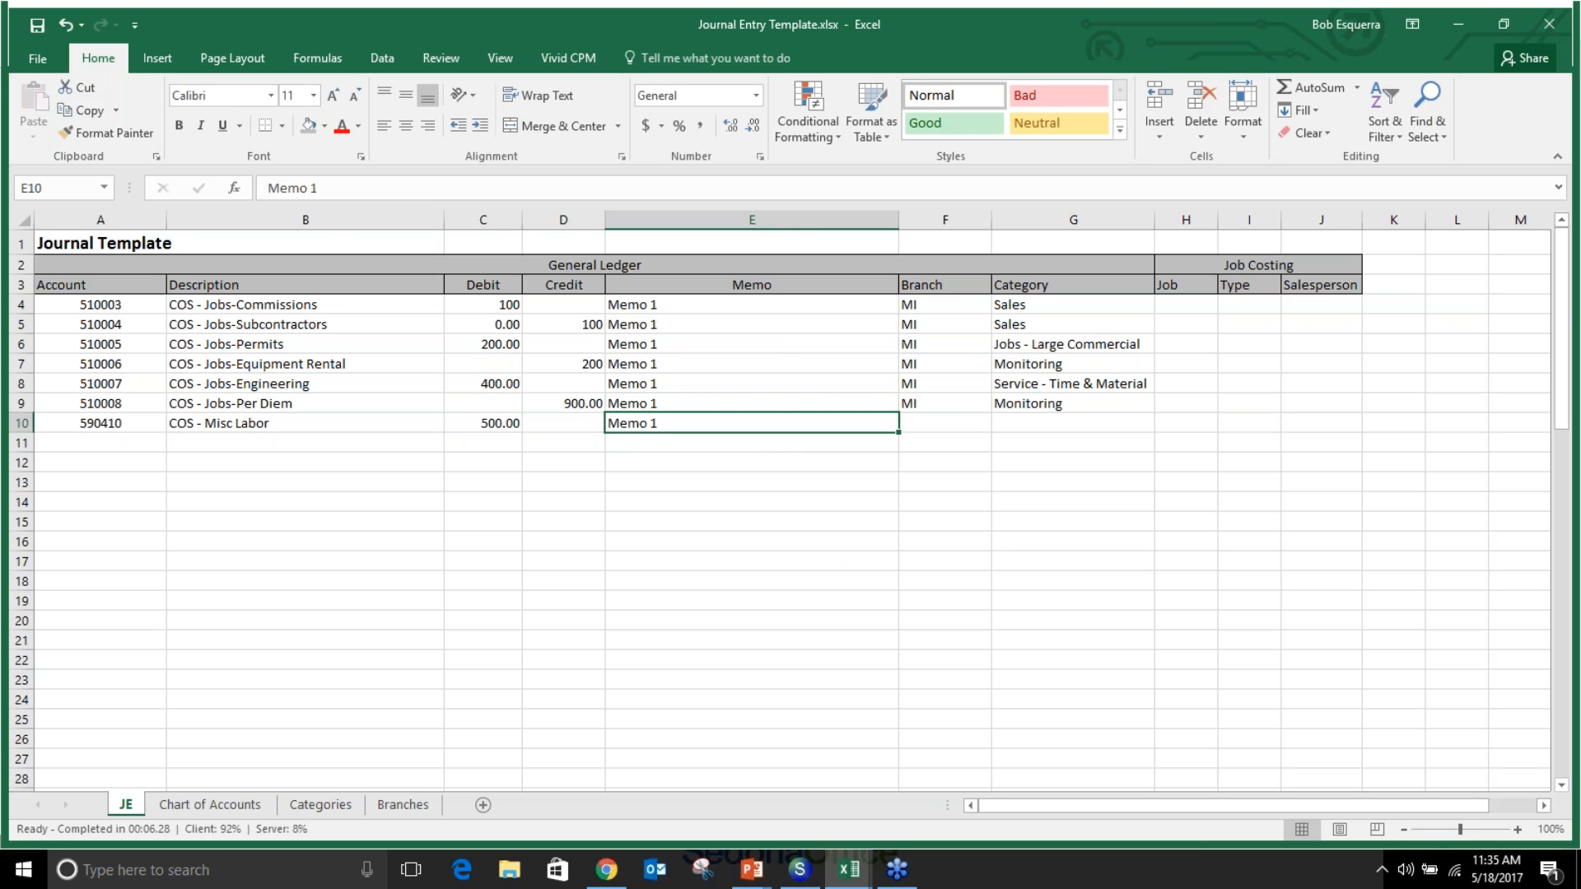
# Set the Misc Labor line's branch to MI and its category to Jobs - Large Commercial
pyautogui.click(955, 423)
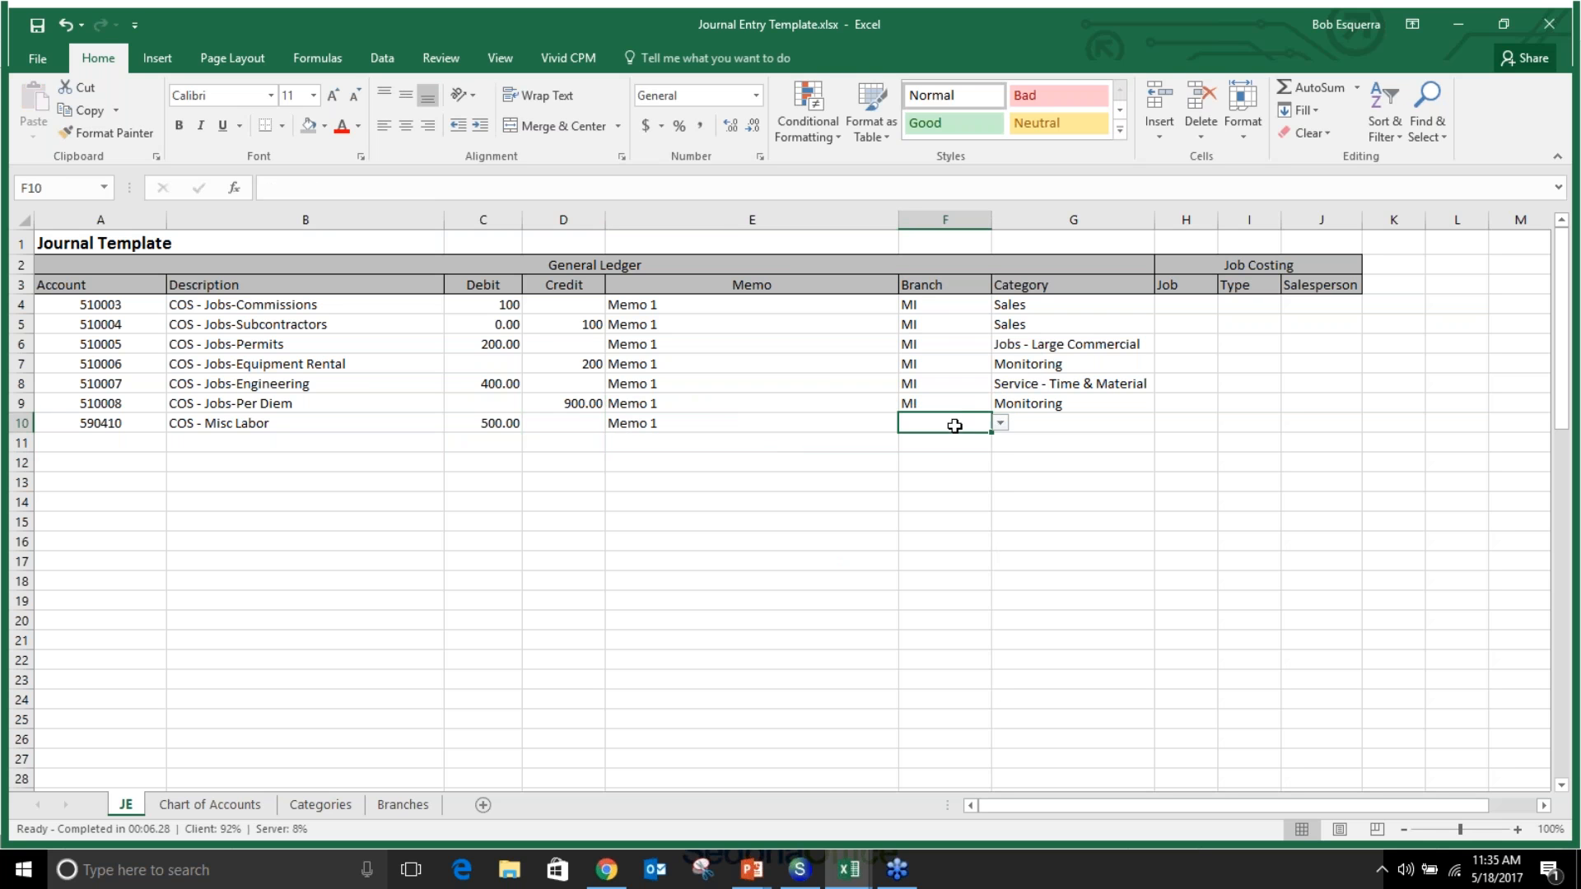
pyautogui.click(999, 422)
pyautogui.click(890, 453)
pyautogui.click(1097, 422)
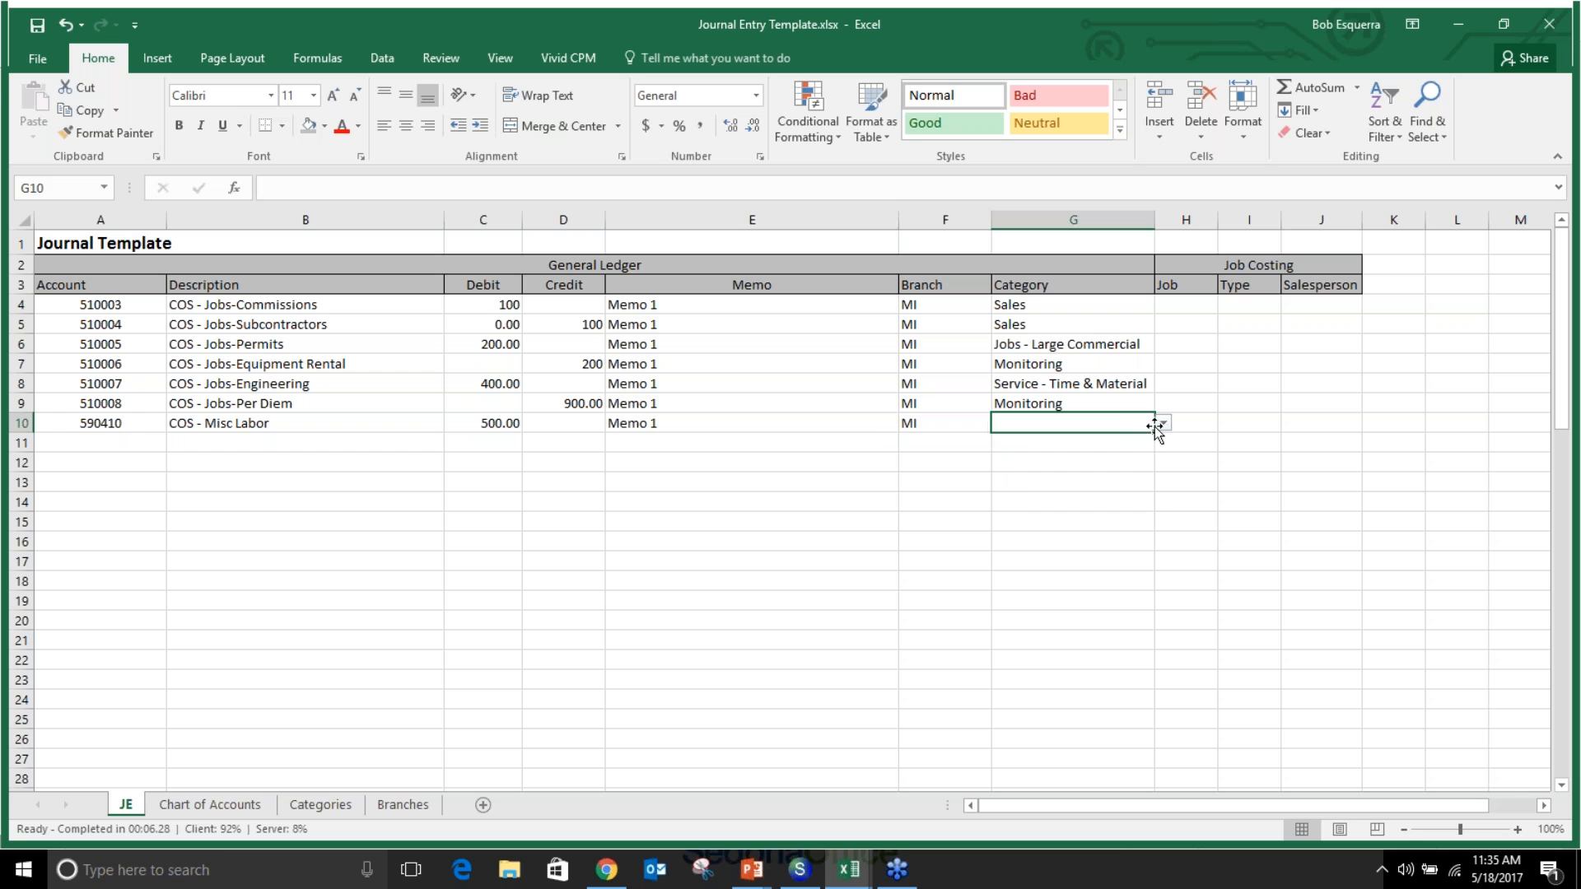
pyautogui.click(1164, 423)
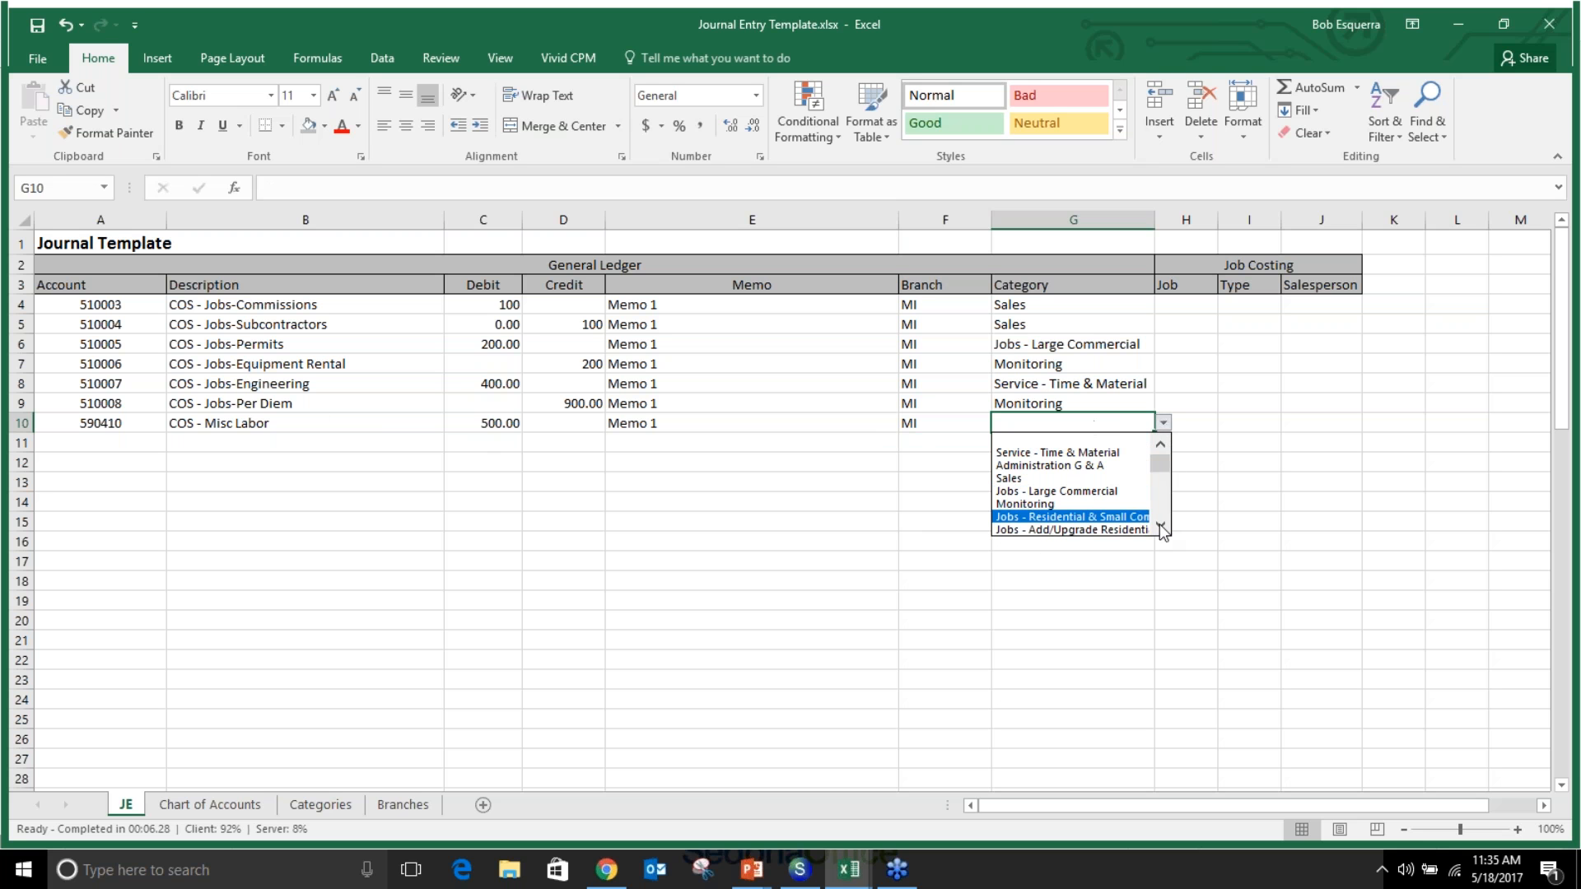
pyautogui.click(1036, 491)
pyautogui.click(834, 561)
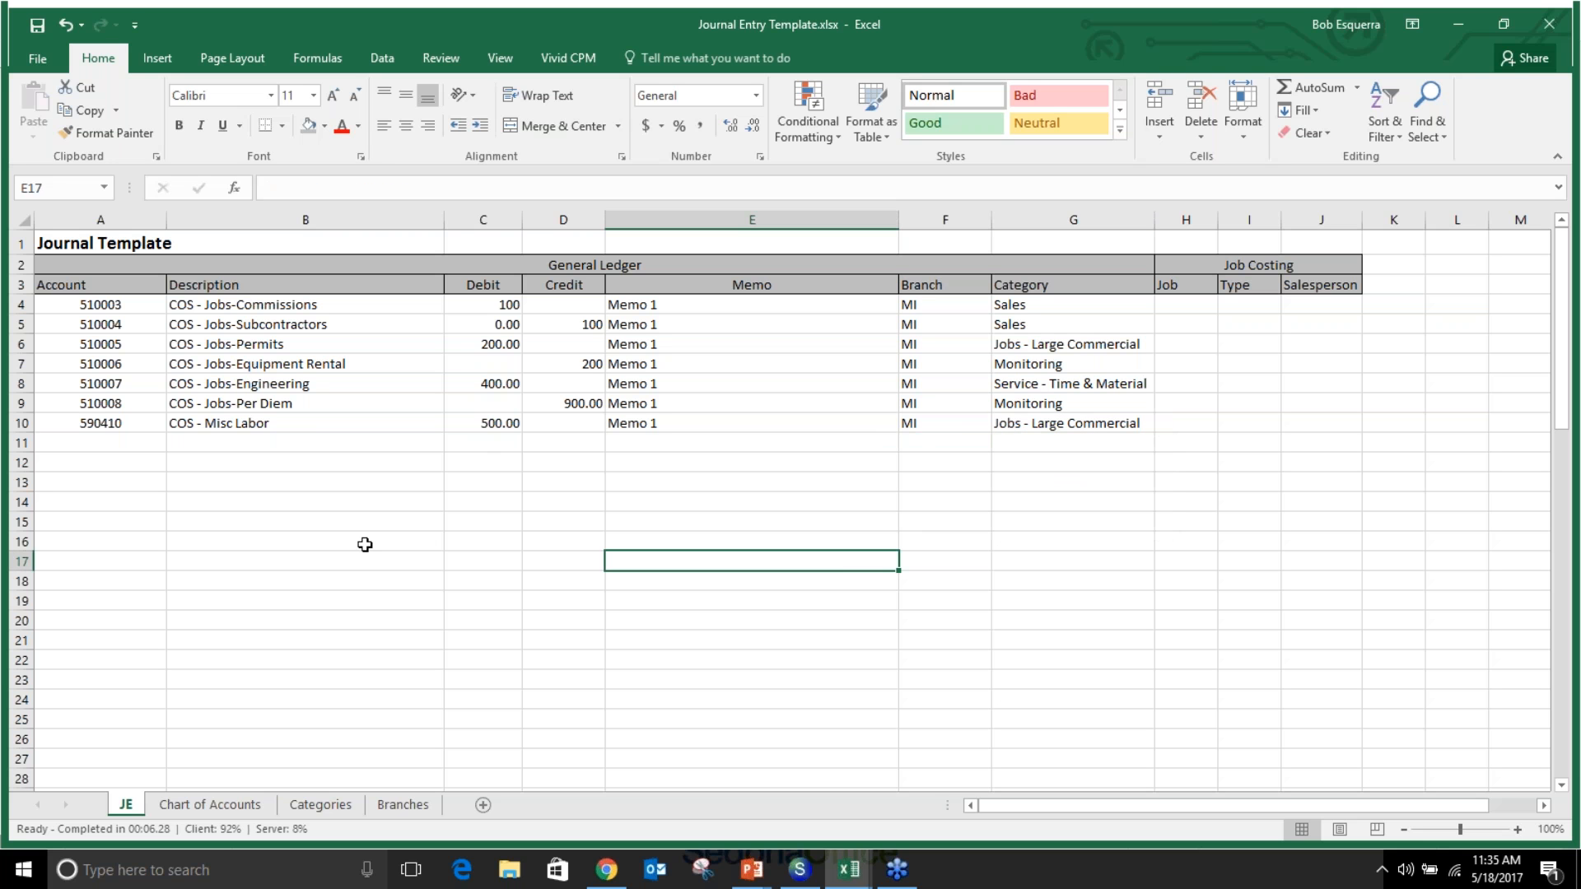
pyautogui.click(452, 607)
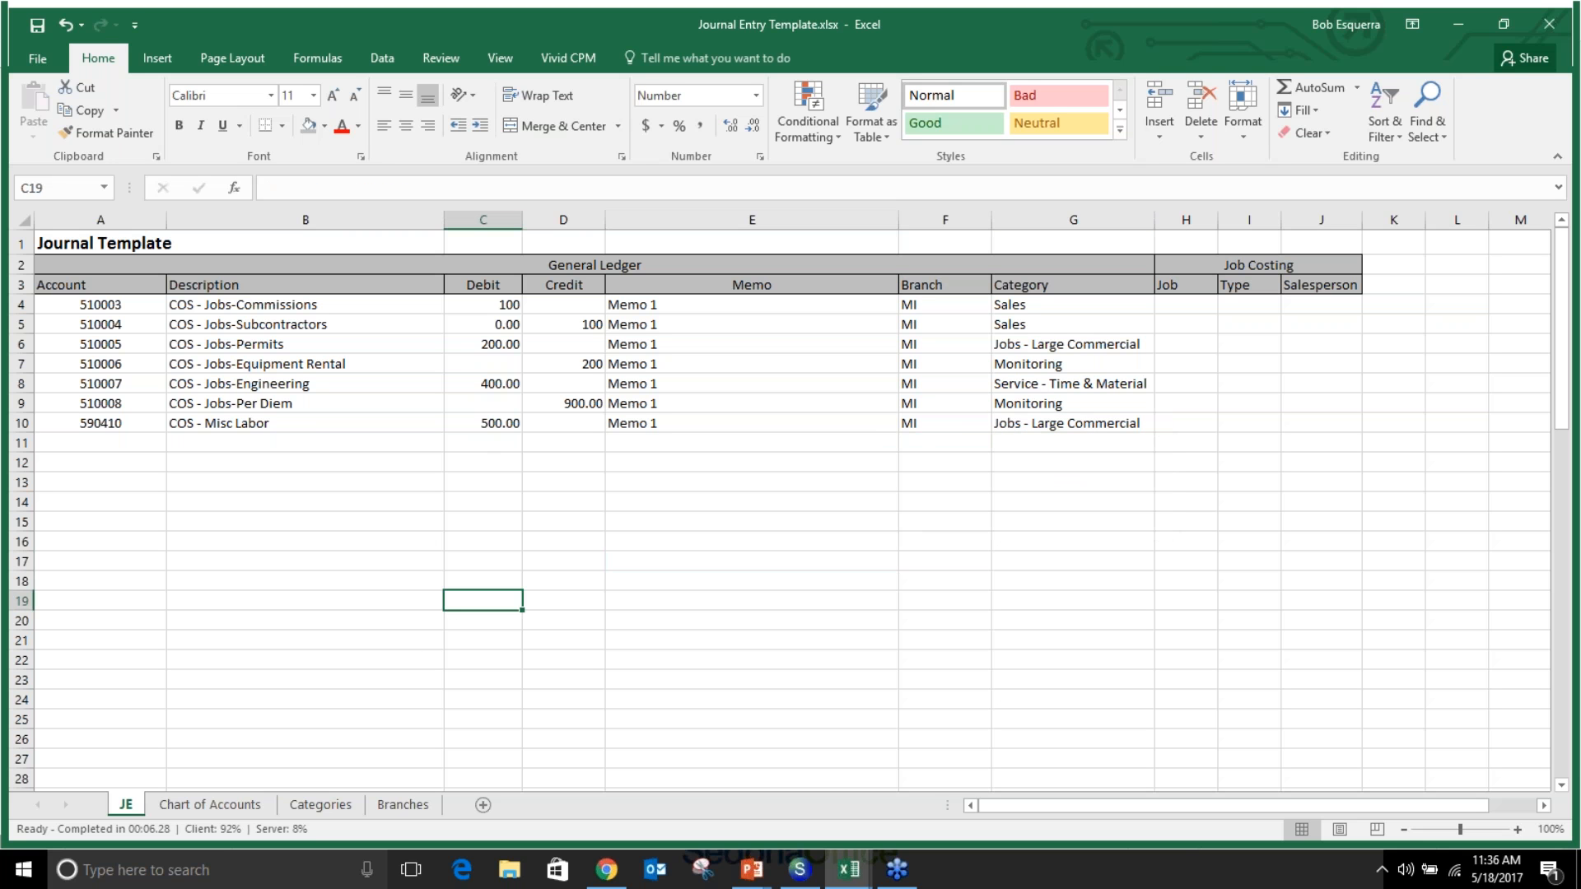
pyautogui.click(806, 590)
pyautogui.click(776, 499)
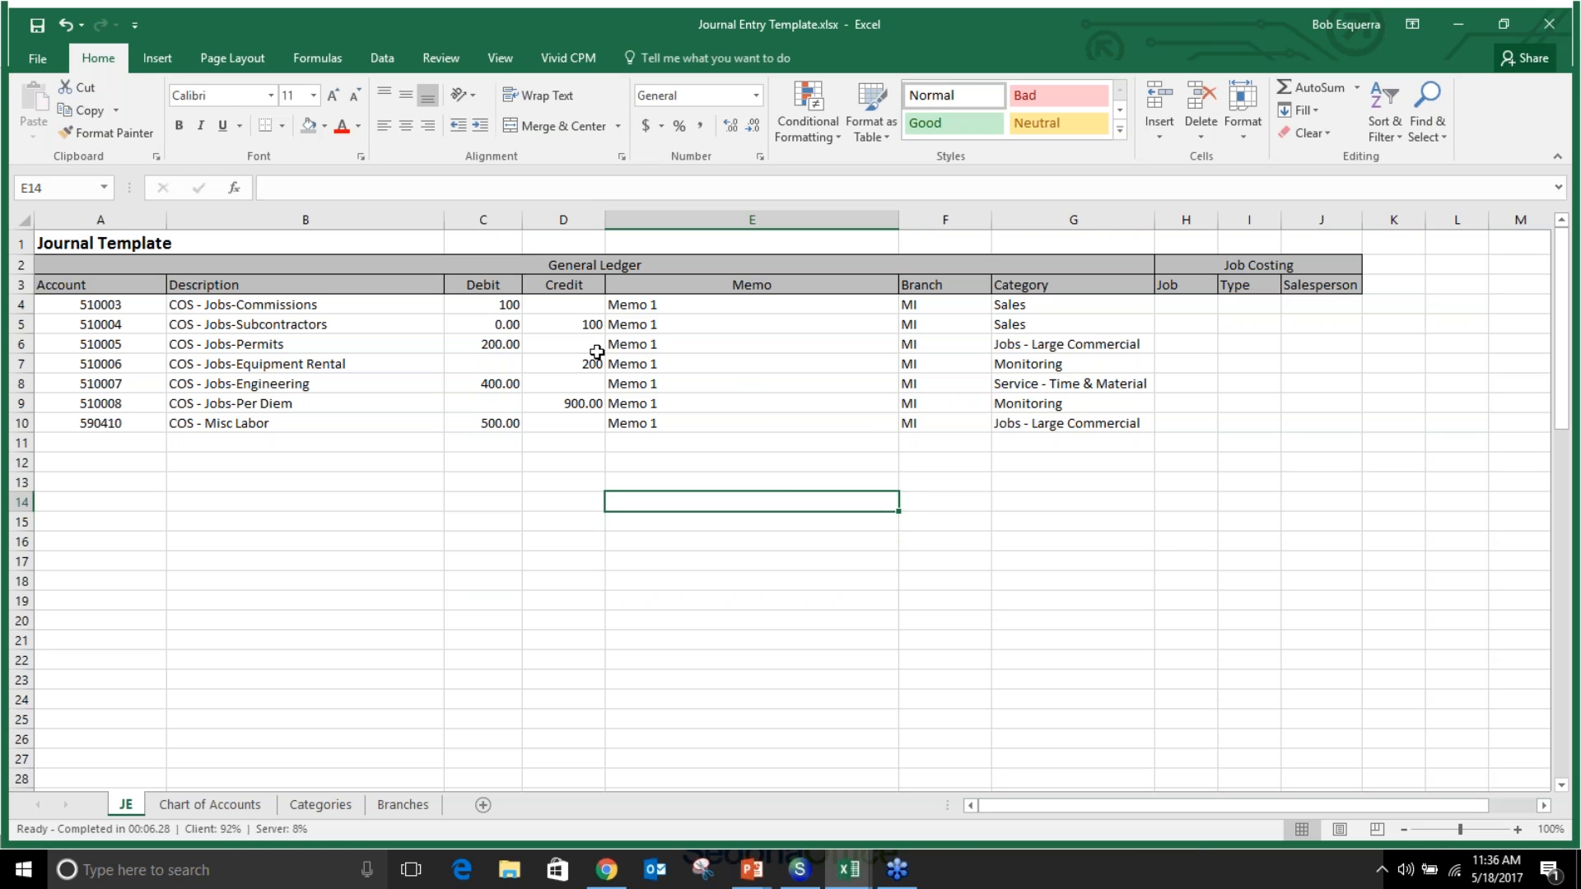
pyautogui.click(578, 405)
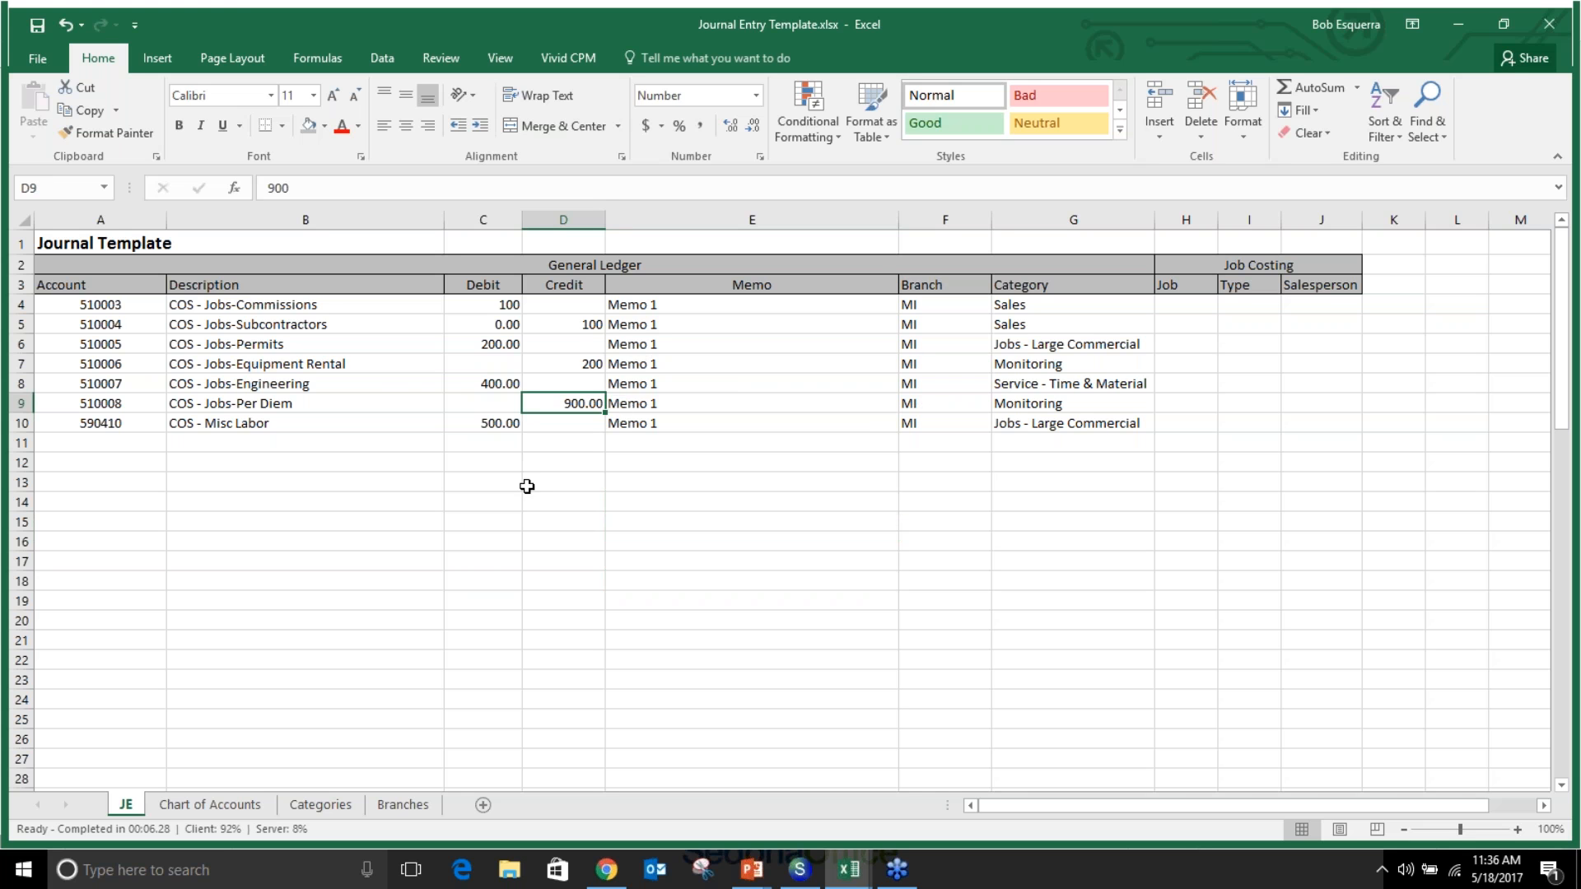
# Switch to SedonaOffice, close the Chart of Accounts and Account Register windows, and open a new General Ledger journal entry
pyautogui.hotkey('alt', 'Tab')
pyautogui.click(744, 165)
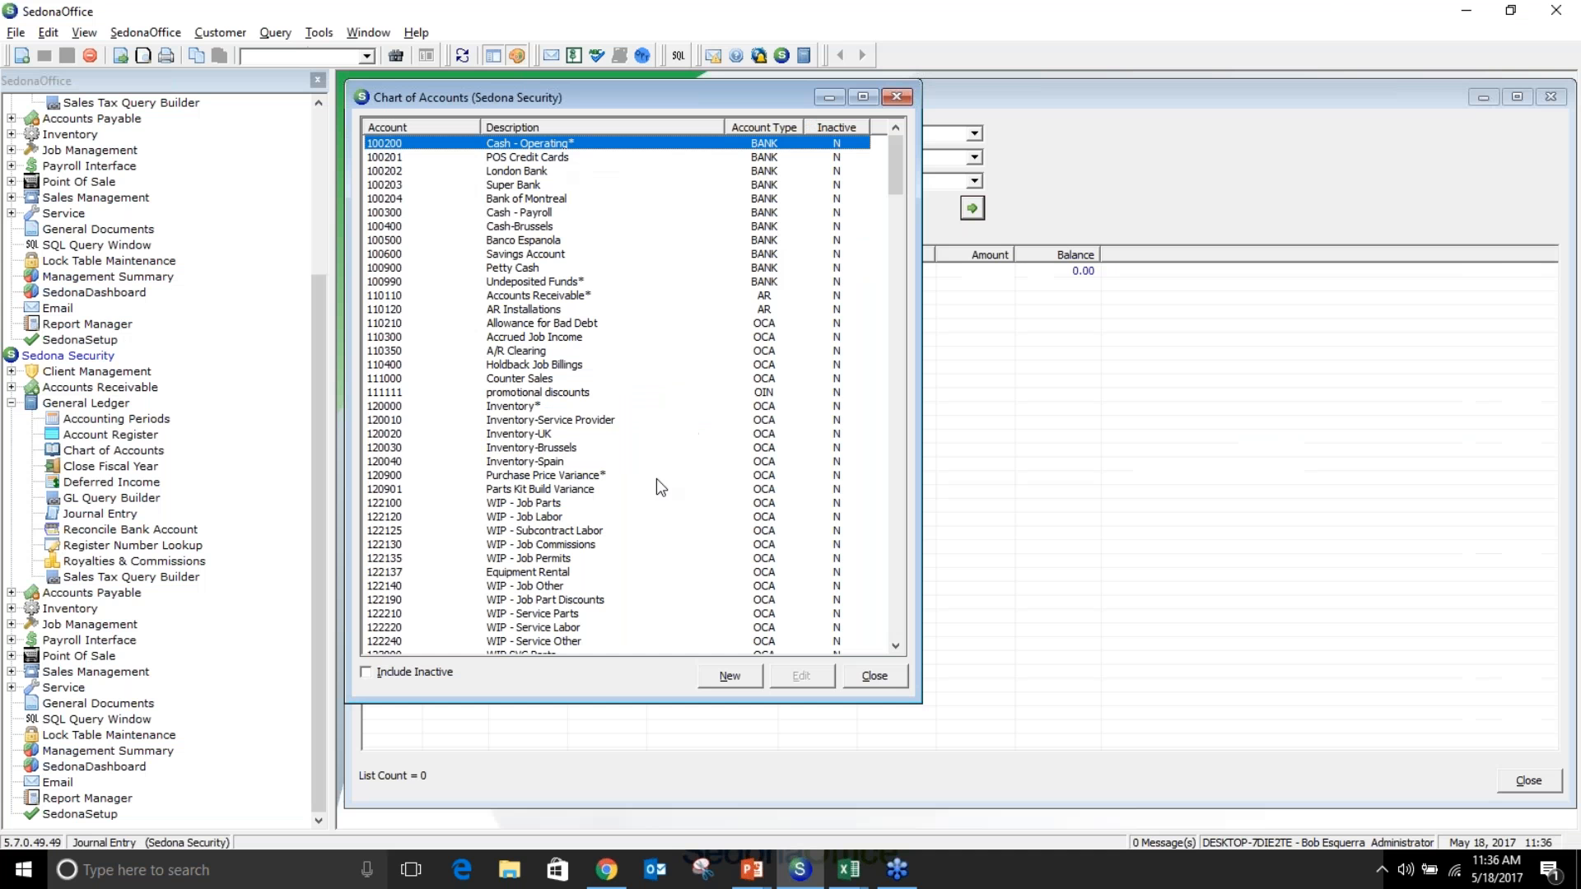
pyautogui.click(894, 95)
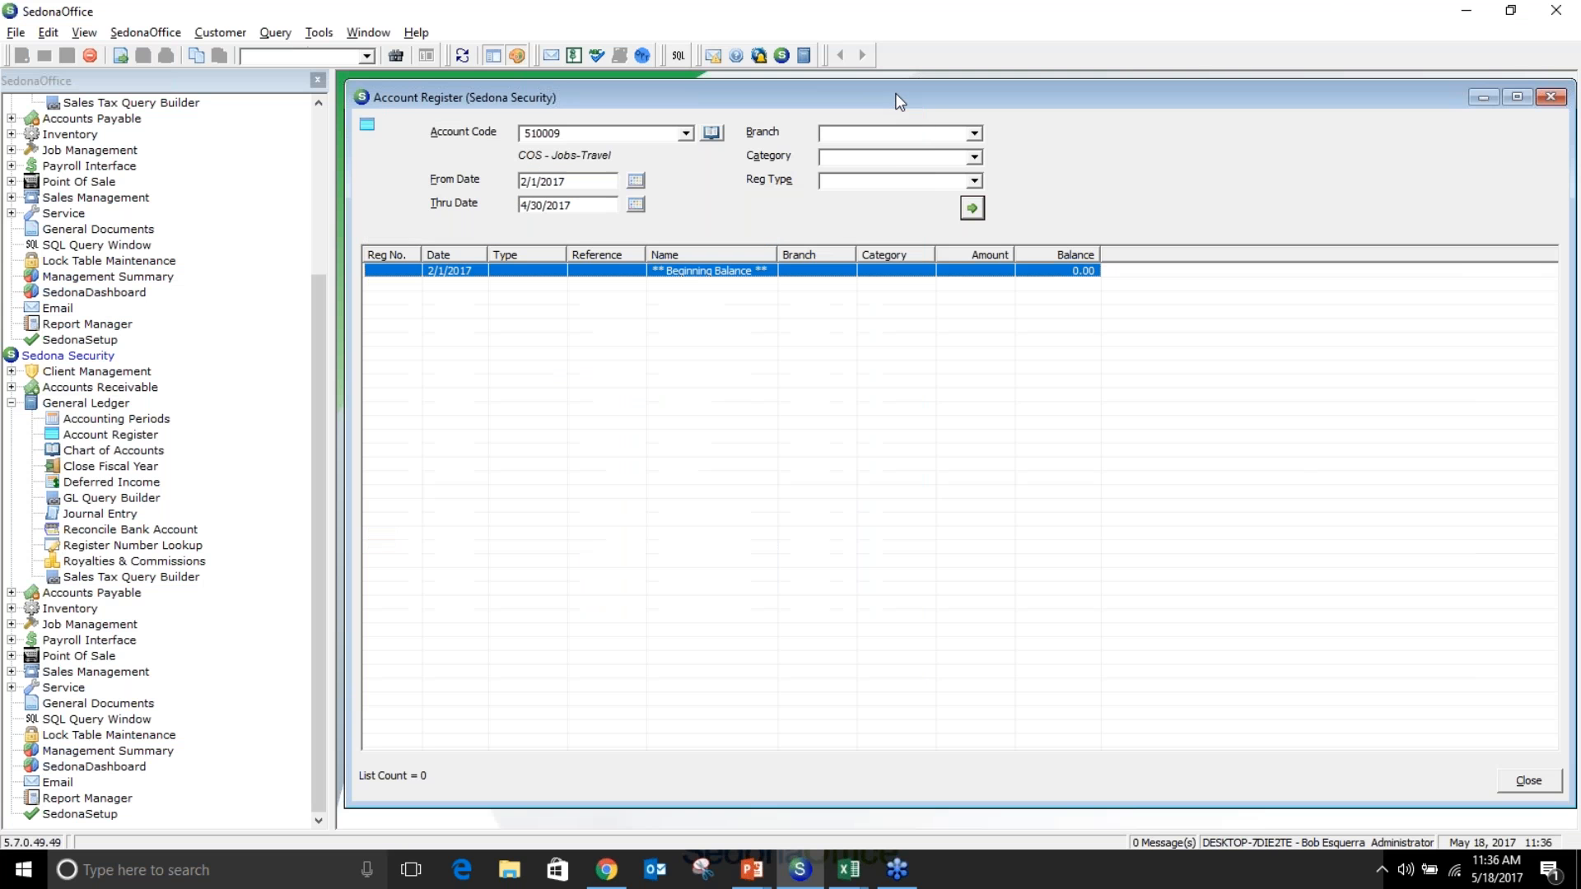
pyautogui.moveTo(1089, 91); pyautogui.dragTo(731, 103)
pyautogui.click(1189, 109)
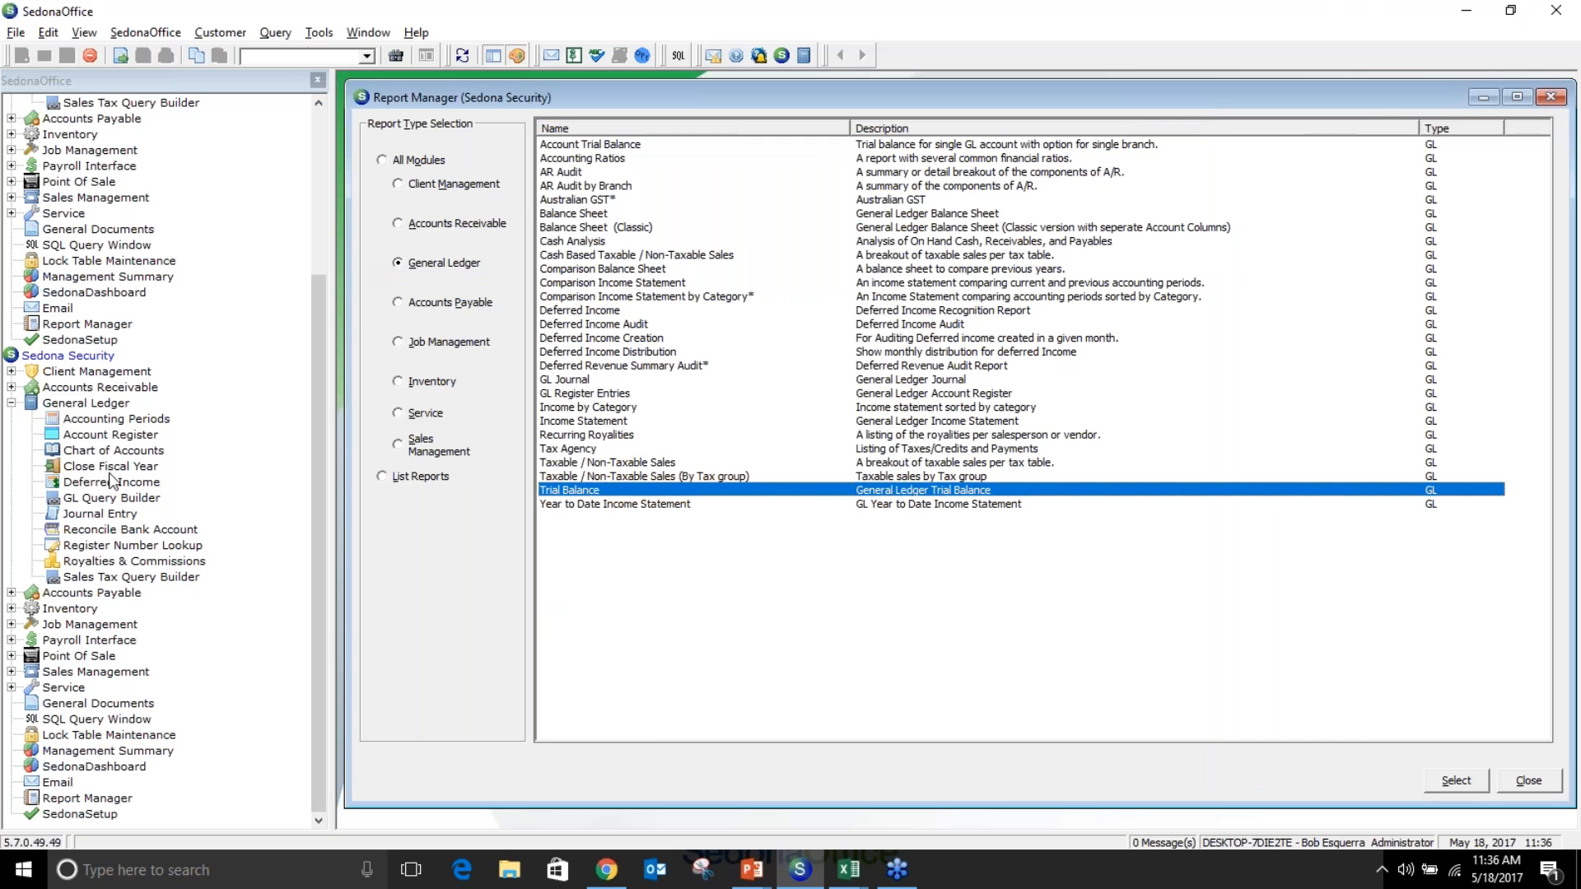
pyautogui.click(97, 515)
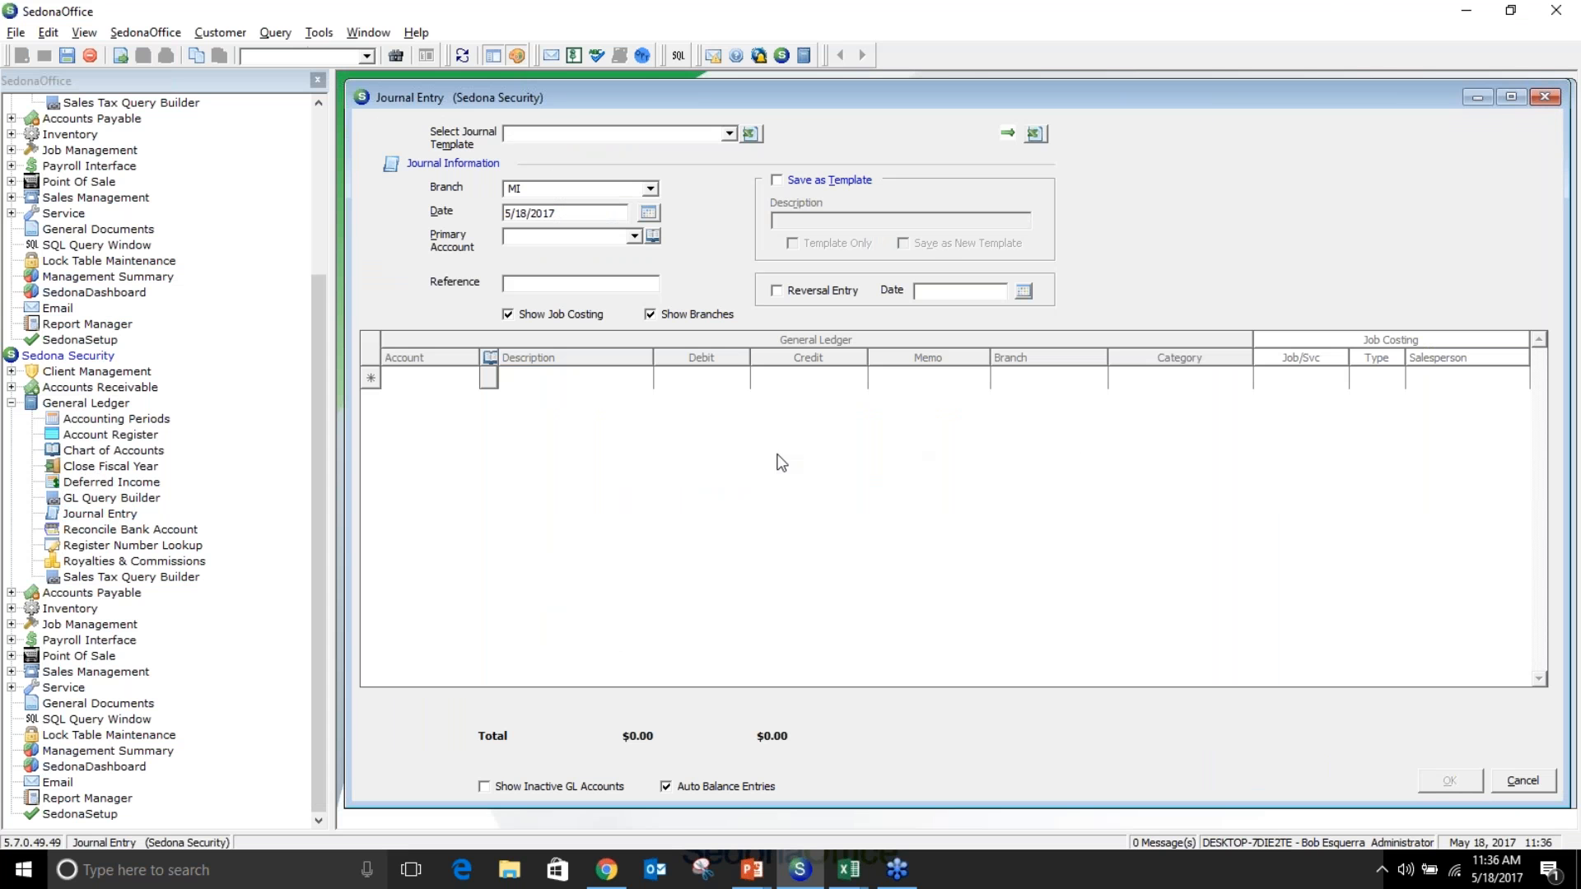
# Copy journal lines A4:G10 from the Excel template's JE sheet and import them into the SedonaOffice journal entry
pyautogui.hotkey('alt', 'Tab')
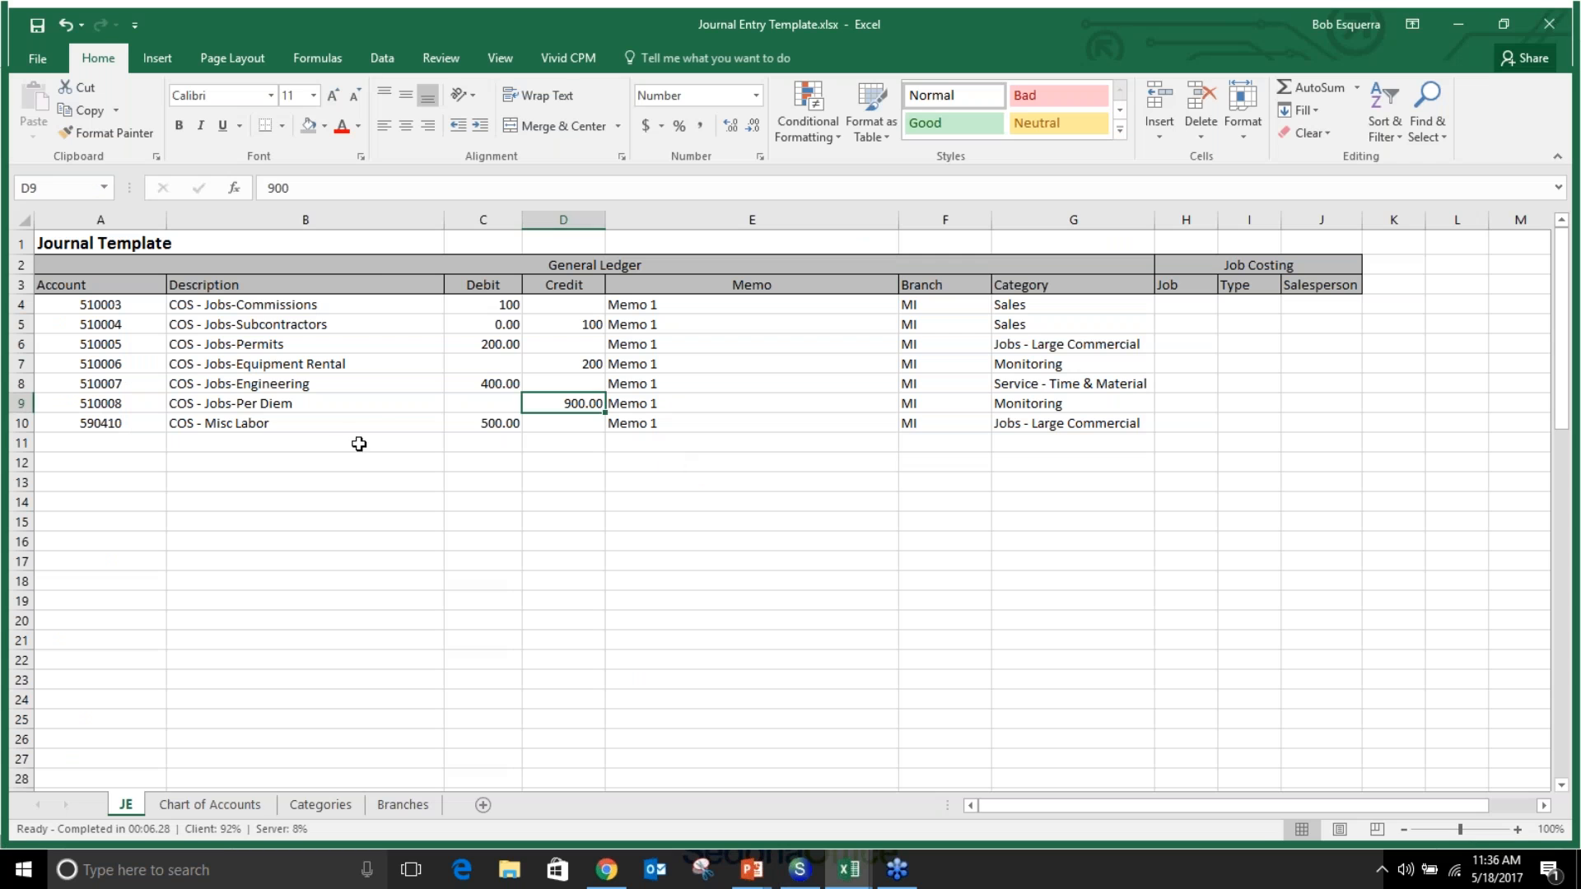
pyautogui.click(342, 441)
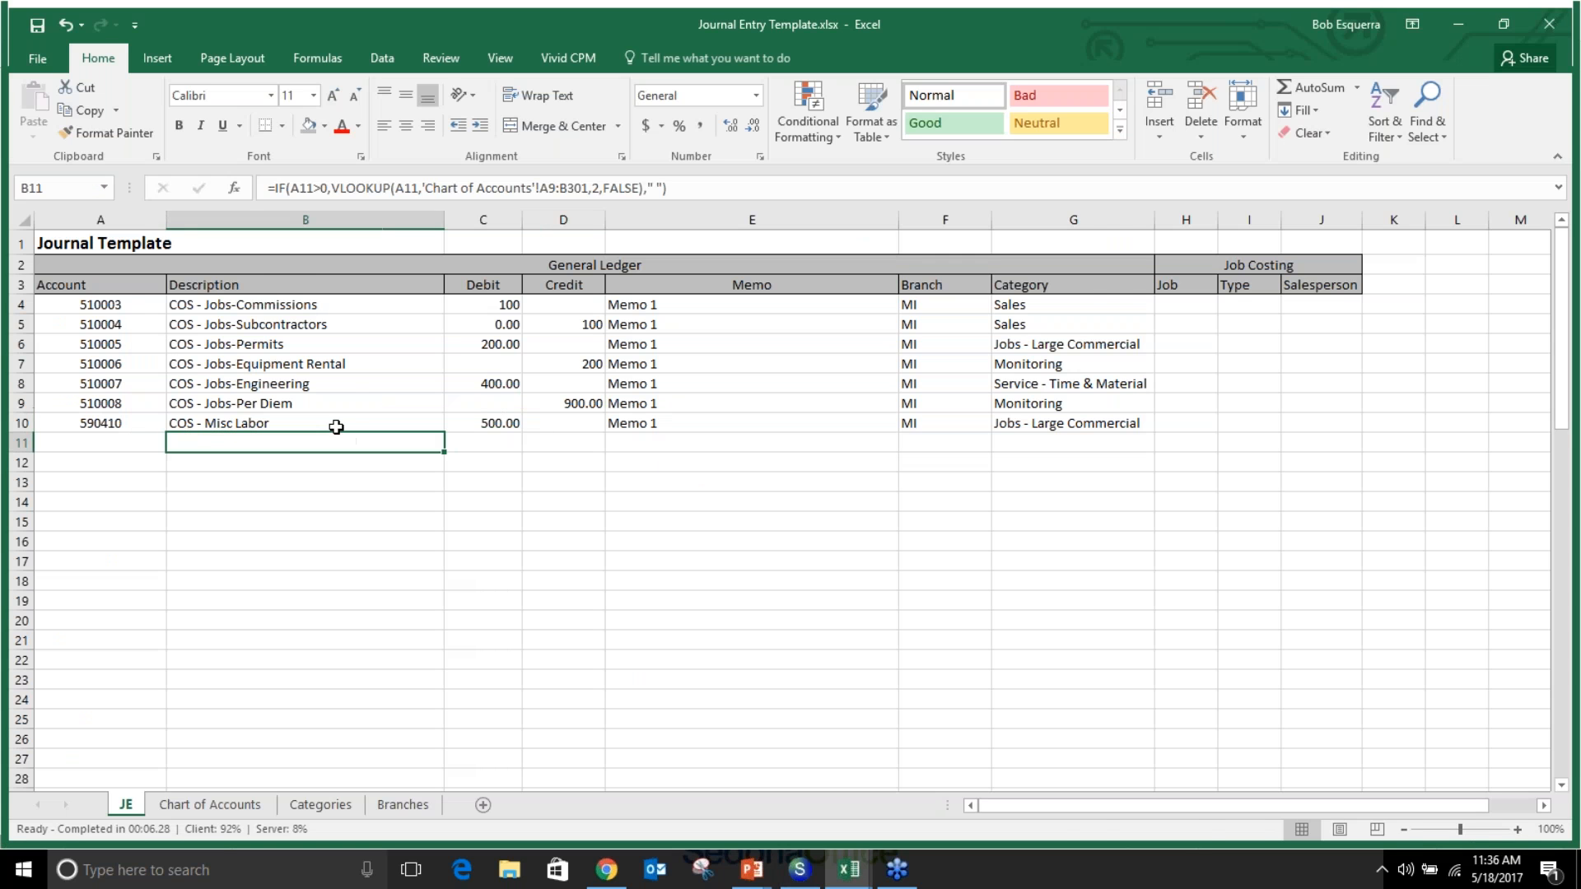
pyautogui.moveTo(125, 305); pyautogui.dragTo(1041, 423)
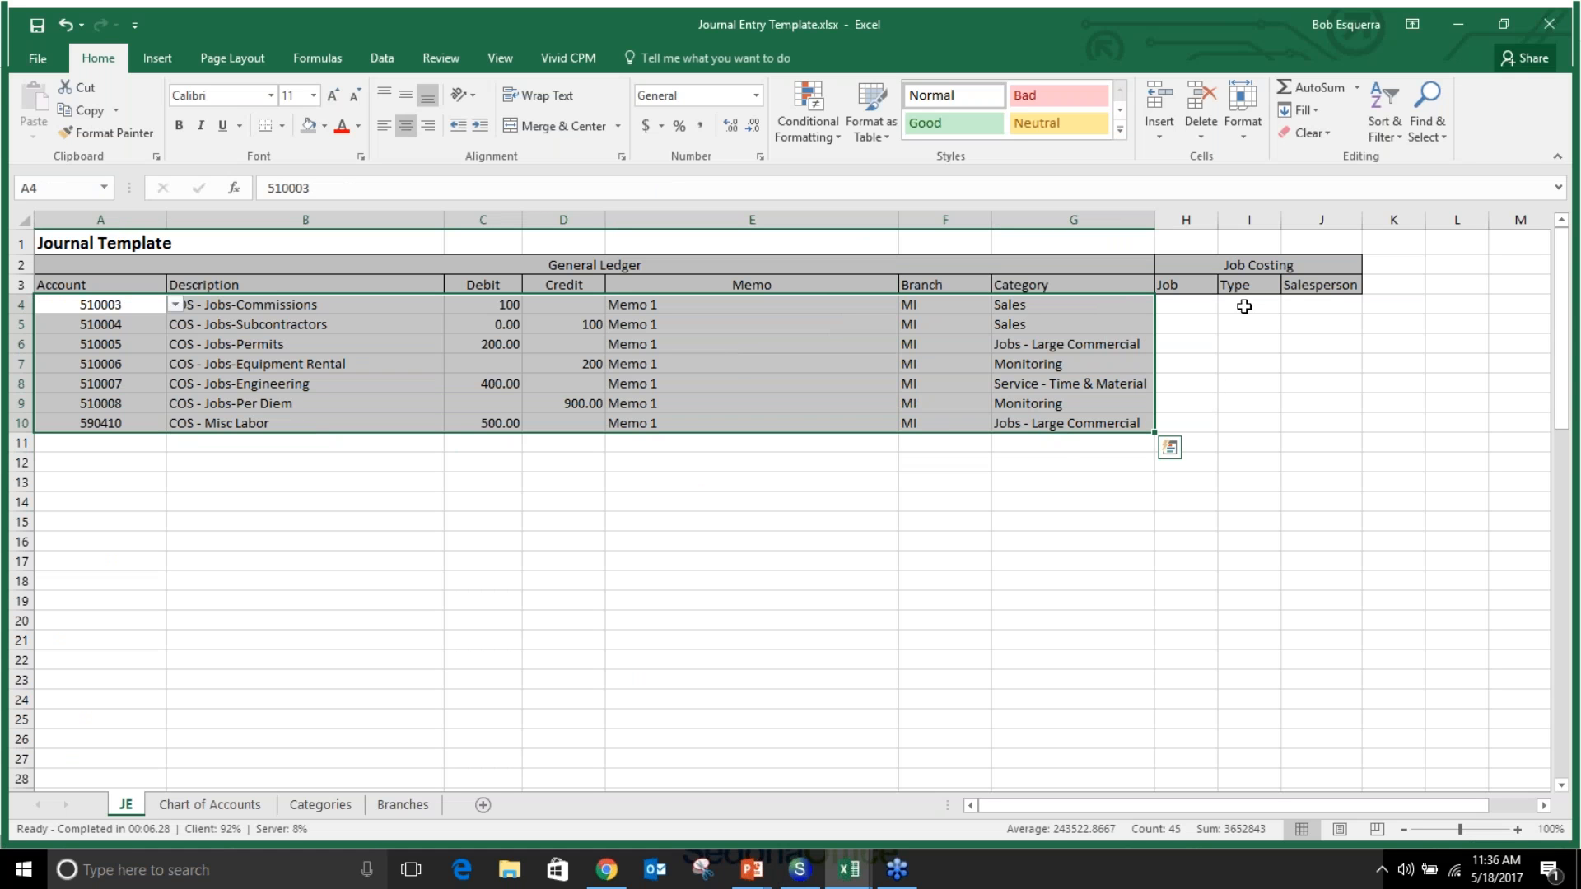
pyautogui.rightClick(732, 365)
pyautogui.click(753, 396)
pyautogui.hotkey('alt', 'Tab')
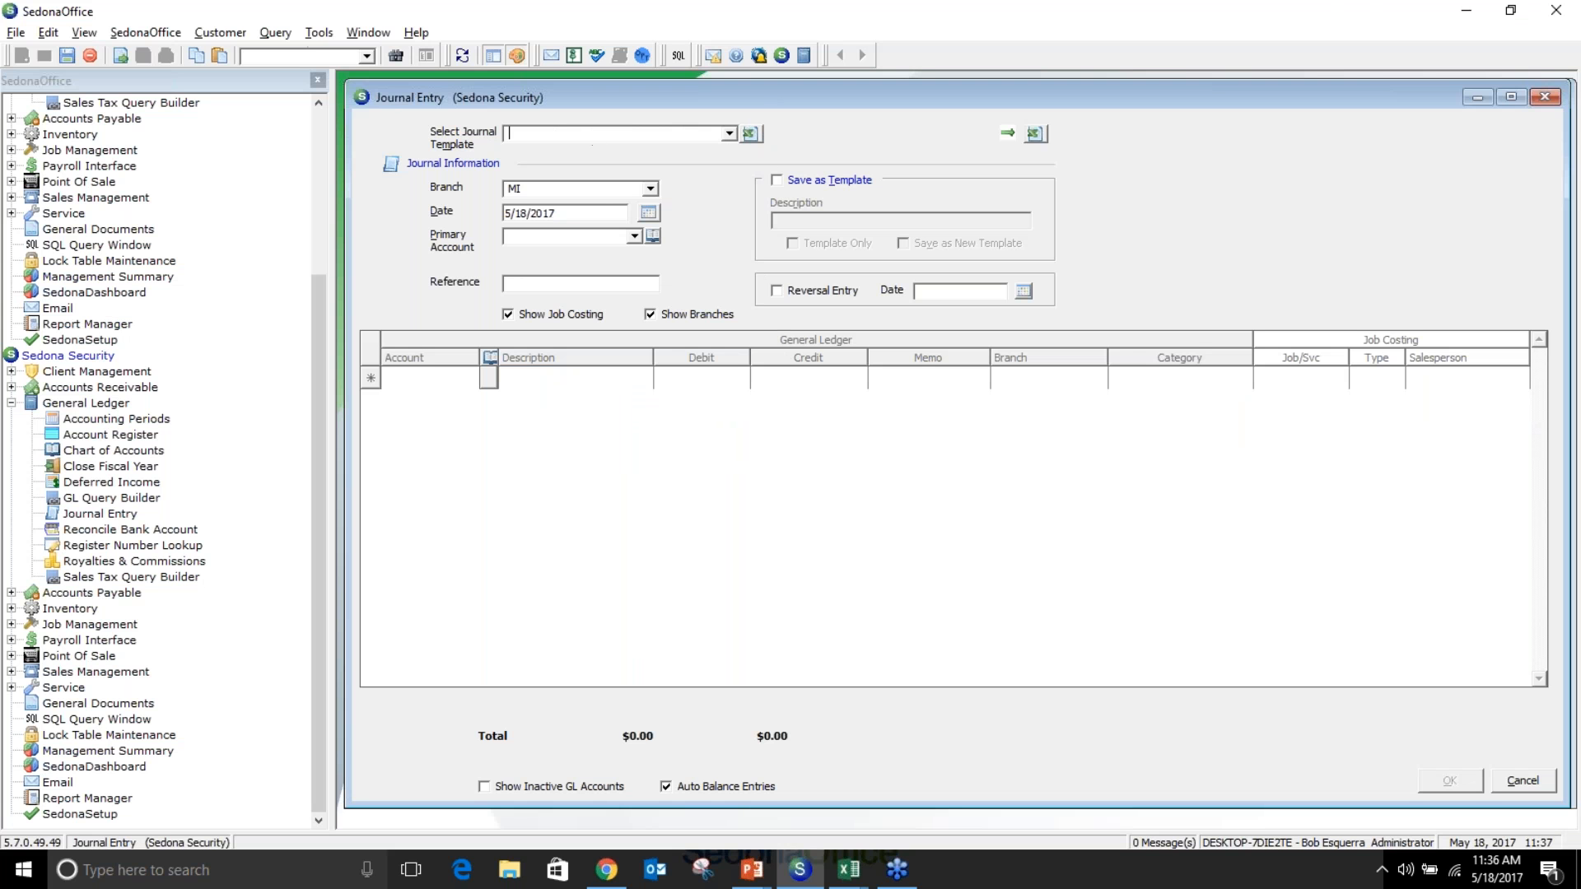
pyautogui.click(750, 135)
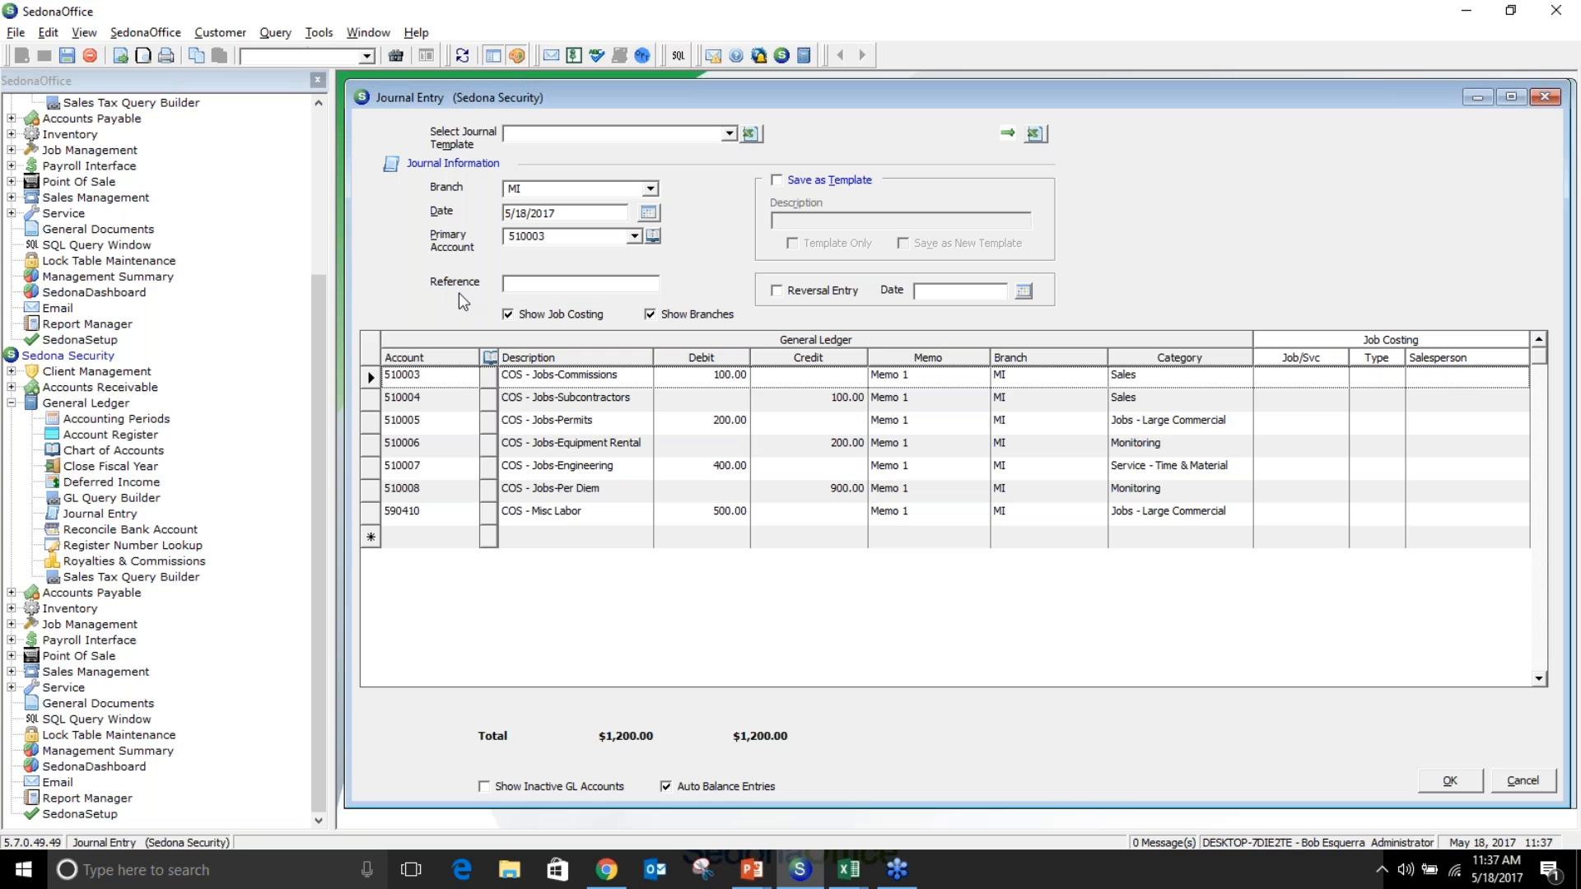
# Enter BE03 - Reclassify as the journal entry's reference and set its date to 4/30/2017
pyautogui.click(517, 286)
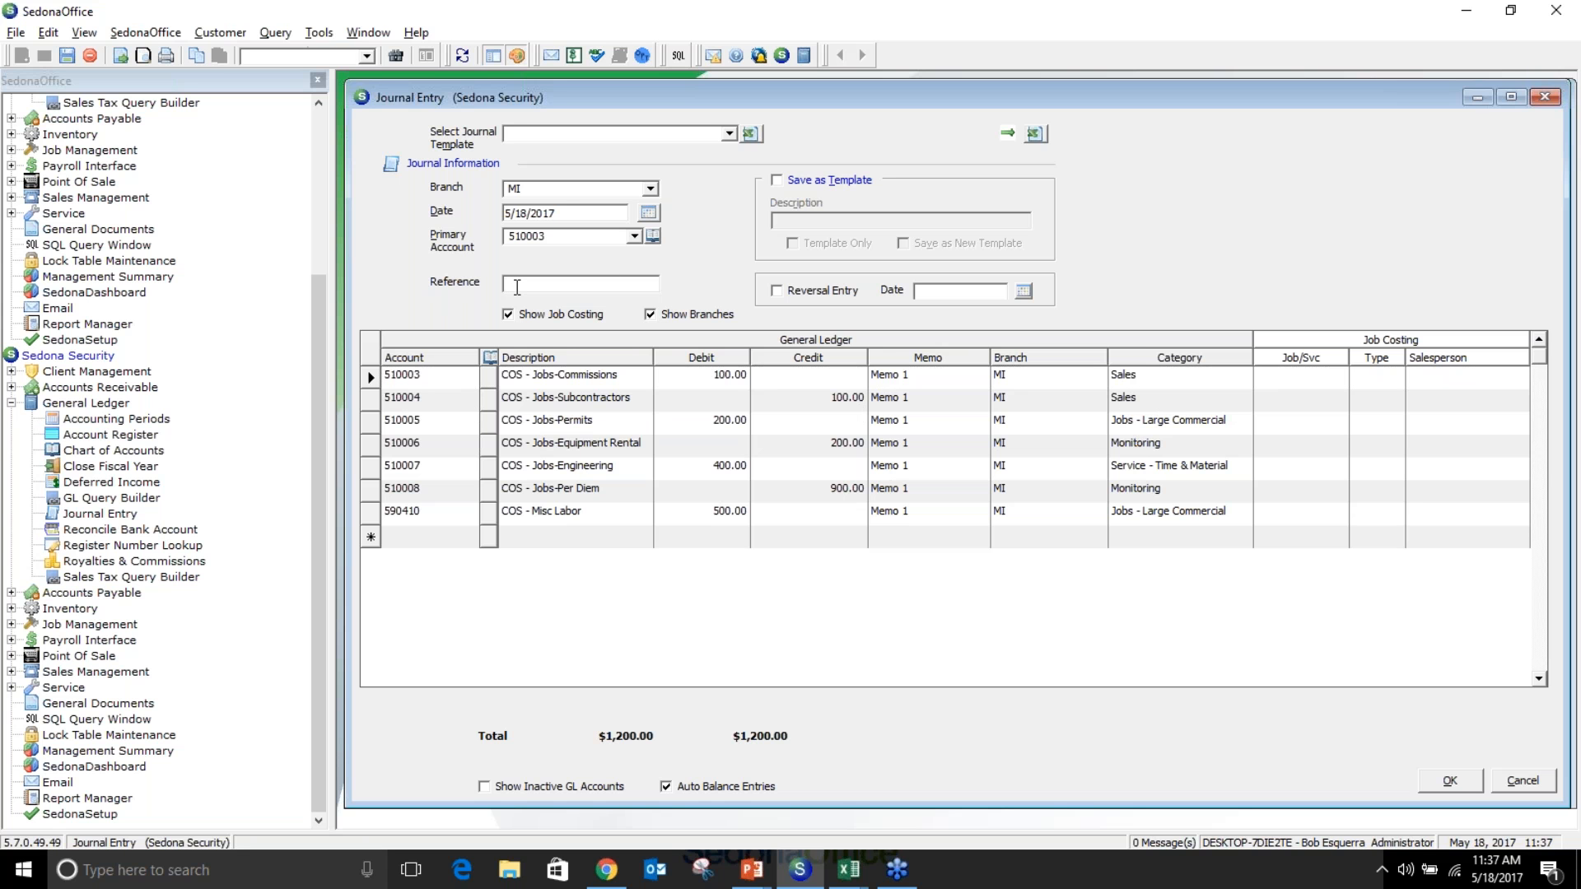
pyautogui.write('BE')
pyautogui.write('01')
pyautogui.press('BackSpace')
pyautogui.write('3 - Reclassify')
pyautogui.click(649, 212)
pyautogui.click(518, 289)
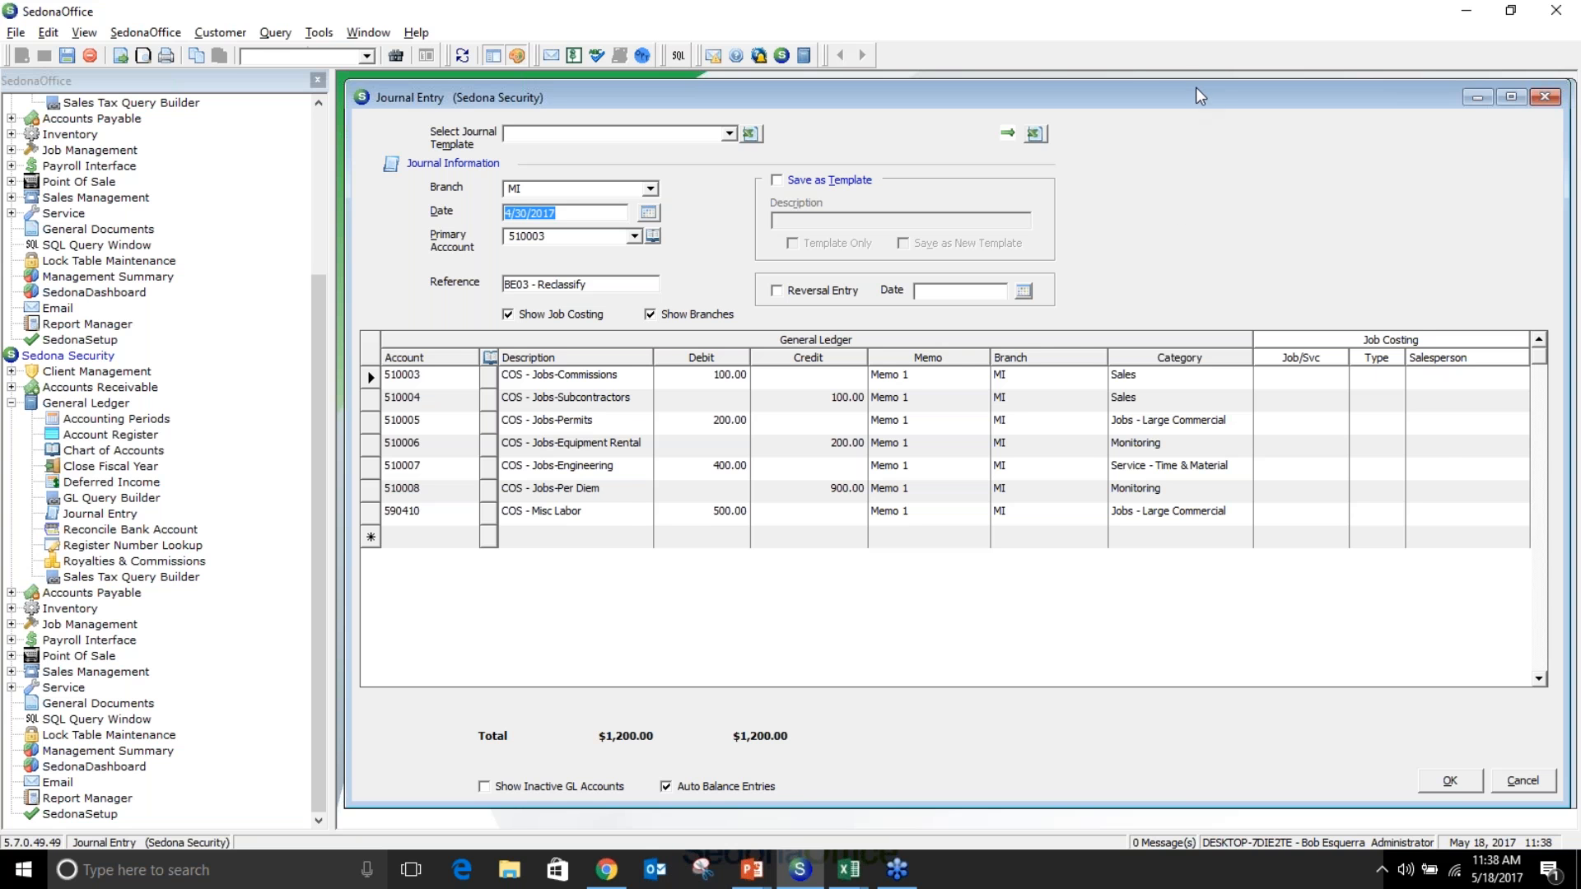
pyautogui.moveTo(1193, 89); pyautogui.dragTo(956, 71)
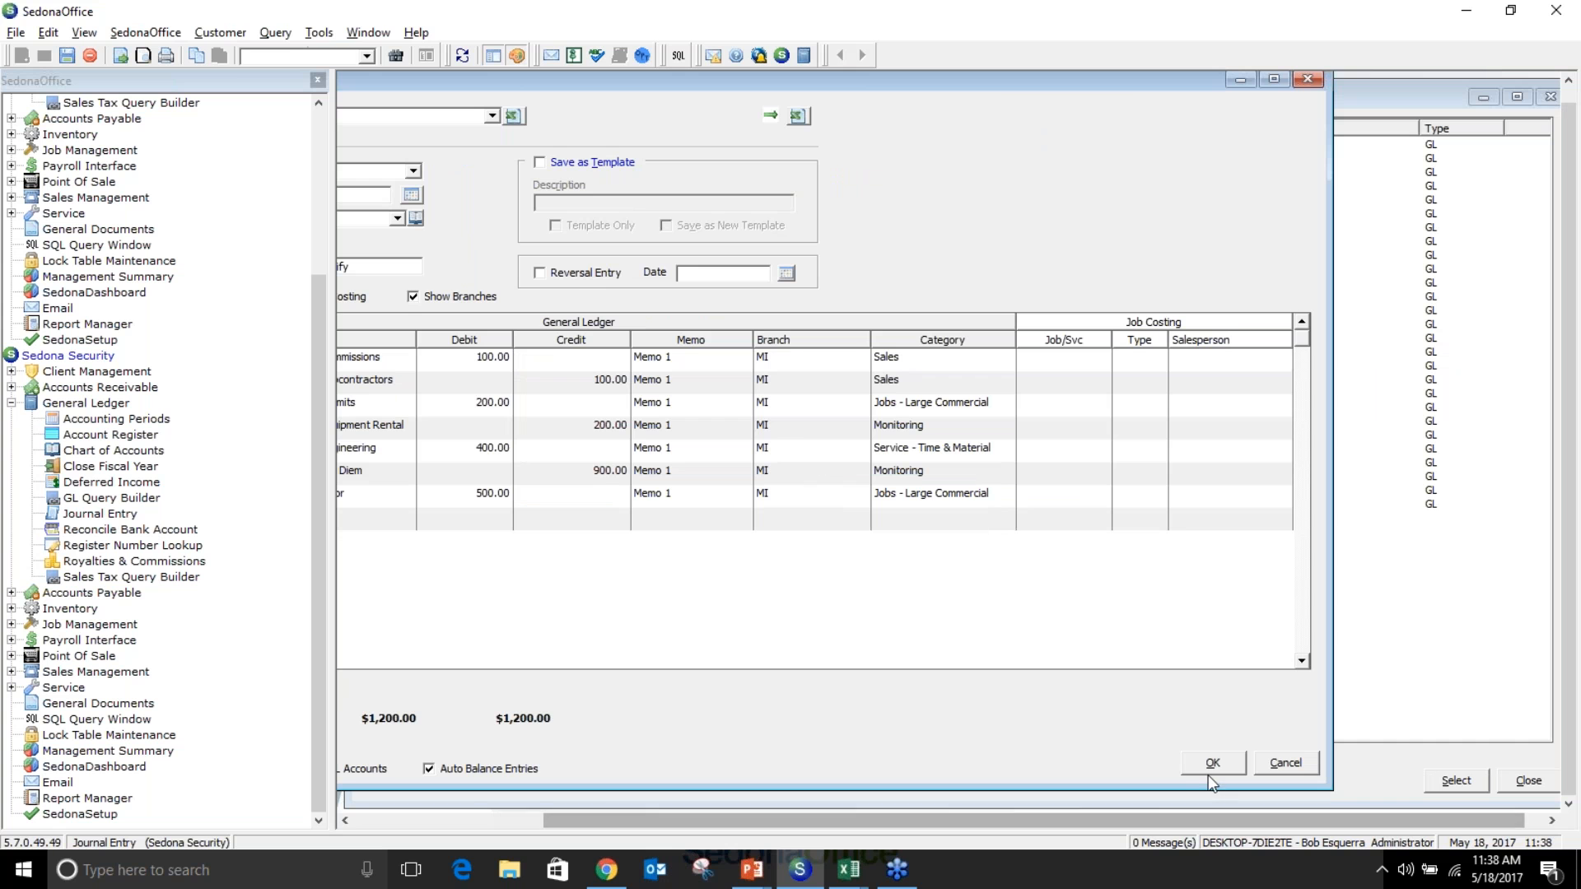
pyautogui.moveTo(627, 90); pyautogui.dragTo(677, 80)
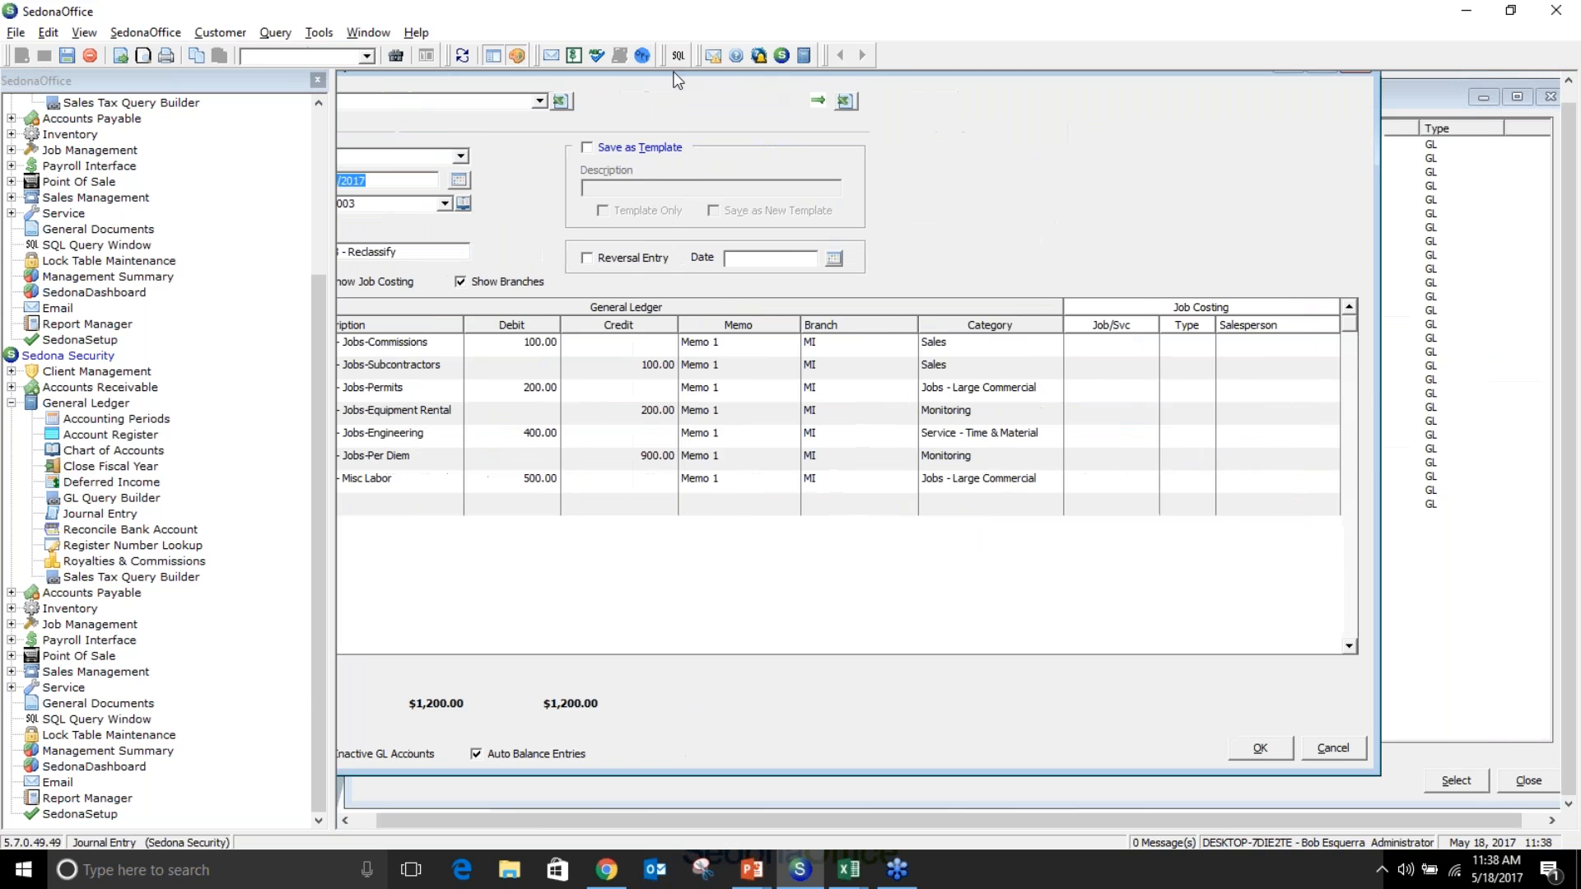
# Save the reclassification journal entry, and load the Payroll - Monthend template into the blank entry
pyautogui.click(1260, 751)
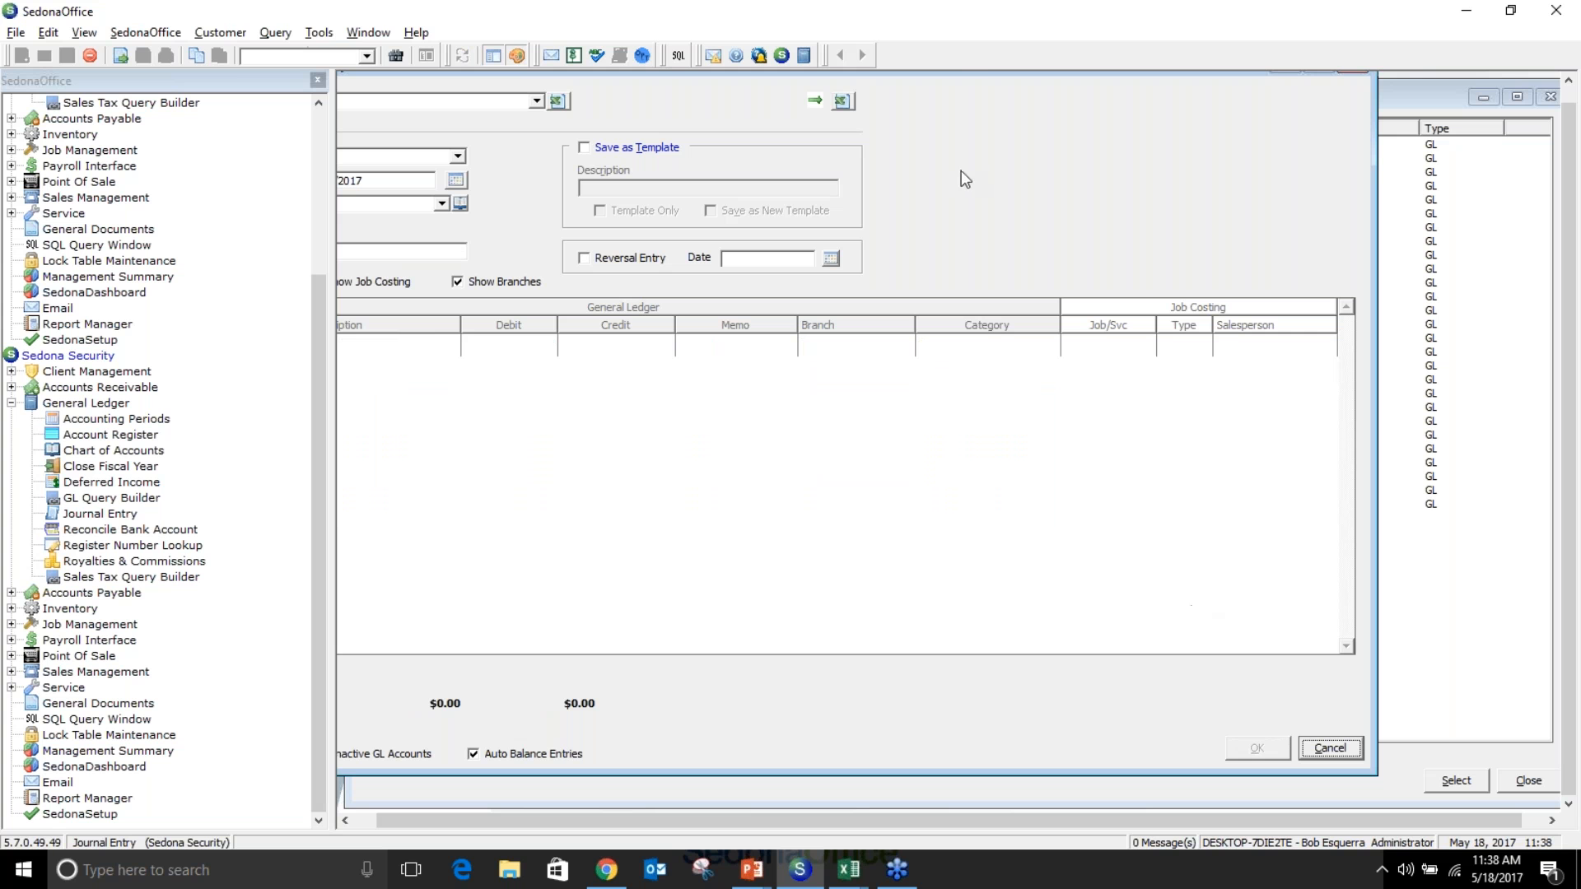
pyautogui.moveTo(972, 72); pyautogui.dragTo(1162, 107)
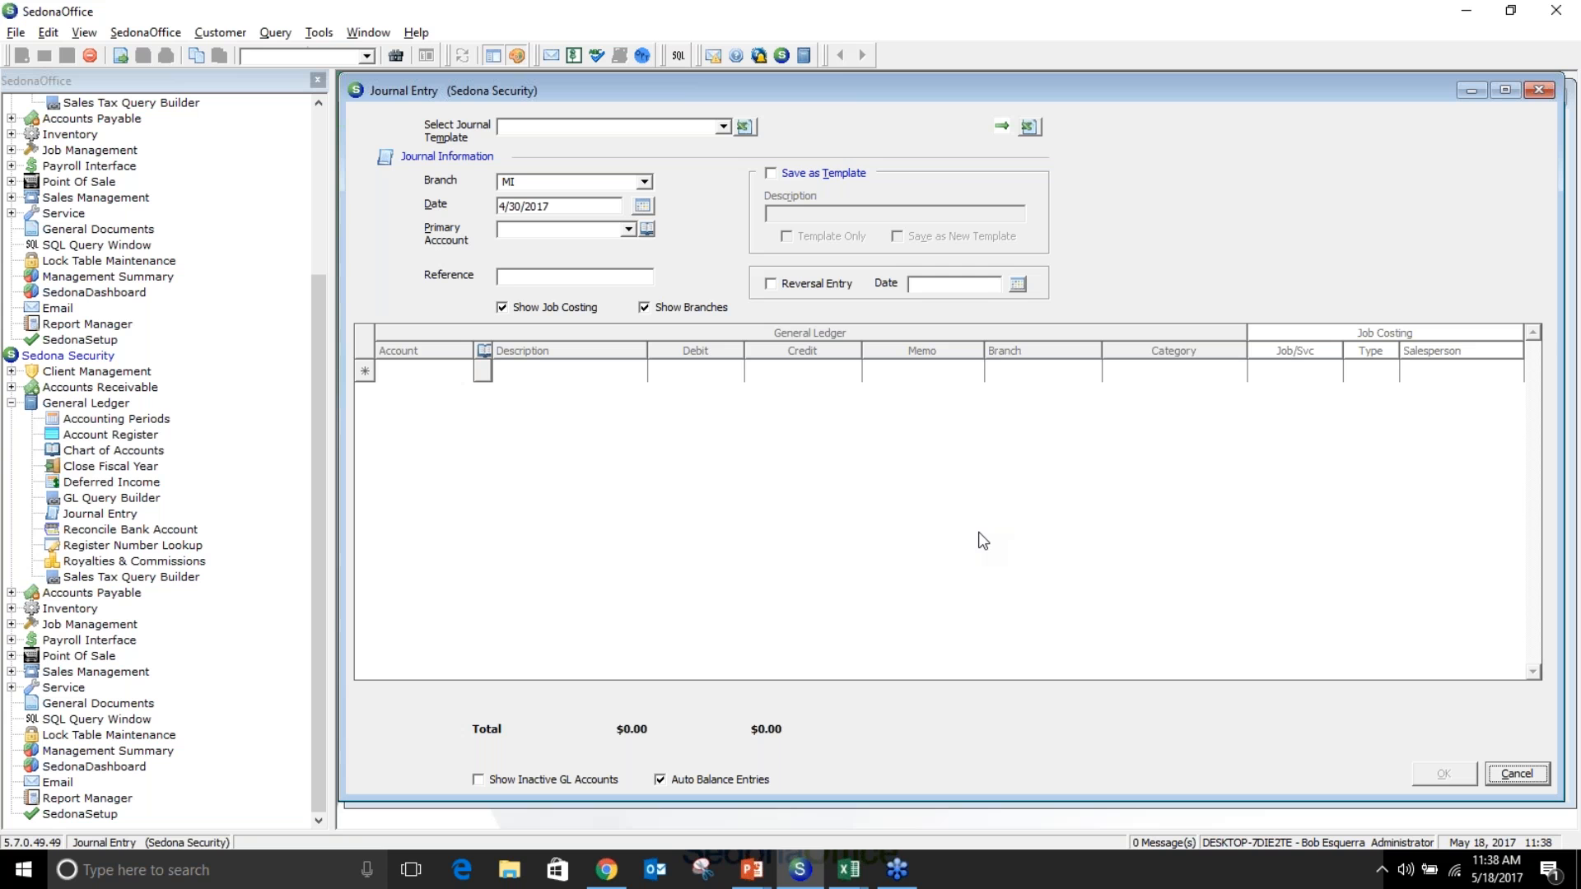
pyautogui.click(723, 127)
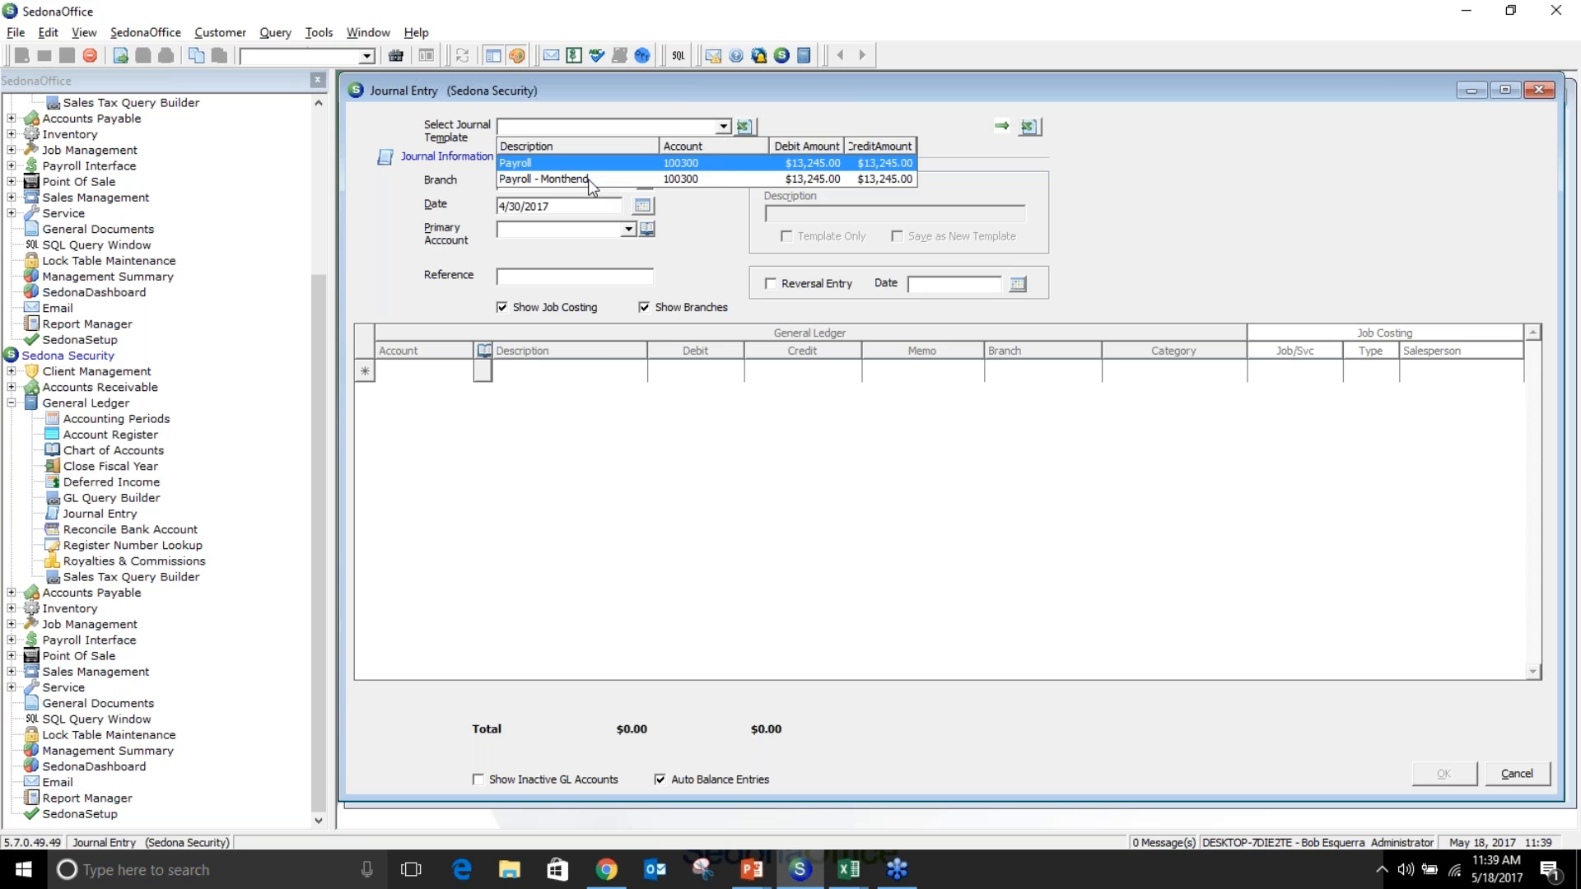
pyautogui.click(560, 179)
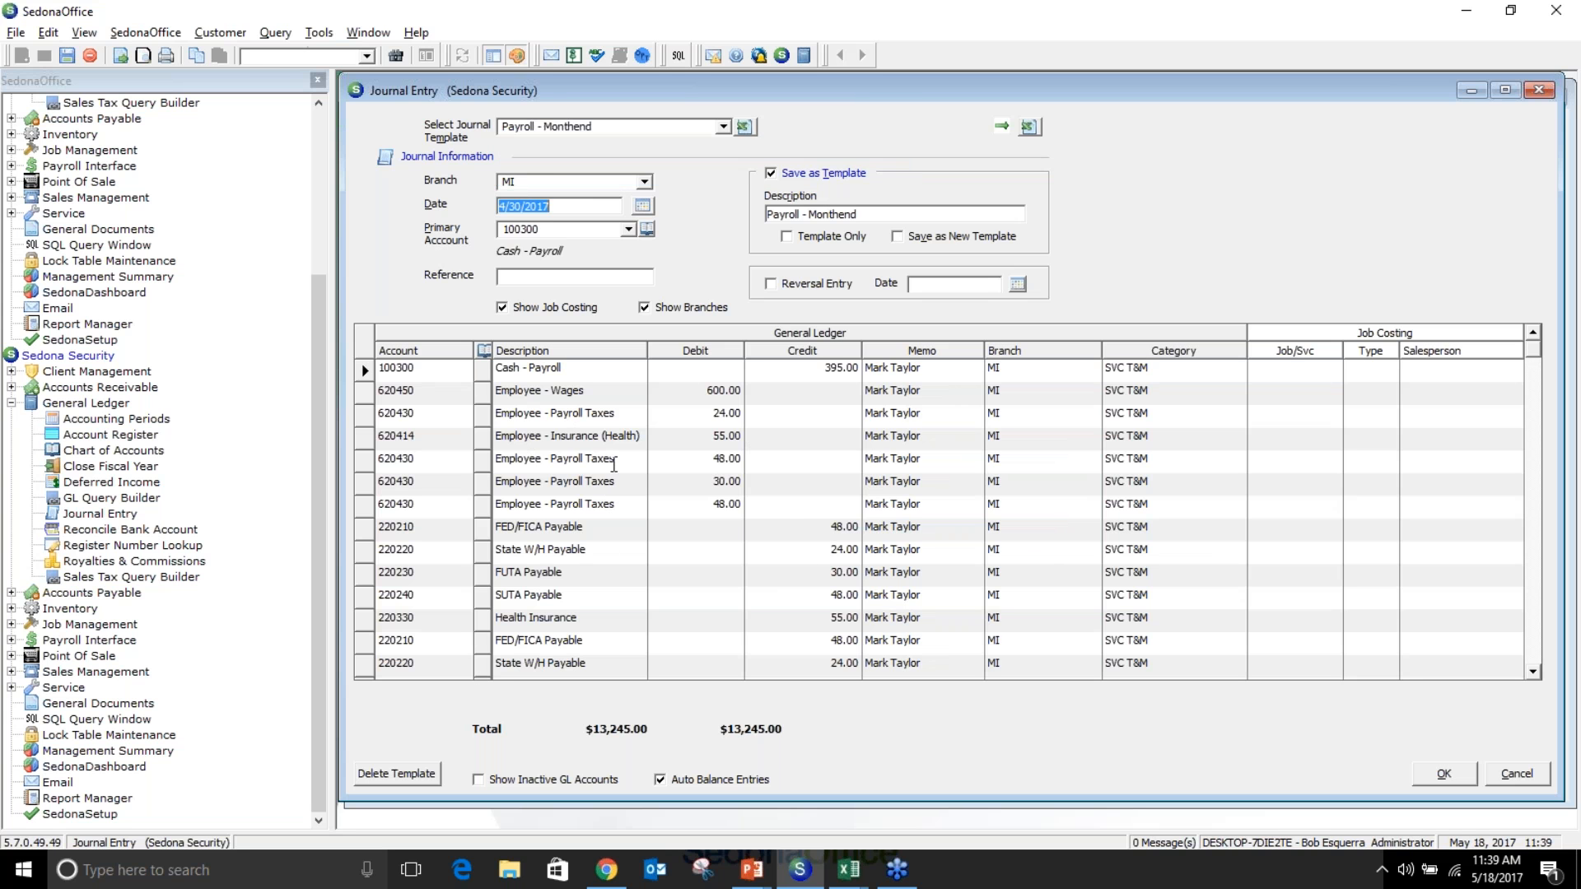
# Review the payroll template's journal lines, examining the accounts, debits, credits, memos, branches and categories
pyautogui.scroll(-1, 741, 453)
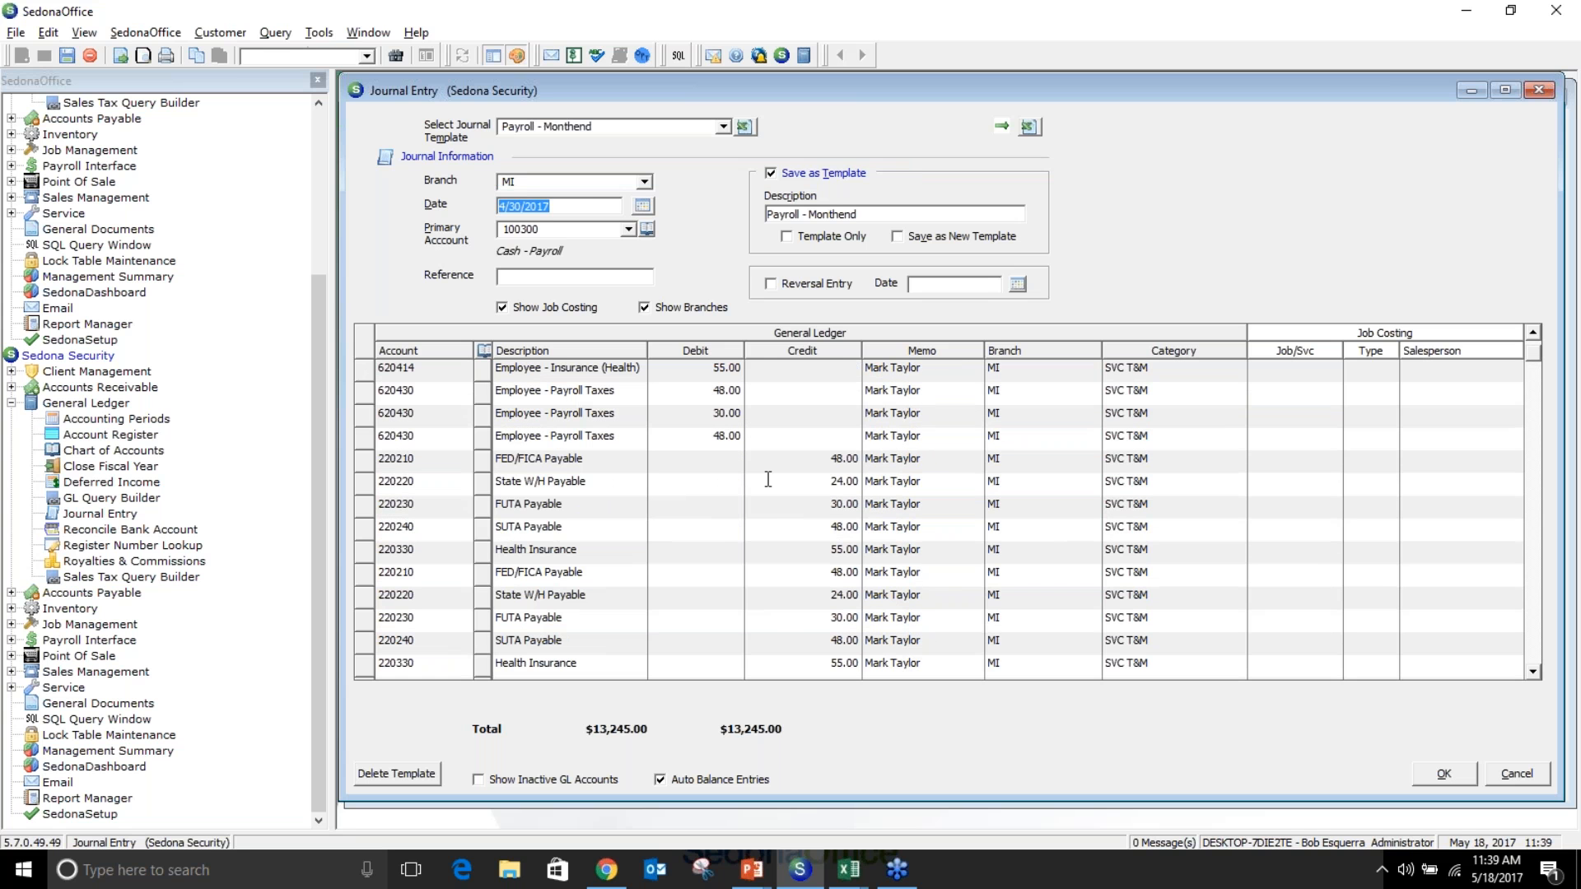
pyautogui.scroll(-15, 768, 480)
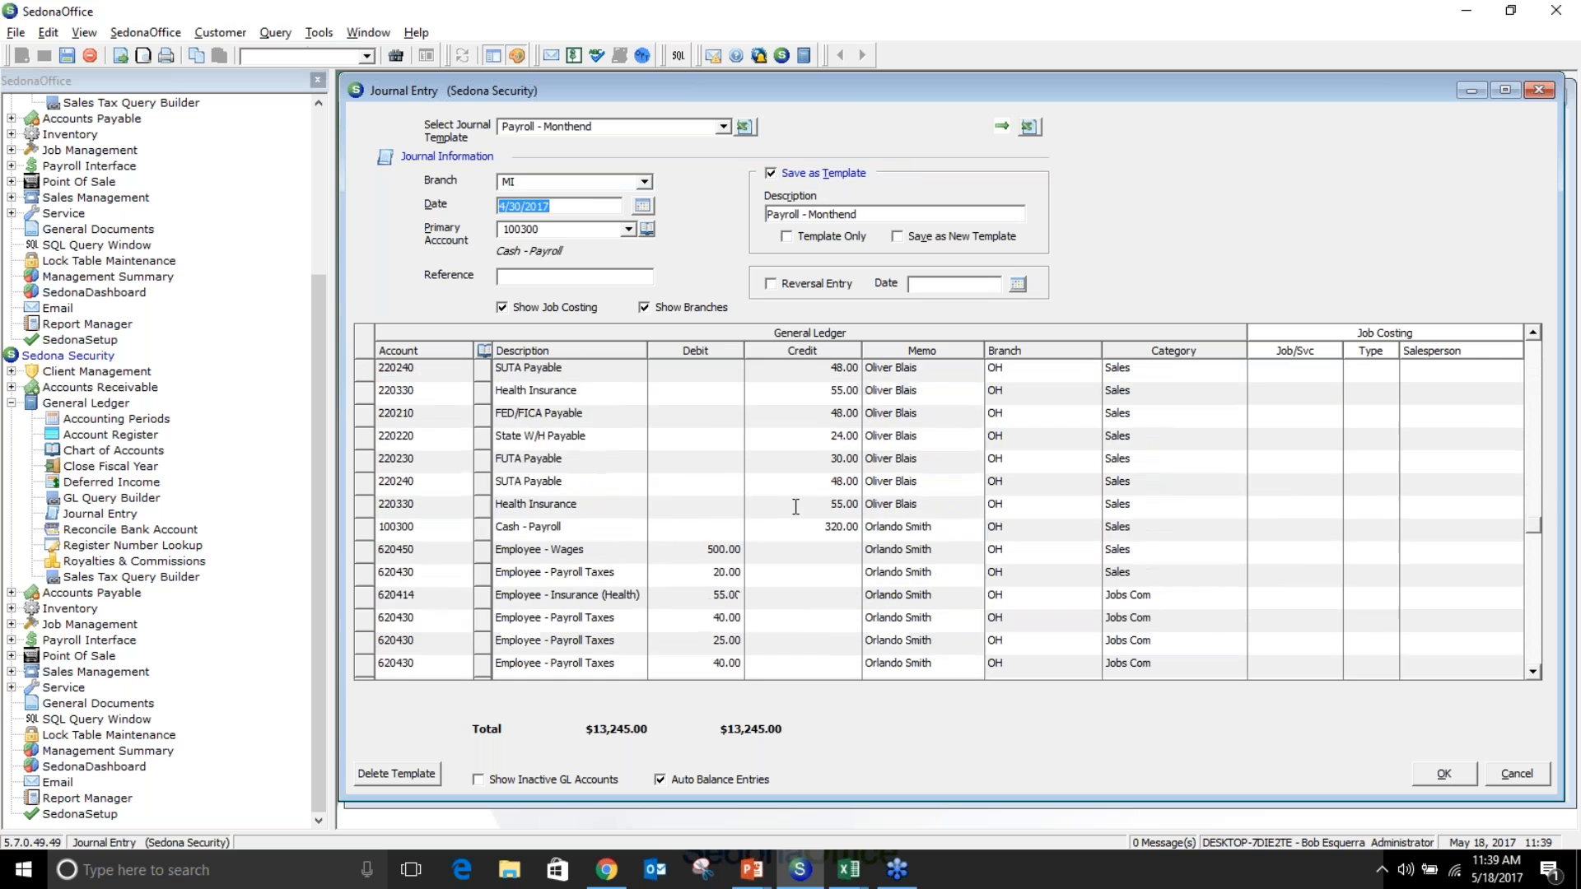
pyautogui.scroll(-12, 796, 506)
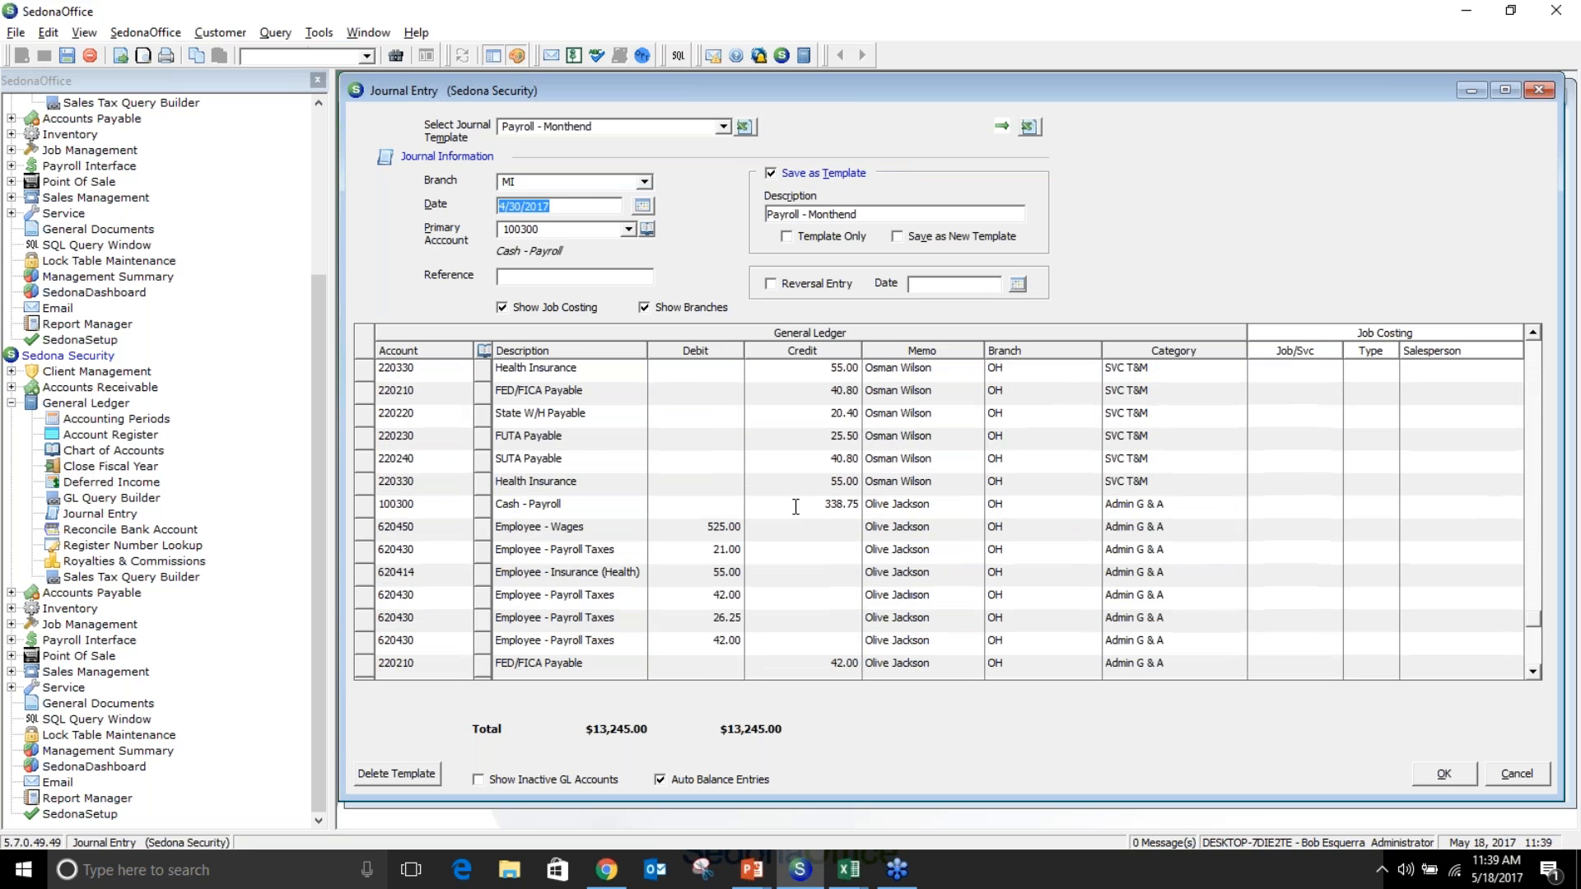
pyautogui.scroll(3, 796, 506)
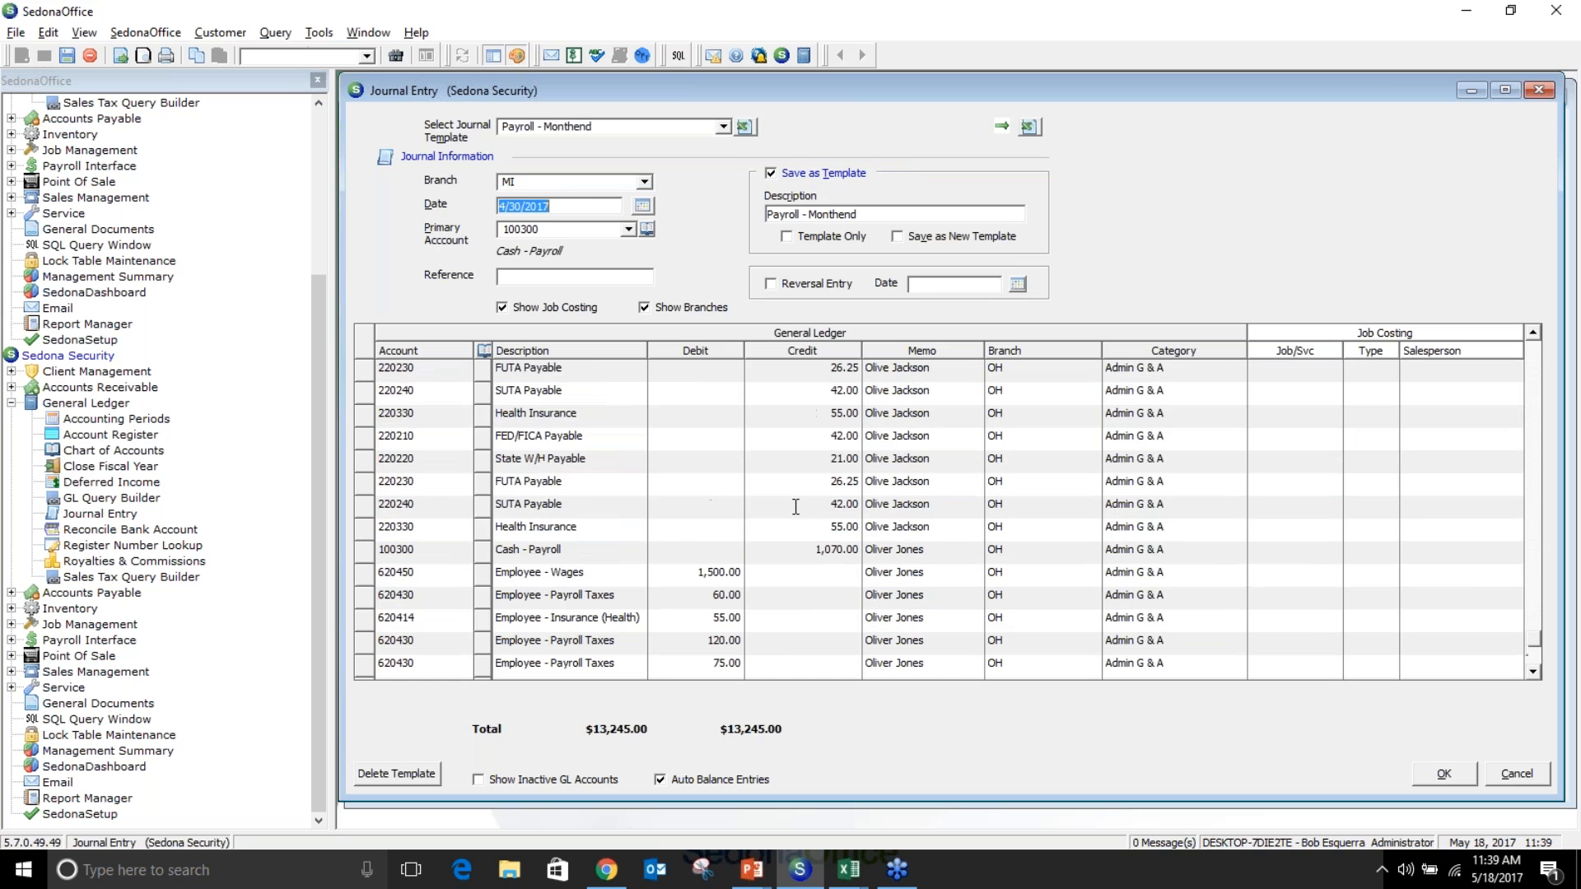
pyautogui.scroll(5, 795, 507)
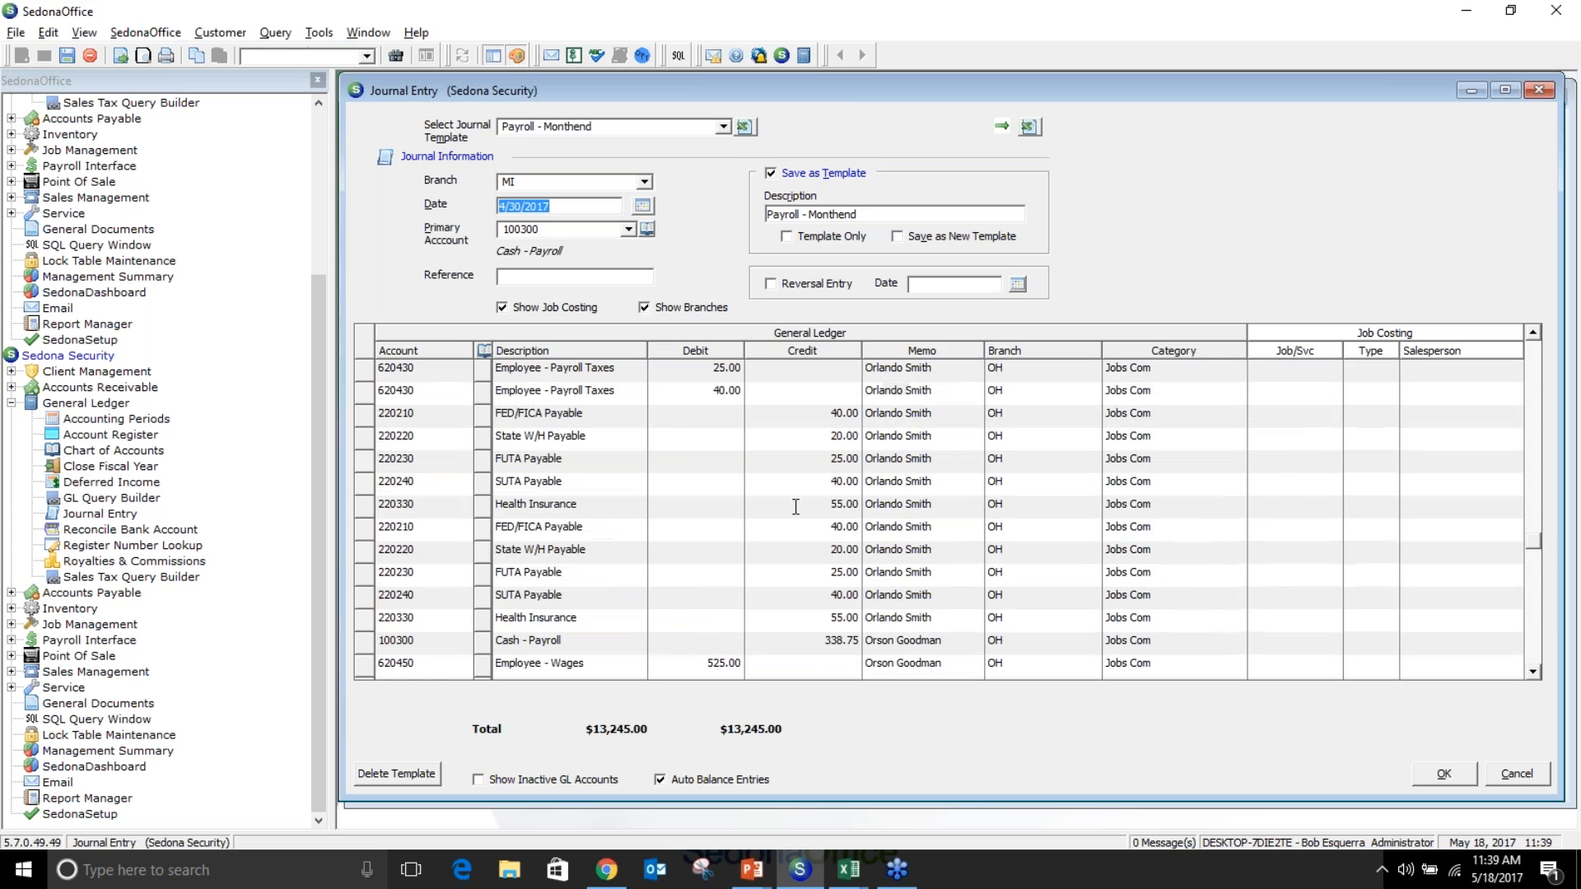
pyautogui.scroll(4, 796, 506)
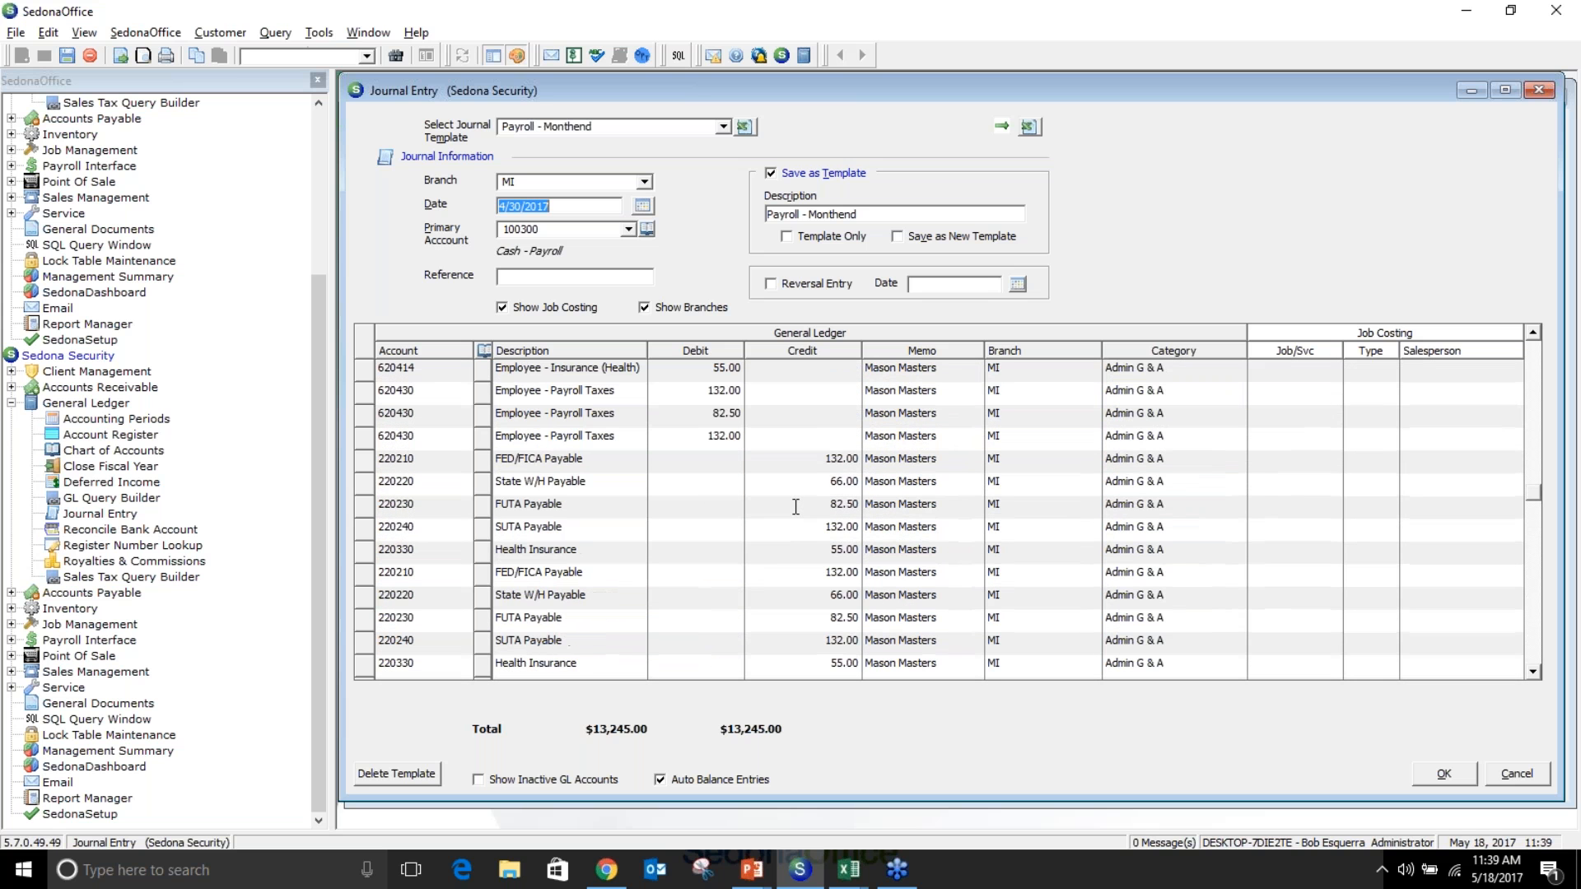
pyautogui.scroll(5, 795, 506)
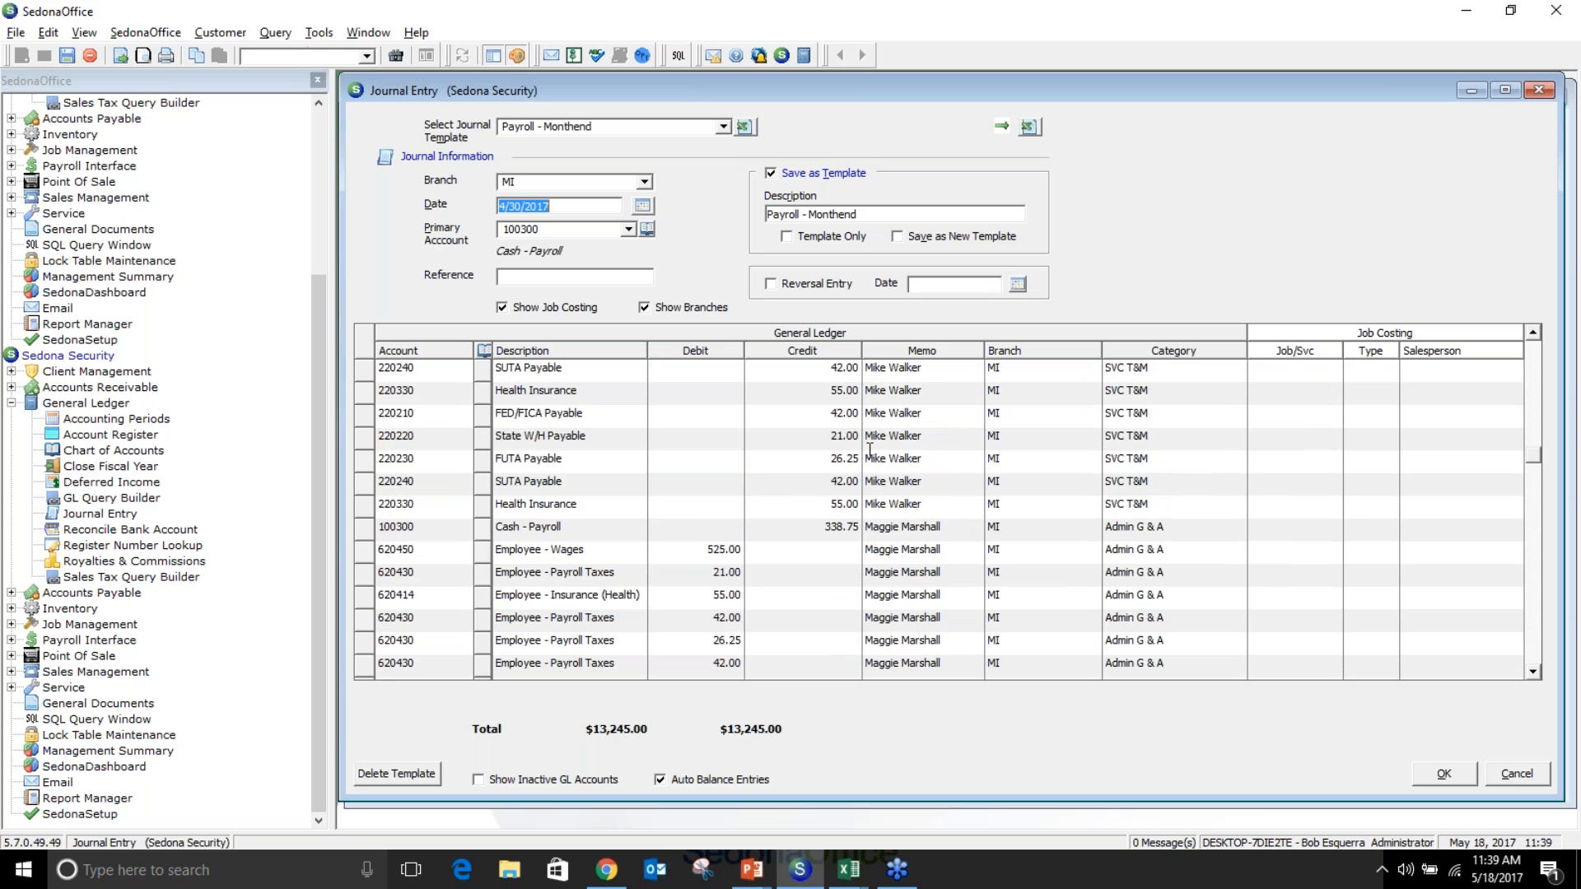
pyautogui.scroll(3, 870, 449)
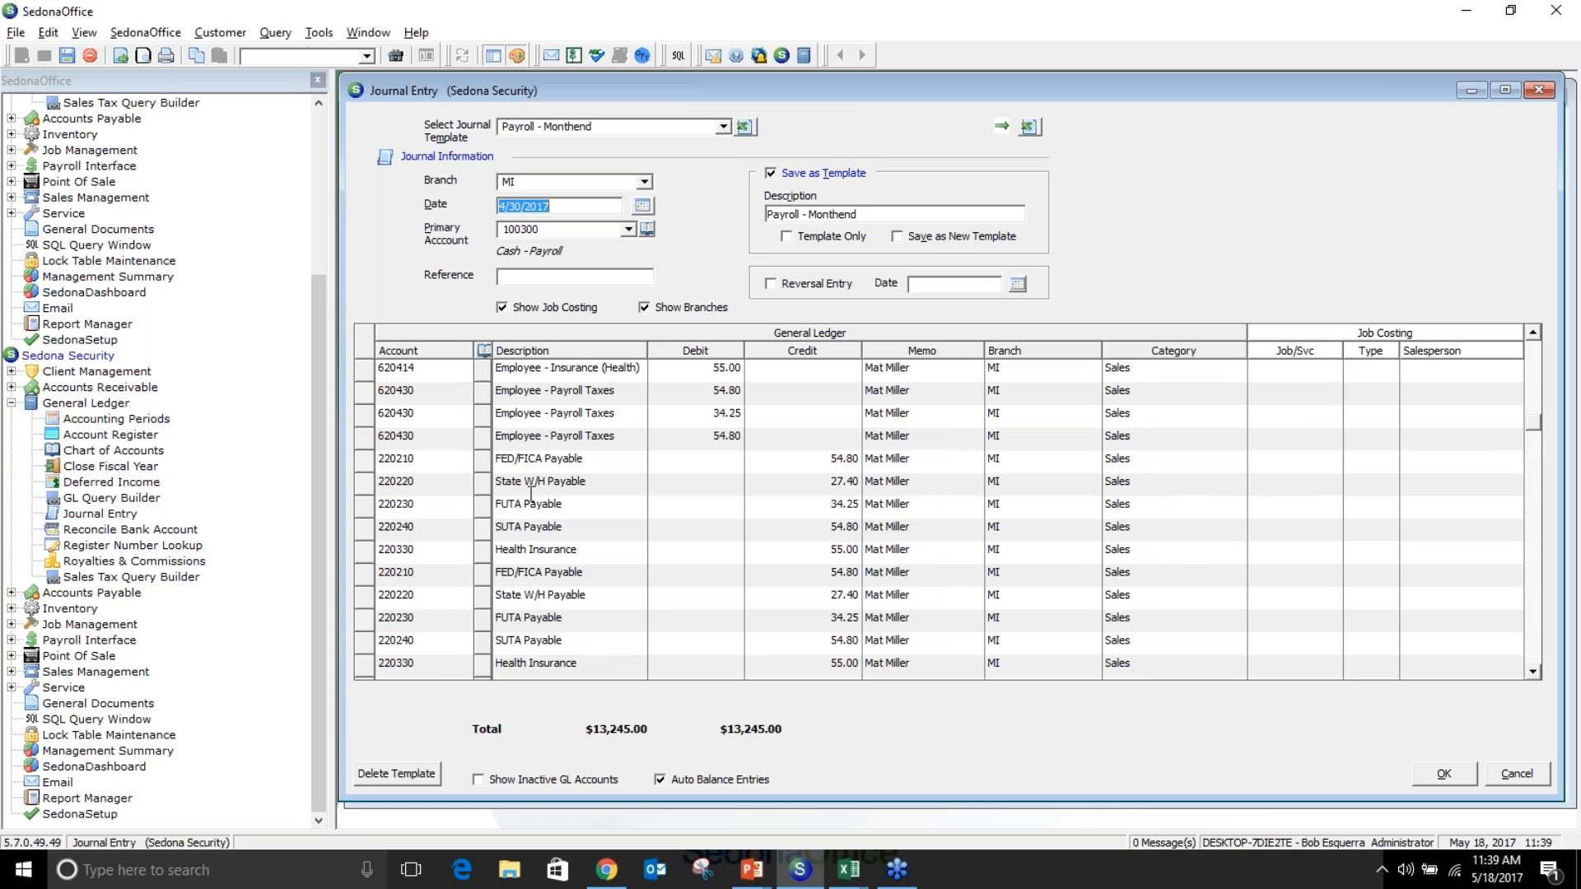
pyautogui.scroll(8, 688, 491)
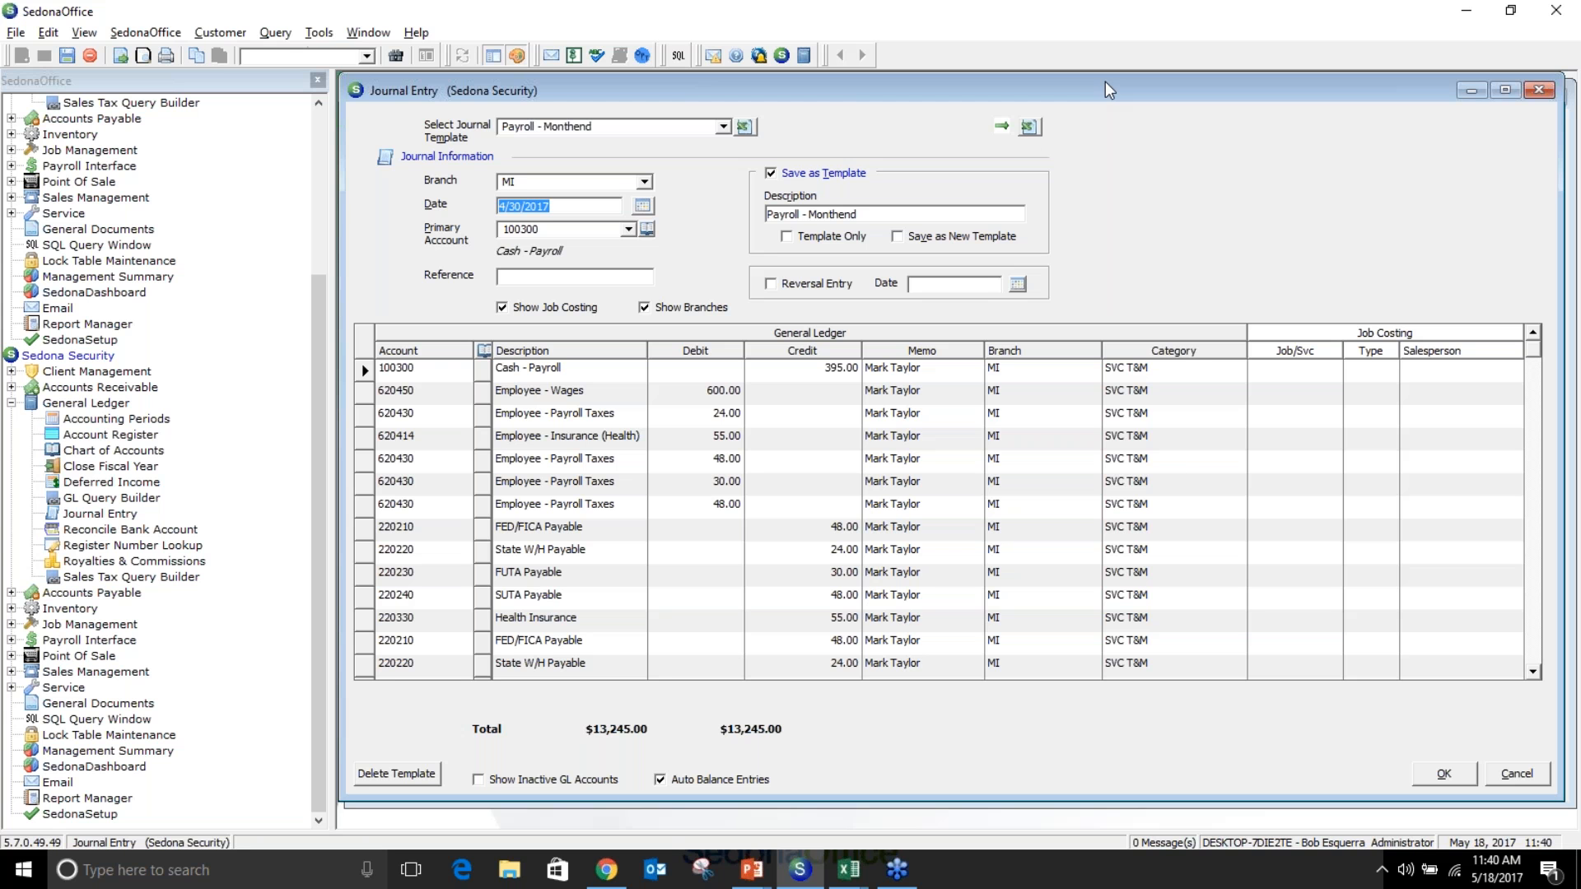
# Close the payroll journal entry window and open the General Ledger Account Register
pyautogui.moveTo(1104, 81); pyautogui.dragTo(991, 88)
pyautogui.moveTo(1213, 97); pyautogui.dragTo(946, 97)
pyautogui.click(1156, 96)
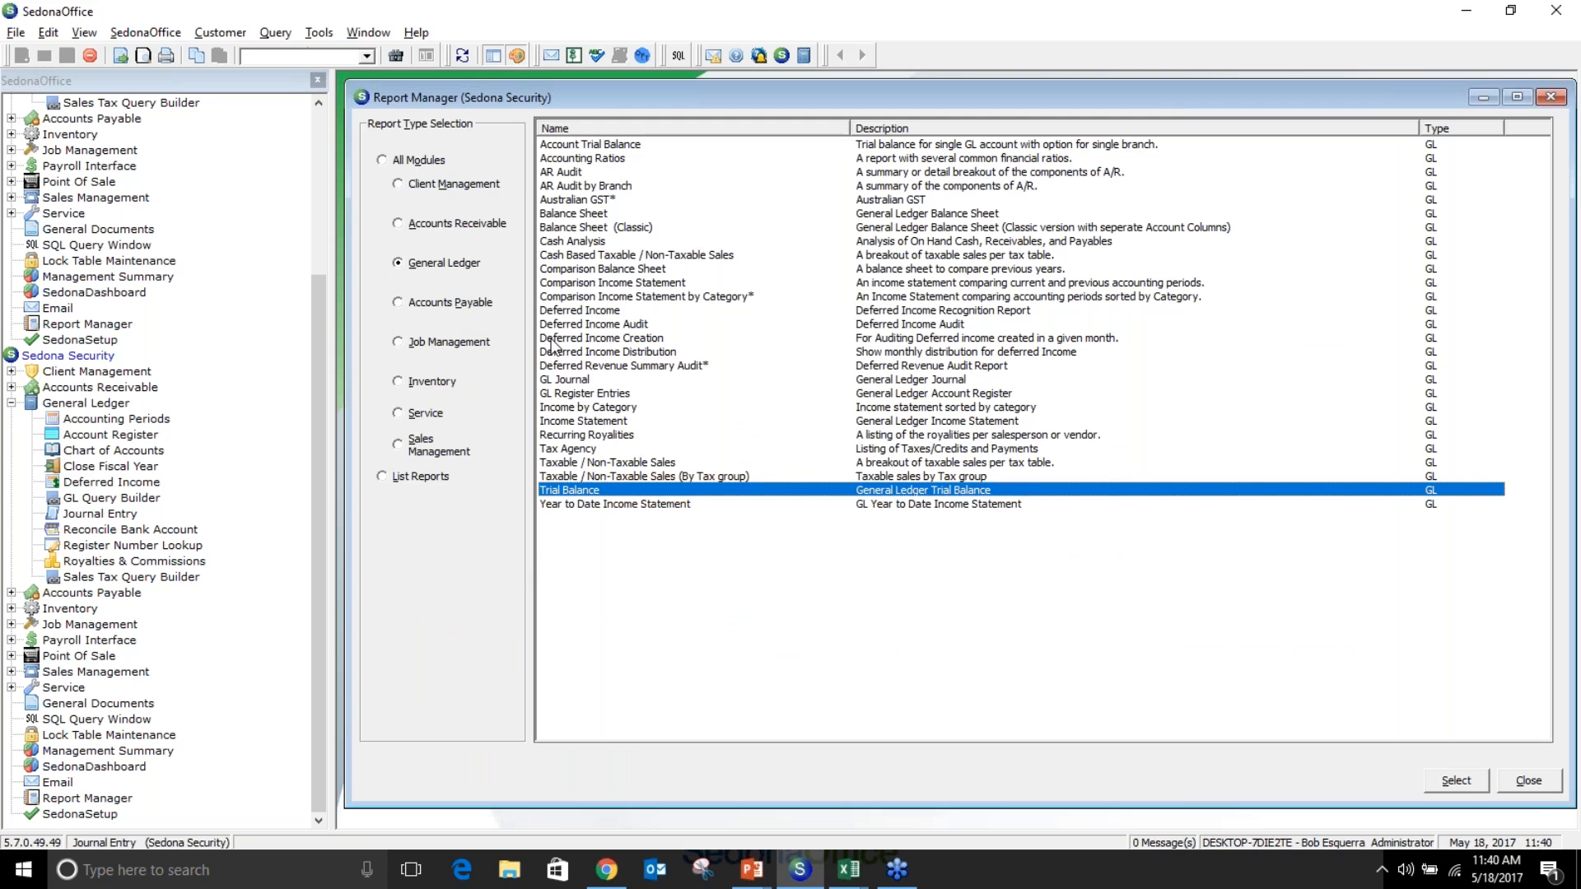
pyautogui.click(113, 437)
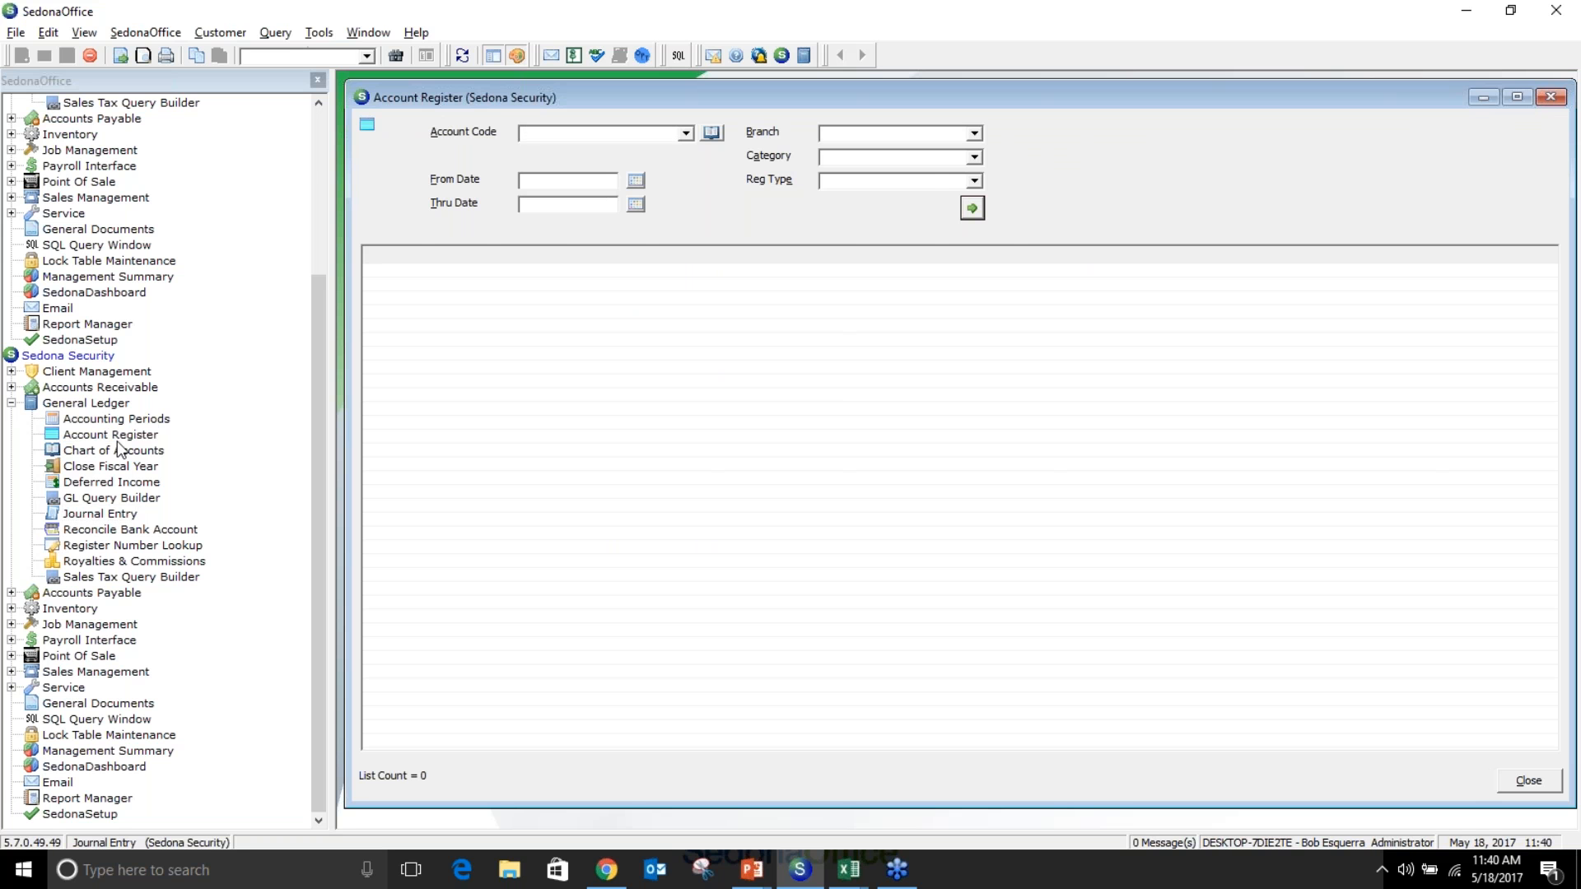
# Switch to the PowerPoint slide show and advance through the SedonaOffice Financials slides to the Account Register for analysis slide
pyautogui.hotkey('alt', 'Tab')
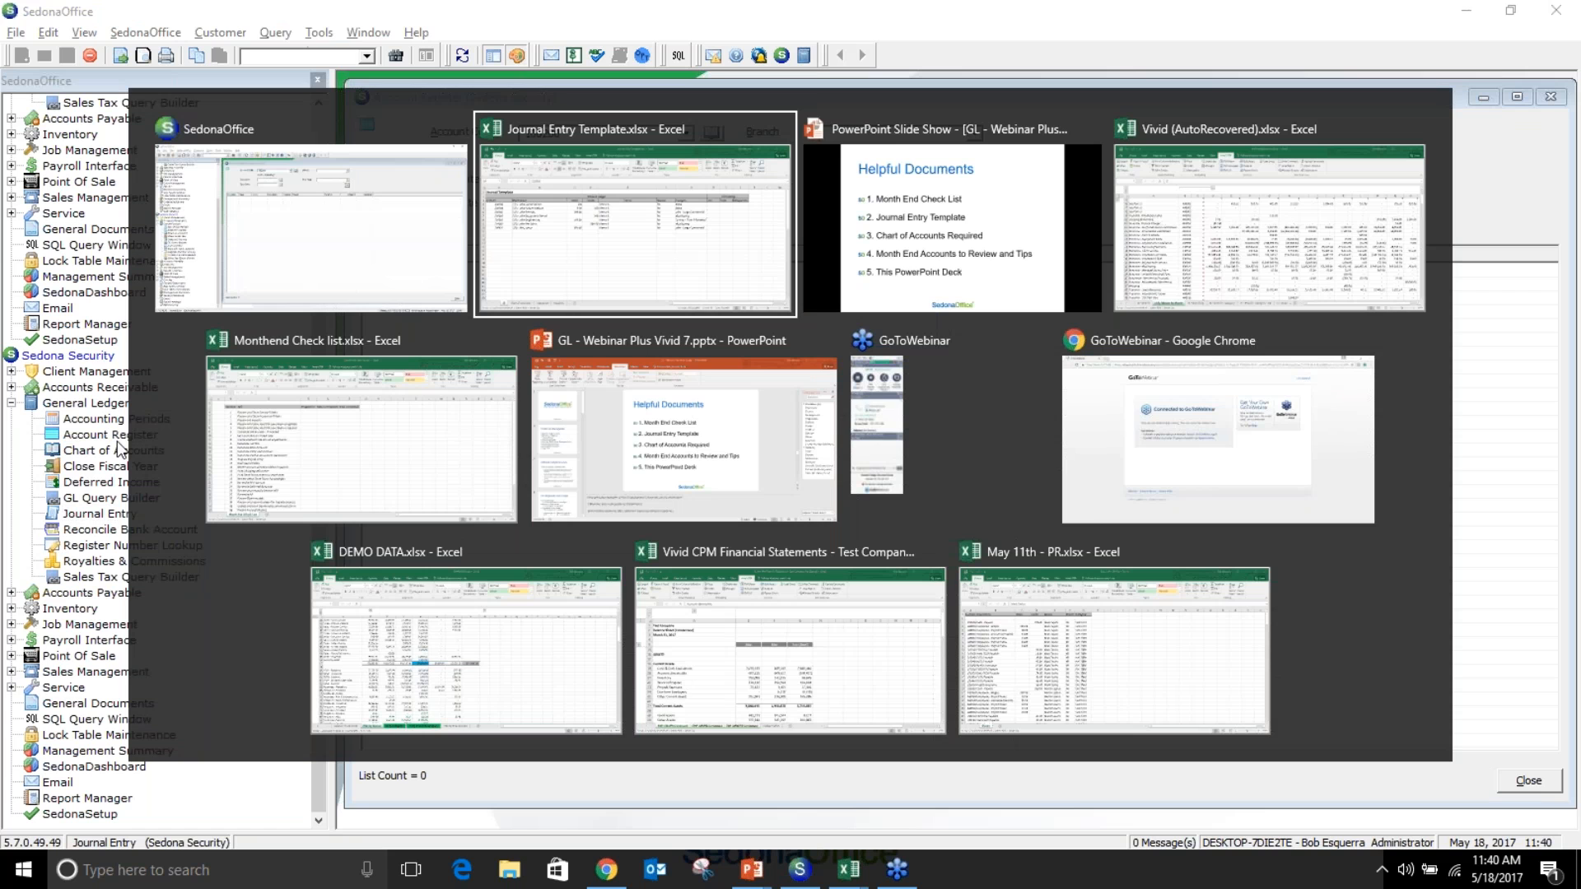
pyautogui.hotkey('alt', 'Tab')
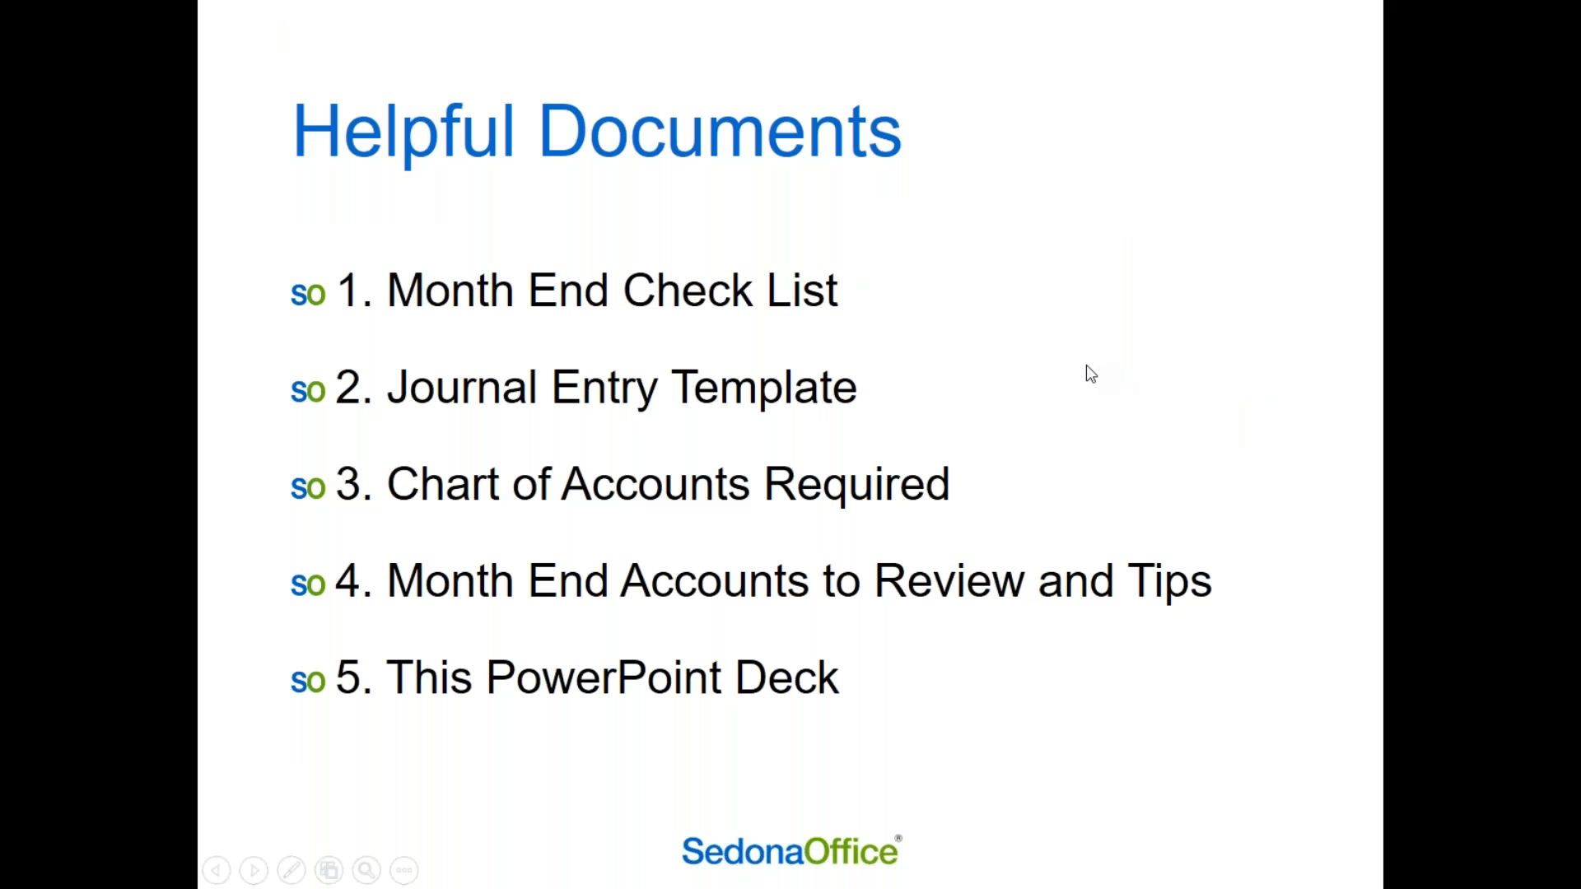
pyautogui.click(1088, 367)
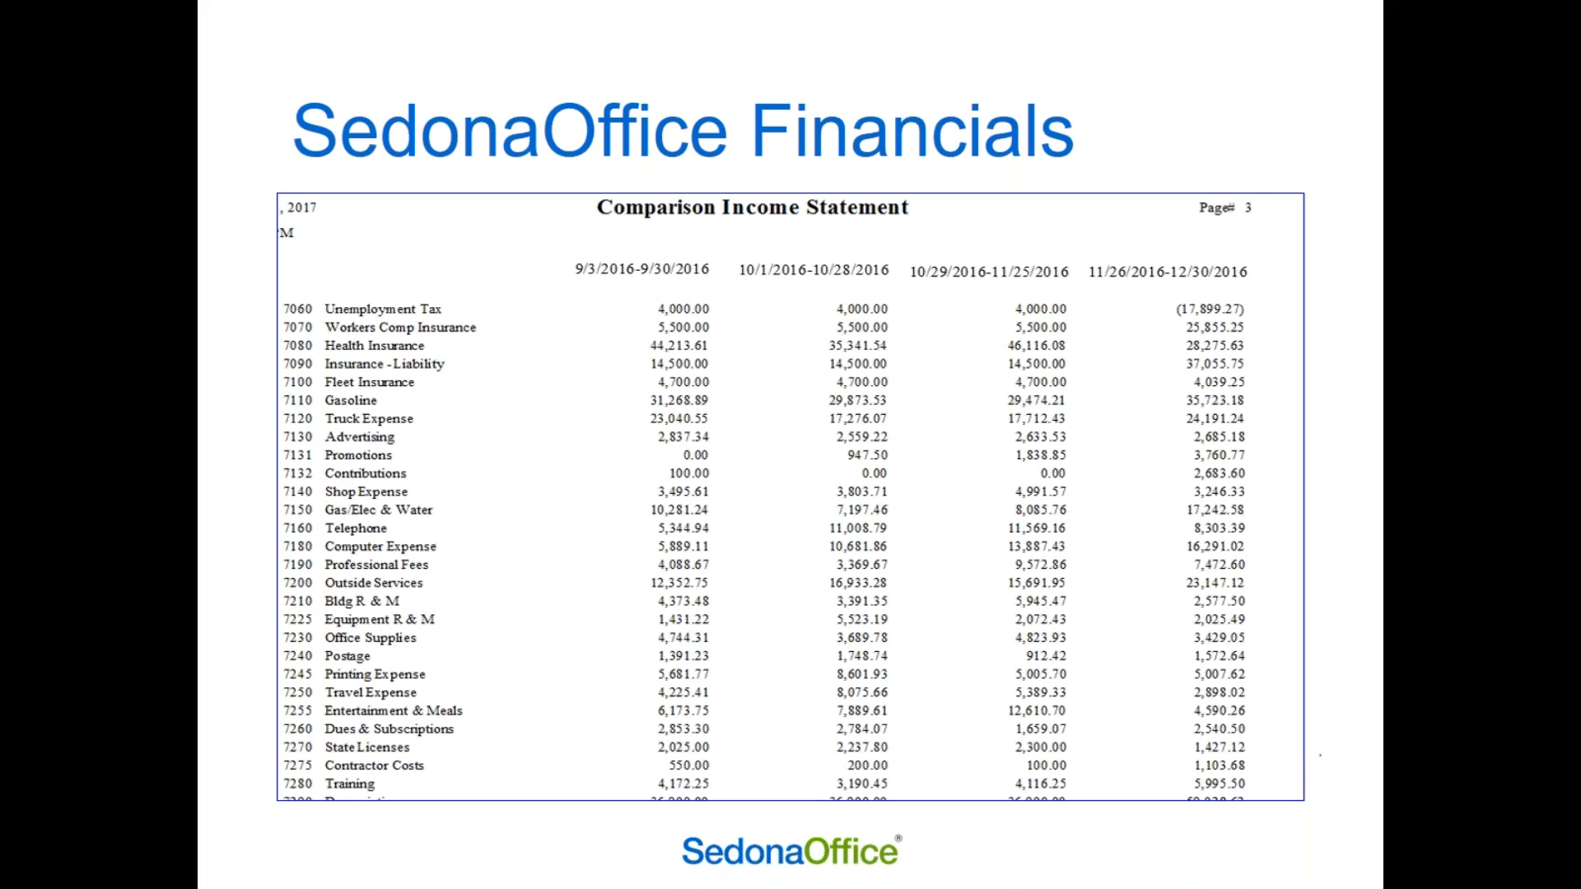
pyautogui.click(1071, 289)
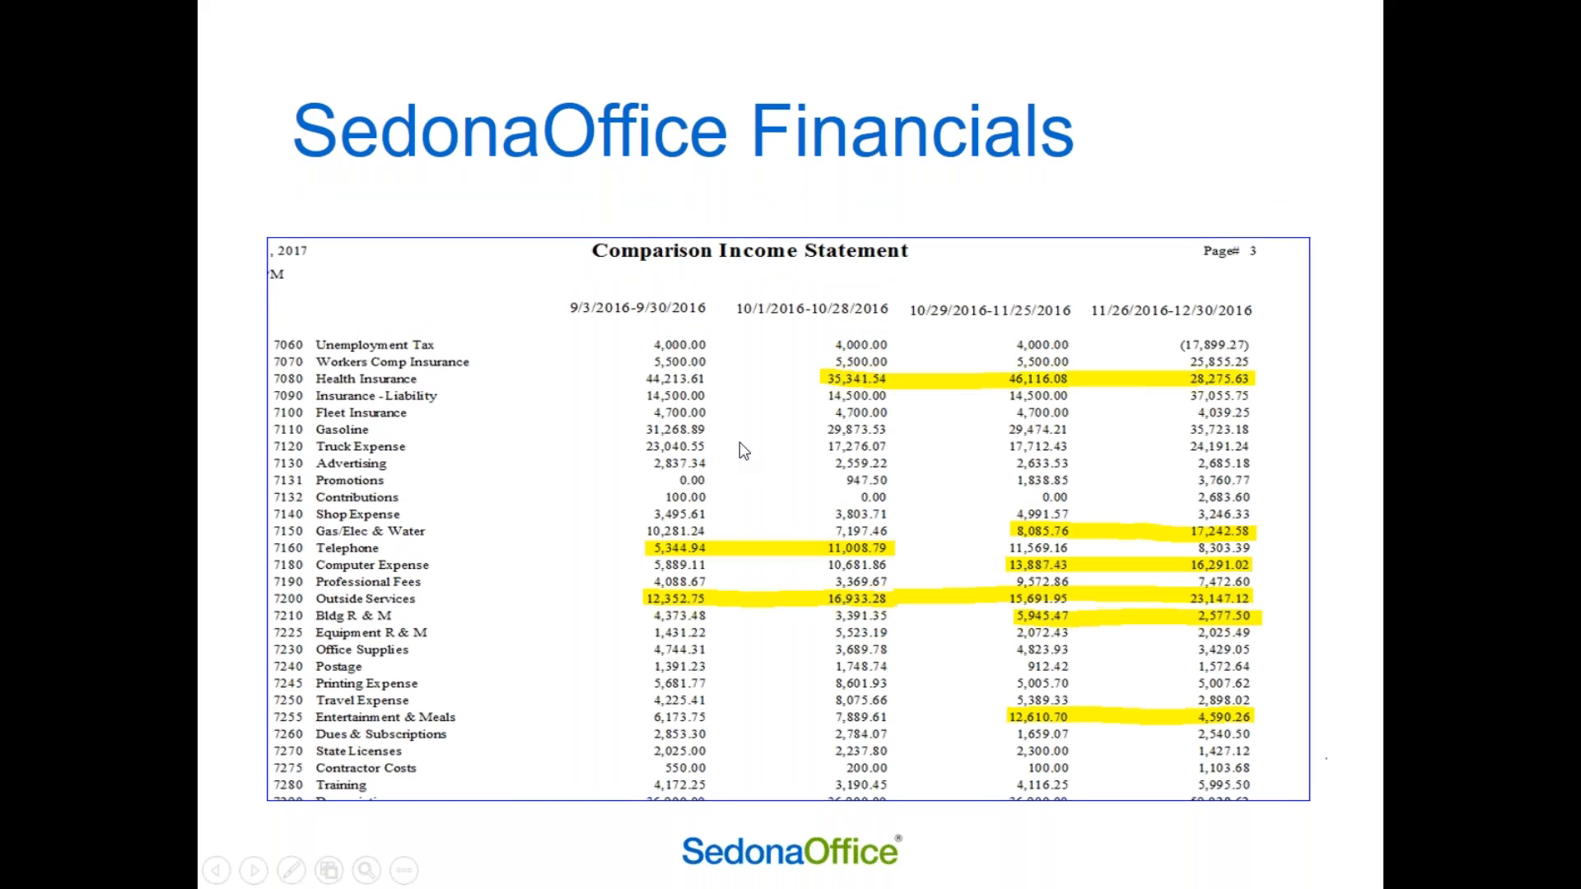
pyautogui.click(704, 425)
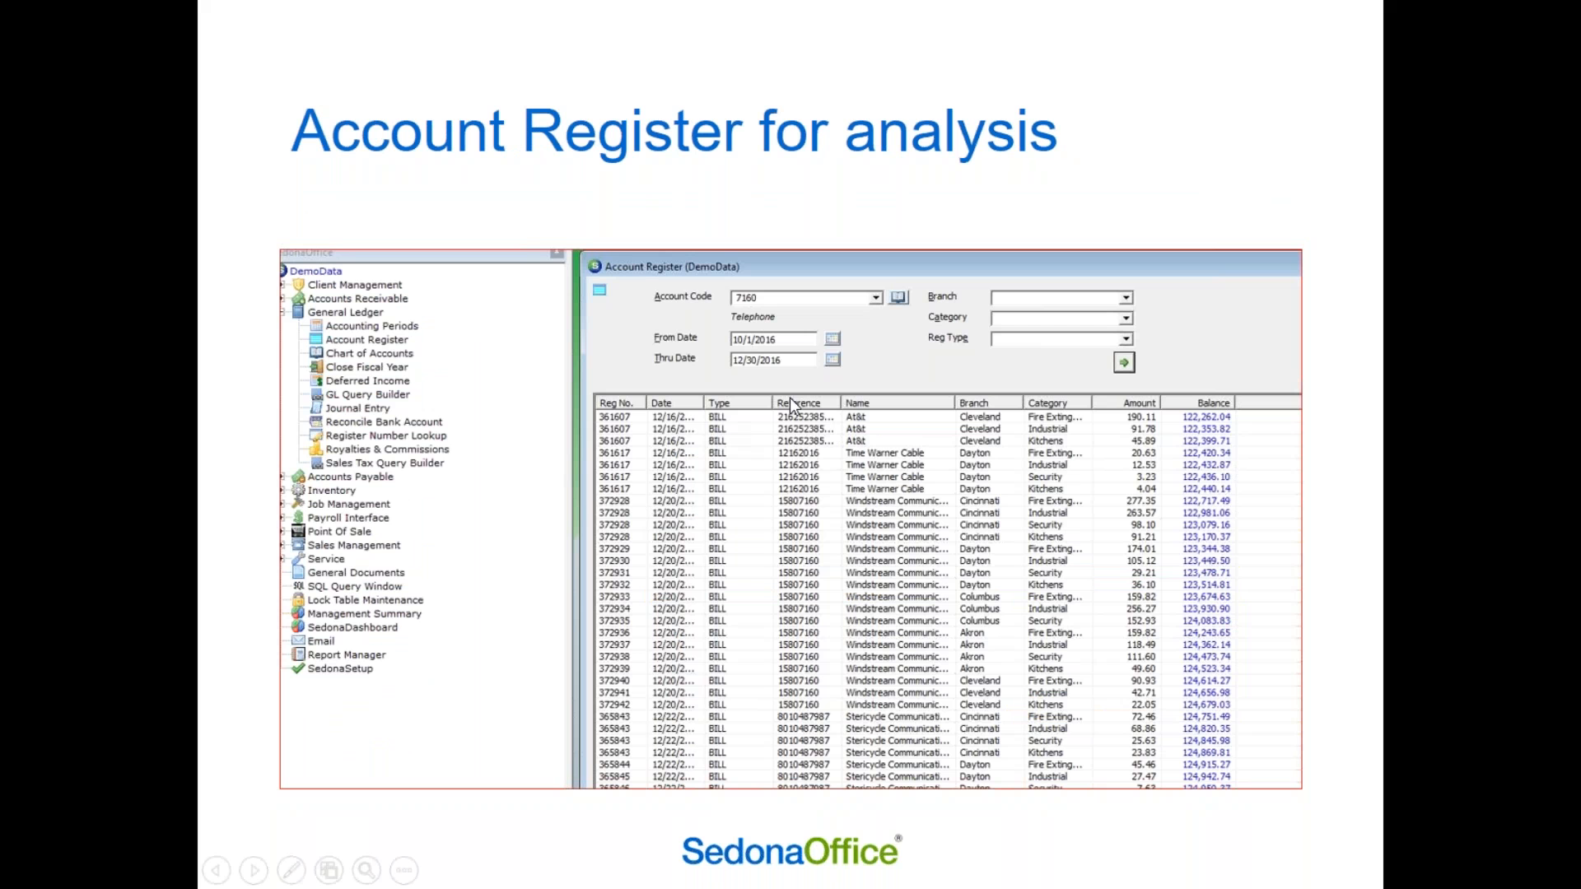
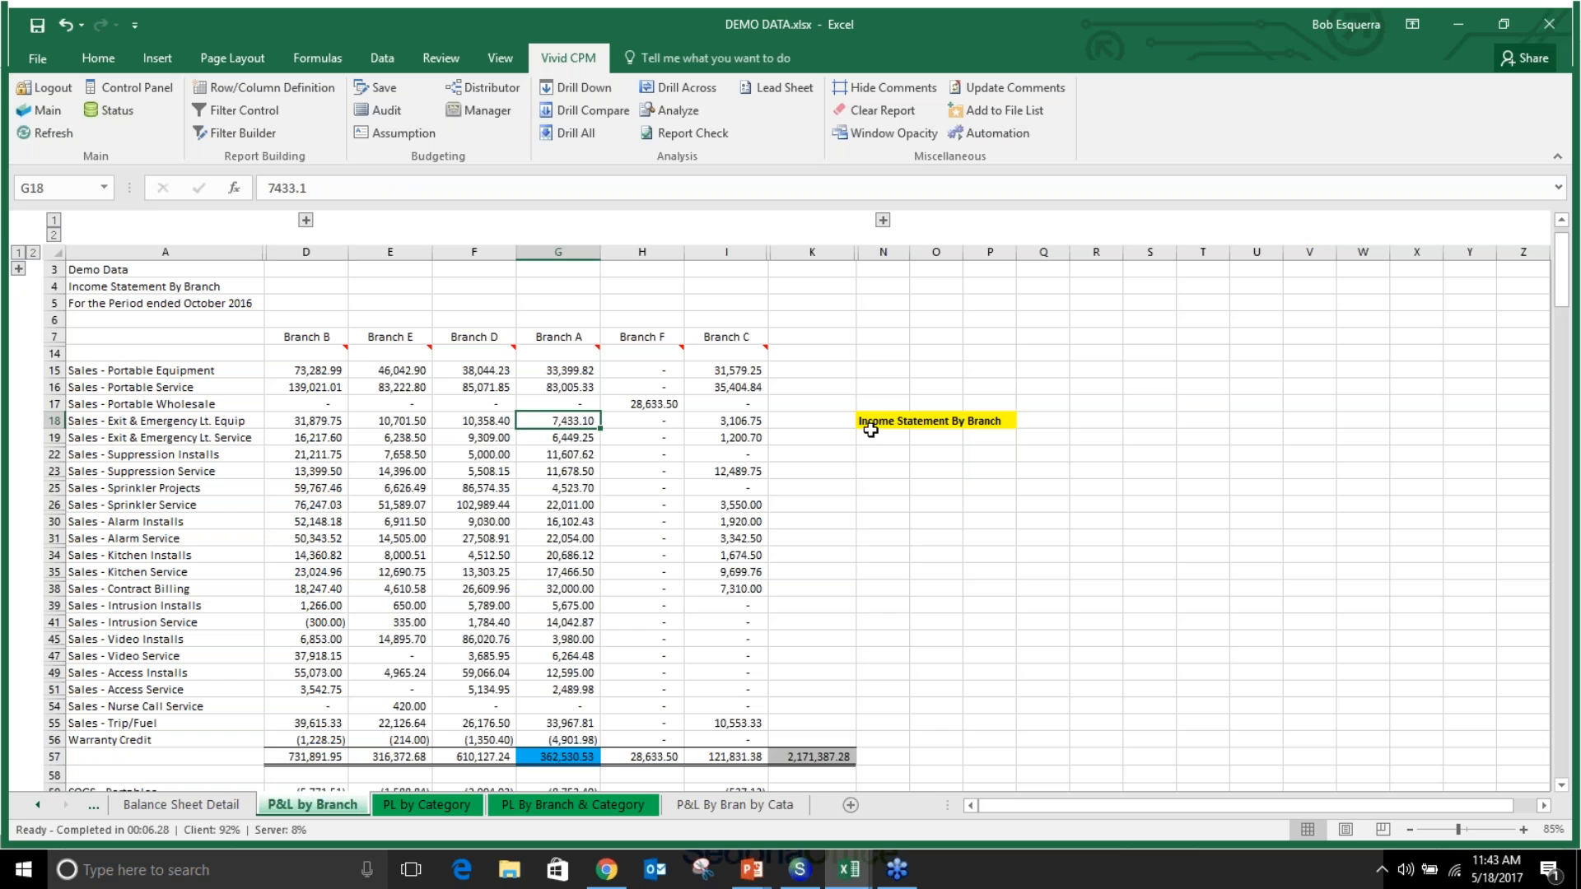
# Compare the P&L by Branch and PL by Category income statements in DEMO DATA.xlsx
pyautogui.click(885, 420)
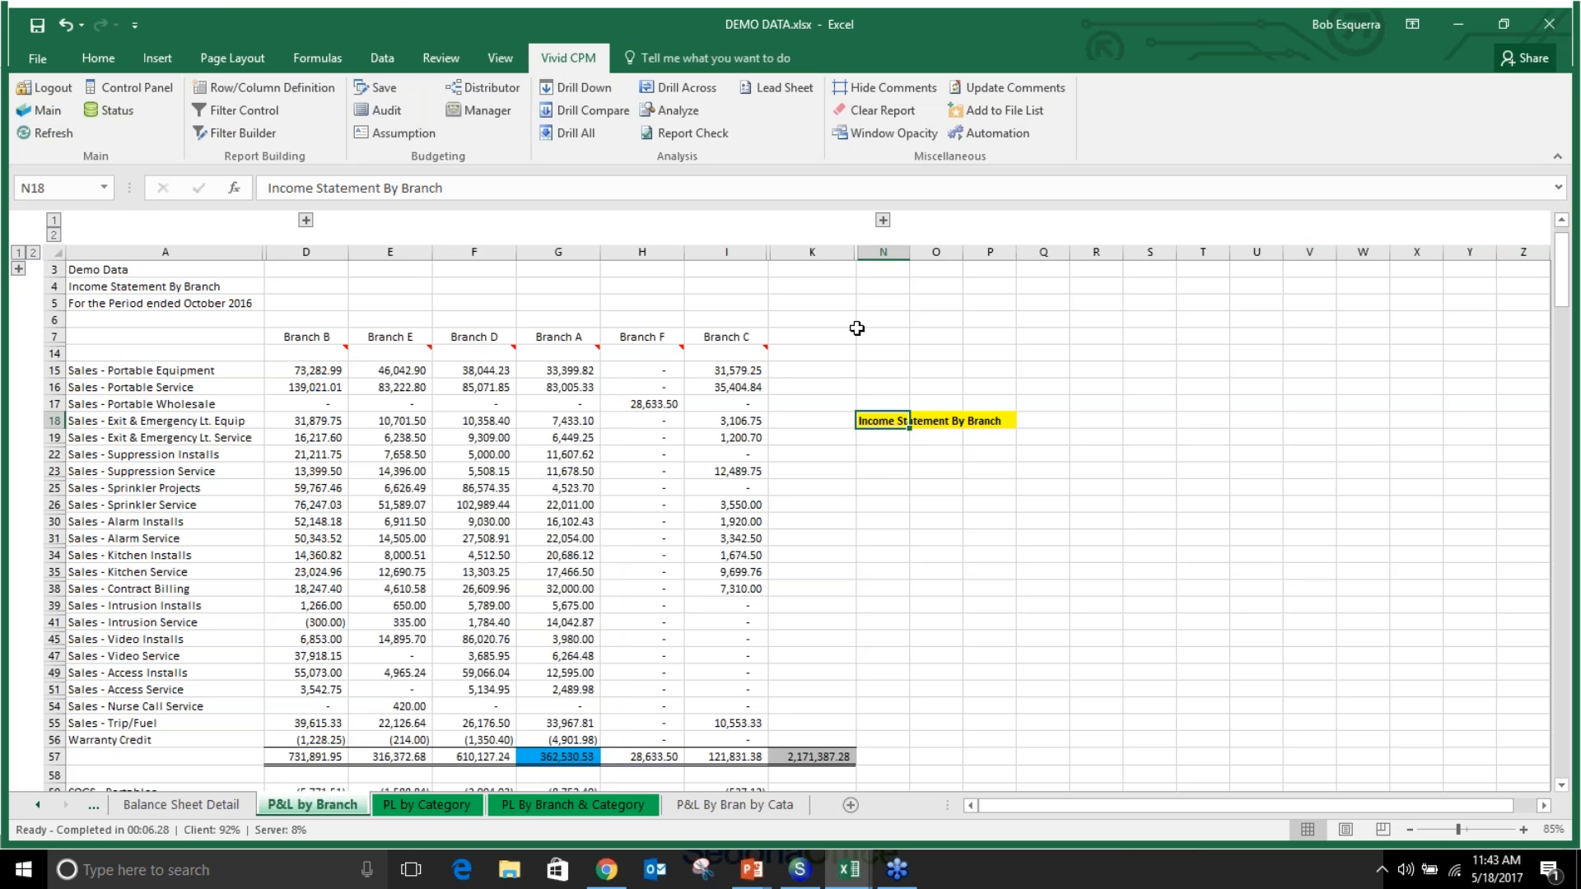
pyautogui.click(395, 808)
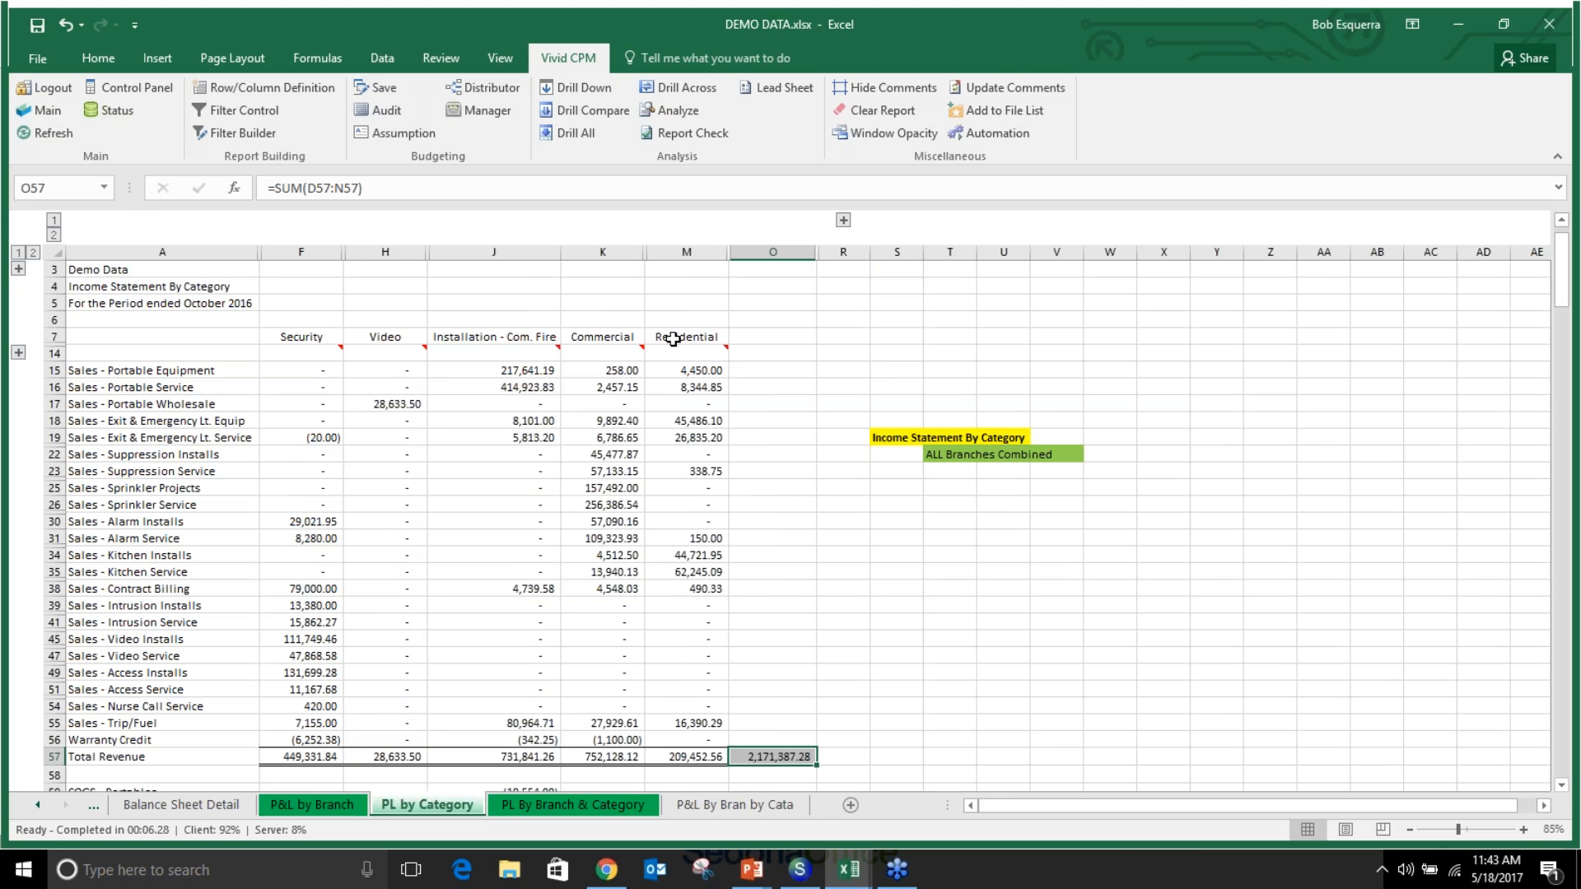
pyautogui.click(328, 805)
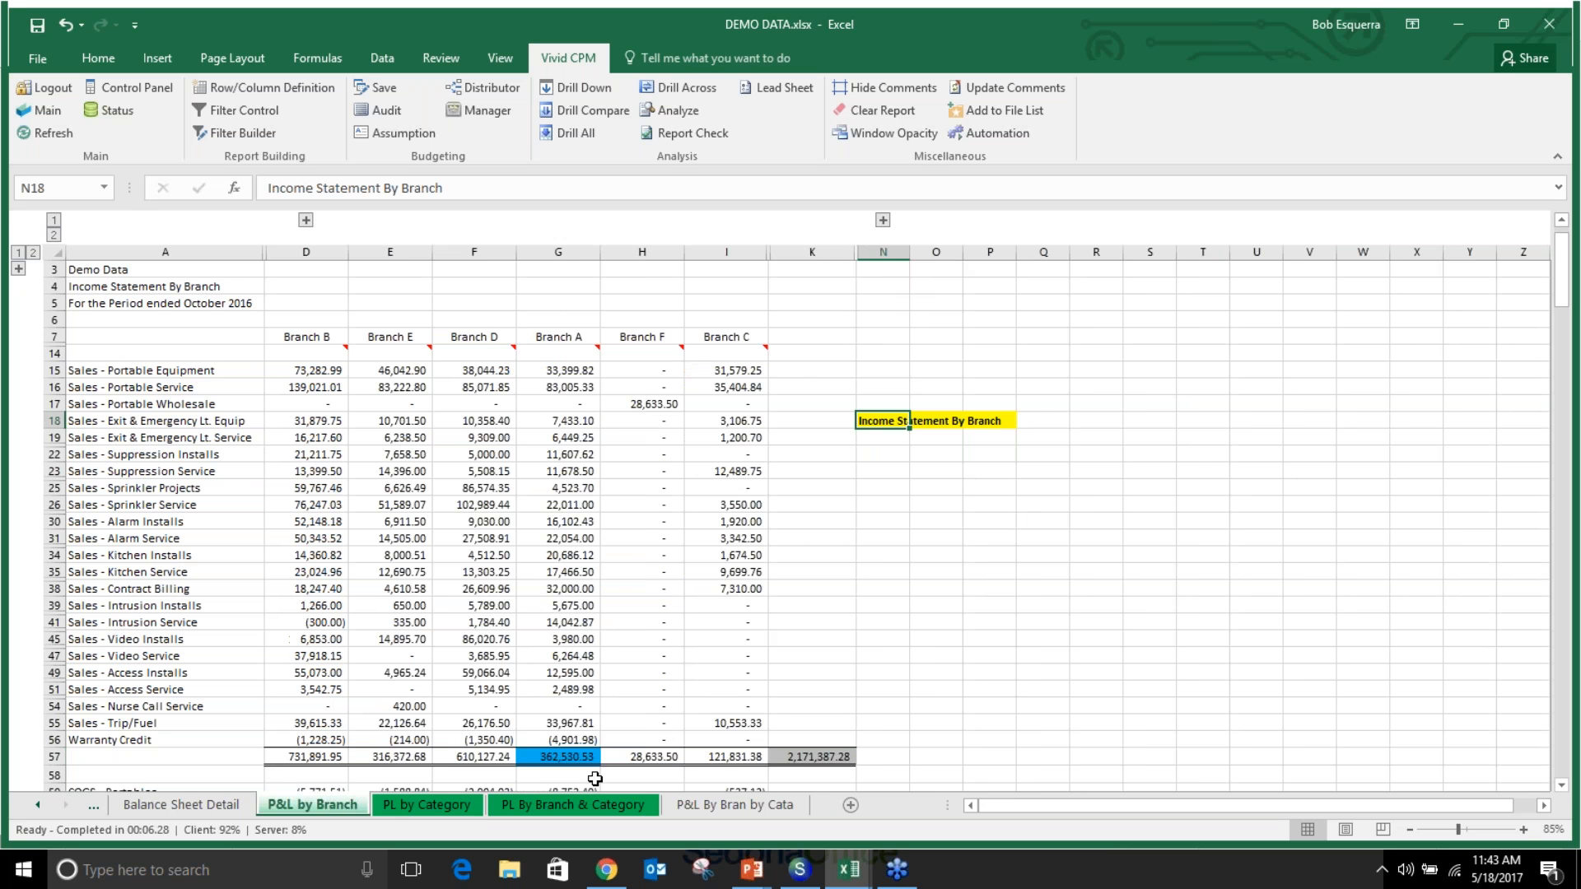
pyautogui.click(437, 807)
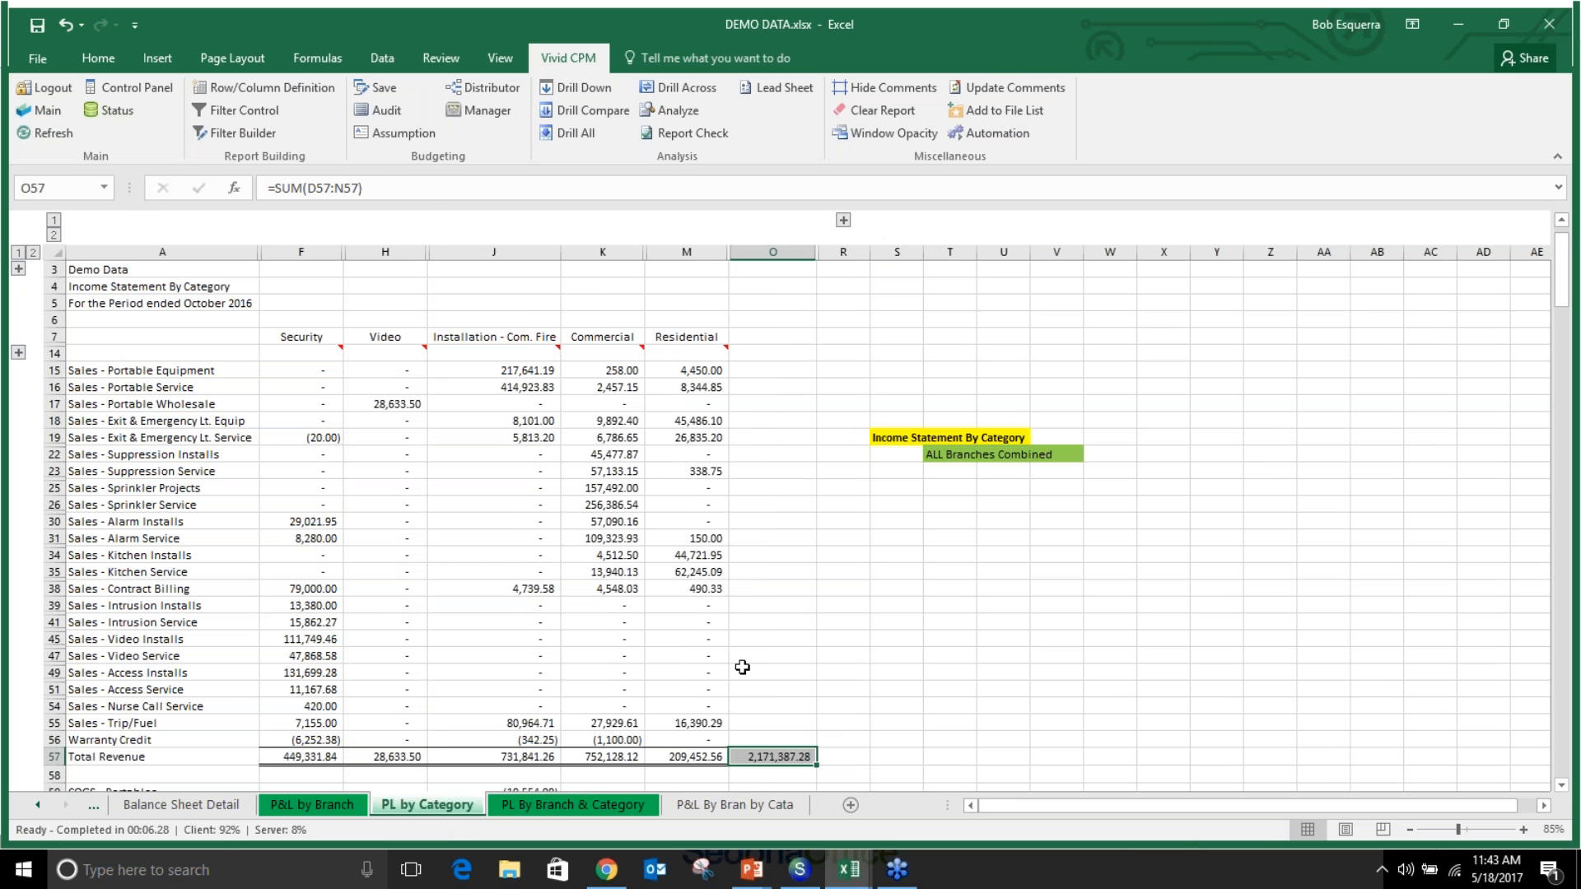
# Check the total revenue on PL By Branch & Category against Branch A's cells G15:G56 on P&L by Branch, and revisit PL by Category
pyautogui.click(559, 811)
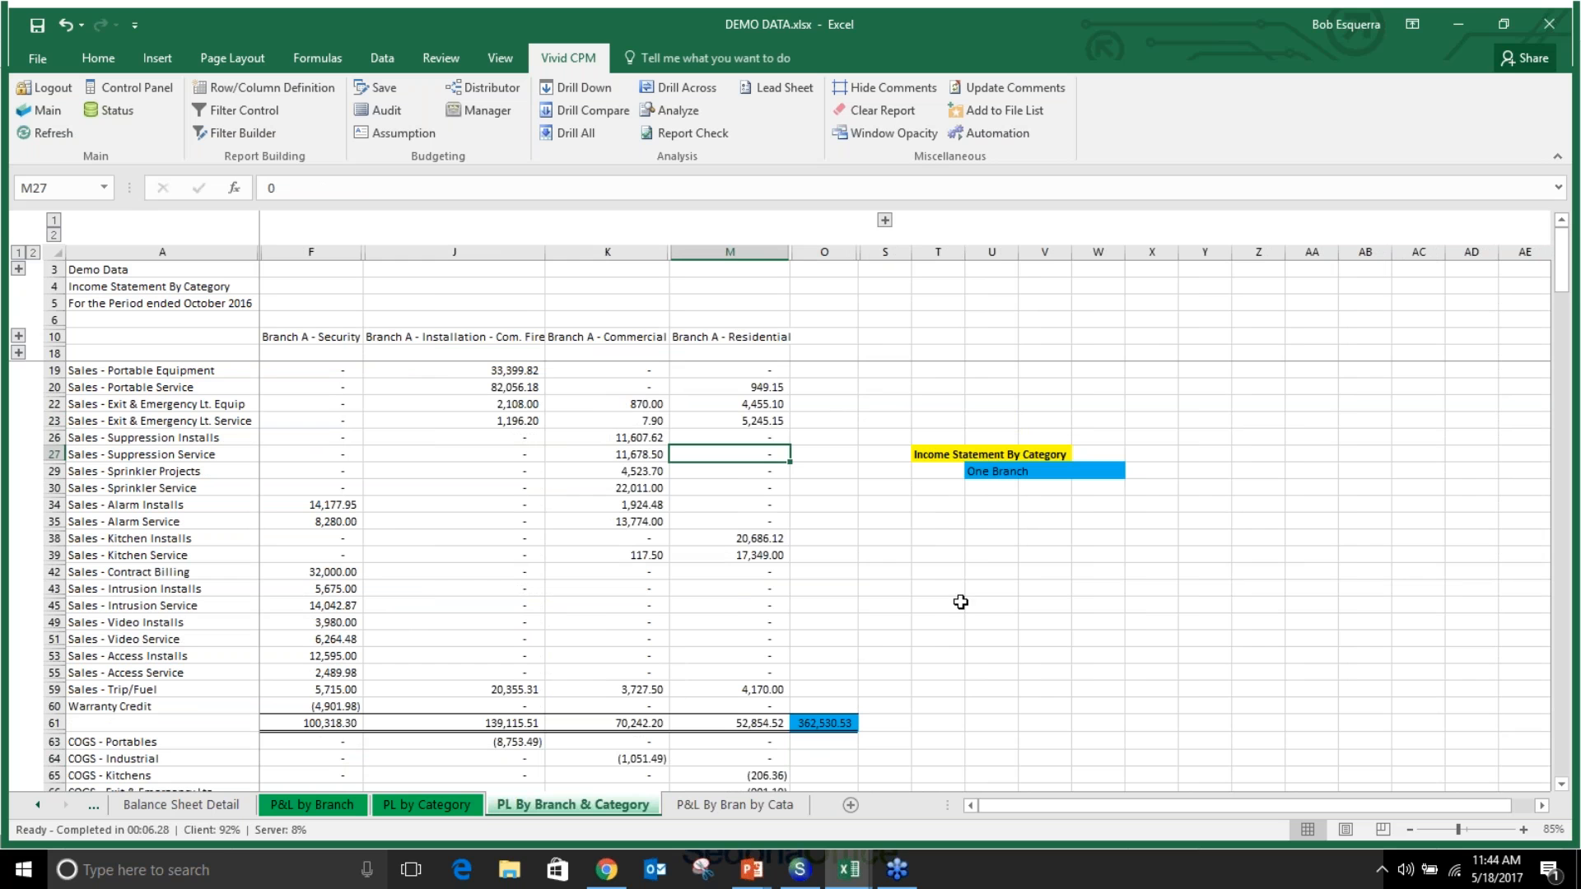
pyautogui.click(824, 725)
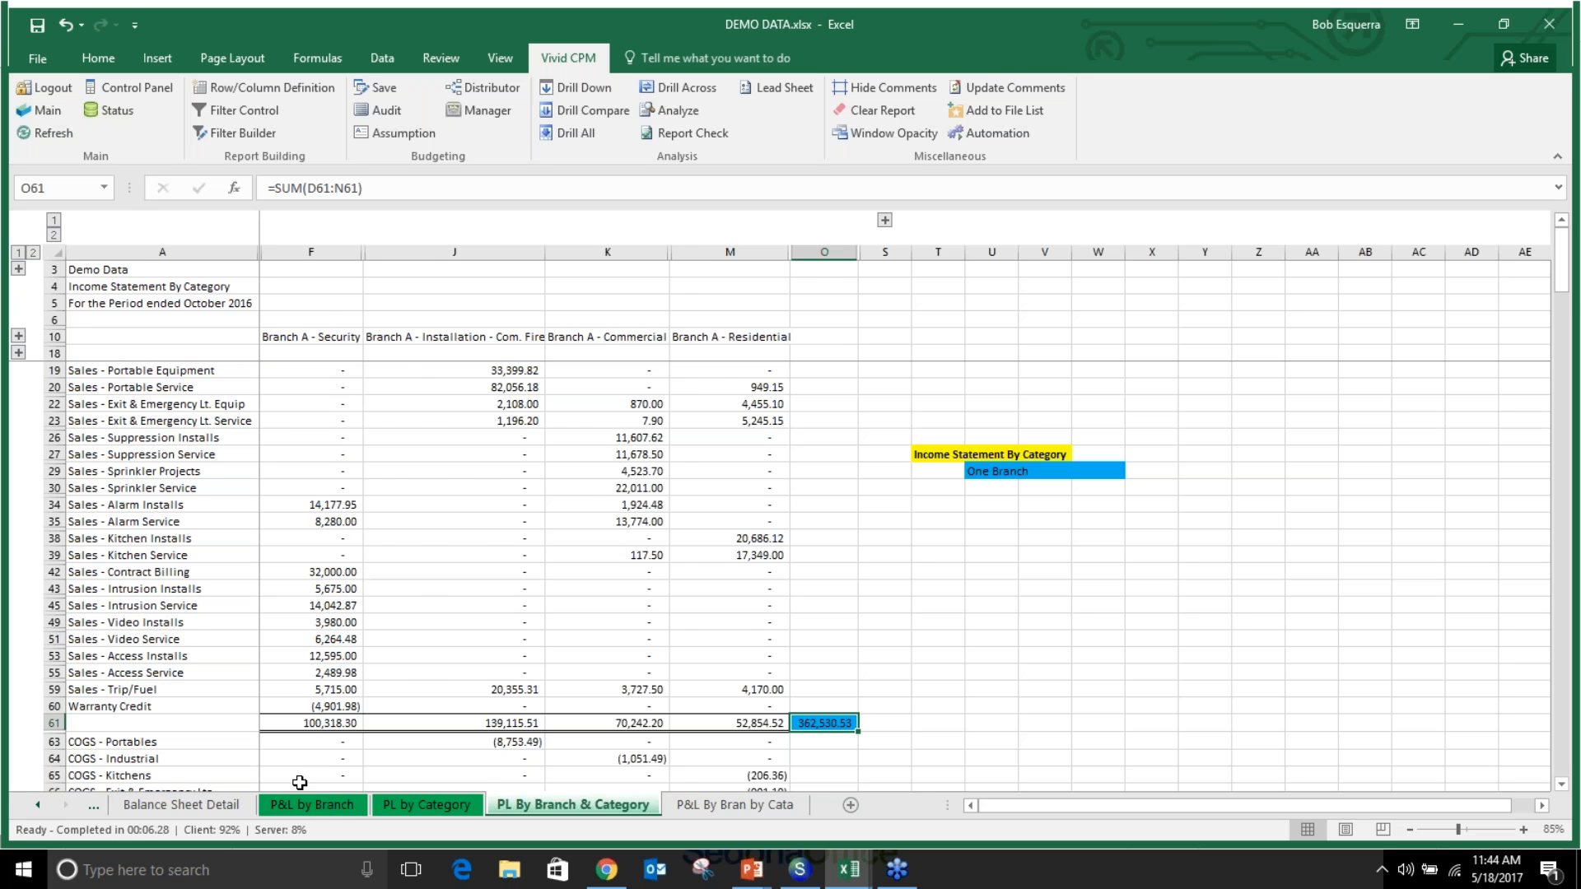
pyautogui.click(292, 802)
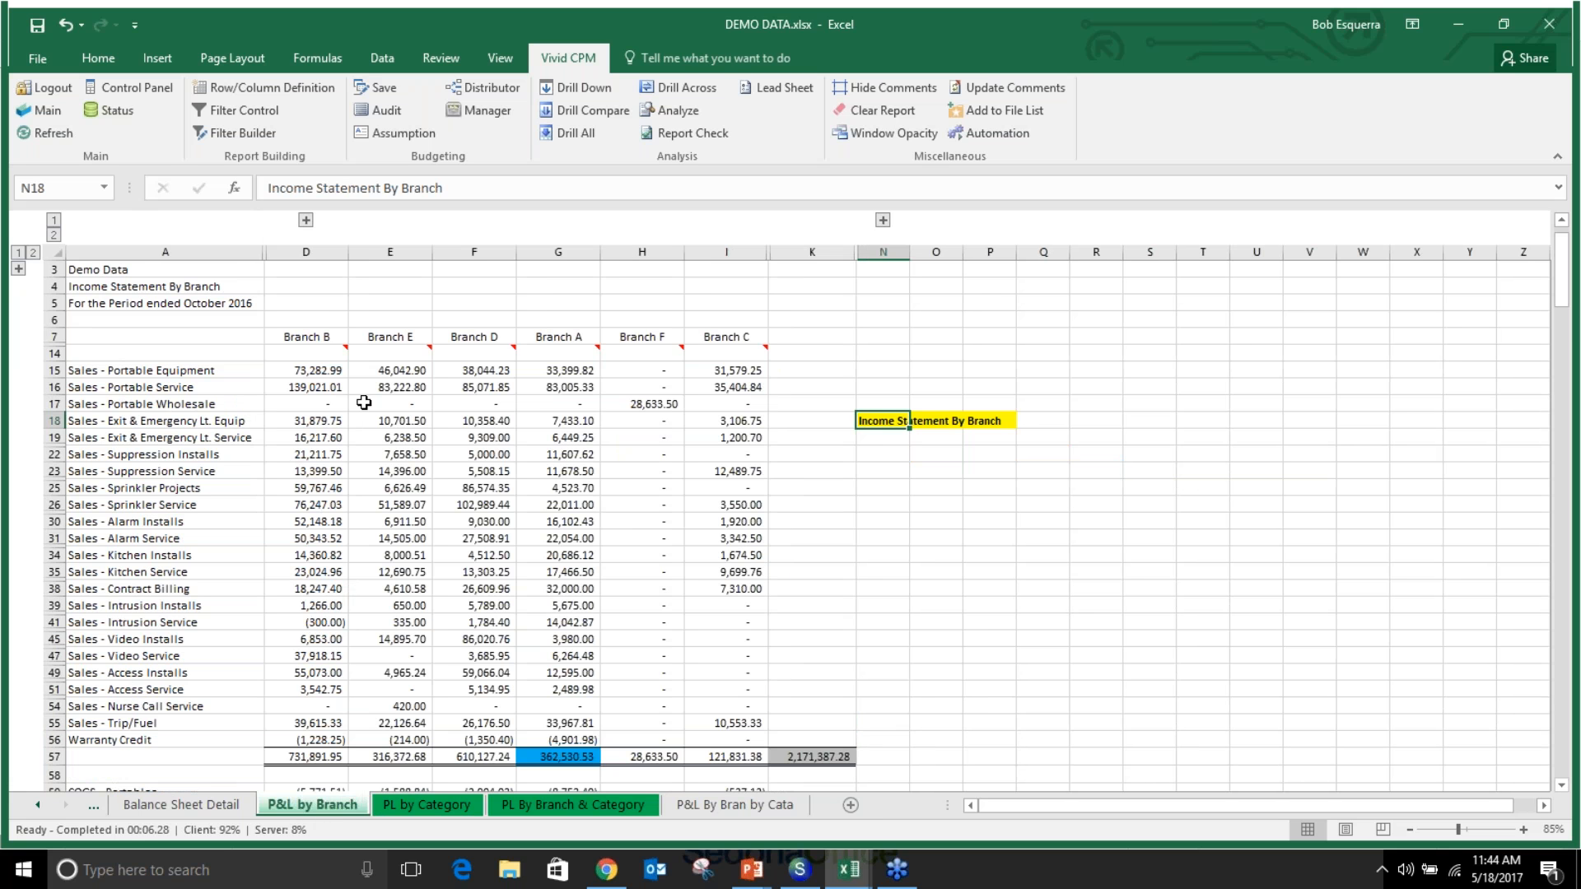
pyautogui.click(534, 758)
pyautogui.moveTo(562, 368); pyautogui.dragTo(555, 731)
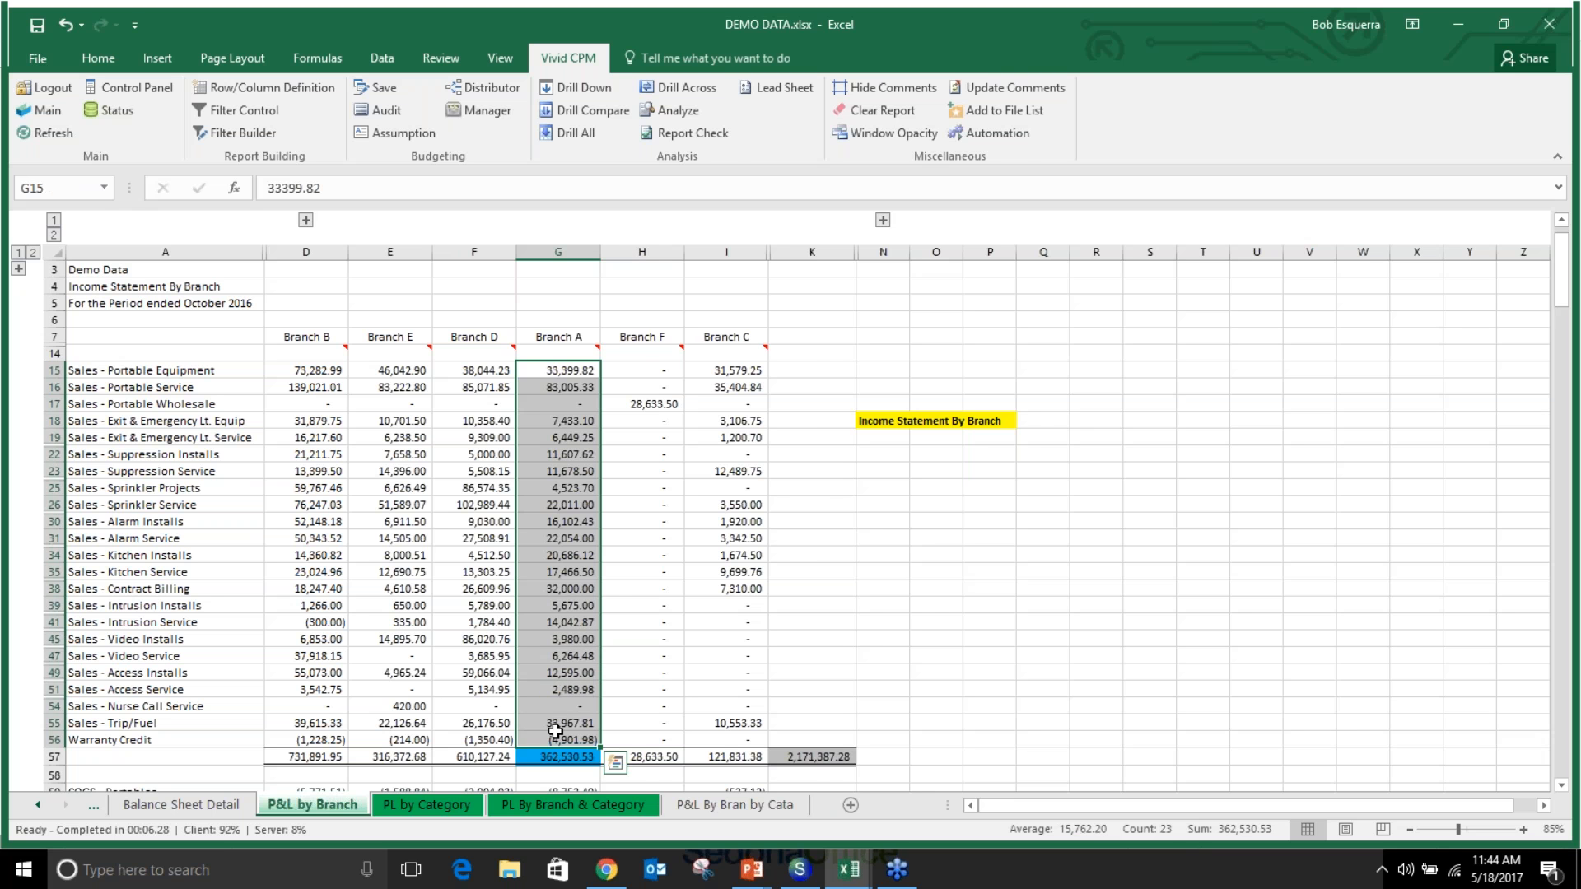
pyautogui.click(433, 809)
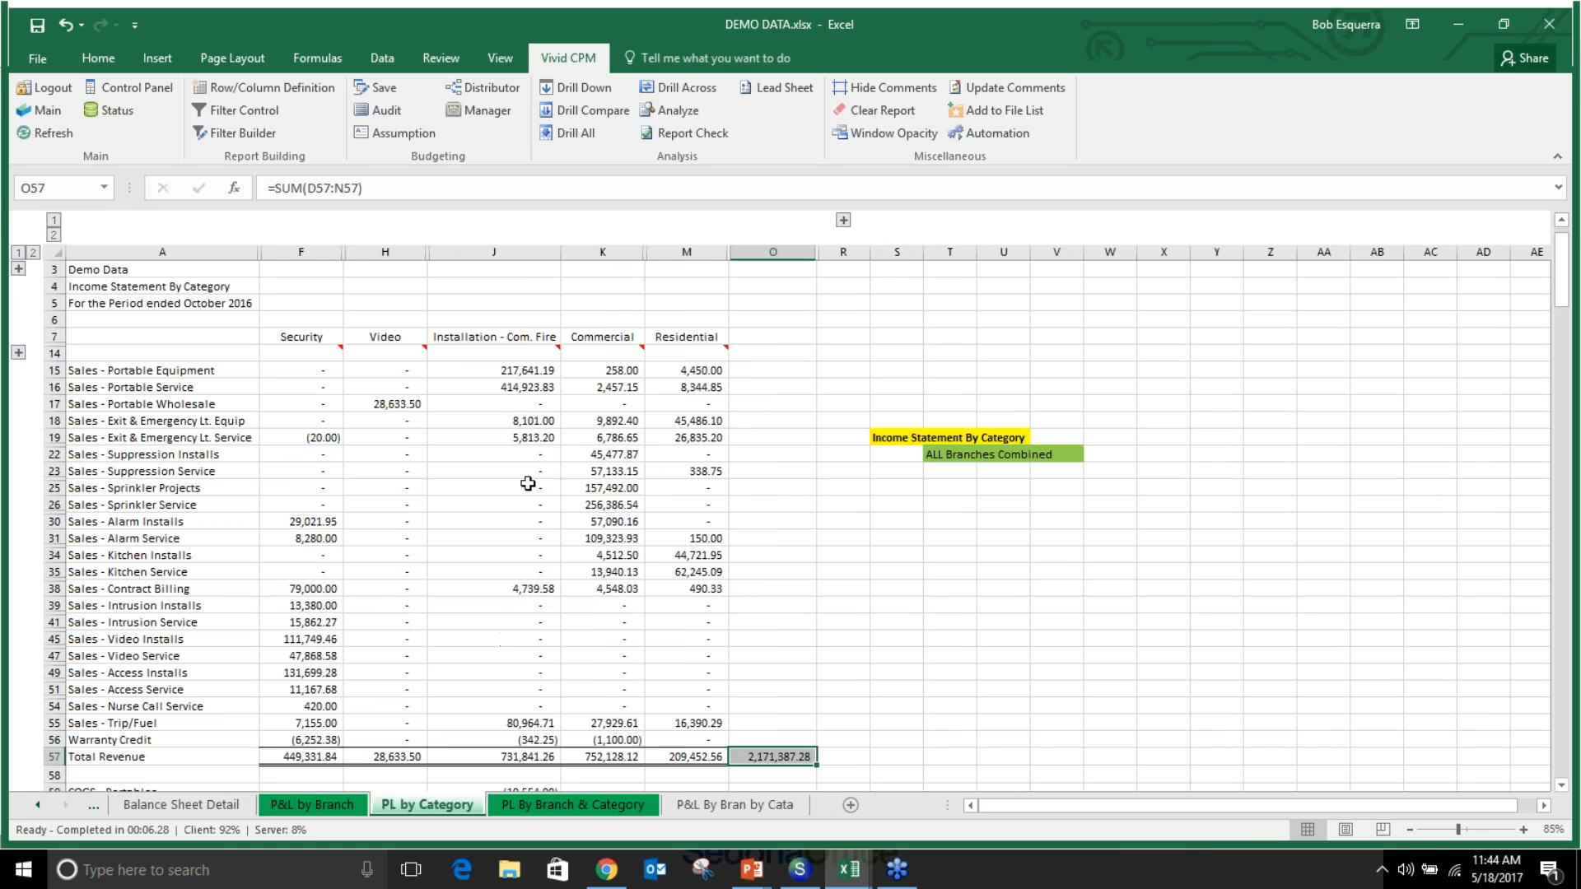
pyautogui.scroll(-2, 521, 493)
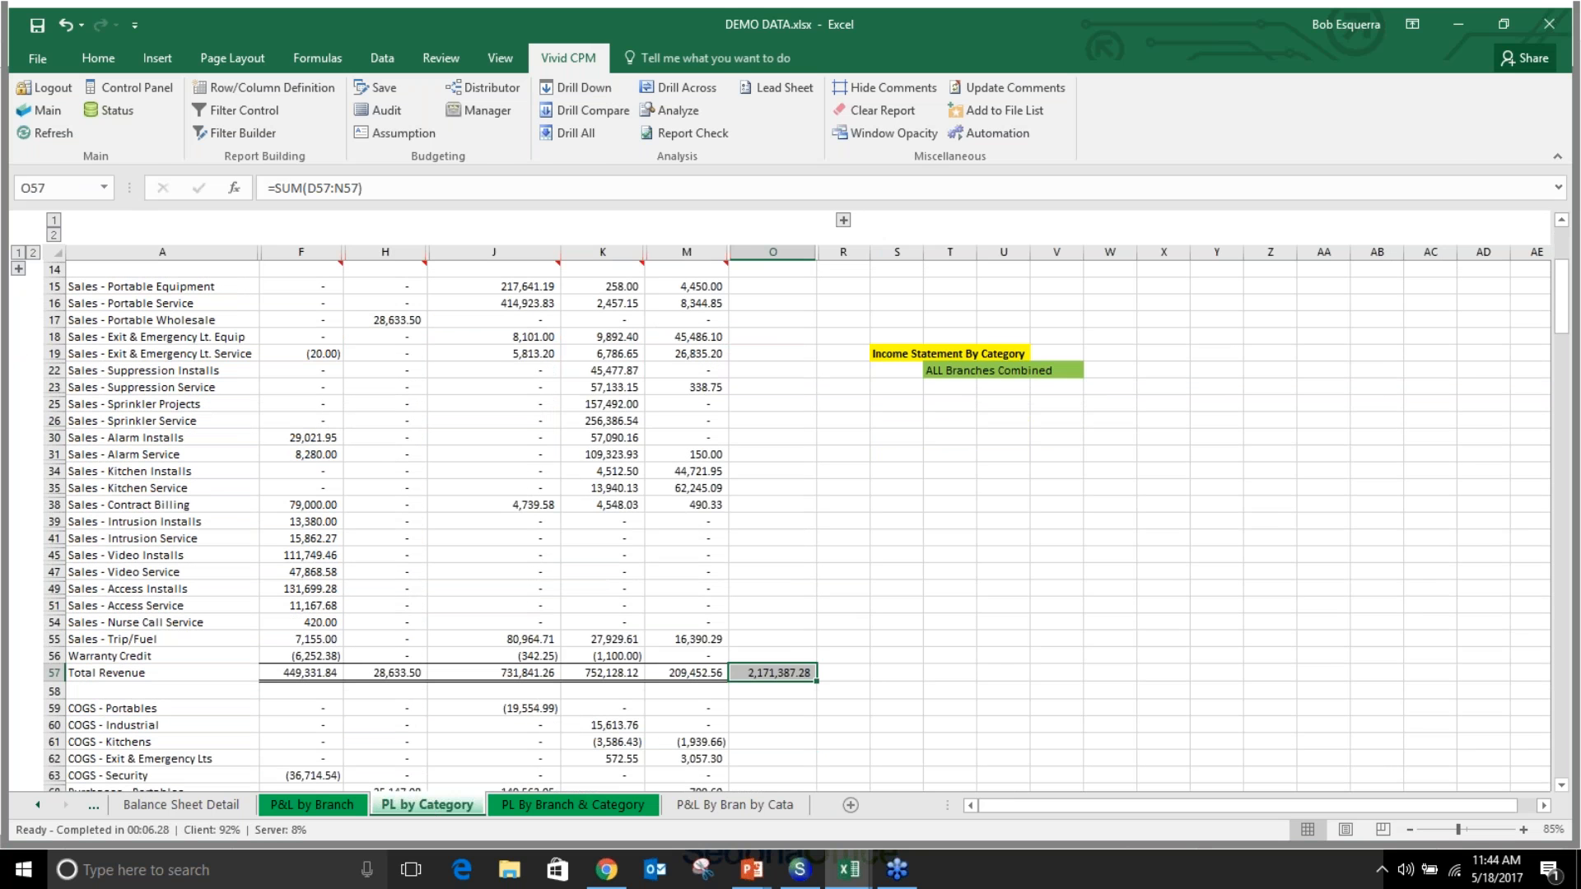
# Switch to the Vivid (AutoRecovered) workbook and examine the monthly income statement on the IS By BRanch By Month sheet
pyautogui.hotkey('alt', 'Tab')
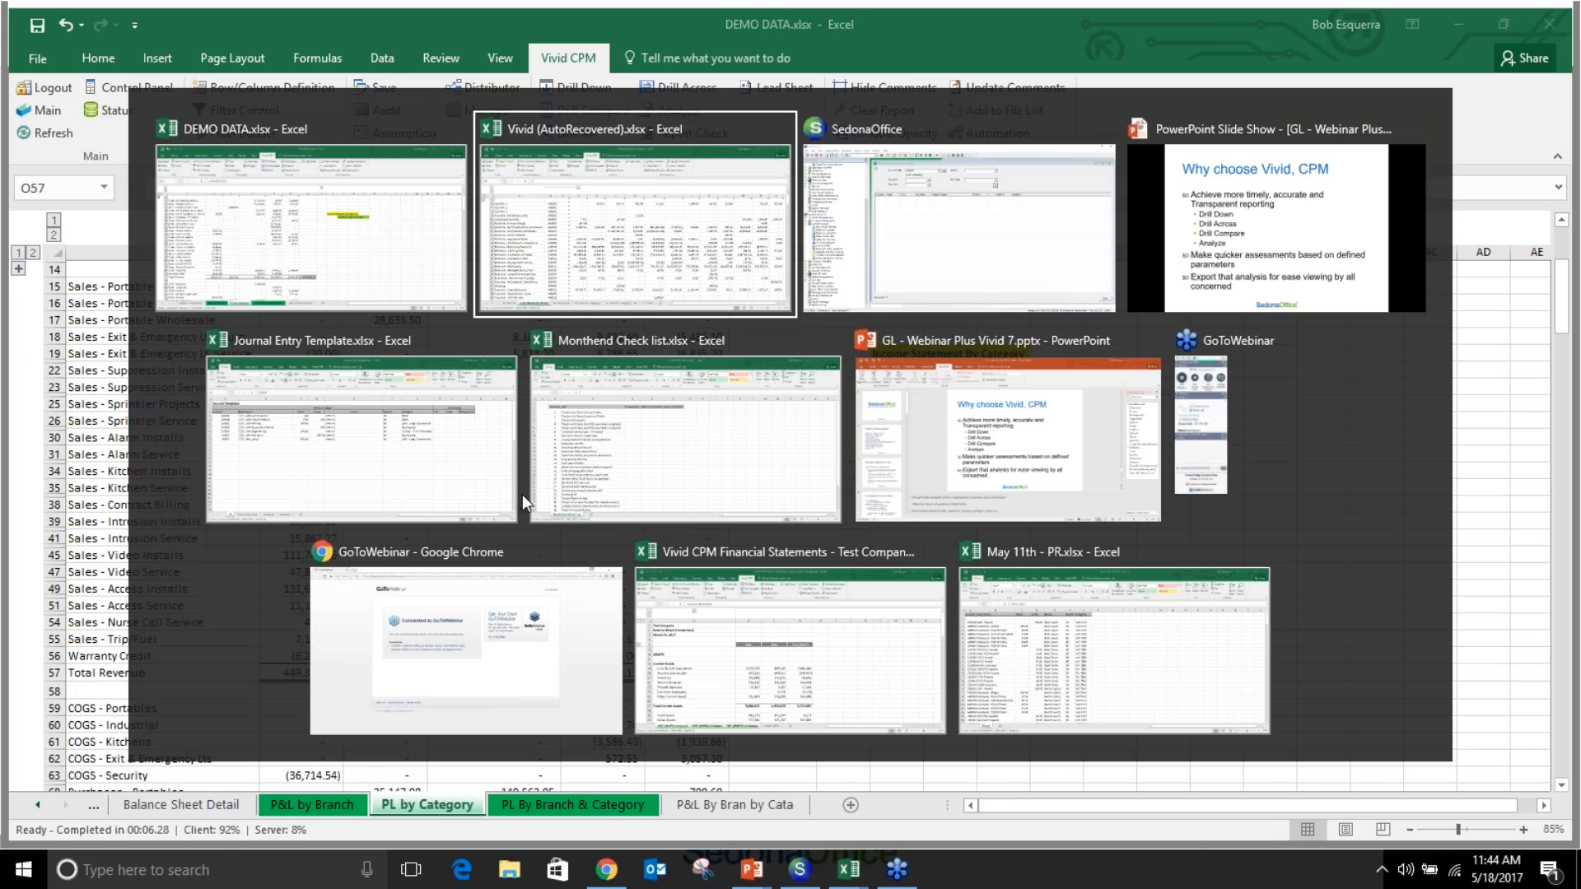
pyautogui.click(677, 582)
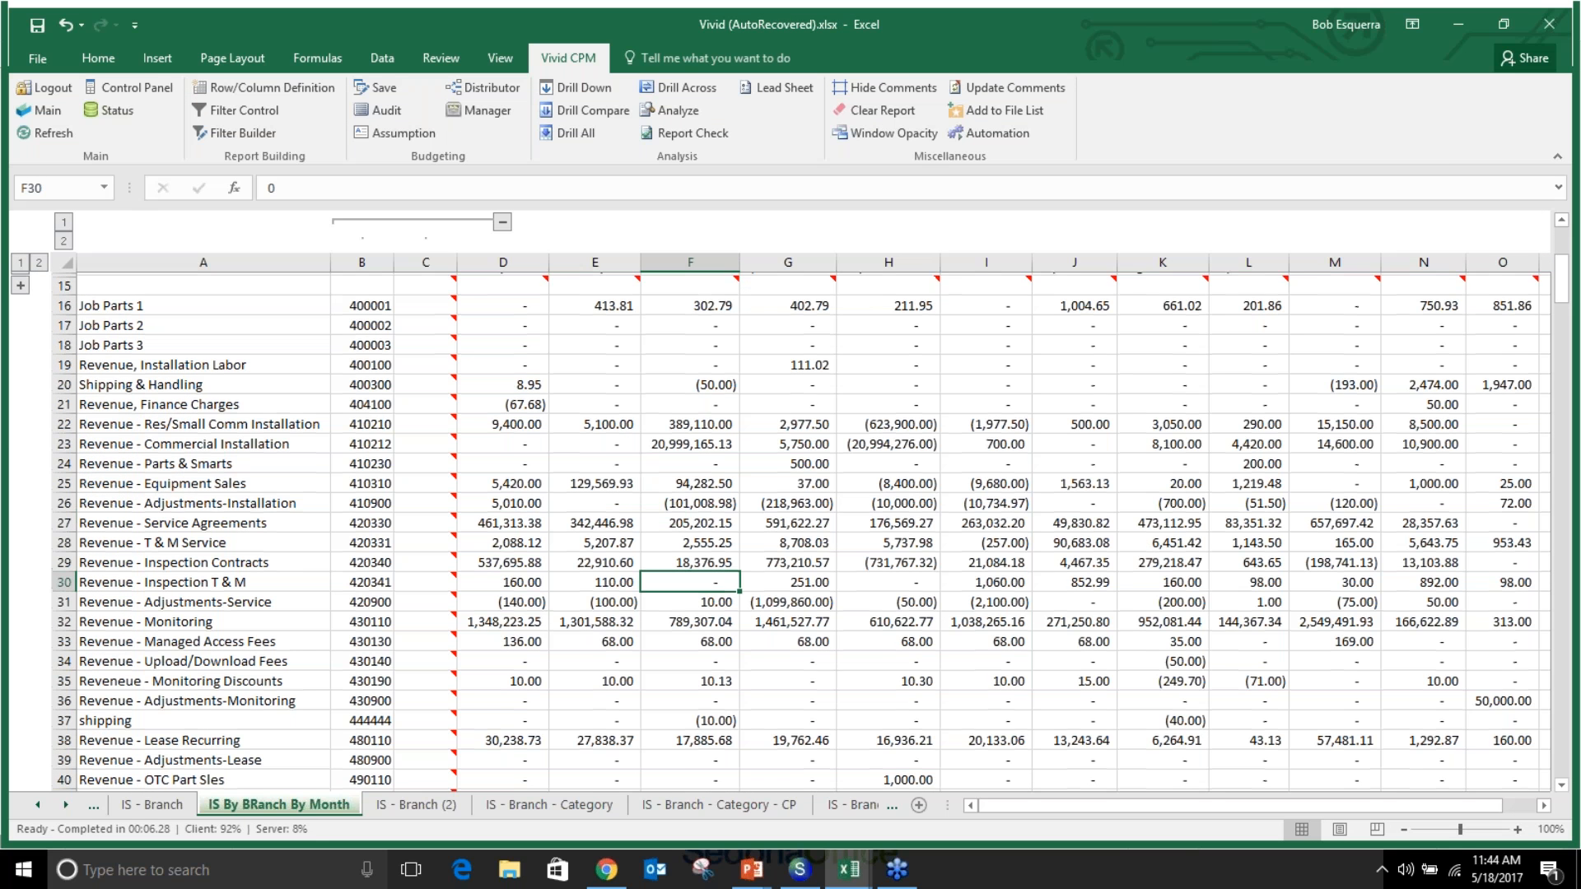
pyautogui.scroll(3, 677, 583)
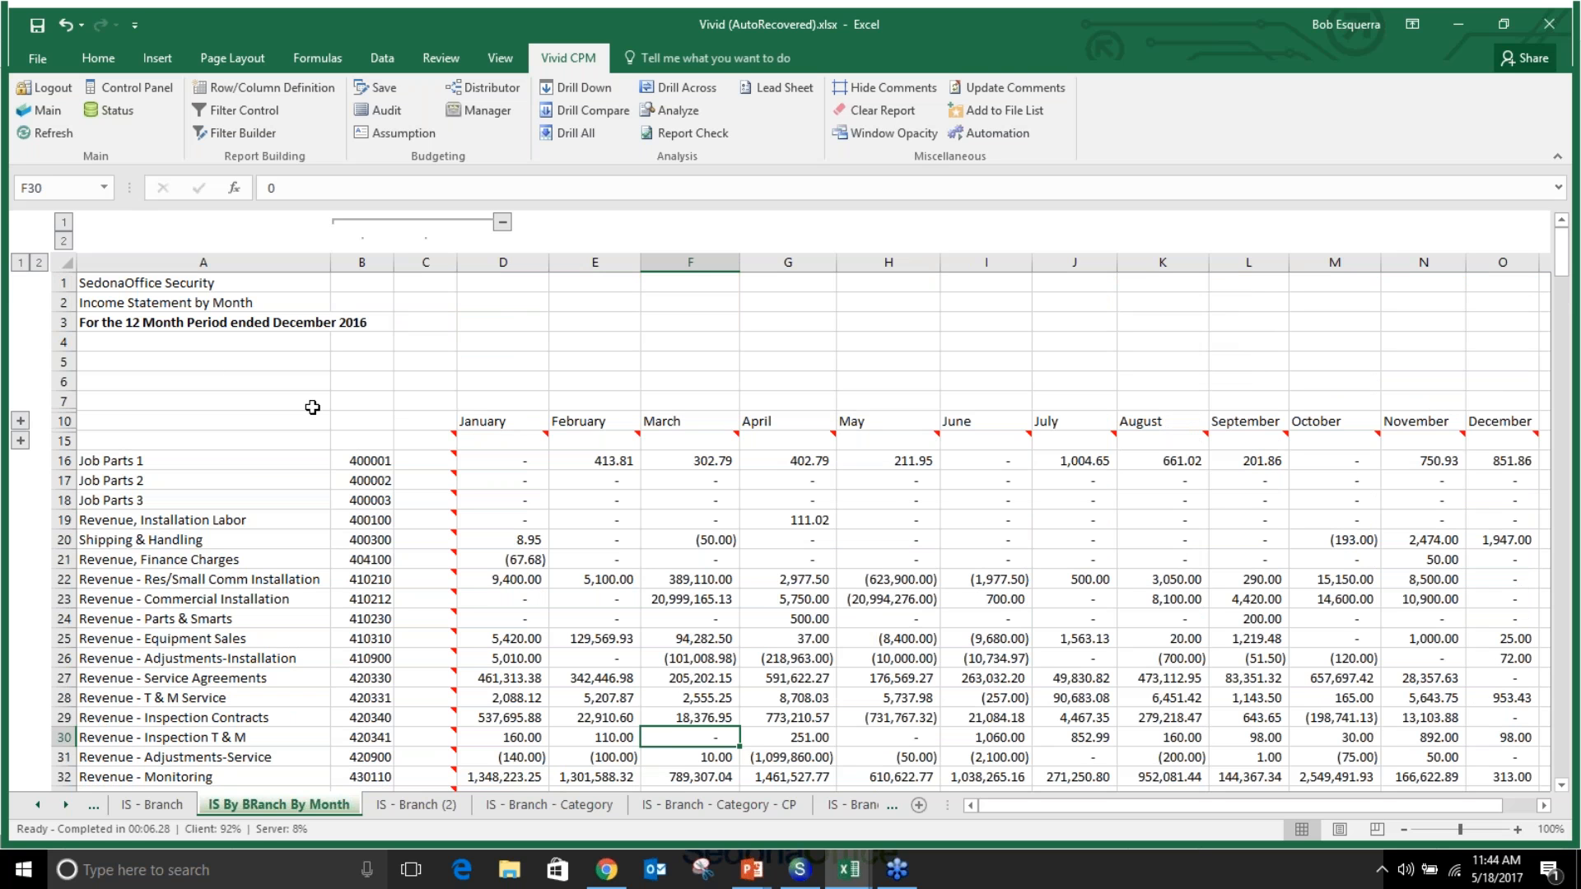
pyautogui.moveTo(482, 431)
pyautogui.scroll(-1, 663, 622)
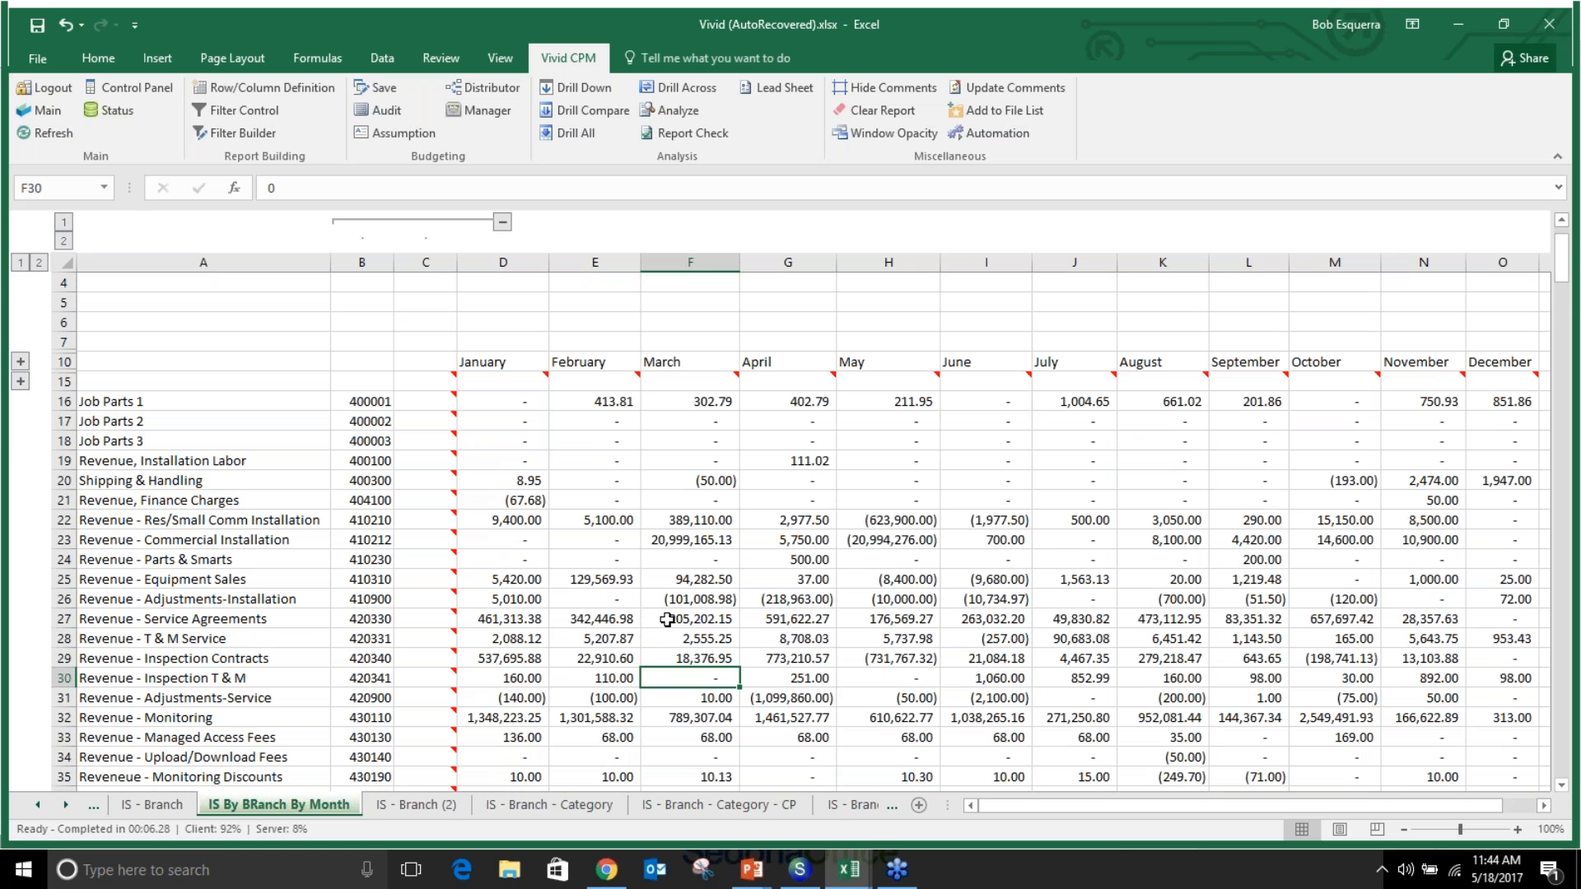
pyautogui.scroll(-1, 667, 619)
pyautogui.click(514, 560)
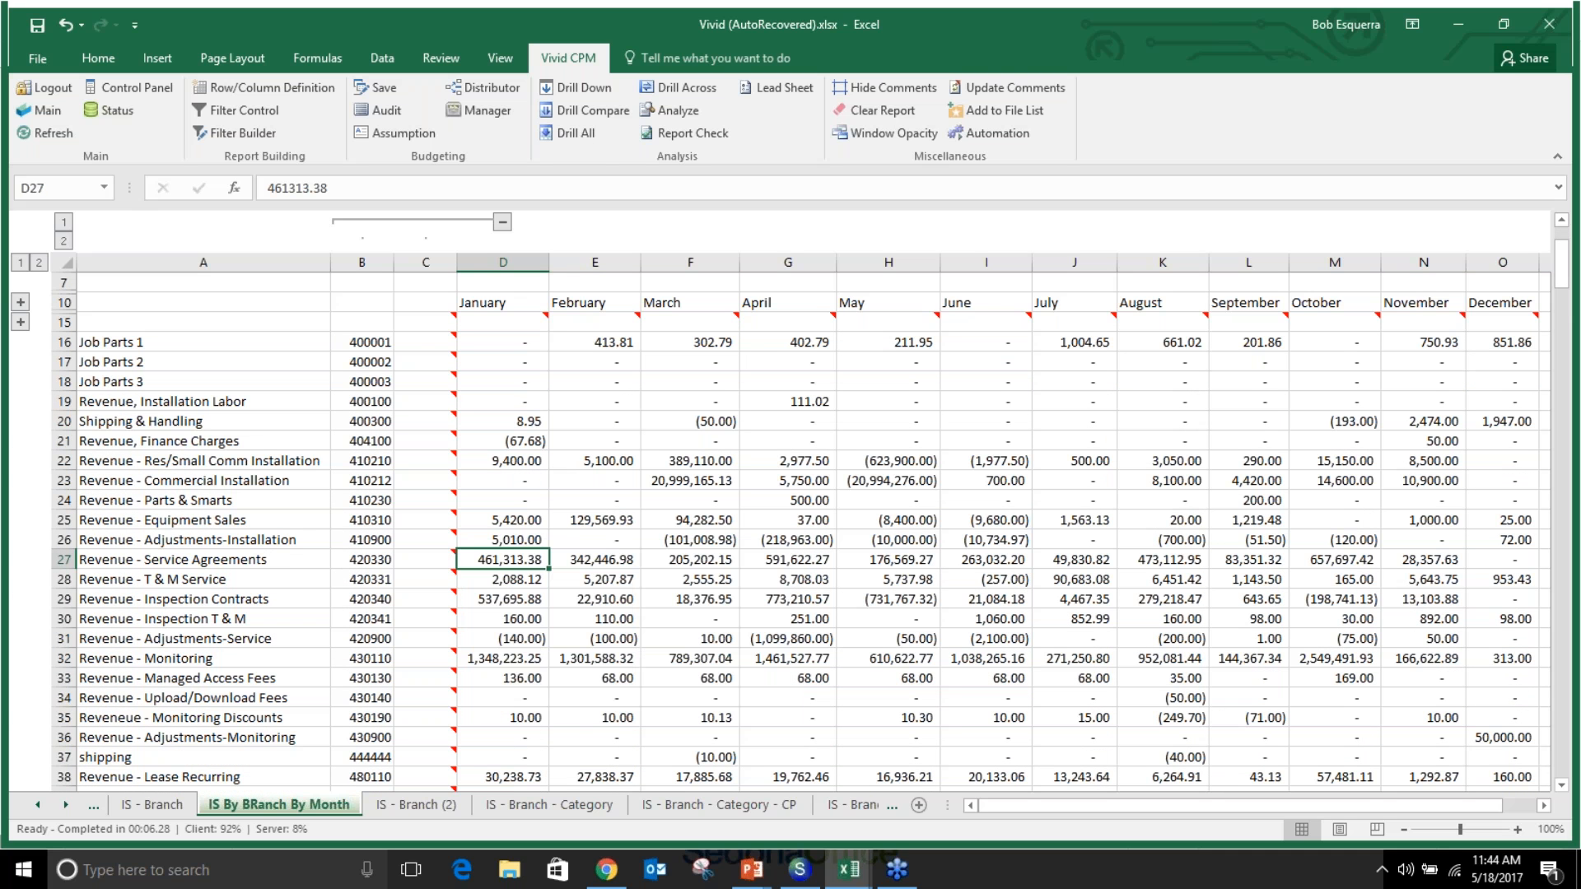
pyautogui.click(585, 89)
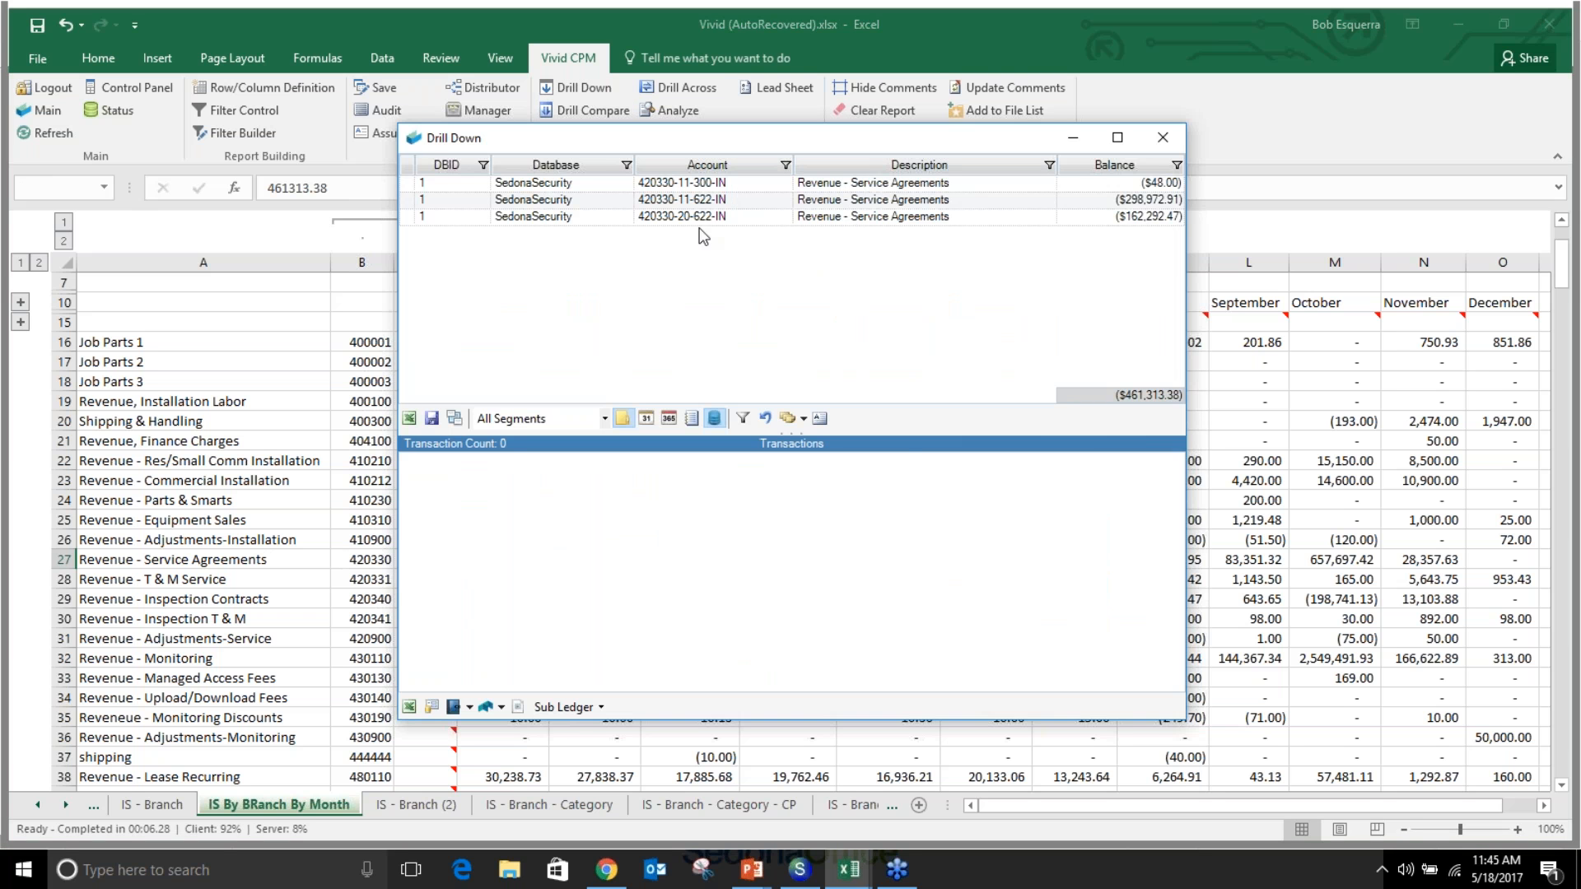
pyautogui.click(701, 203)
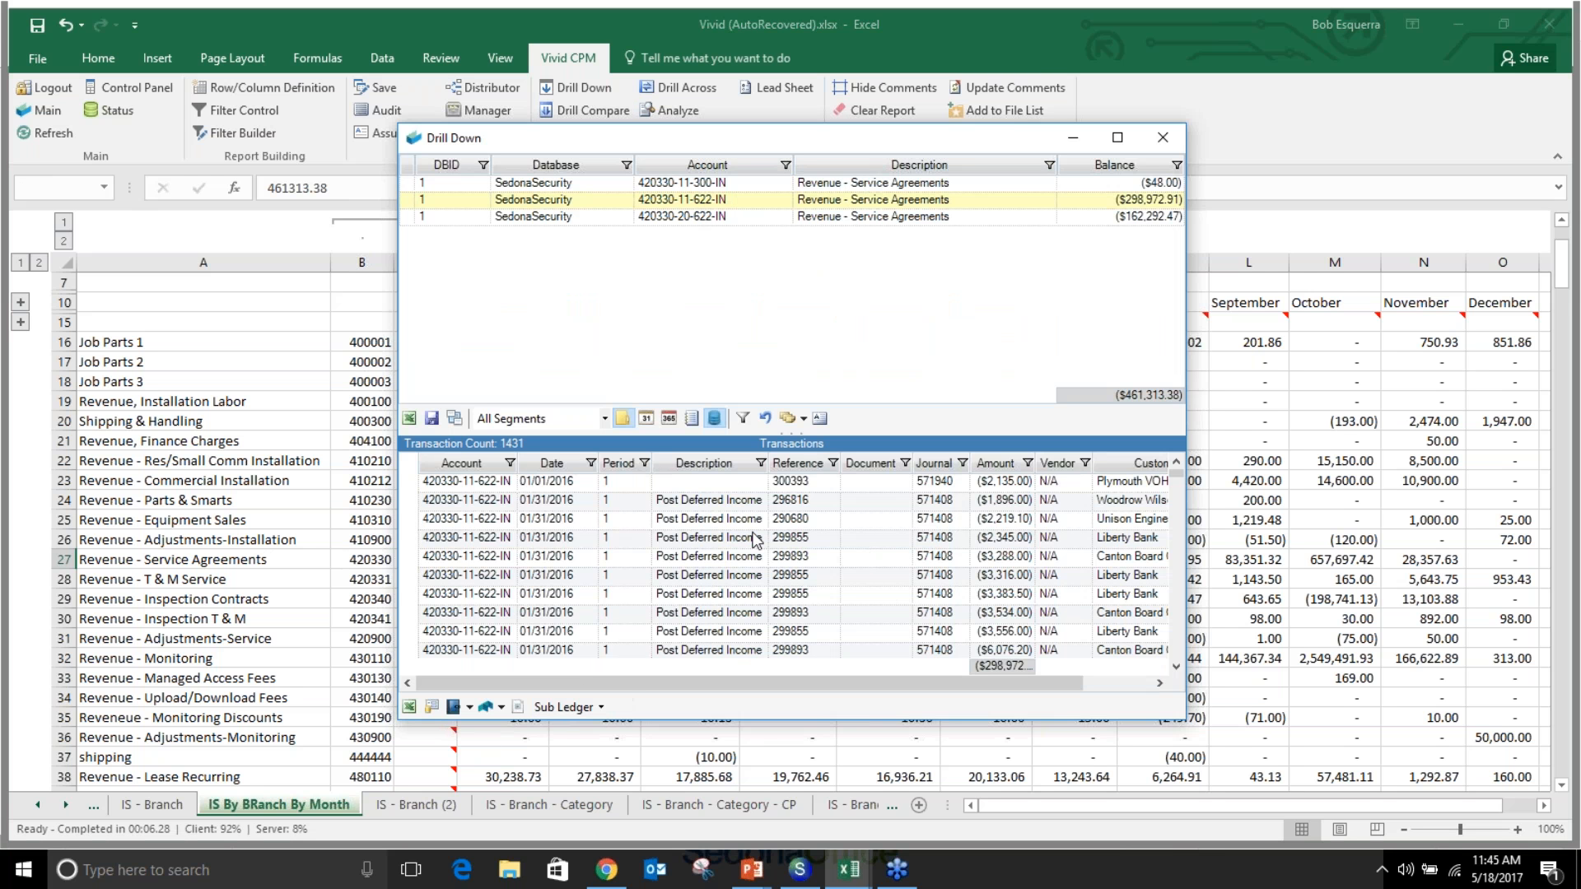
pyautogui.click(1162, 139)
# Drill across the January COS - Jobs-Parts amount and examine its 2016 monthly trend chart against the income statement row
pyautogui.scroll(-6, 769, 566)
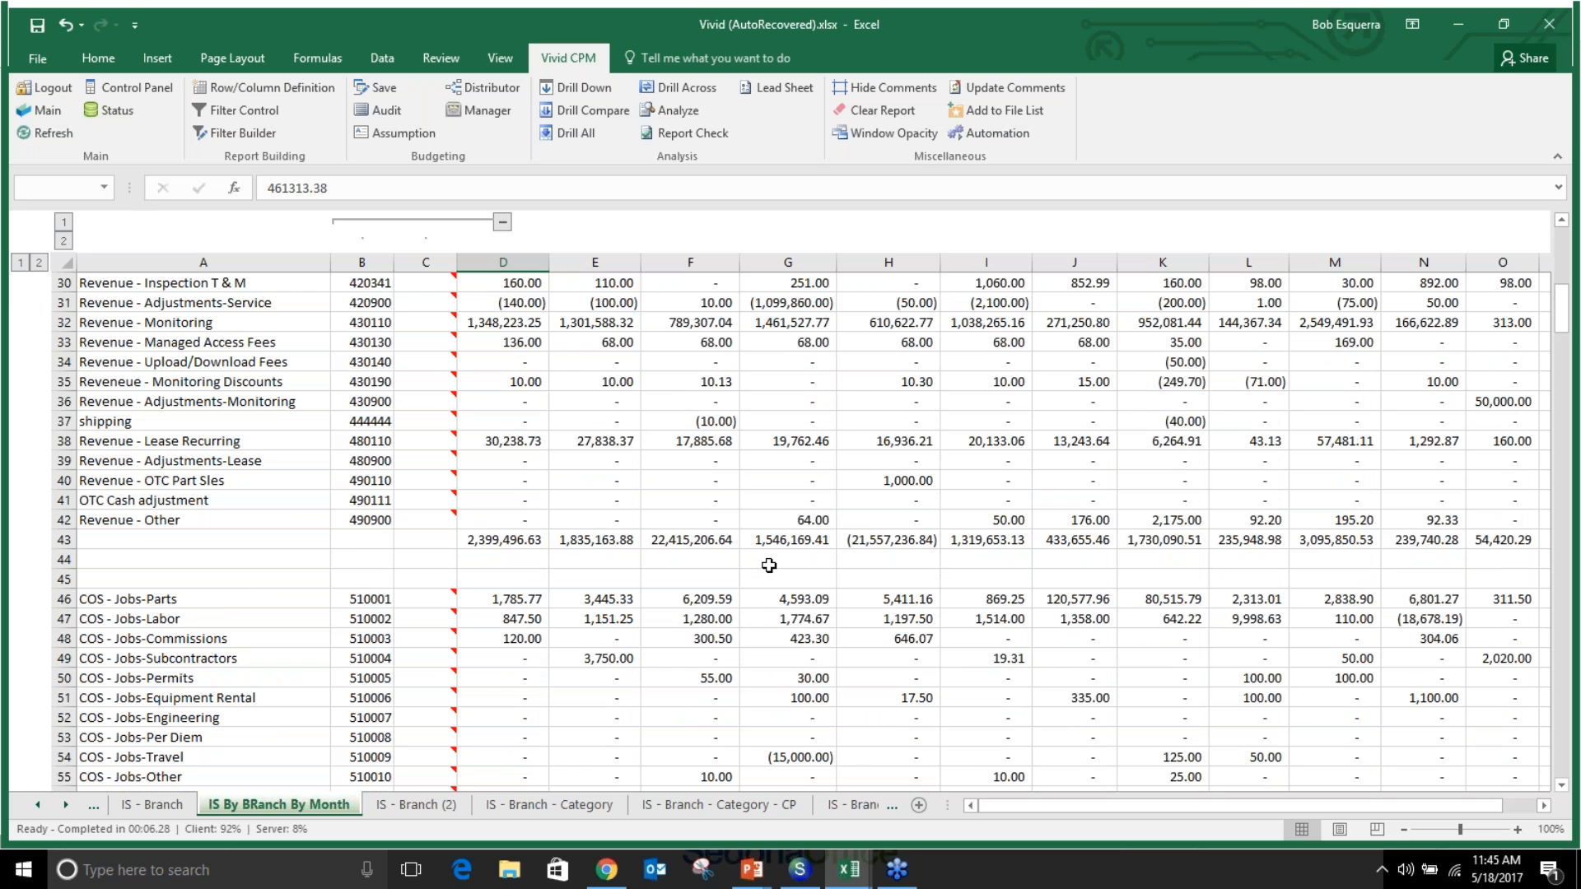
pyautogui.scroll(-2, 769, 565)
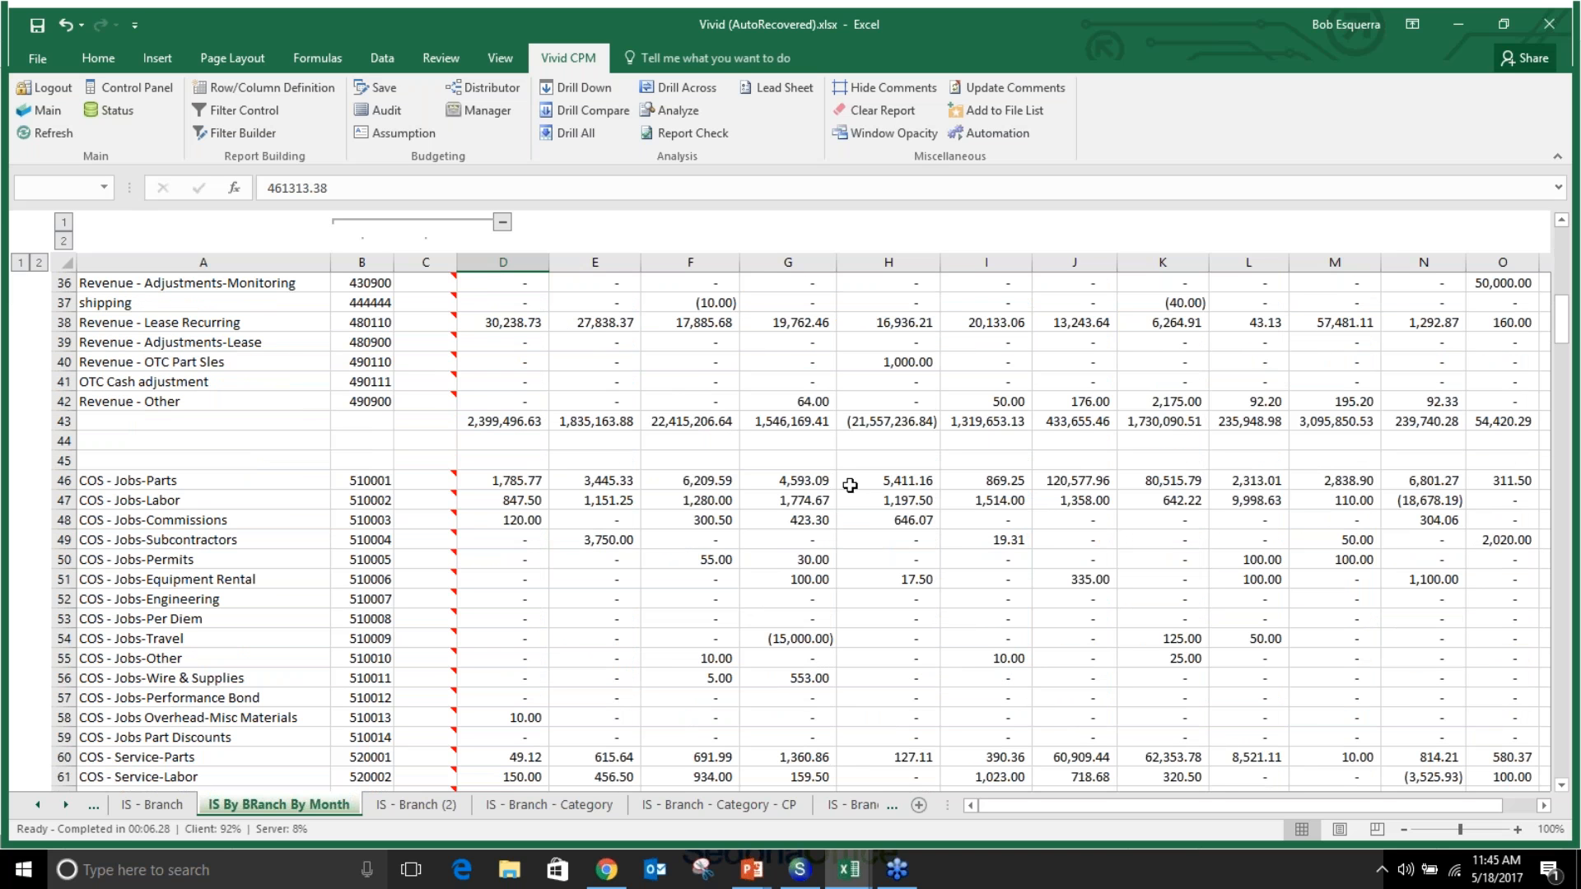
pyautogui.click(527, 478)
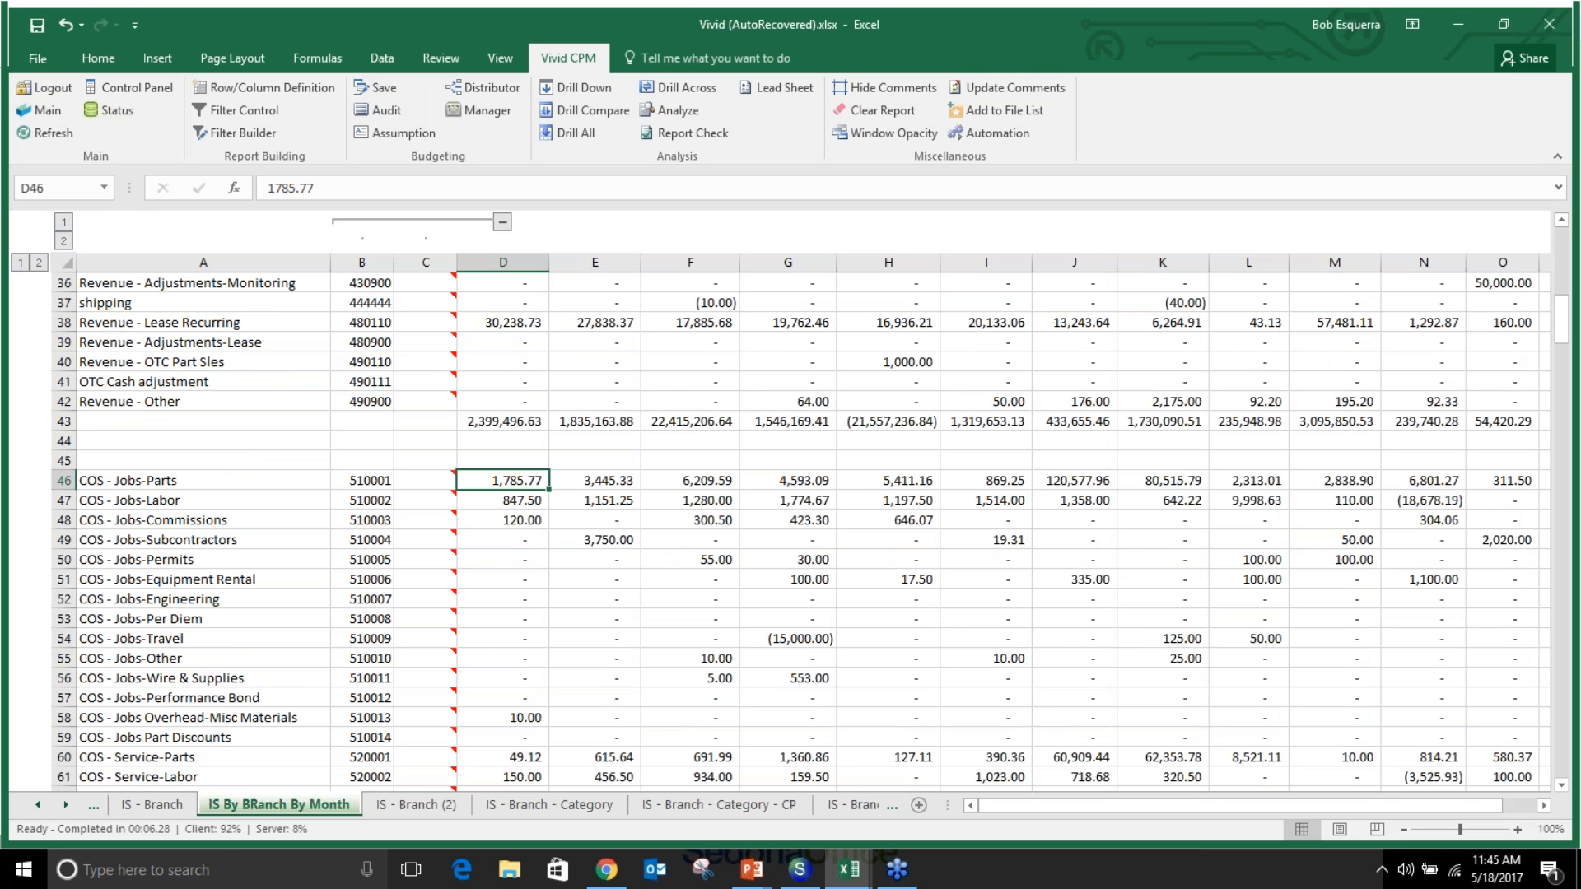
pyautogui.click(672, 89)
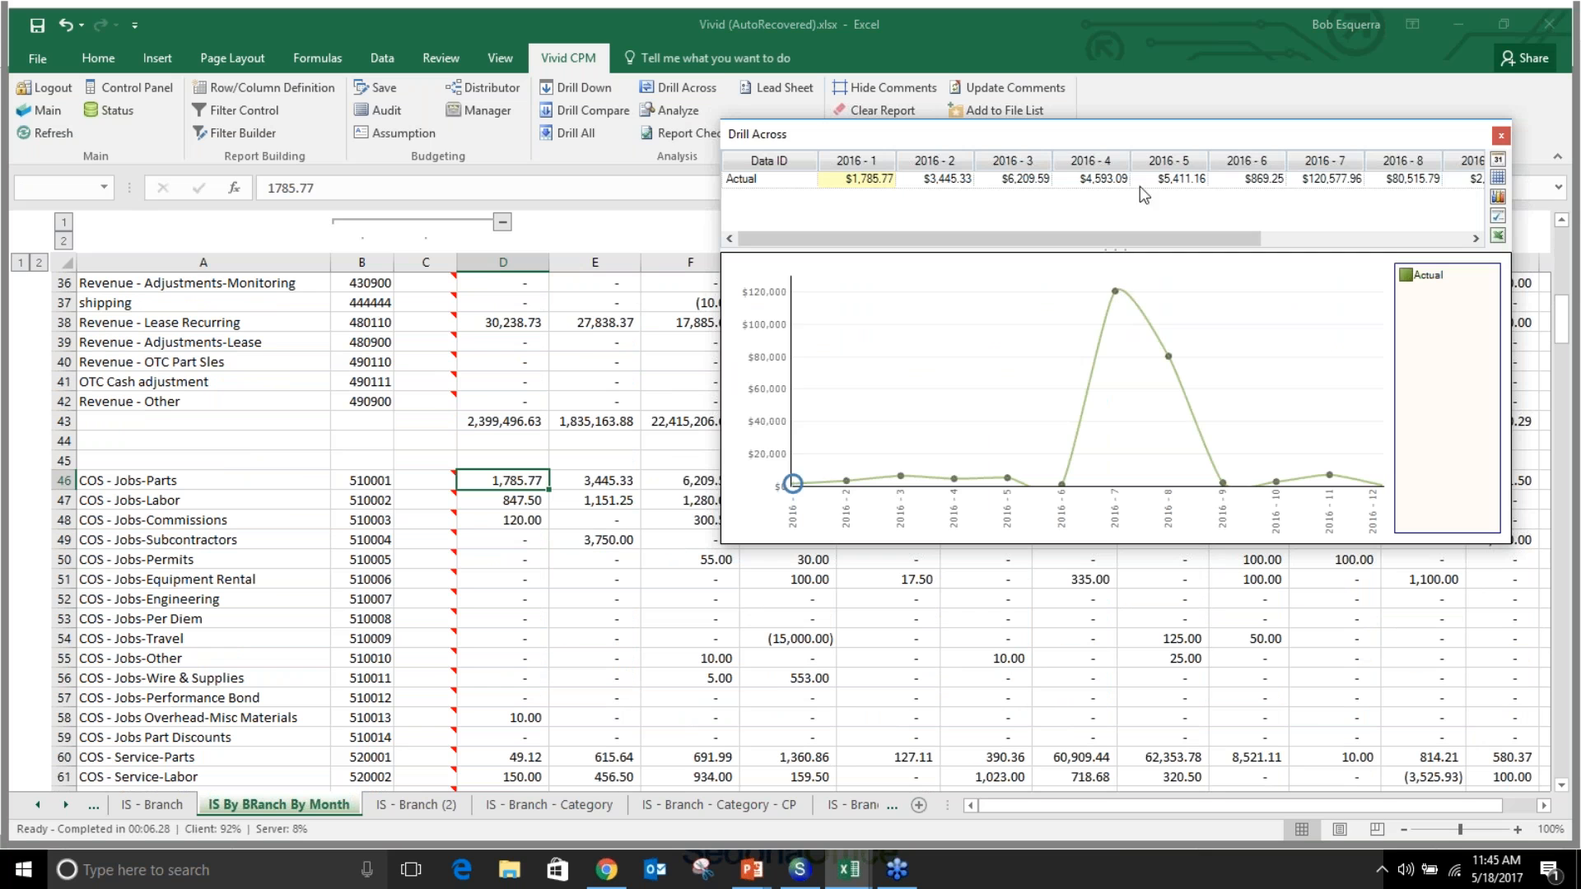
pyautogui.moveTo(1097, 138); pyautogui.dragTo(588, 44)
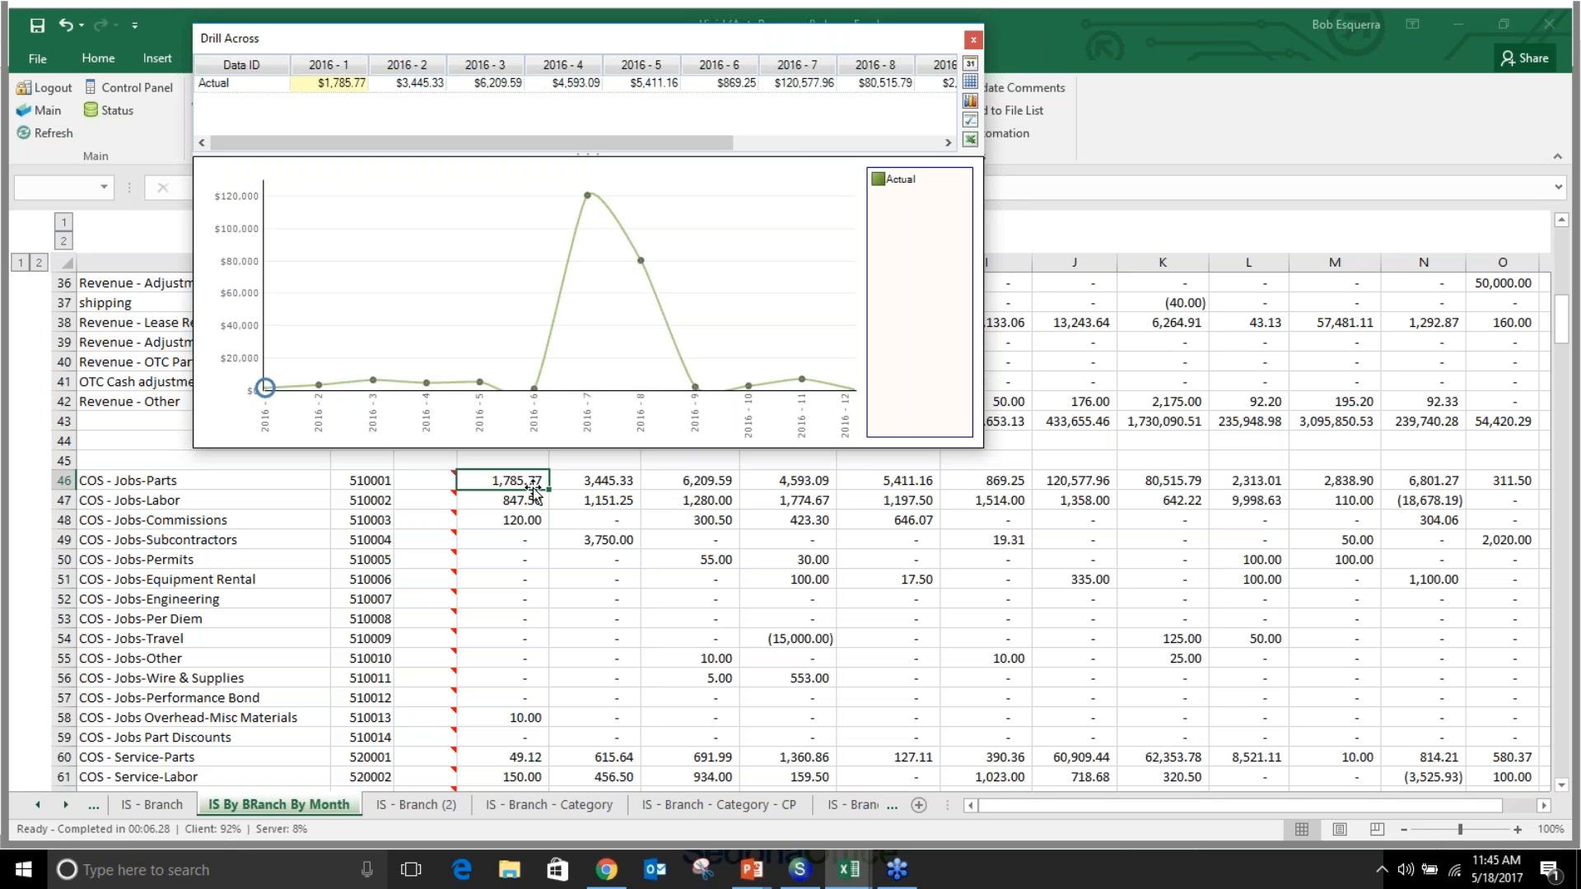
pyautogui.moveTo(630, 34); pyautogui.dragTo(1134, 68)
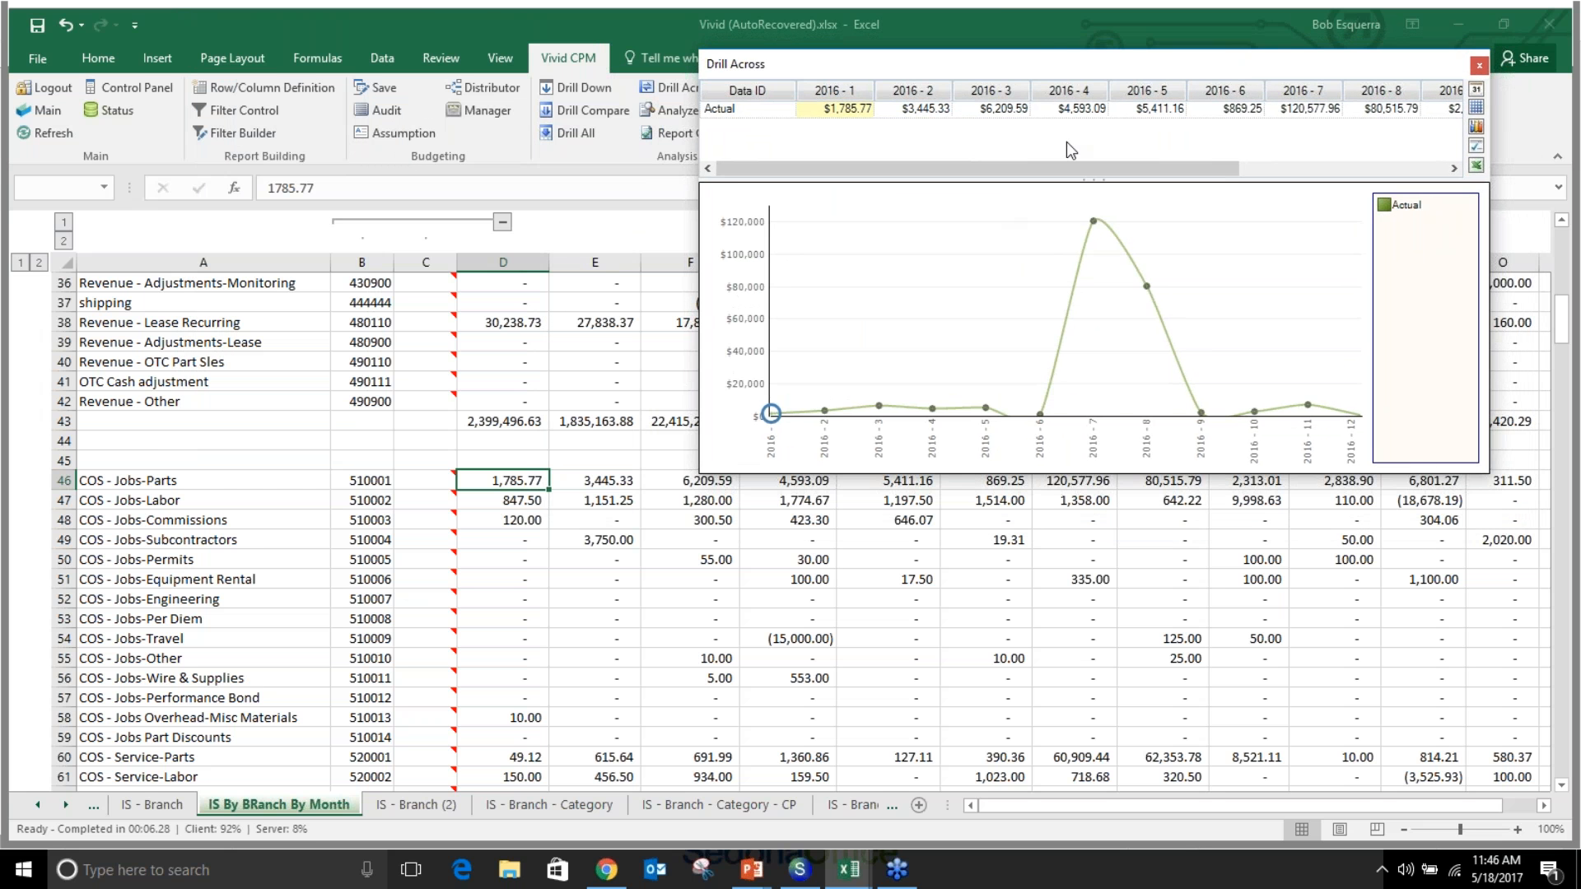
# Run Drill Compare on the January COS - Jobs-Parts amount with column E as the compare column
pyautogui.click(612, 119)
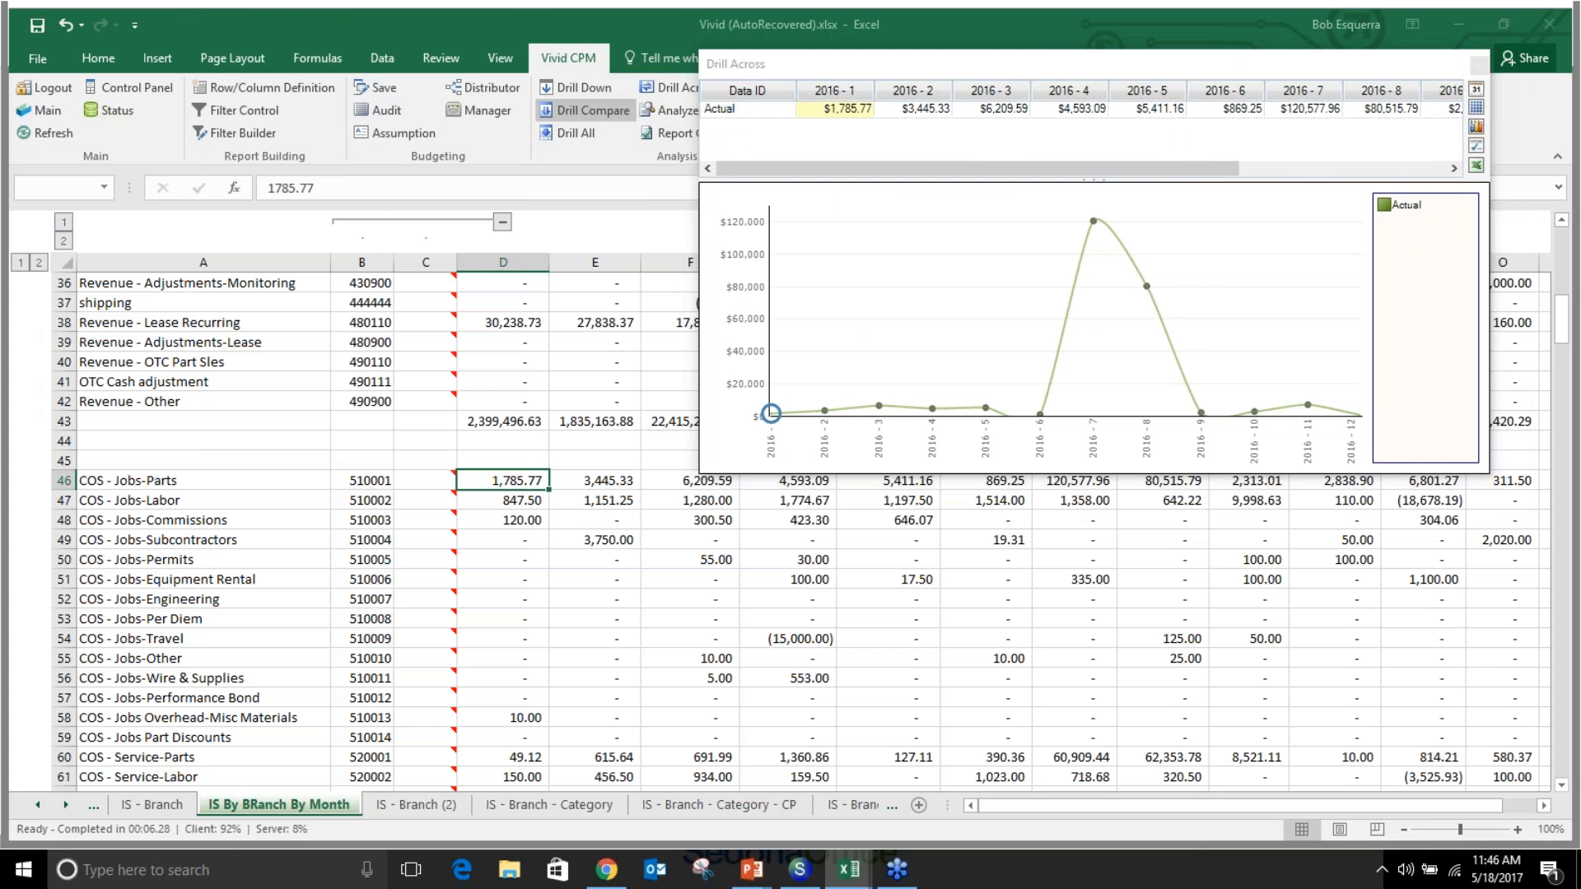
pyautogui.moveTo(710, 132); pyautogui.dragTo(467, 368)
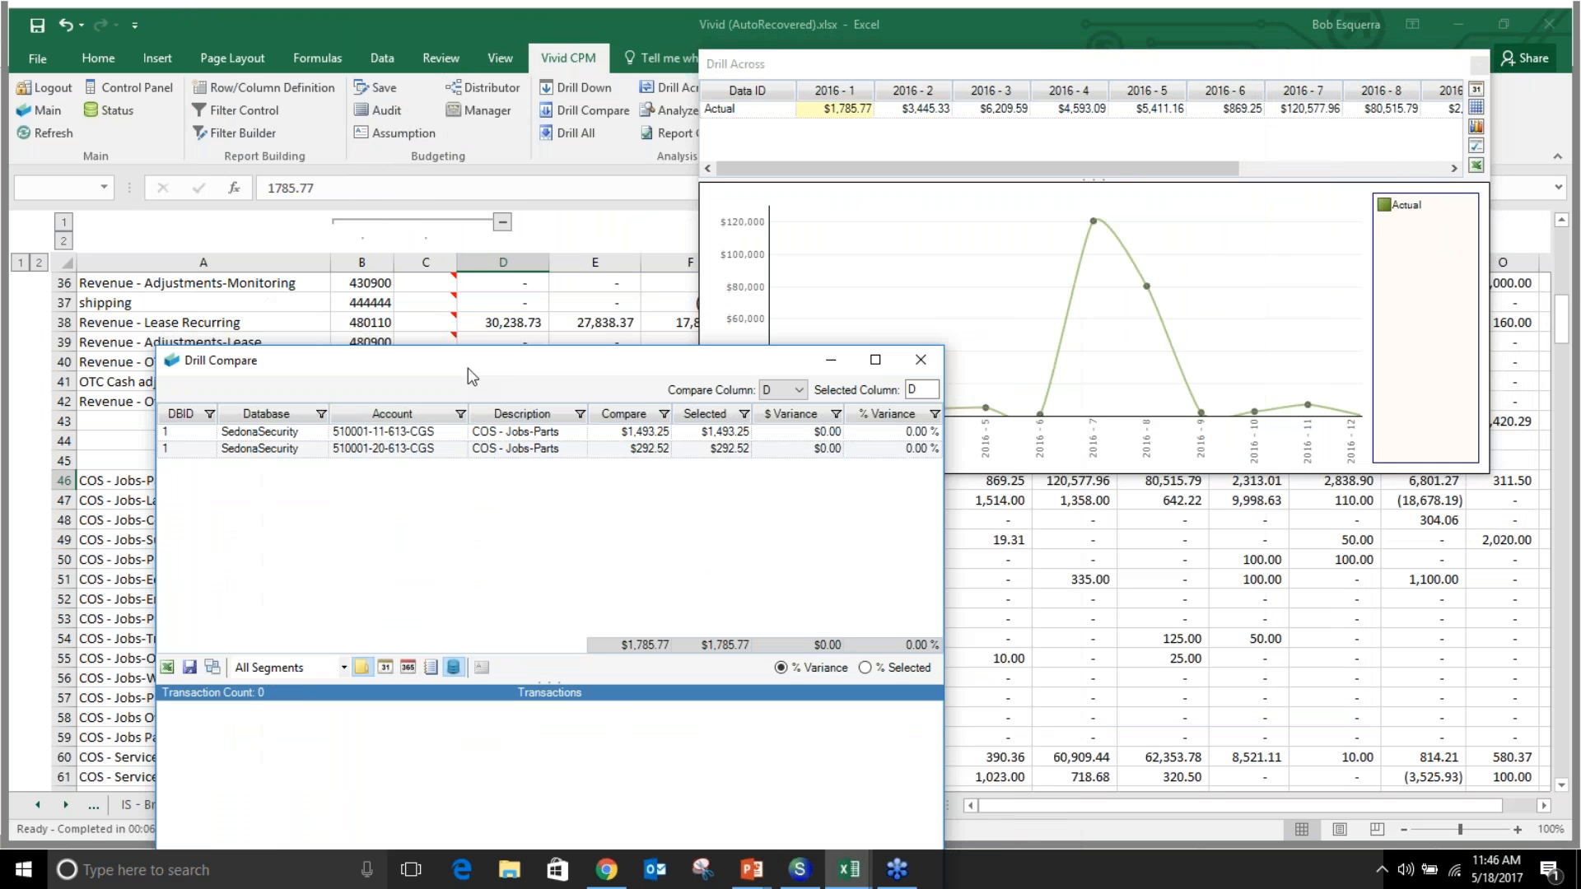
pyautogui.click(798, 391)
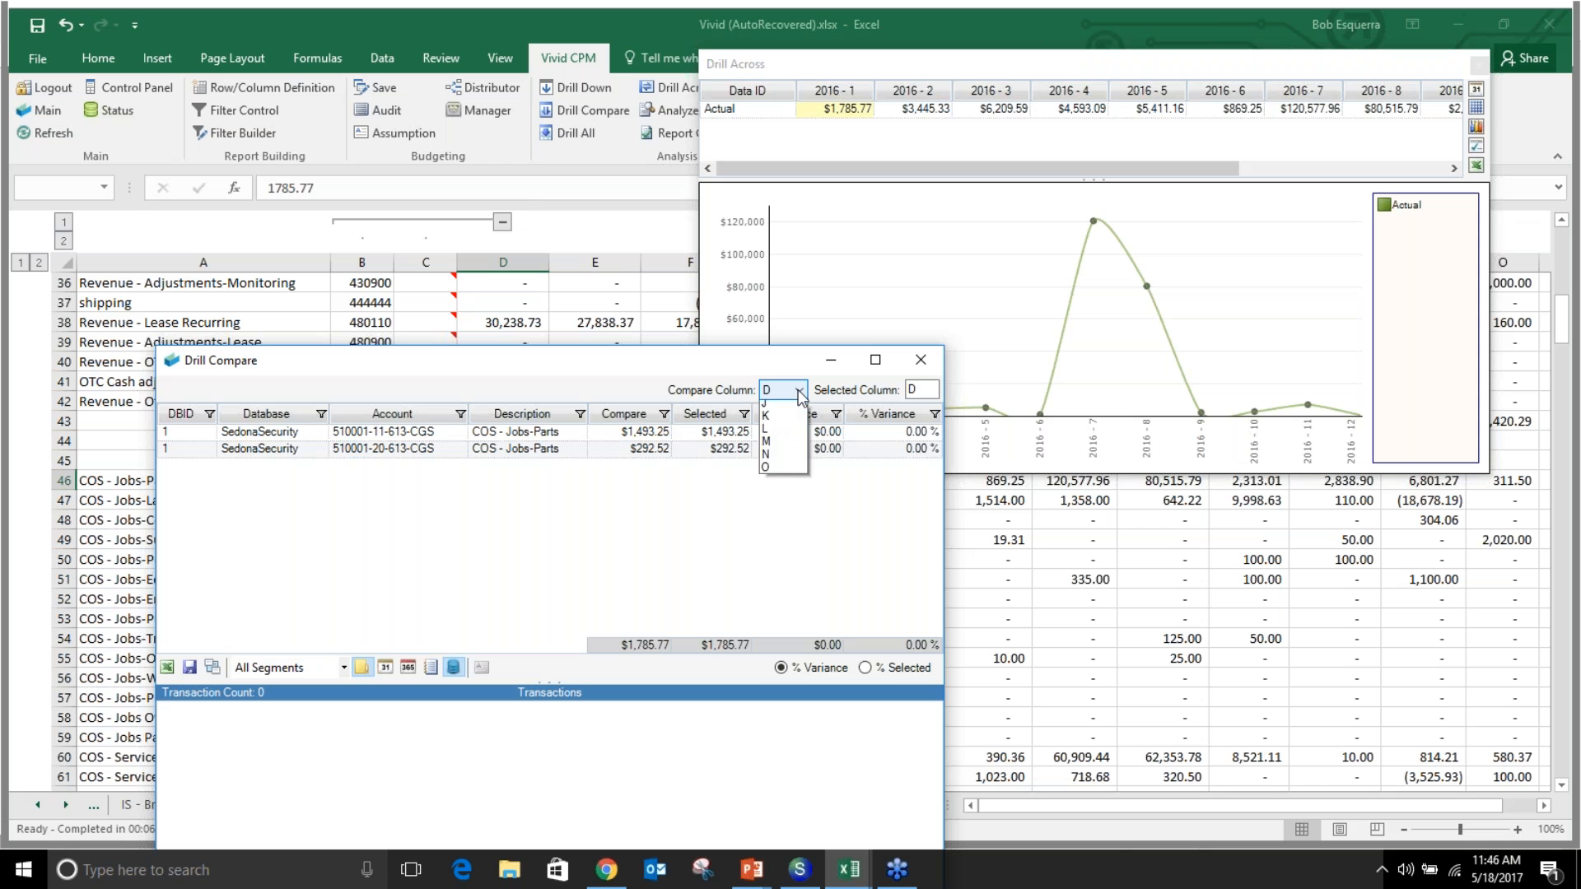
pyautogui.click(780, 420)
pyautogui.moveTo(657, 373); pyautogui.dragTo(738, 140)
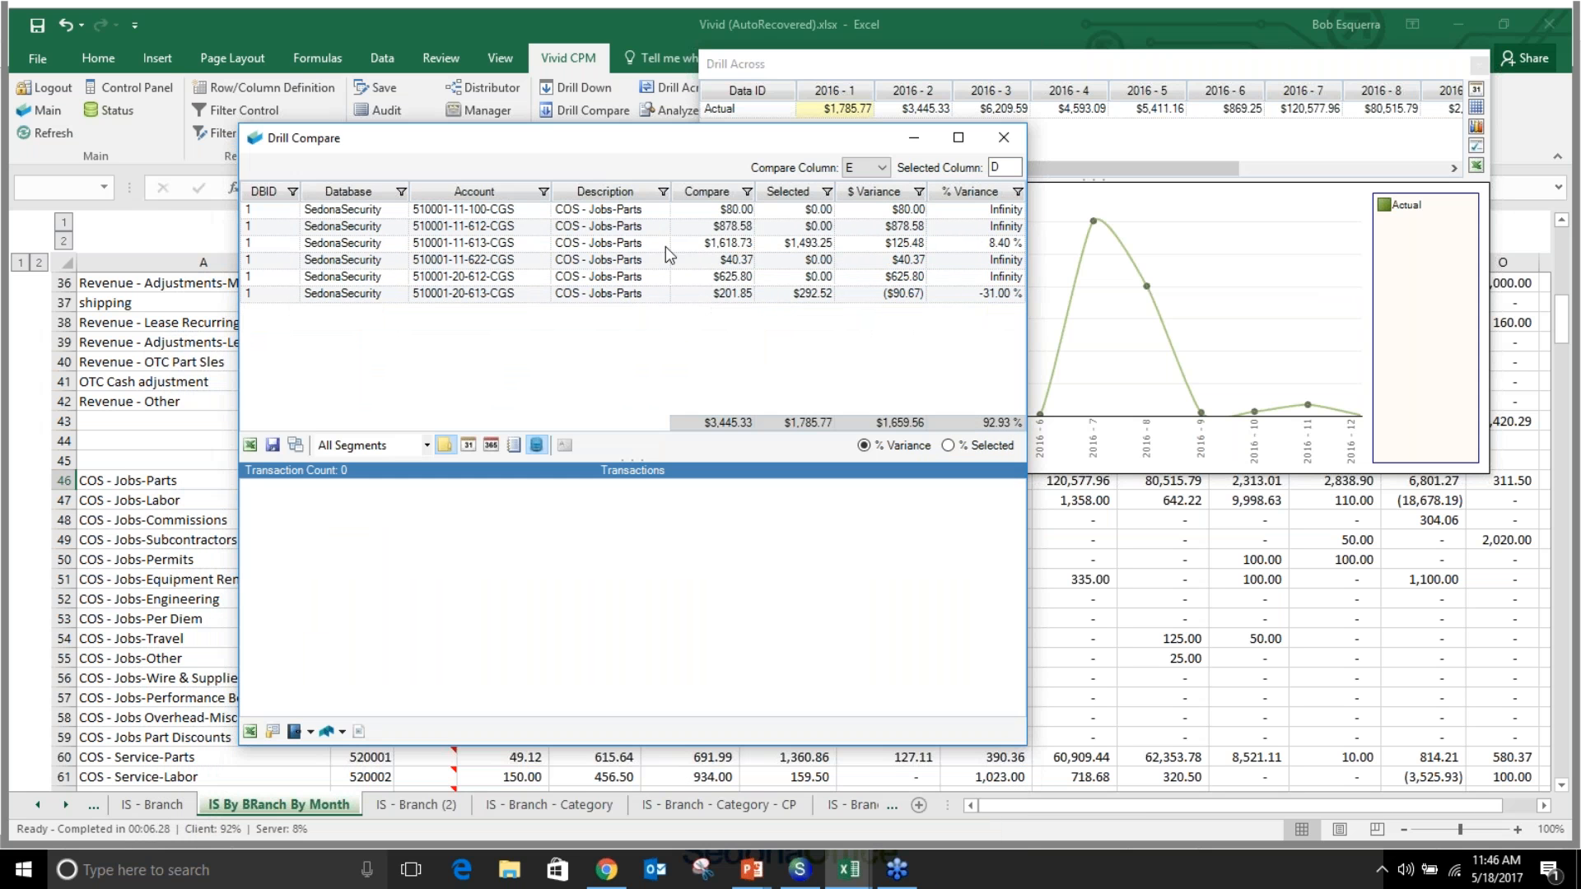
pyautogui.click(606, 243)
pyautogui.click(713, 244)
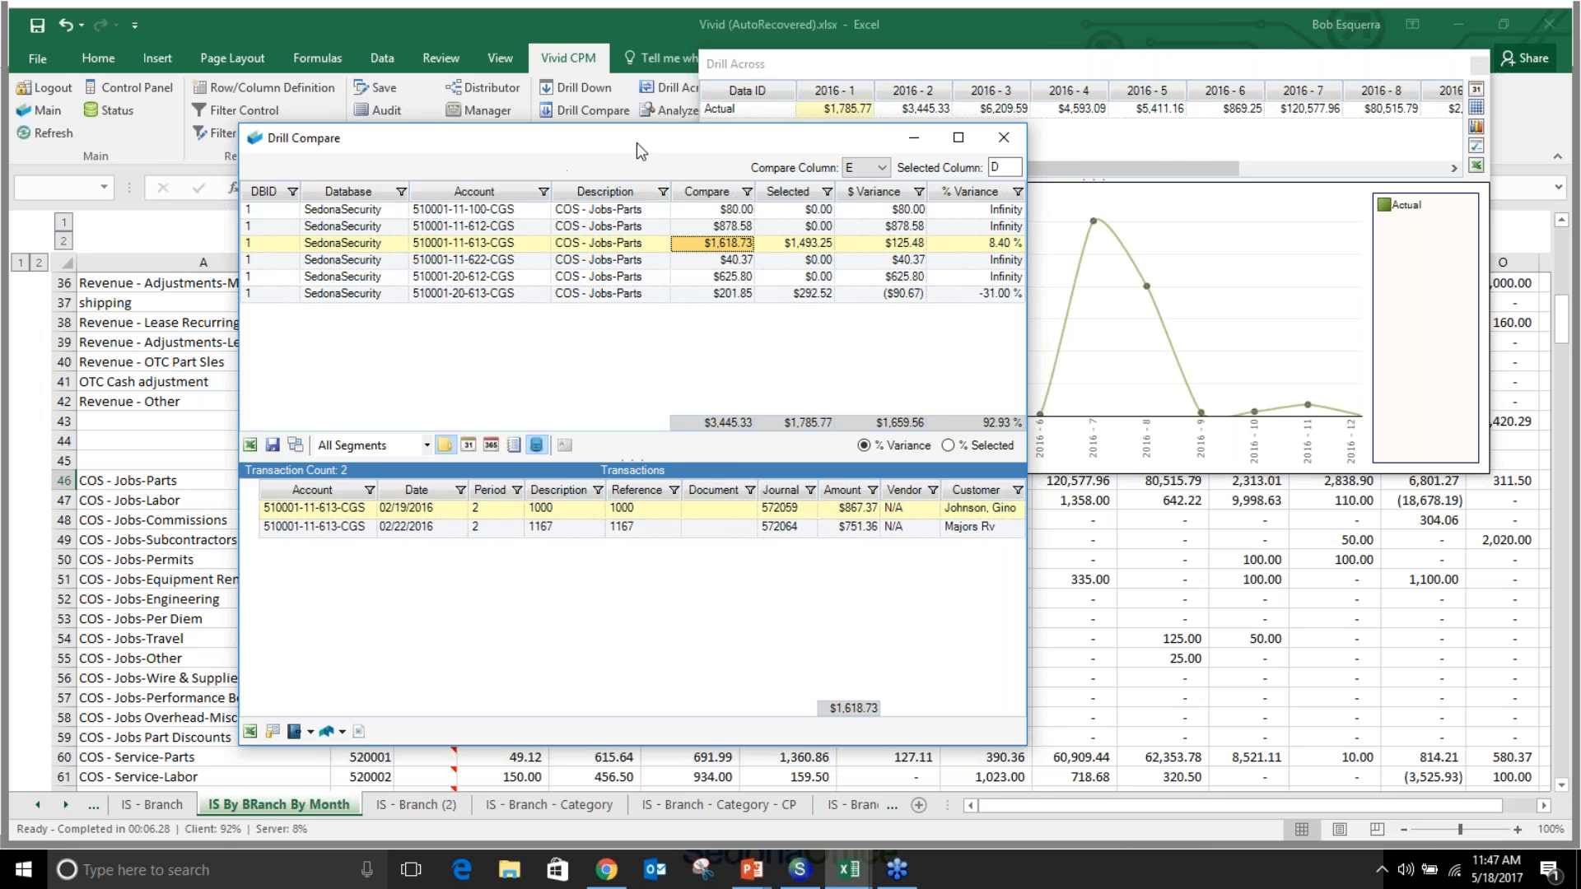
pyautogui.moveTo(647, 144); pyautogui.dragTo(982, 140)
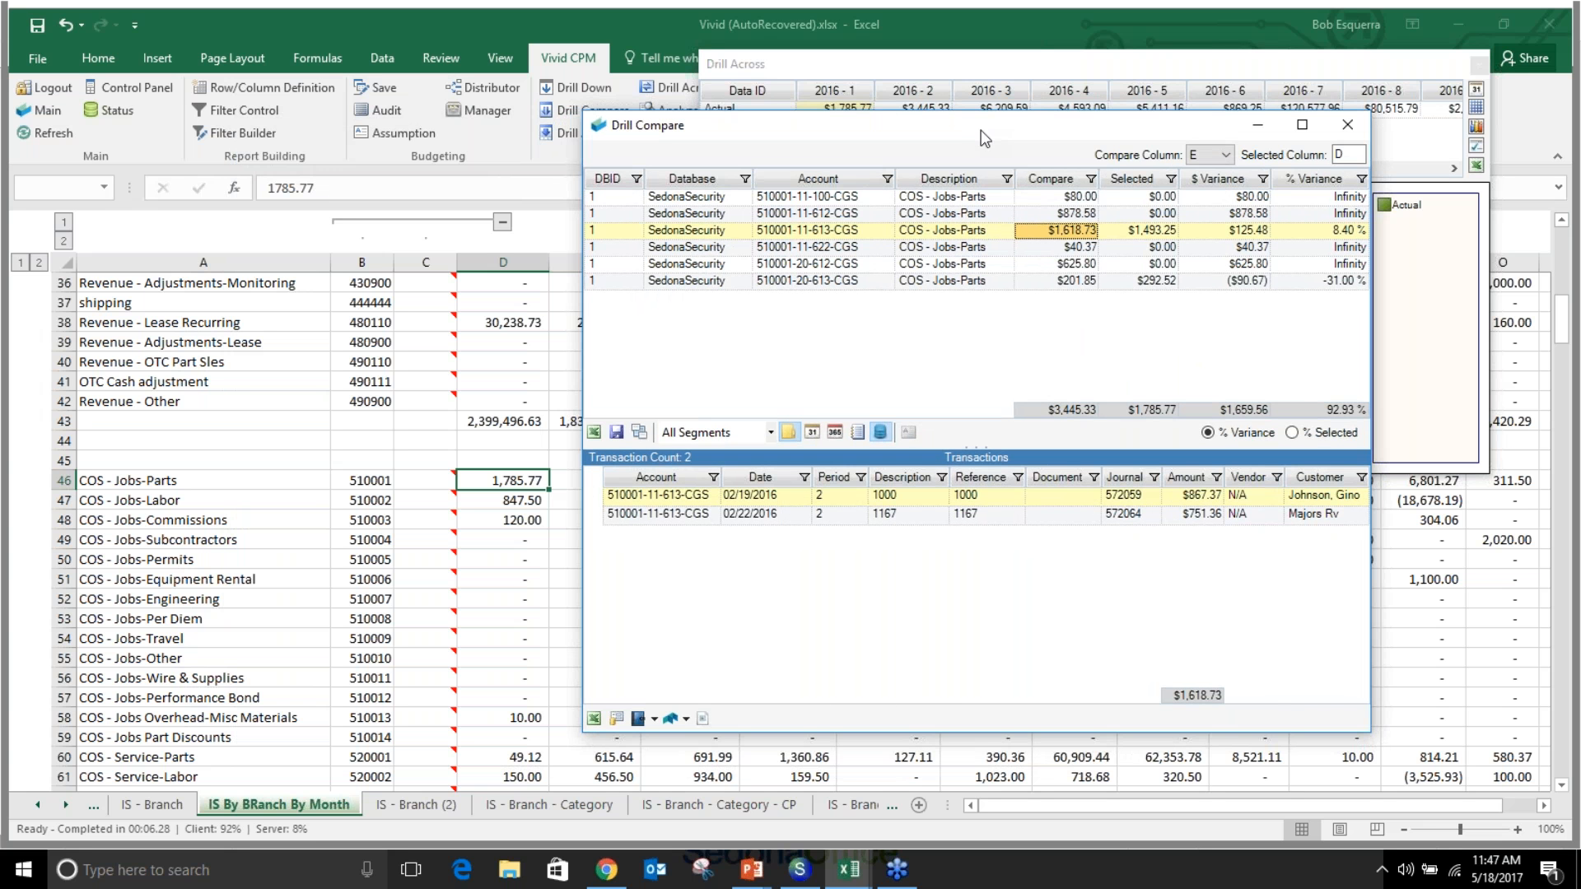
pyautogui.moveTo(983, 135); pyautogui.dragTo(985, 169)
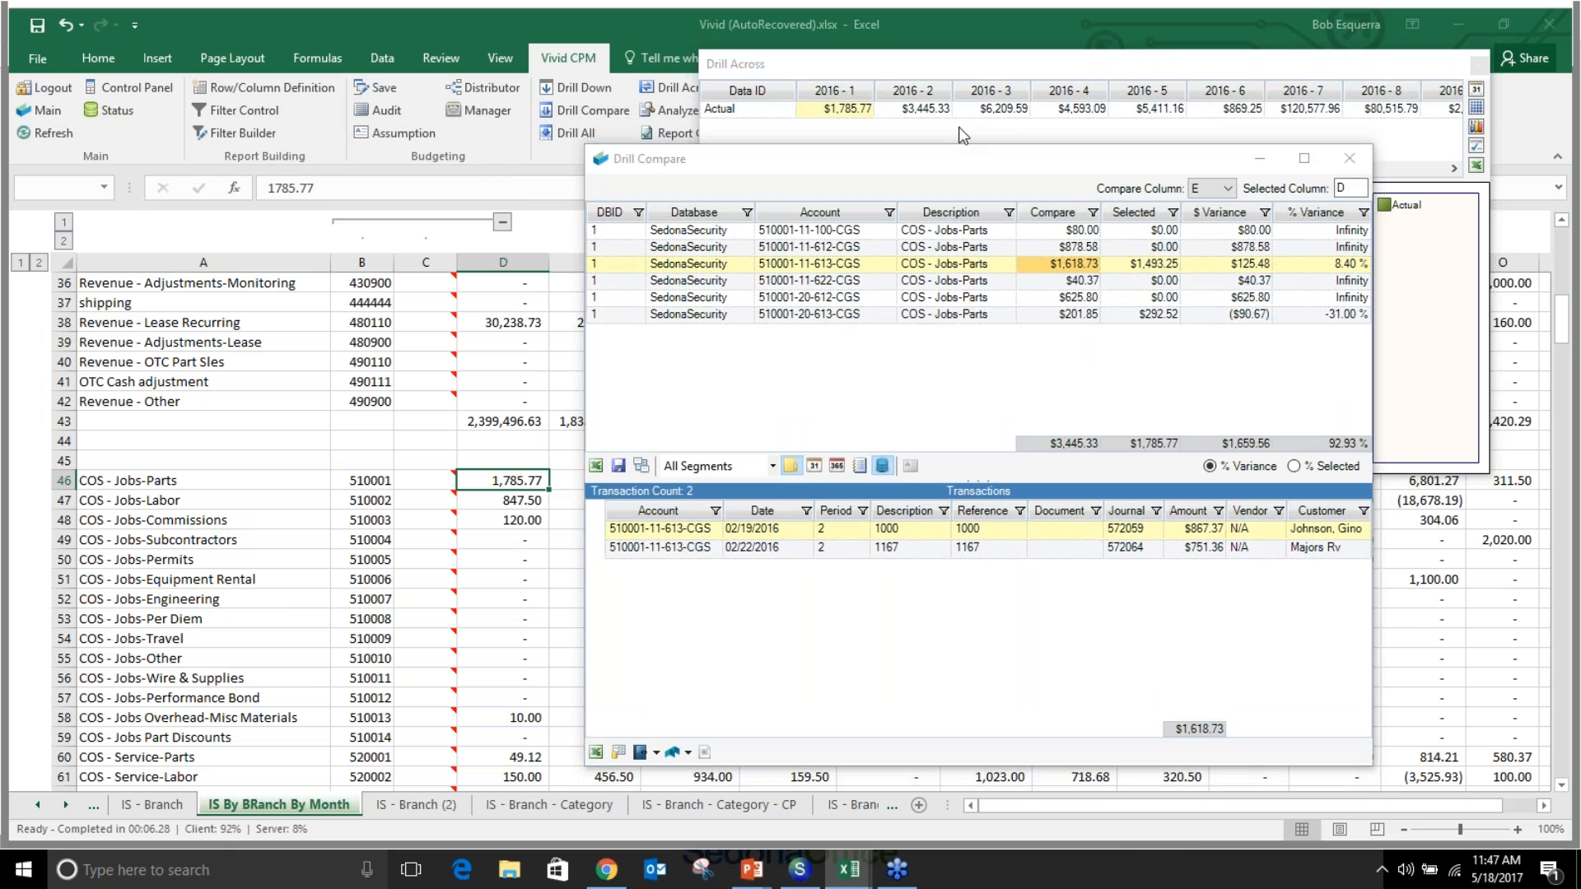
# Switch to the PowerPoint slide show and advance through the Vivid CPM – Basic vs Advanced slide to Contact Information
pyautogui.hotkey('alt', 'Tab')
pyautogui.hotkey('alt', 'Tab')
pyautogui.hotkey('alt', 'Tab')
pyautogui.hotkey('alt', 'Tab')
pyautogui.hotkey('alt', 'Tab')
pyautogui.click(646, 415)
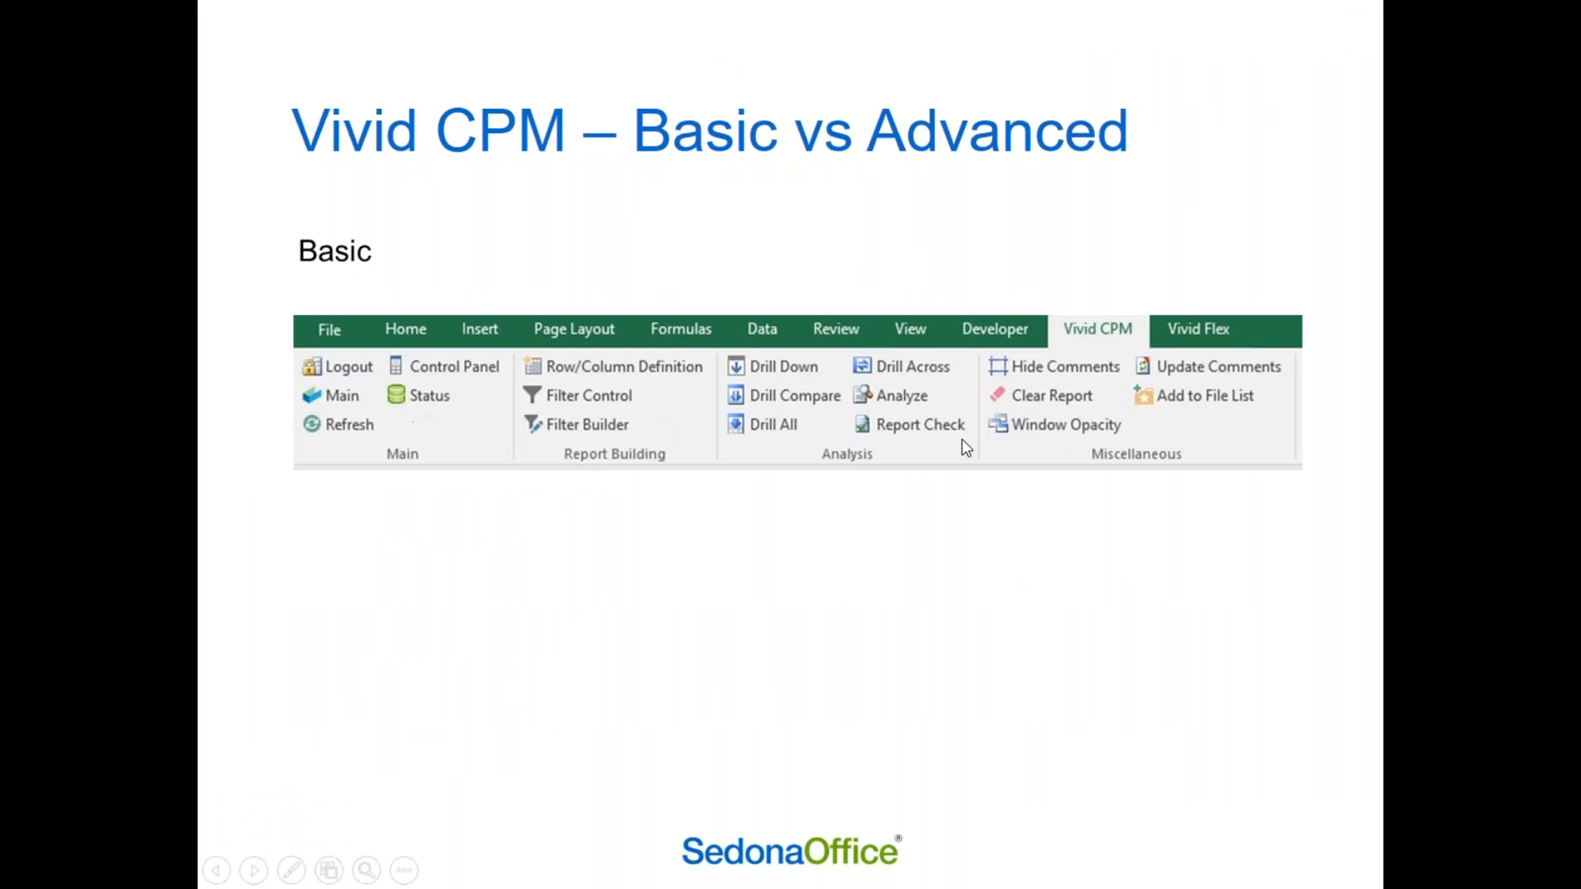
pyautogui.click(764, 594)
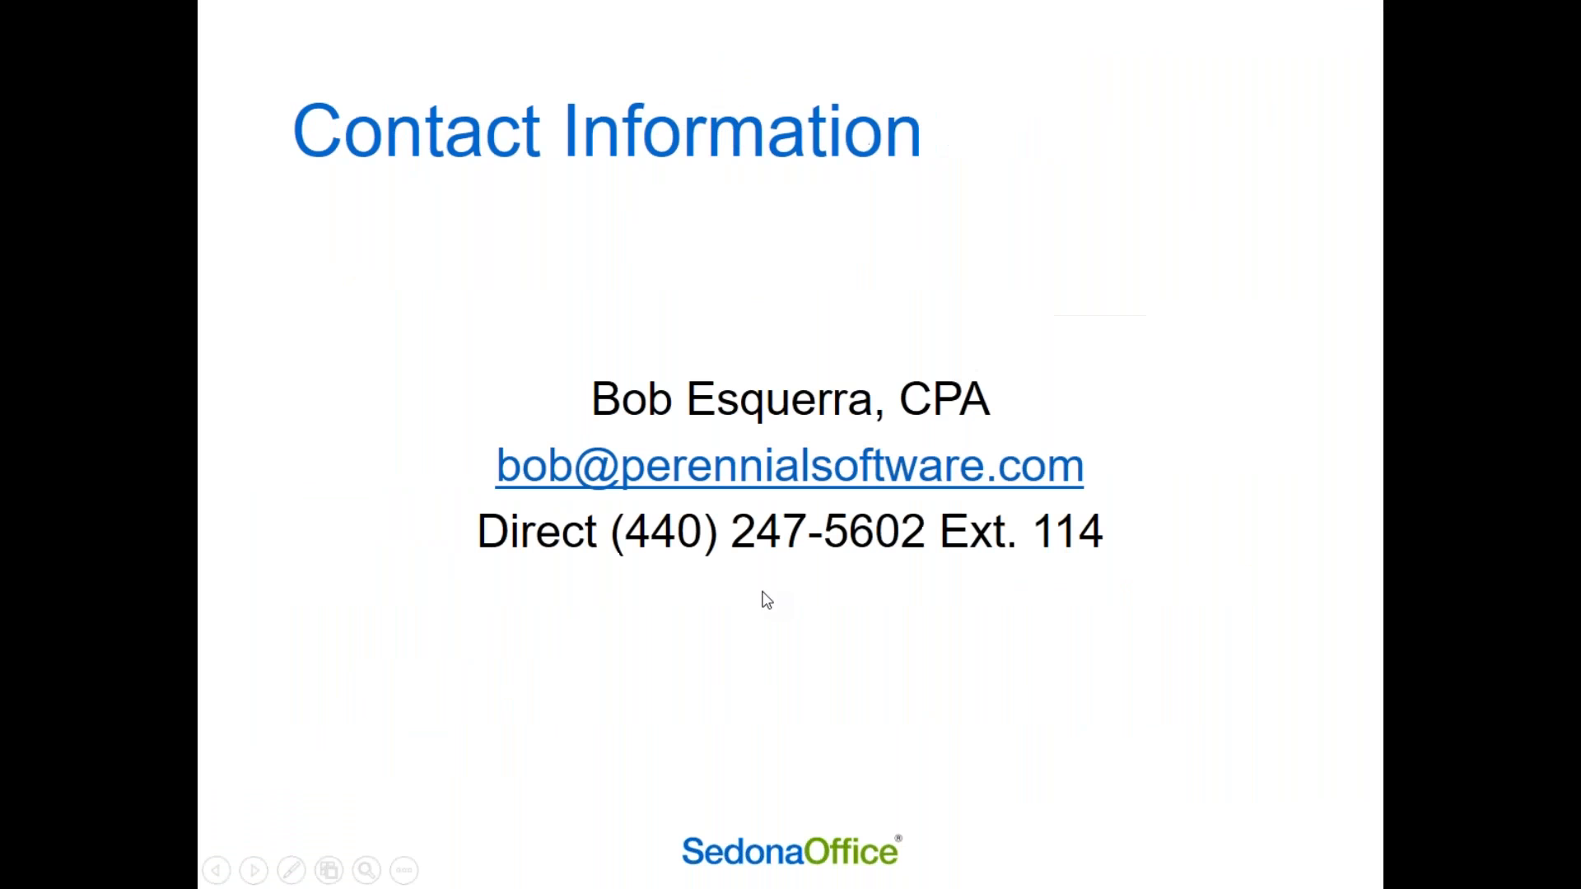
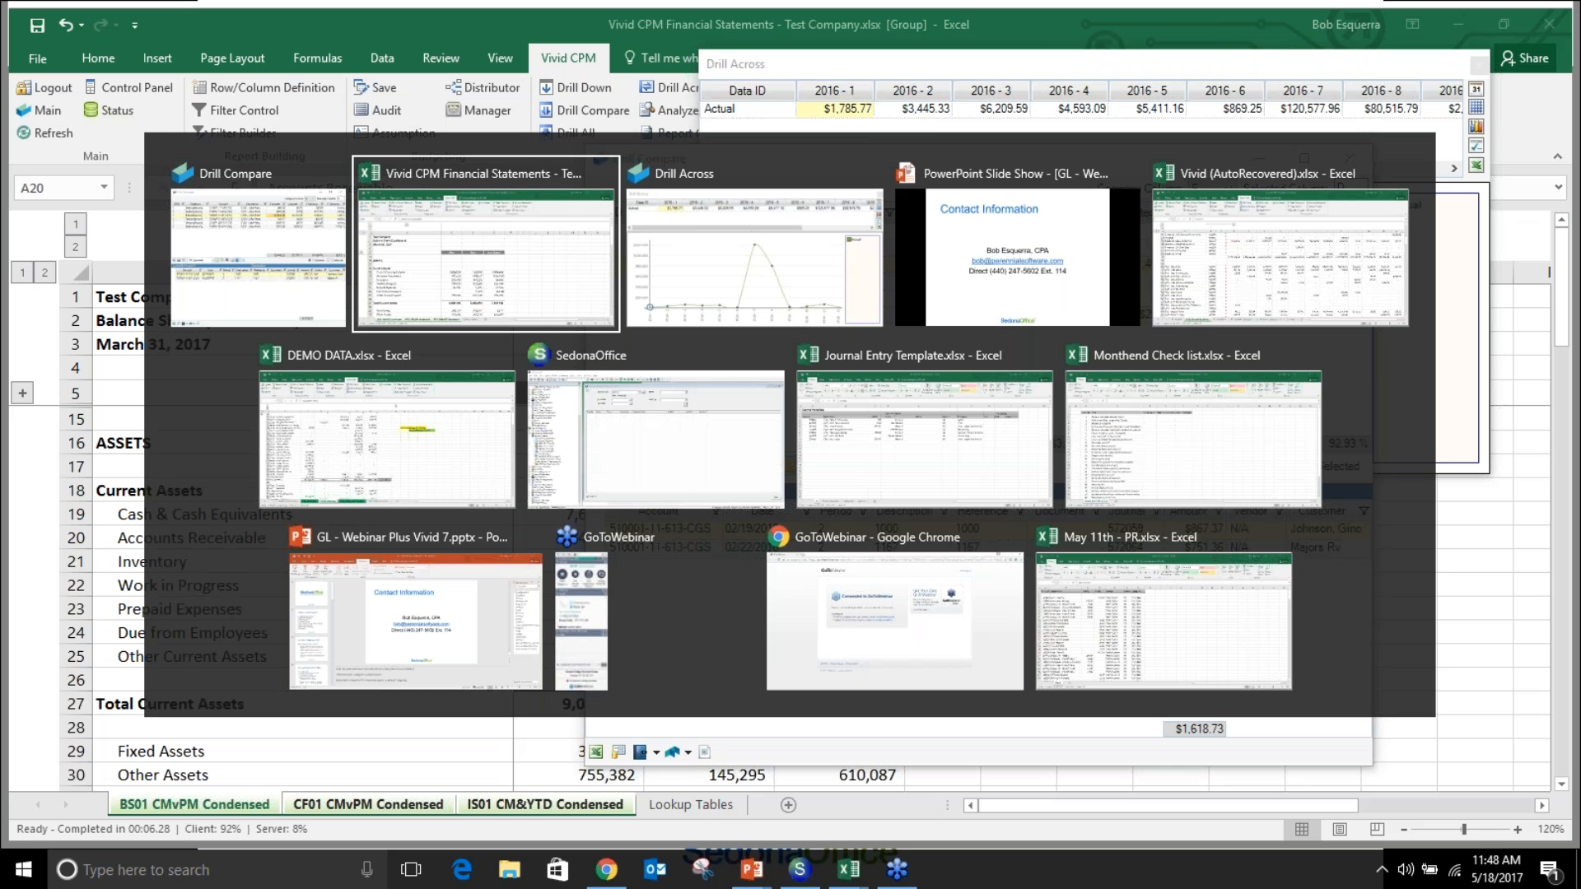
# Switch to SedonaOffice and review Sedona Security's accounting periods, including the status options for March 2017
pyautogui.hotkey('alt', 'Tab')
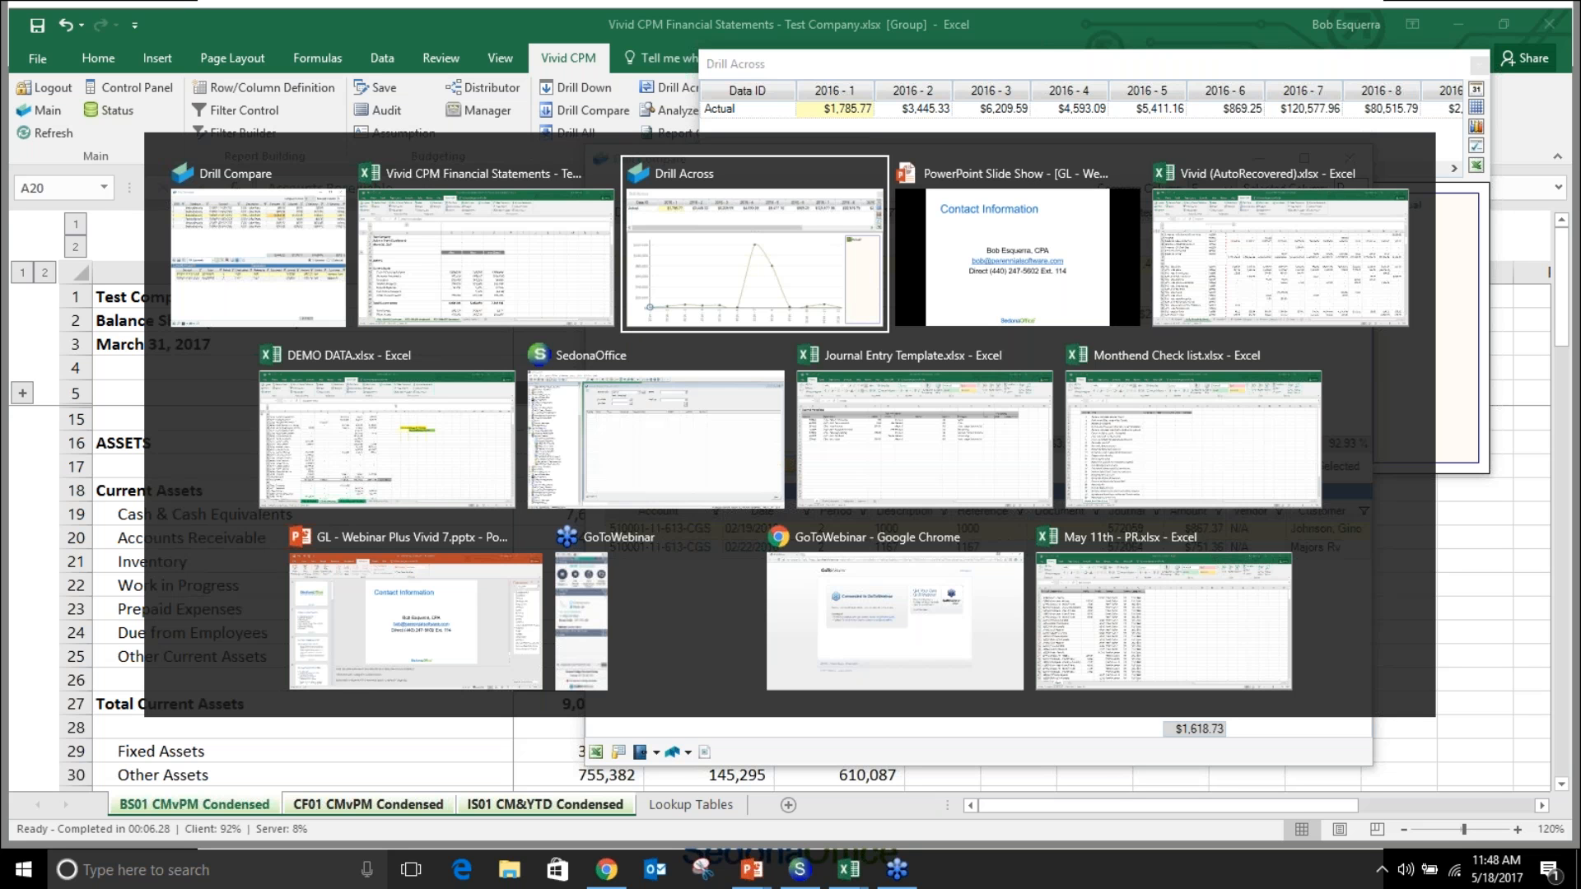
pyautogui.hotkey('alt', 'Tab')
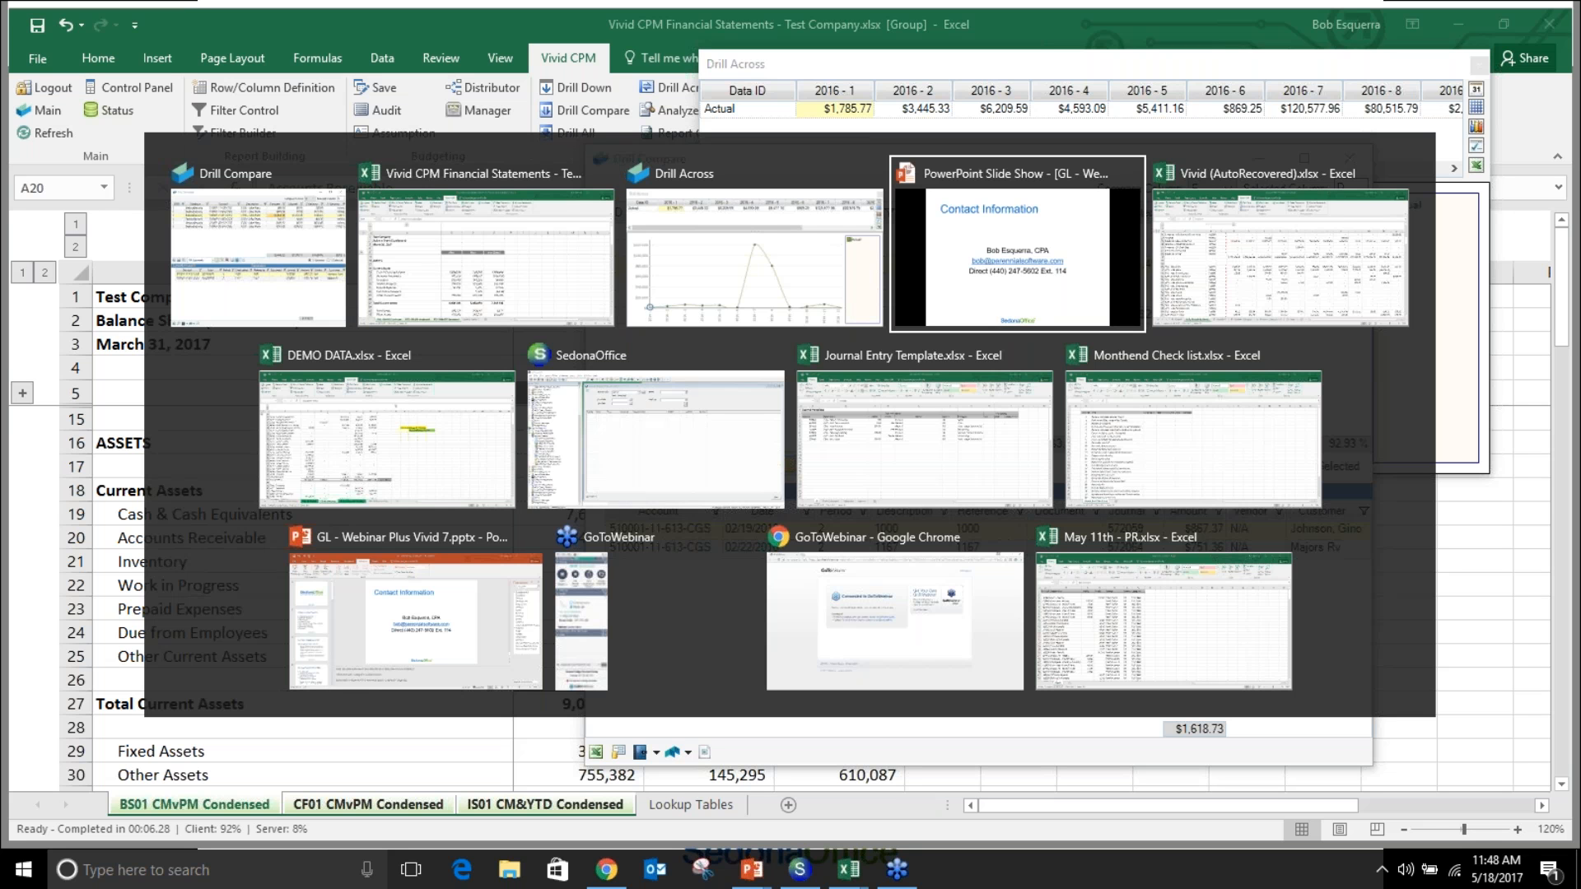
pyautogui.hotkey('alt', 'Tab')
pyautogui.hotkey('alt', 'Tab')
pyautogui.hotkey('alt', 'Tab')
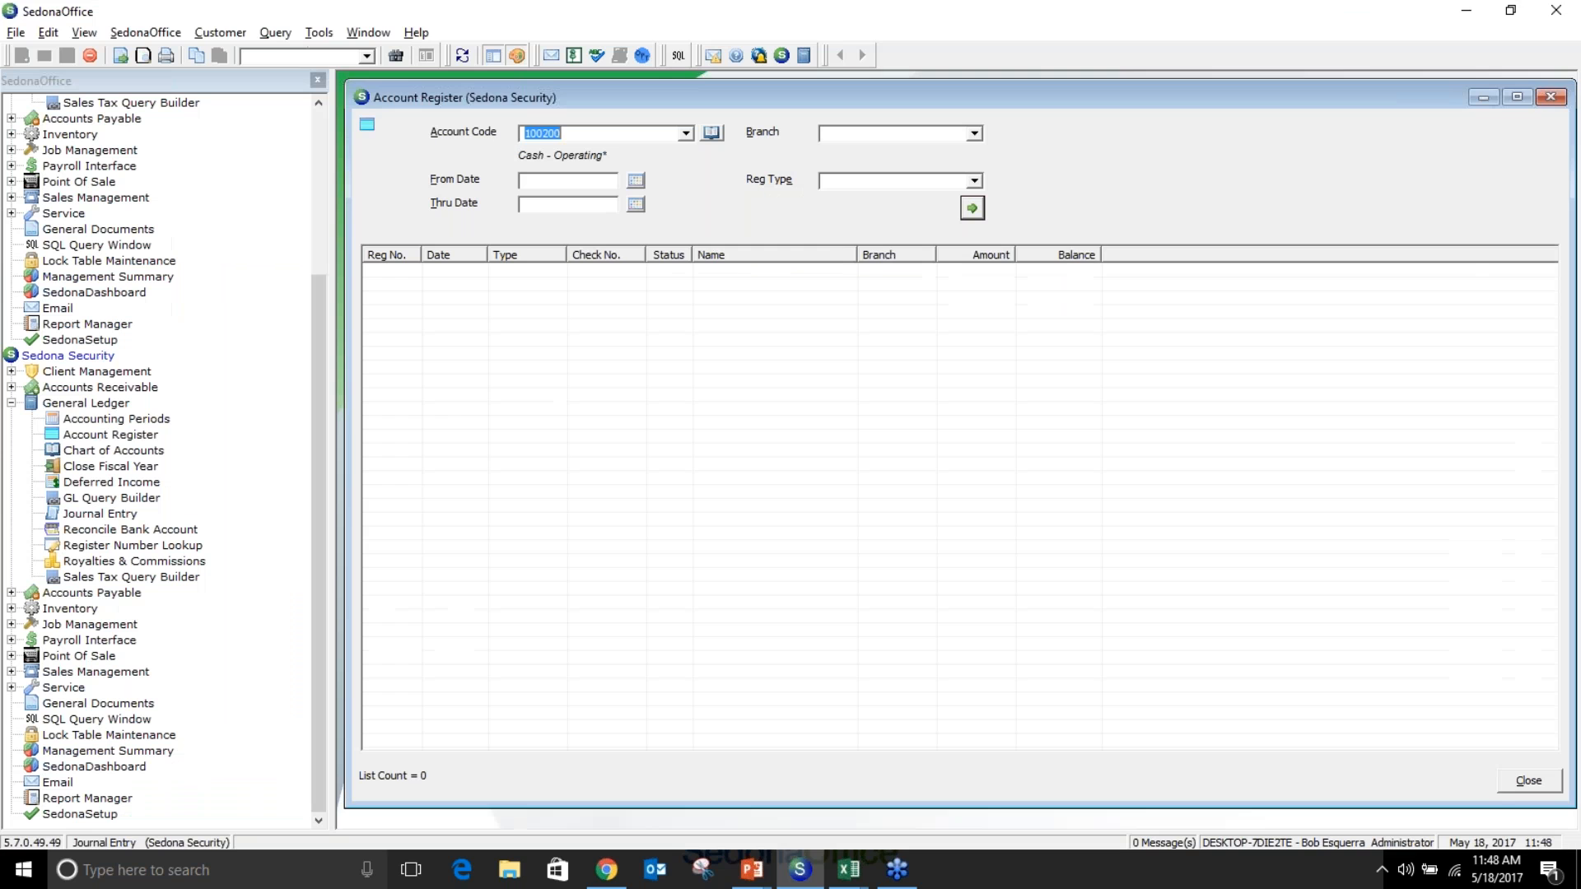
pyautogui.click(150, 418)
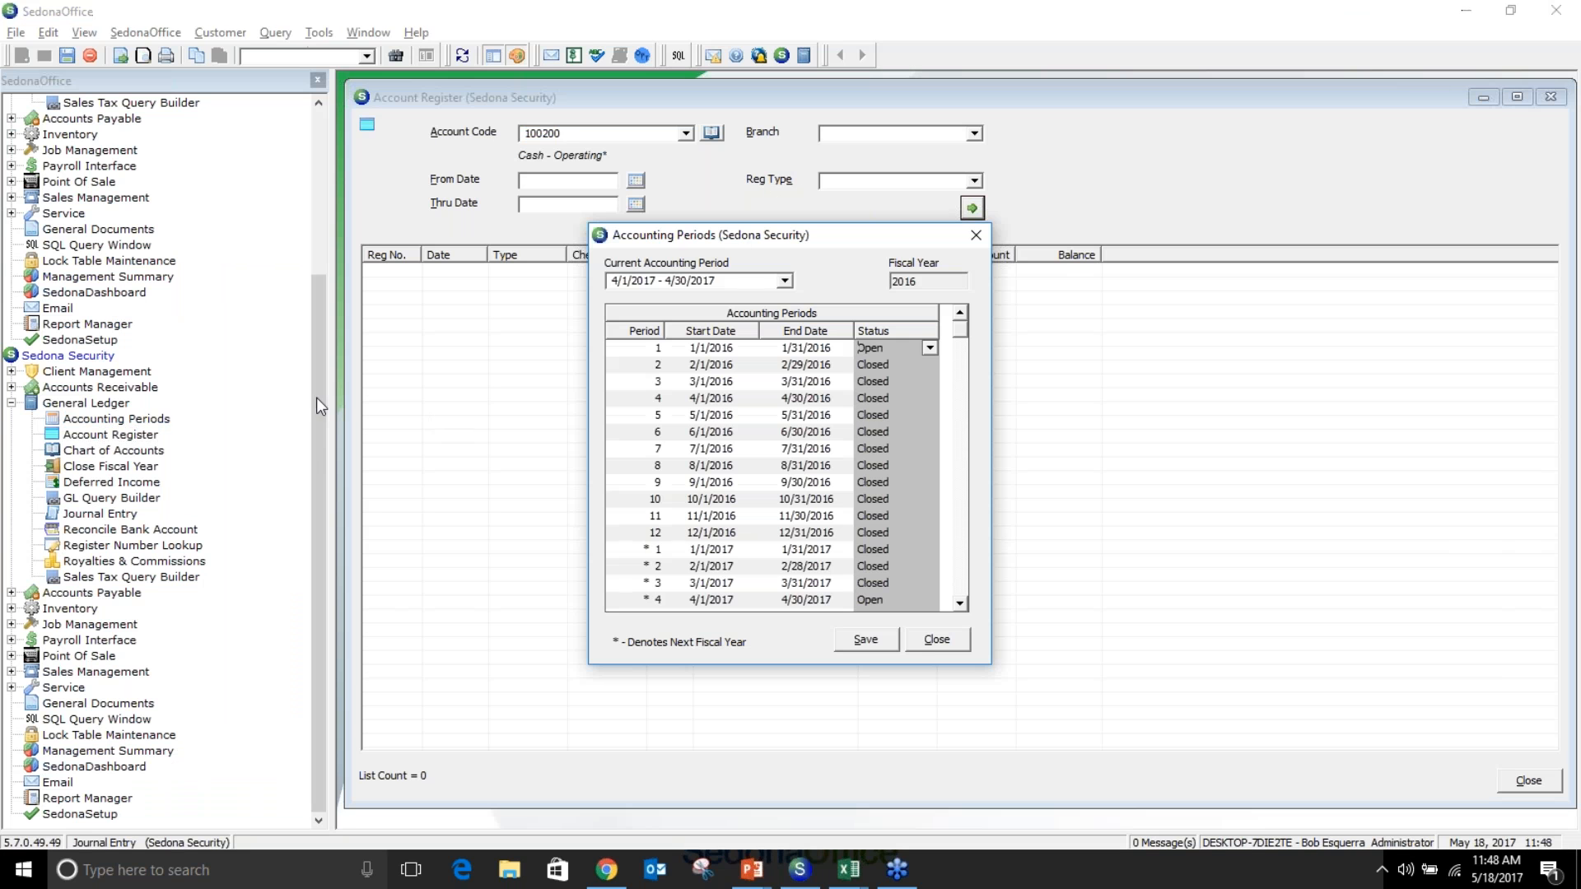
pyautogui.click(928, 584)
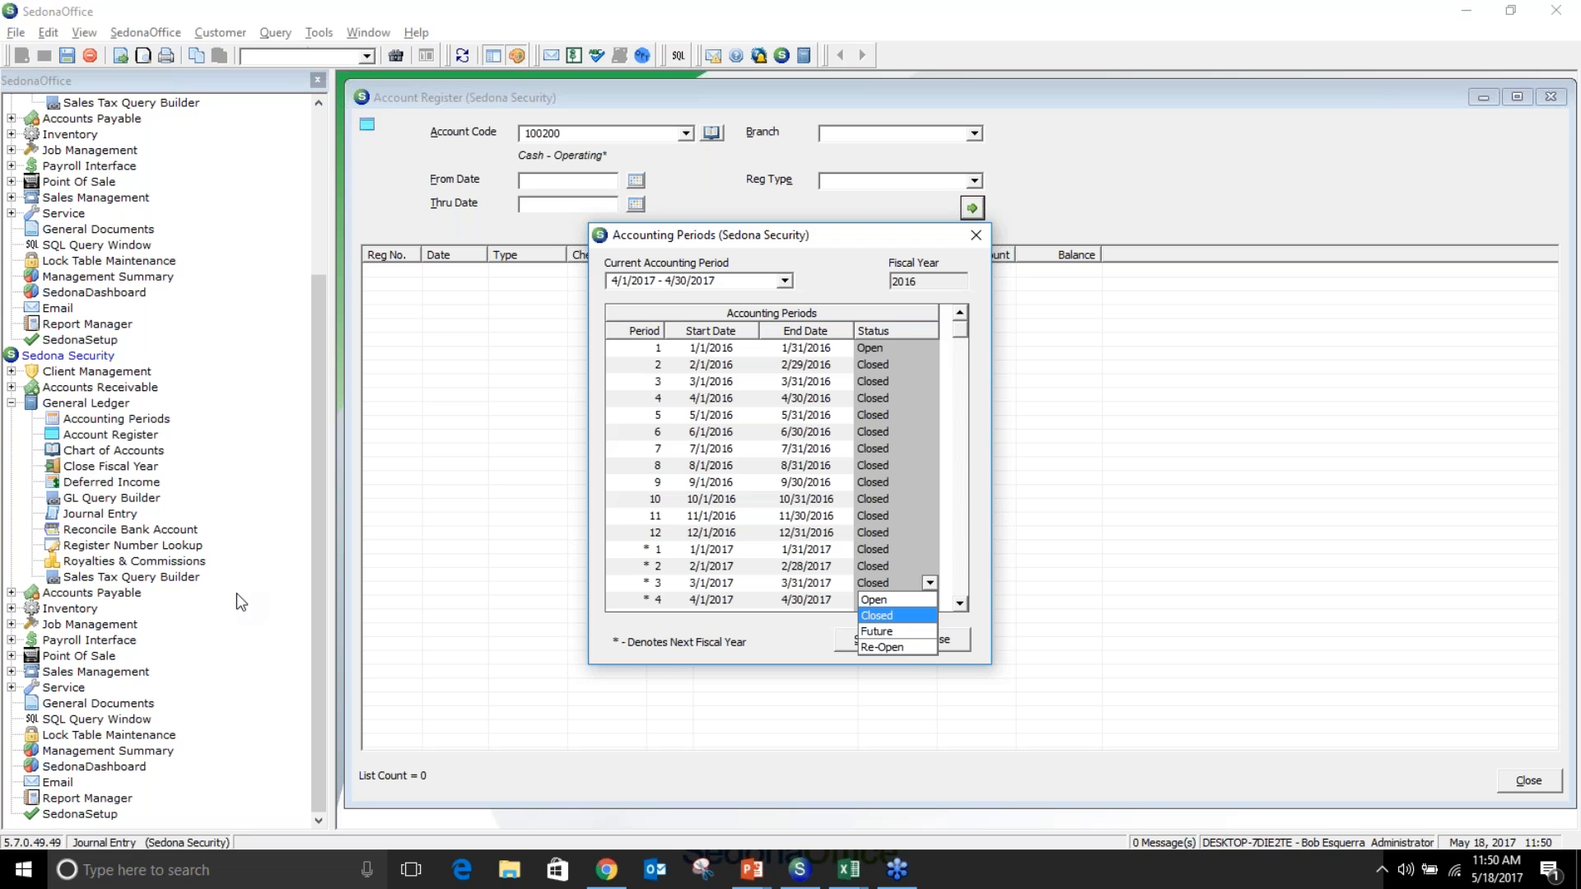
pyautogui.click(157, 488)
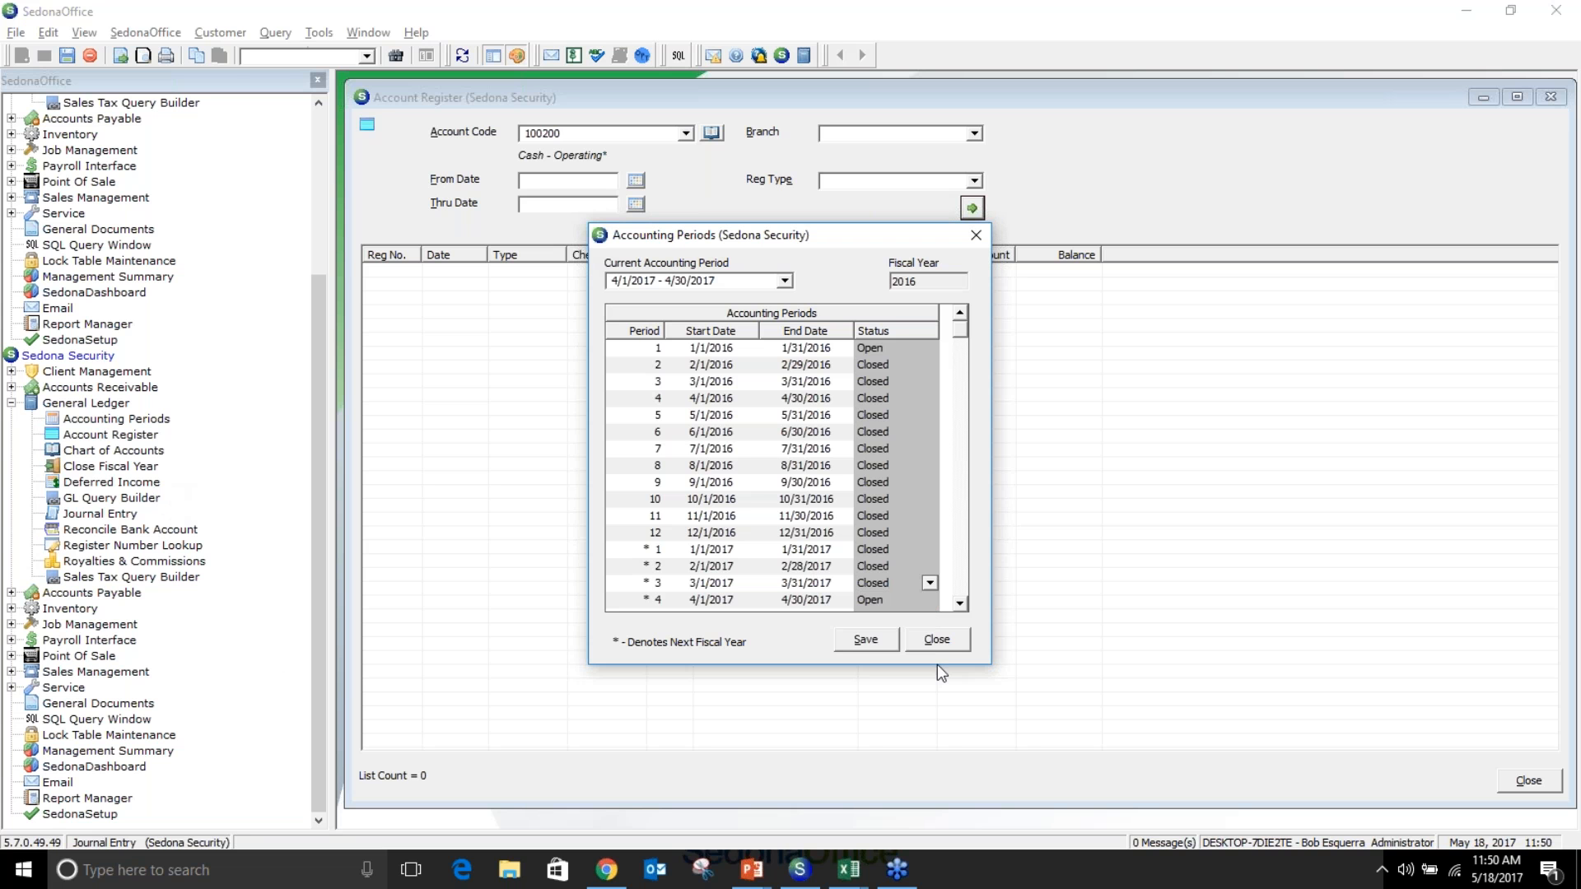
pyautogui.click(936, 640)
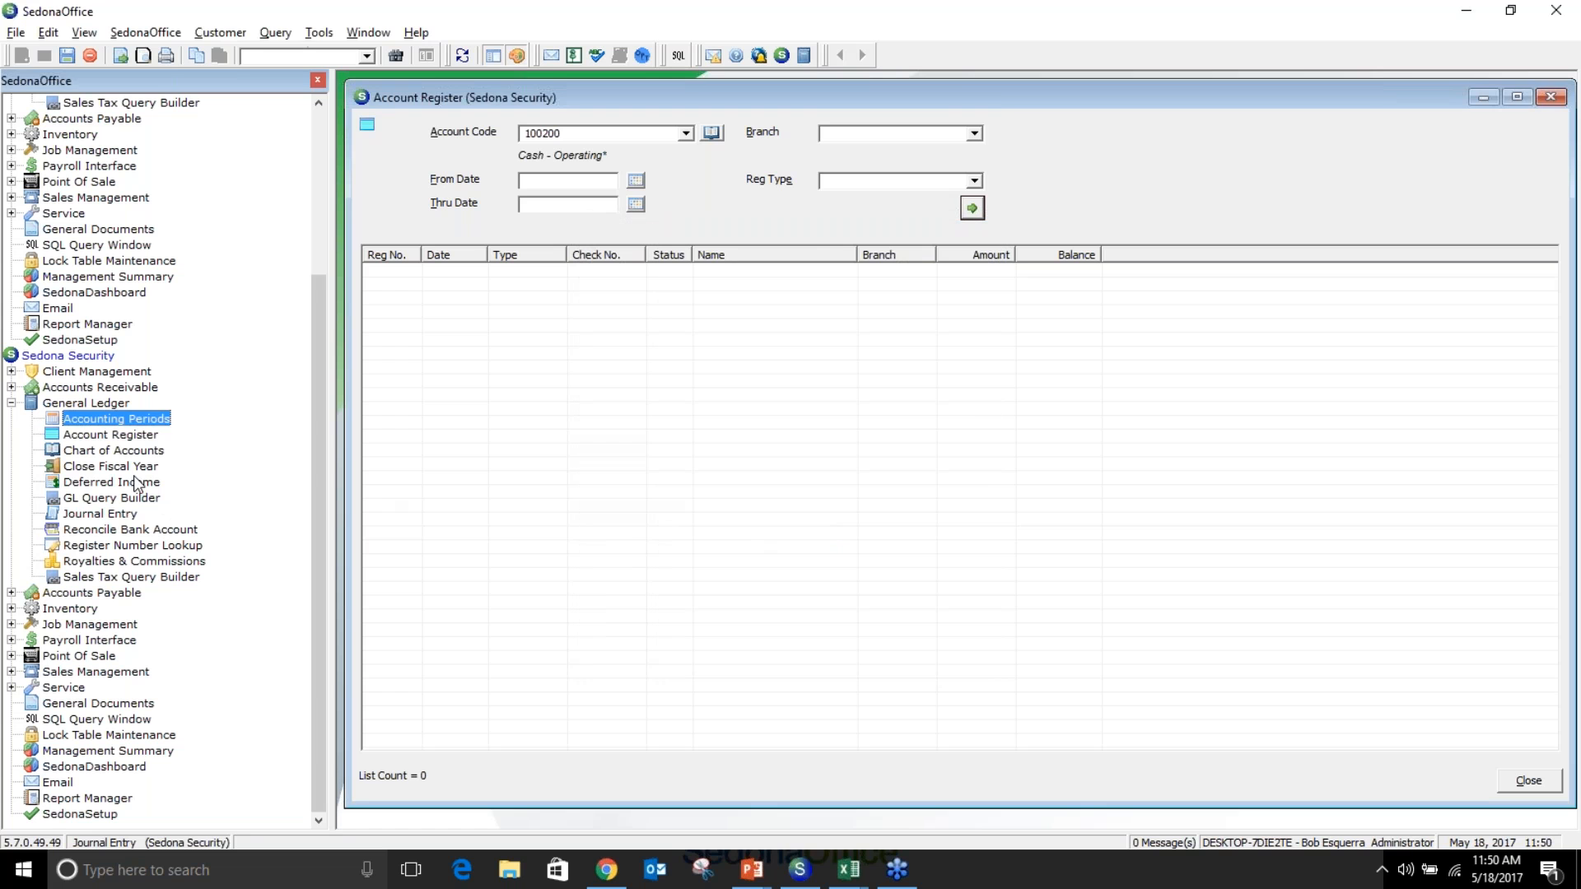
# Open Sedona Security's Deferred Income form and pick 4/30/2017 as the recognition date for unposted deferred income
pyautogui.doubleClick(132, 484)
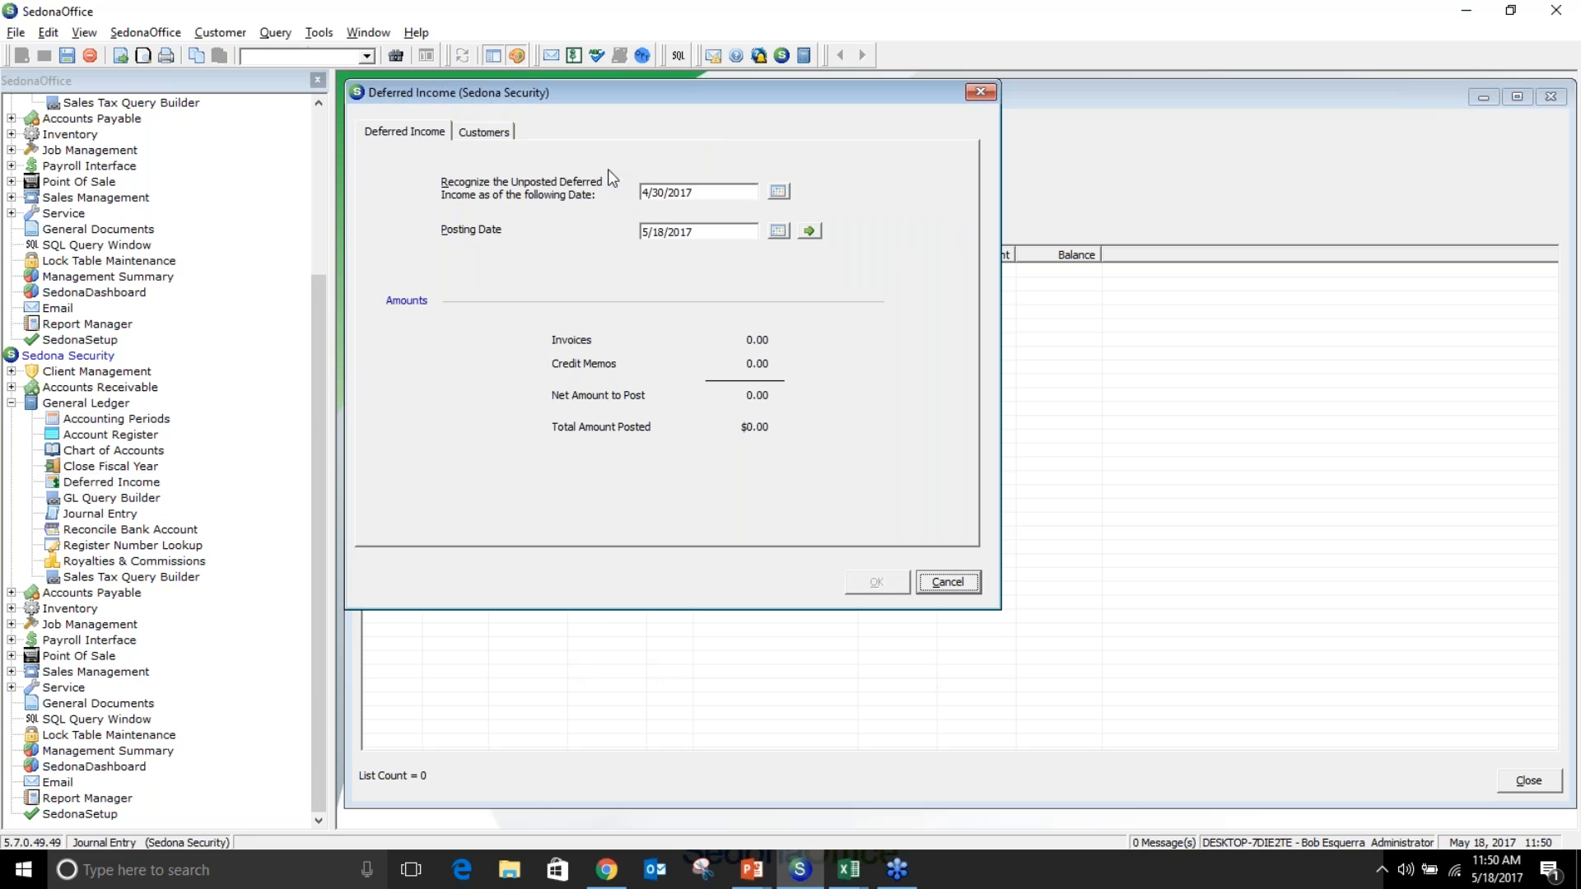
pyautogui.click(777, 192)
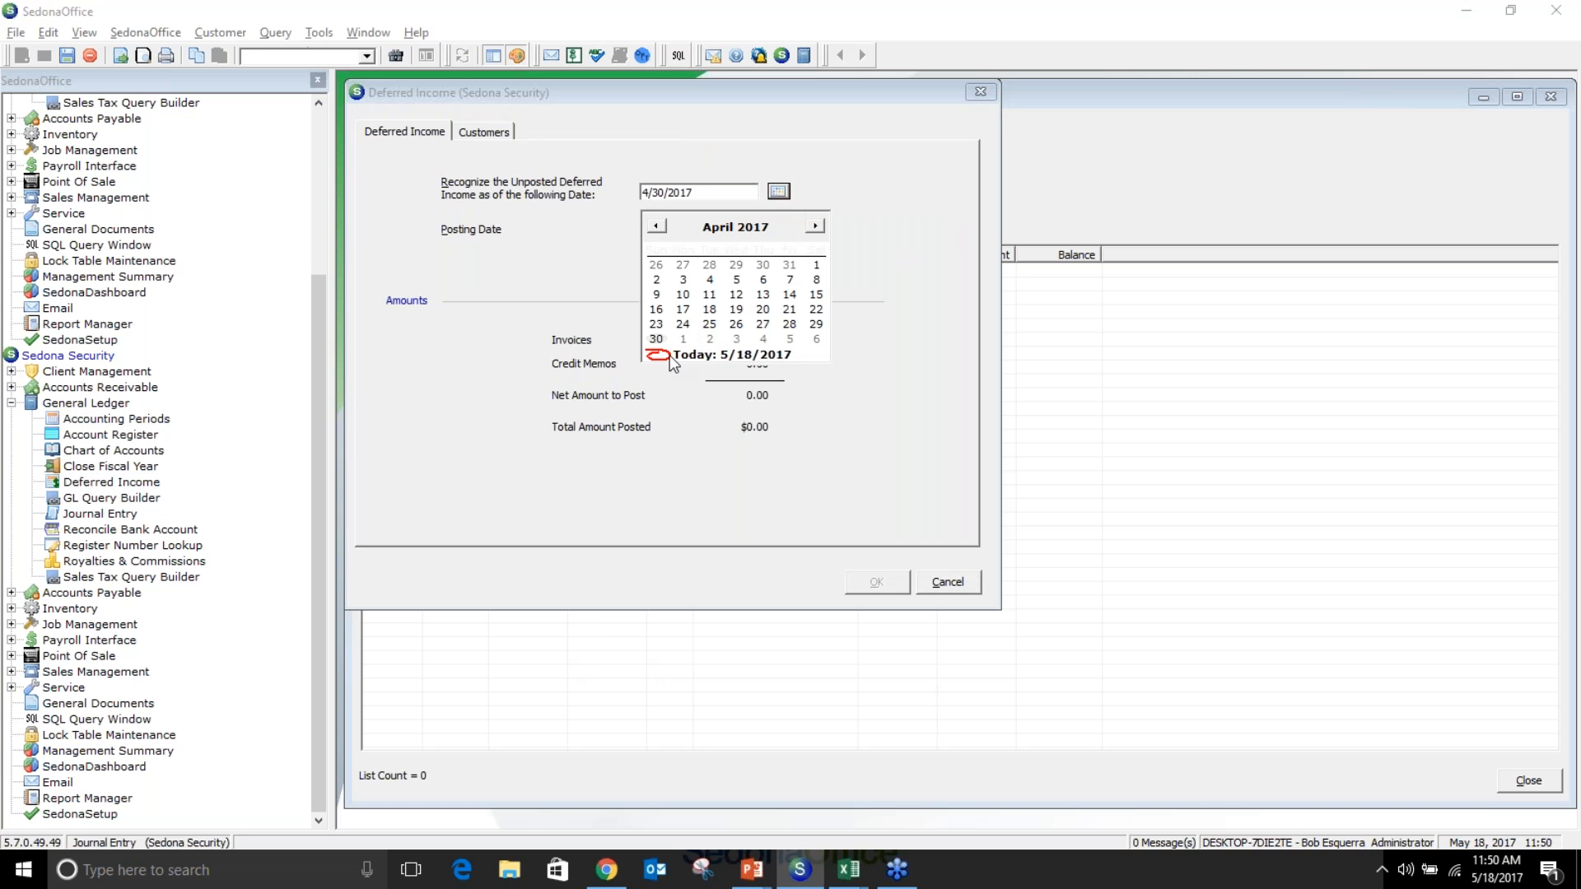
pyautogui.click(814, 226)
pyautogui.click(656, 226)
pyautogui.click(815, 225)
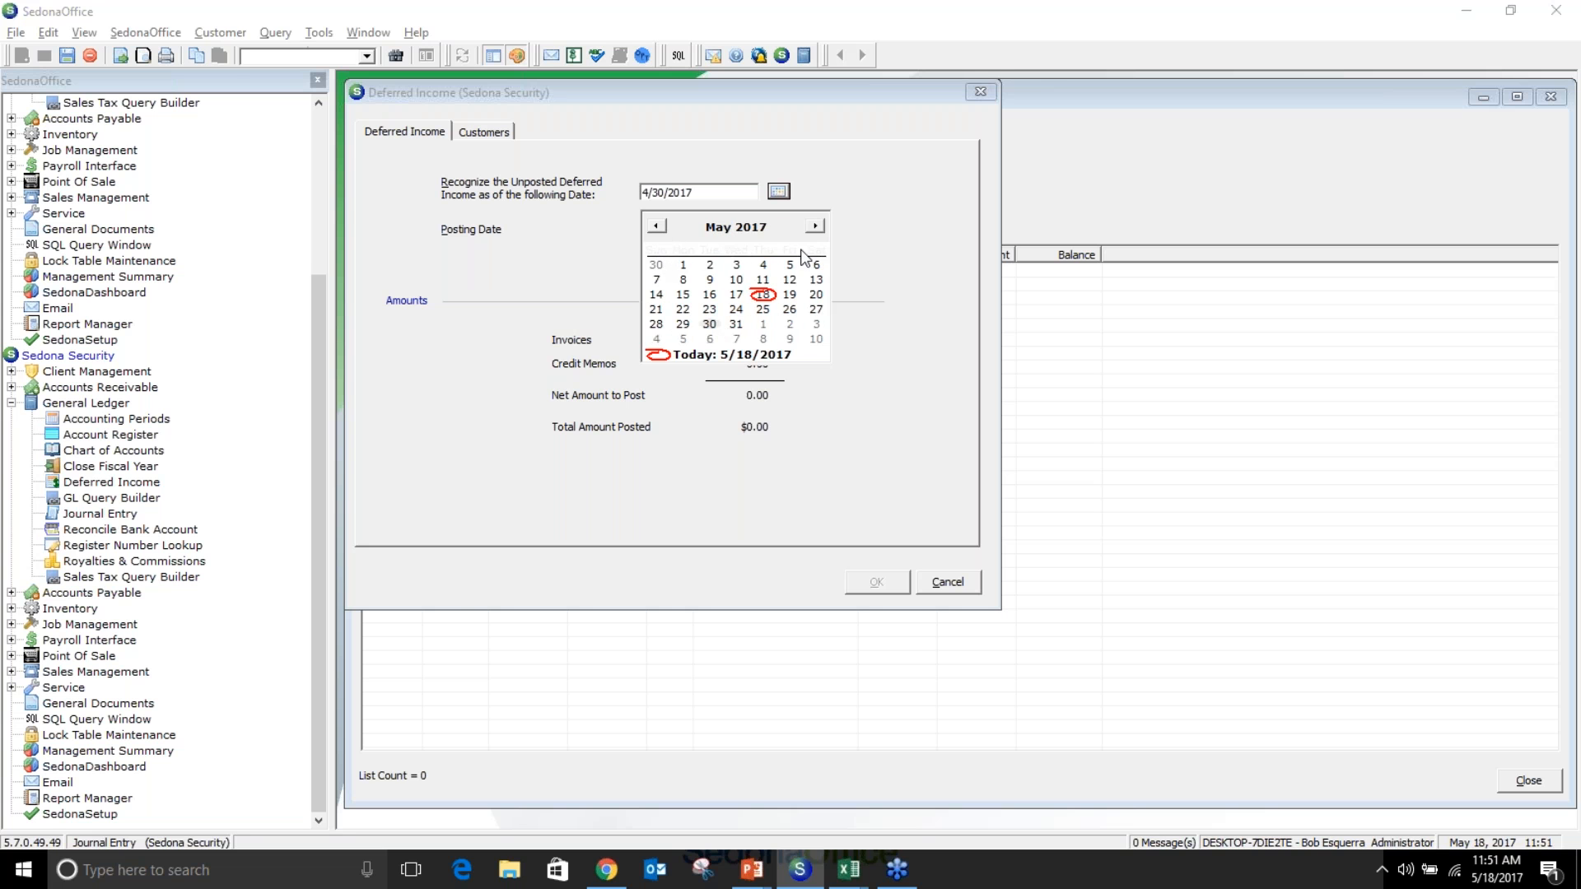
pyautogui.click(656, 264)
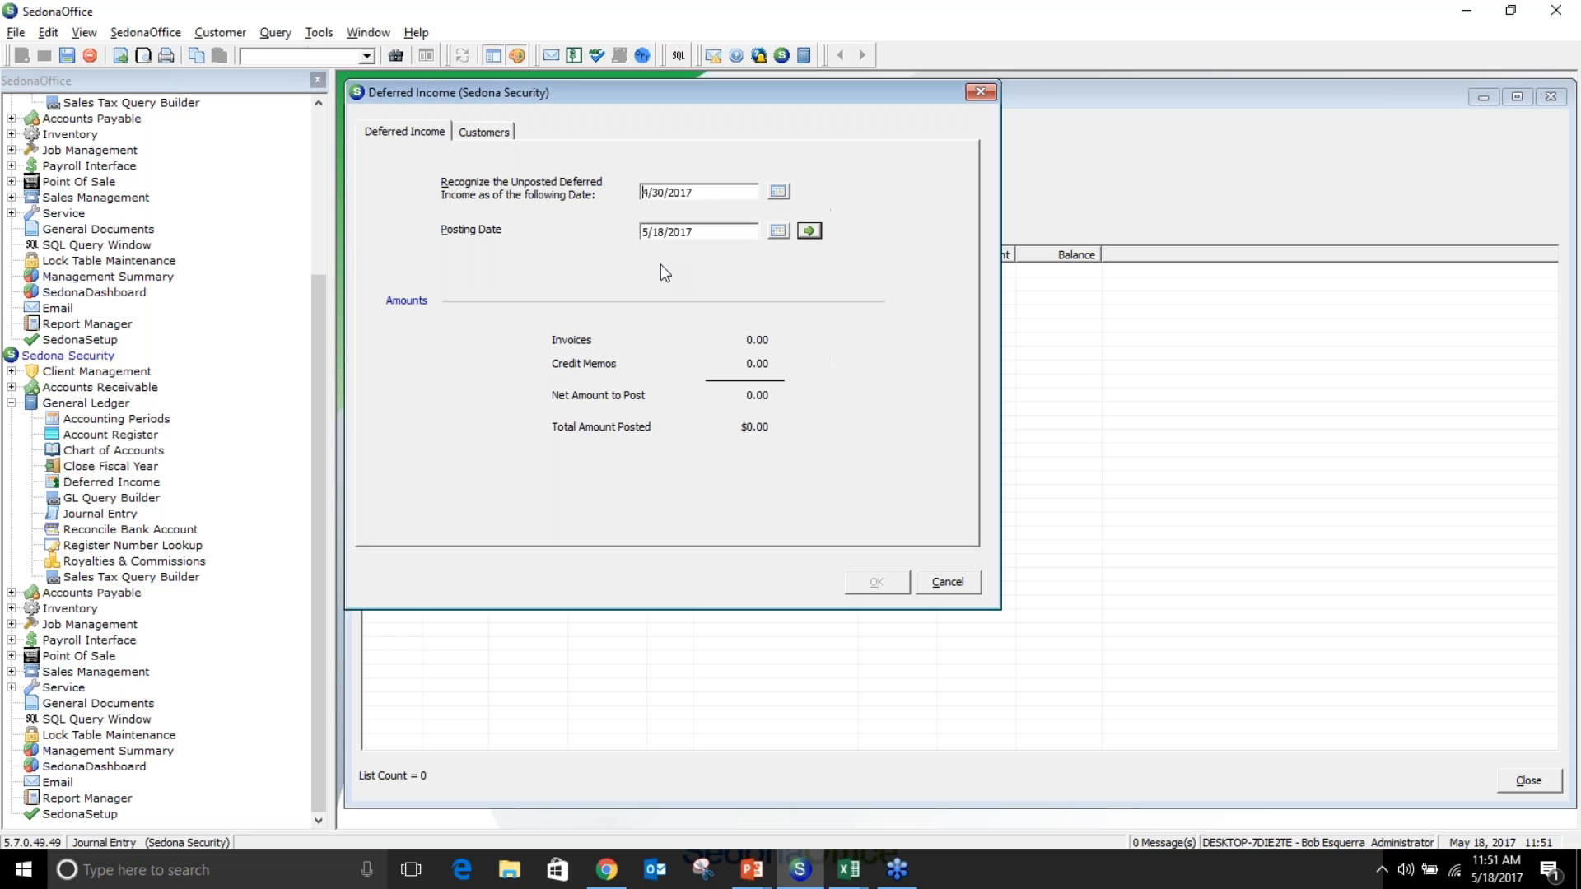
# Set the deferred income recognition date to 5/30/2017 with 5/18/2017 as the posting date
pyautogui.click(779, 192)
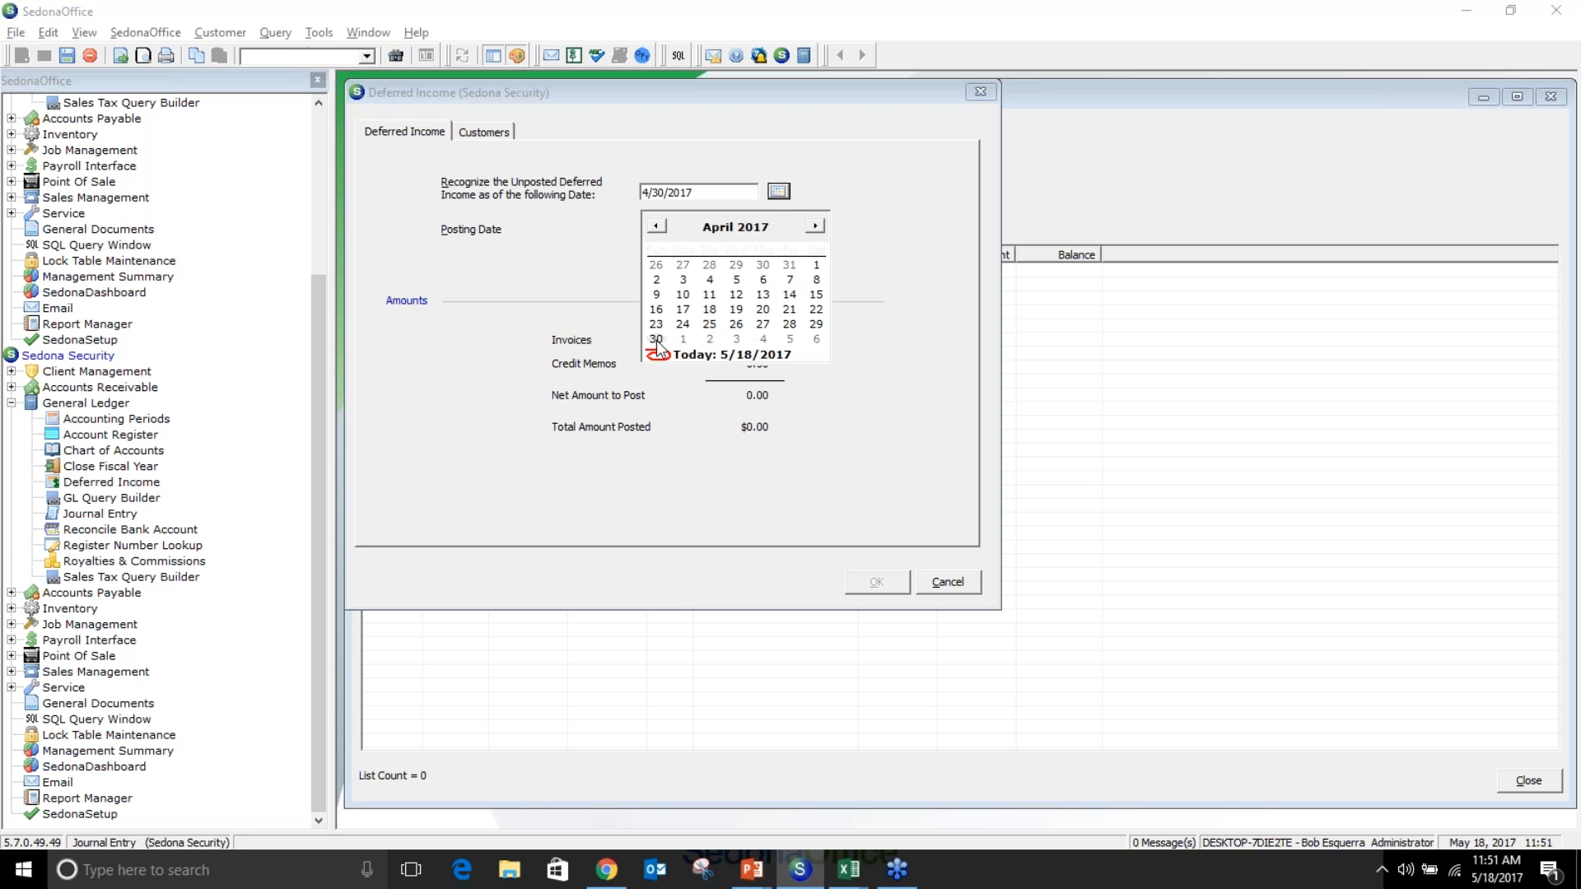
pyautogui.click(815, 227)
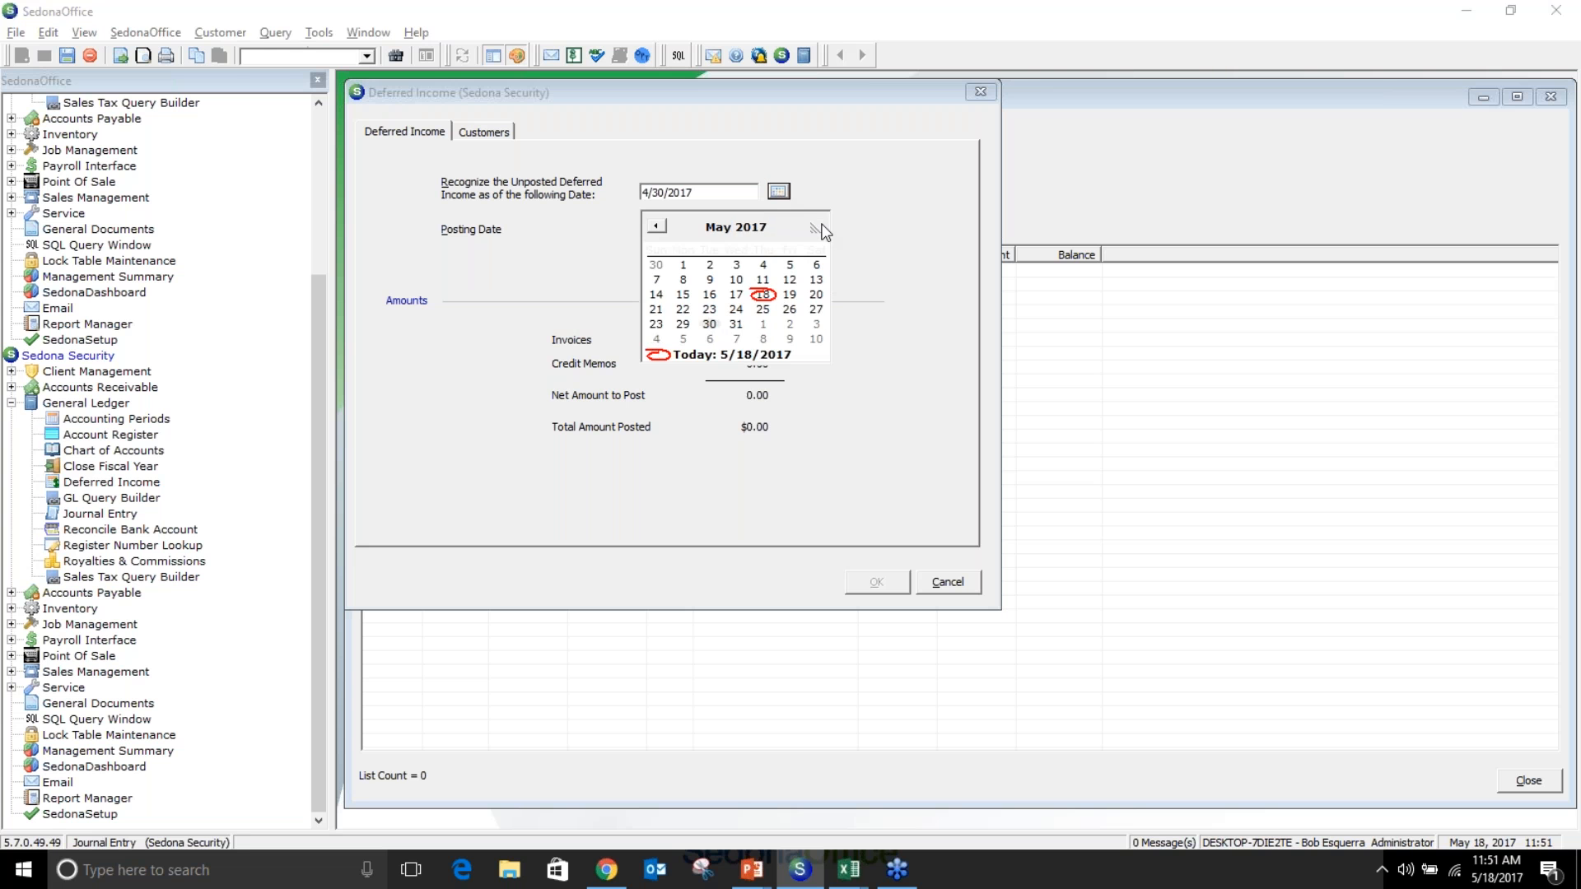
pyautogui.click(711, 325)
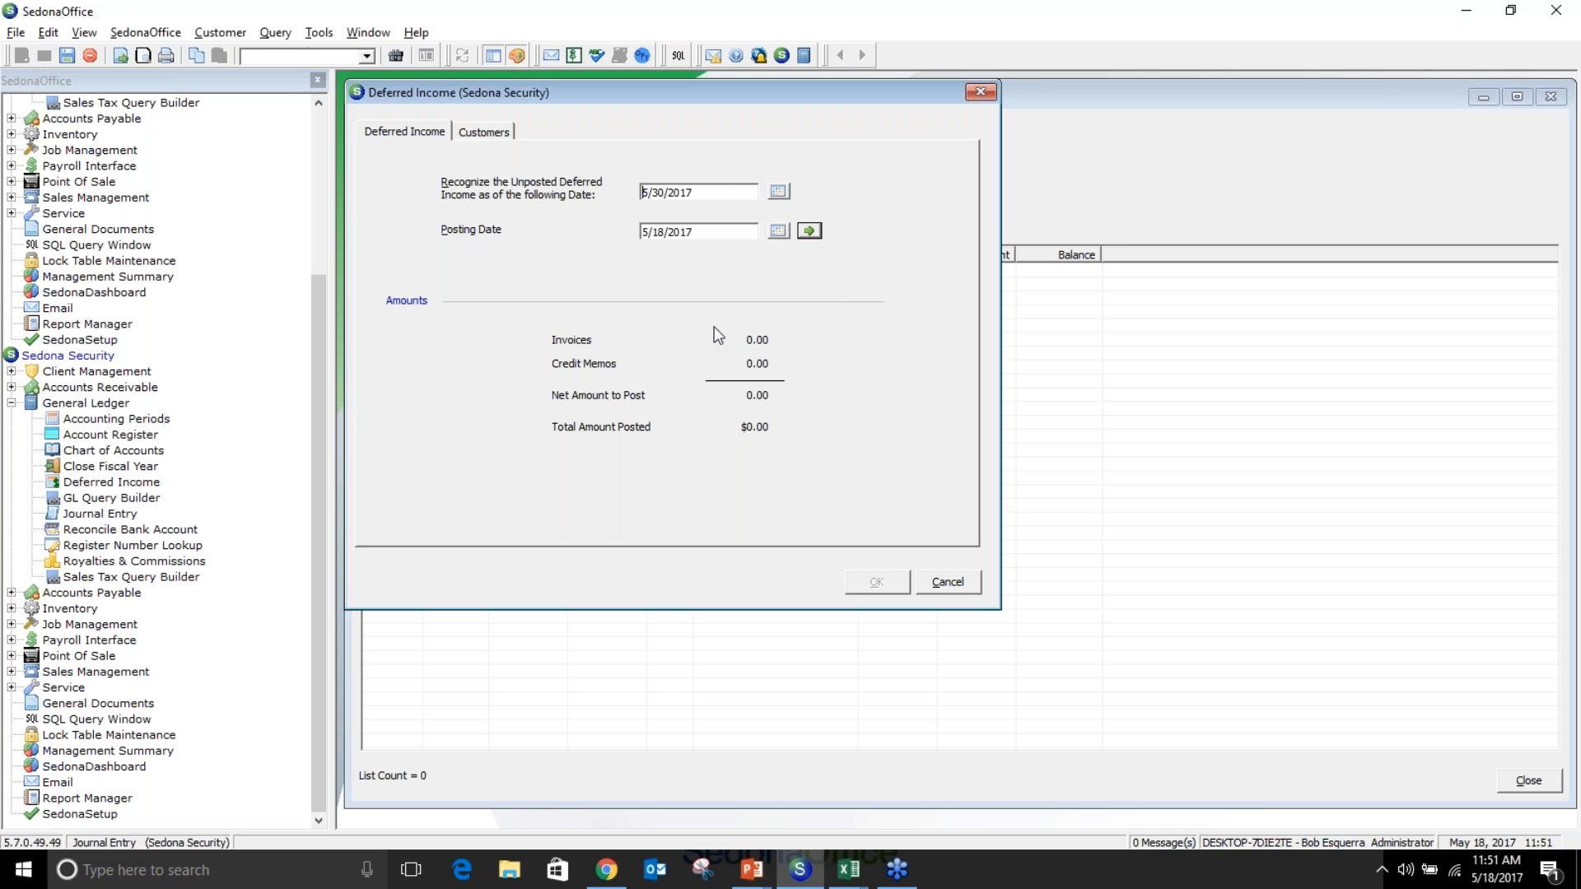
pyautogui.click(780, 231)
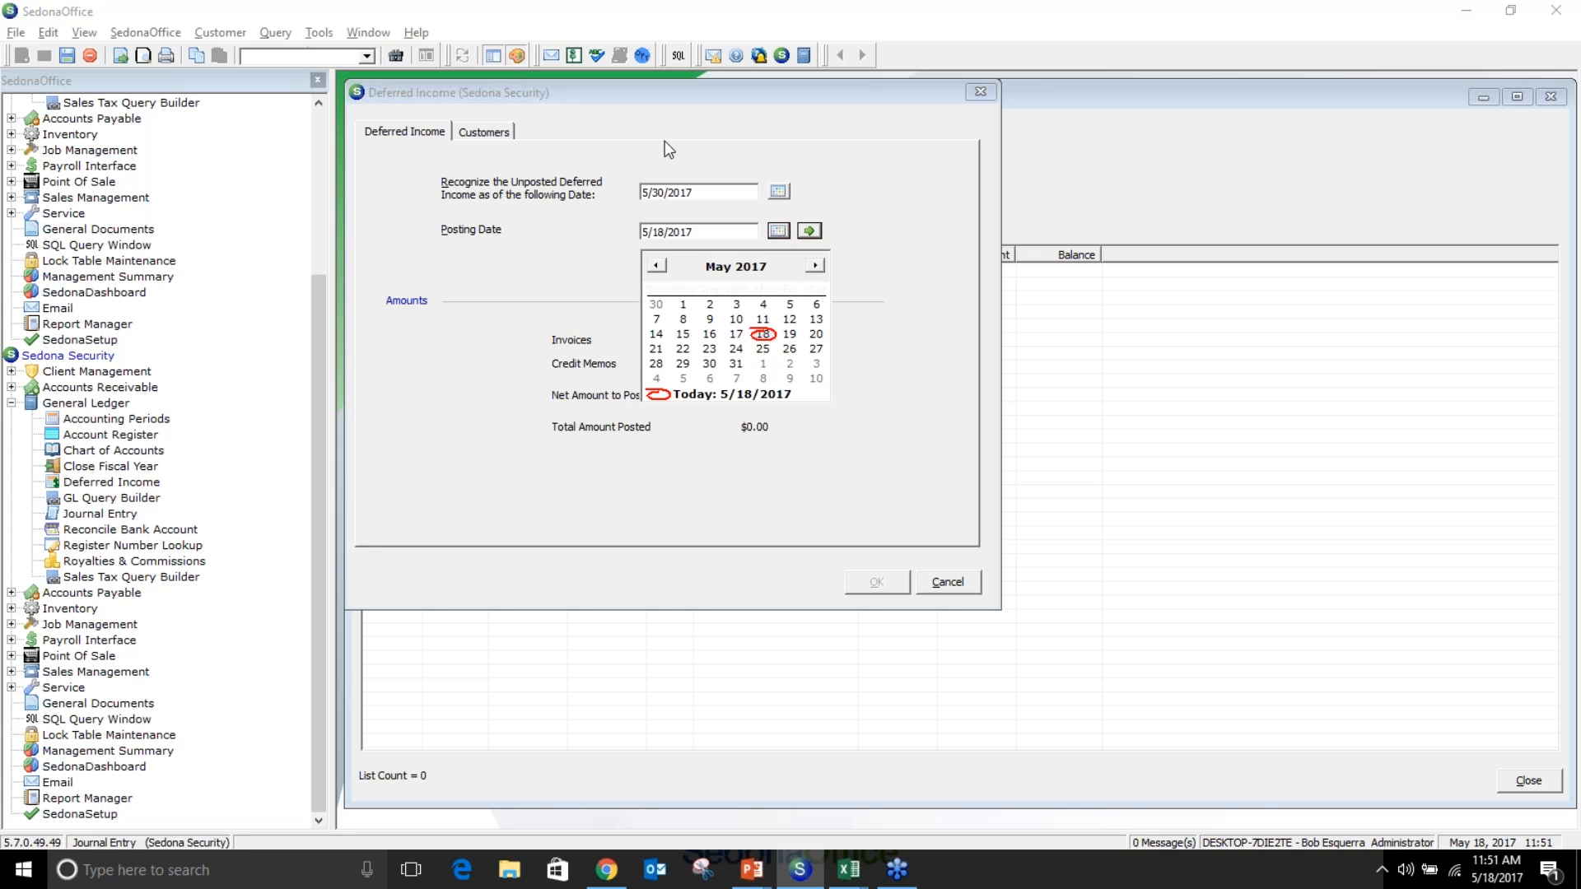
pyautogui.click(710, 363)
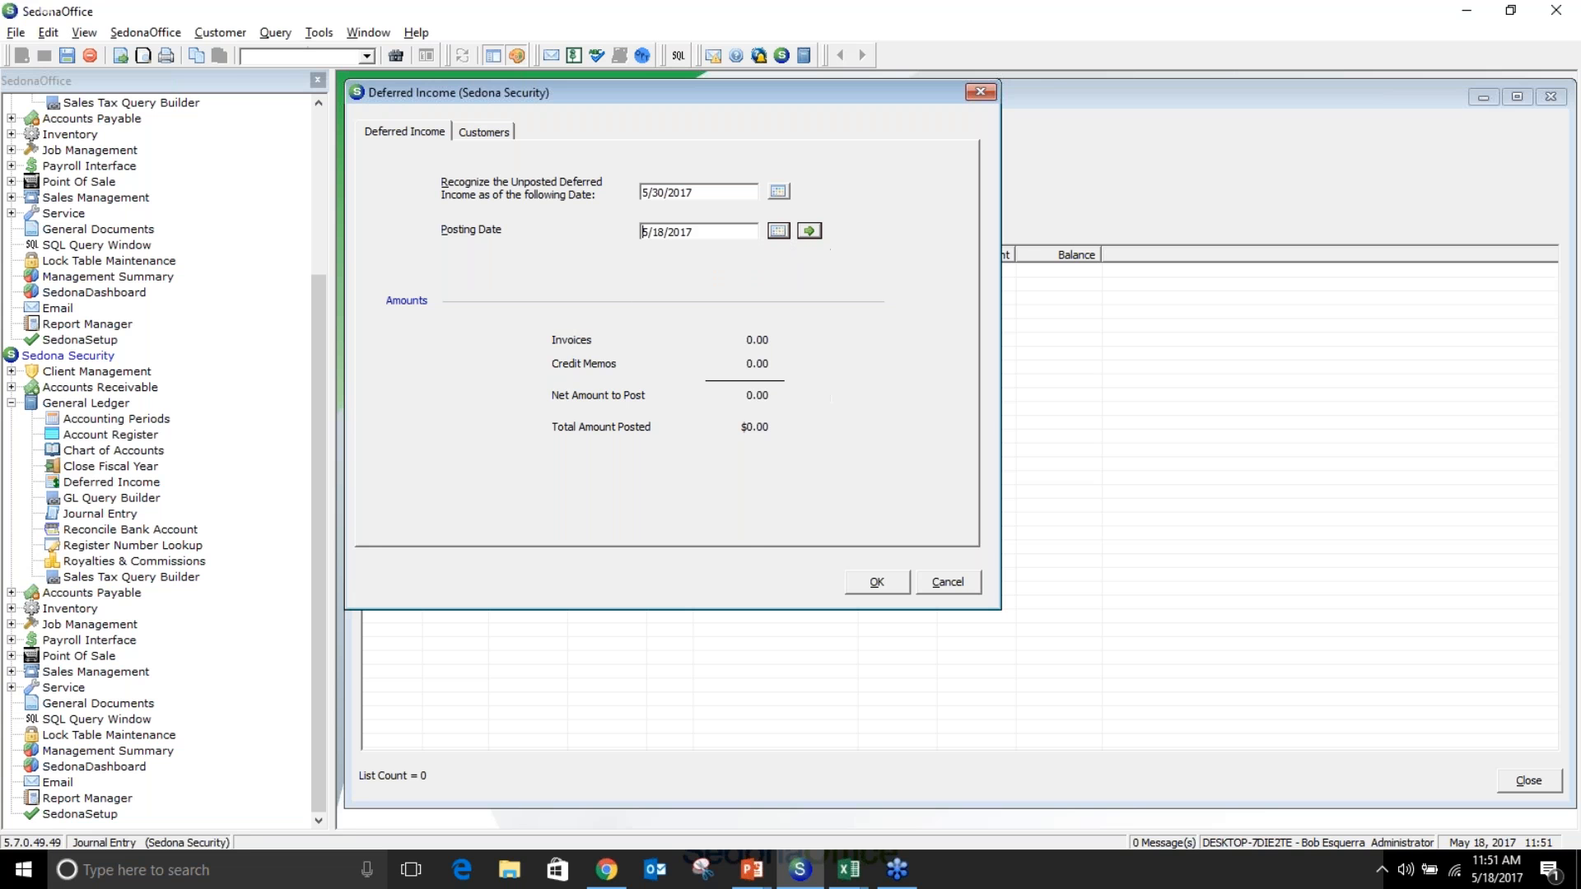
# Calculate the unposted deferred income with a 5/30/2017 posting date and load the customer detail behind the amounts
pyautogui.click(502, 133)
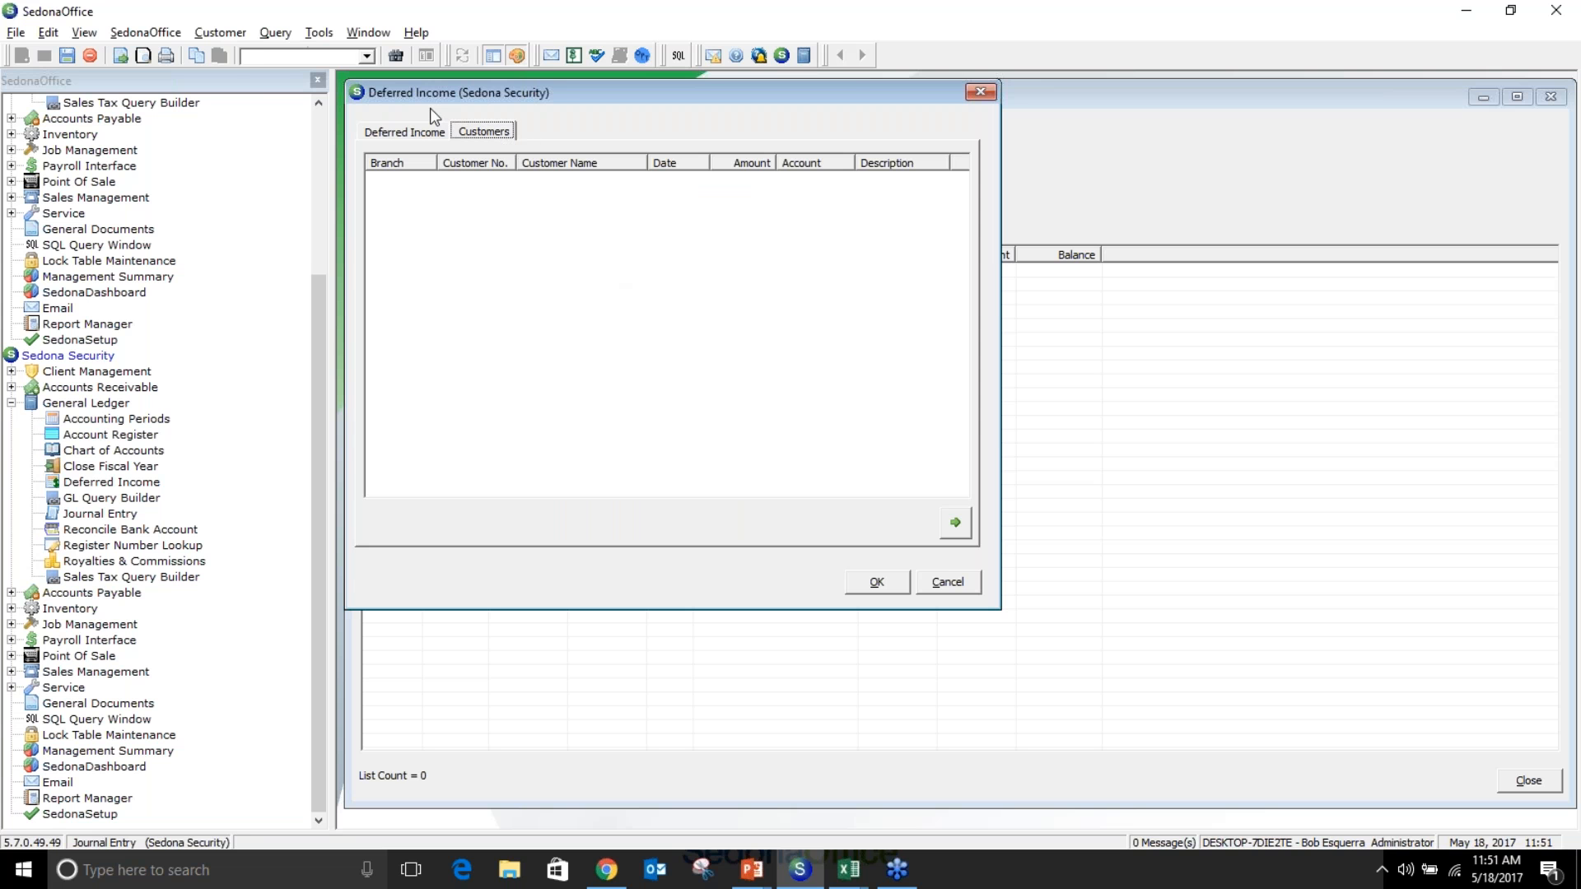
pyautogui.click(418, 127)
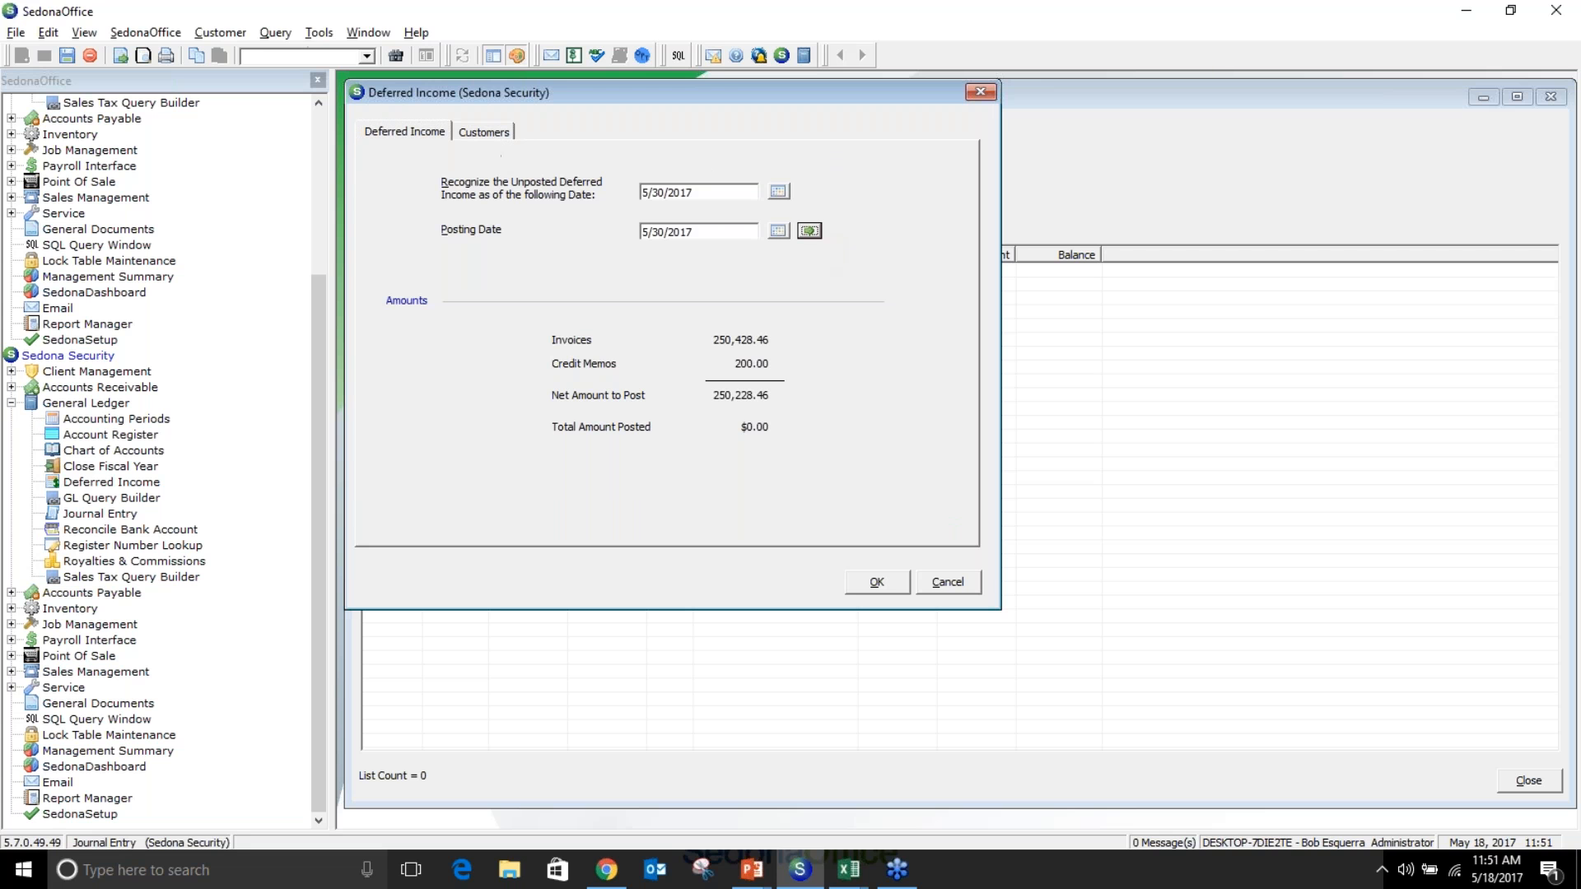
pyautogui.click(506, 134)
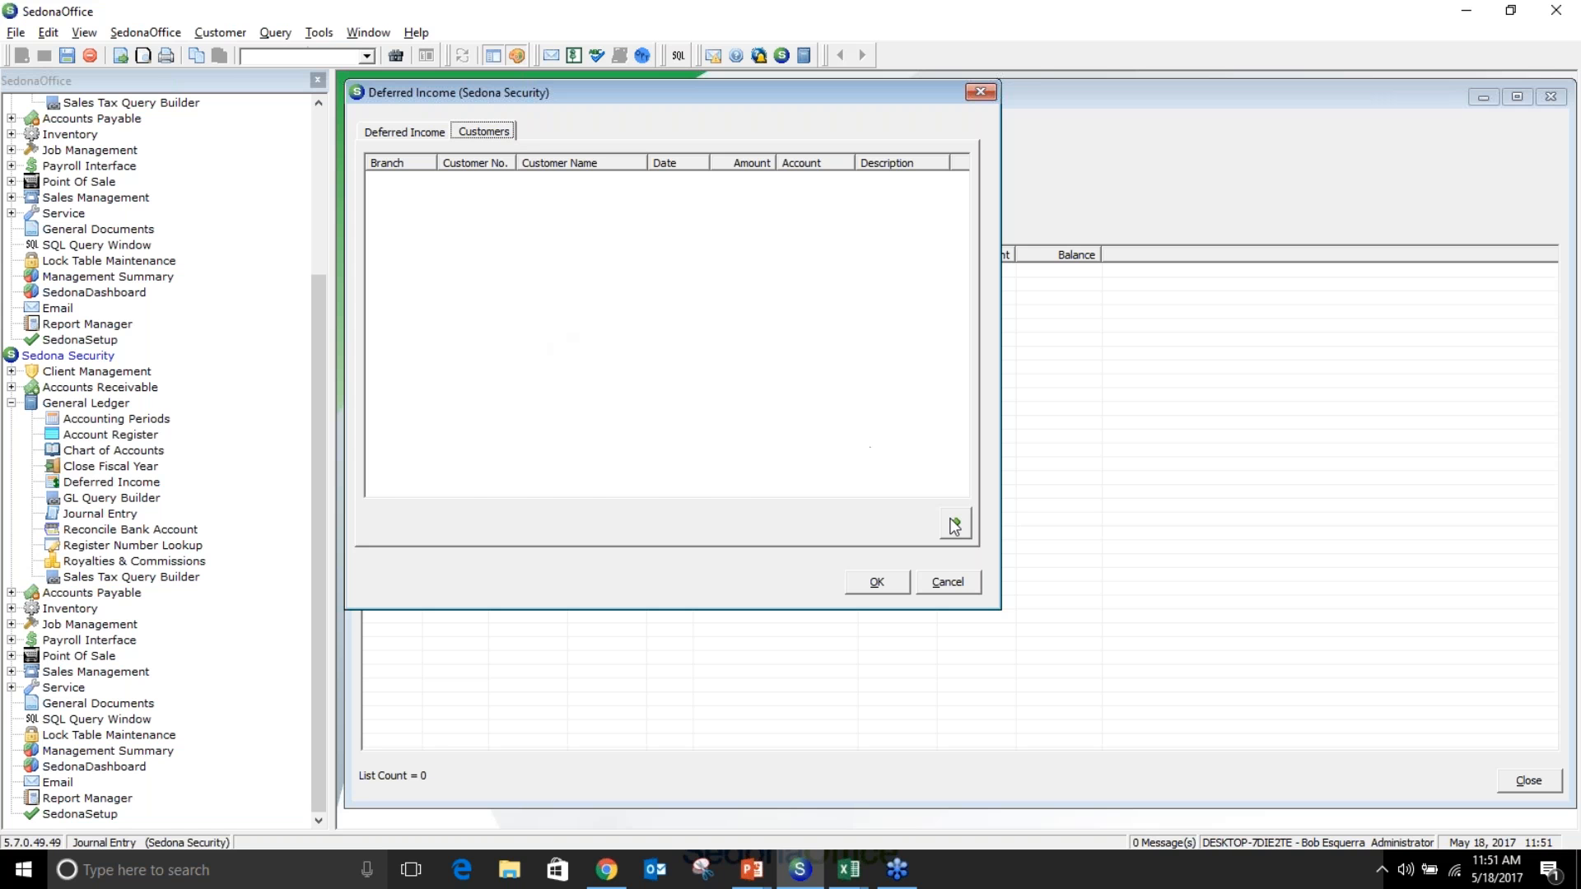
pyautogui.click(955, 522)
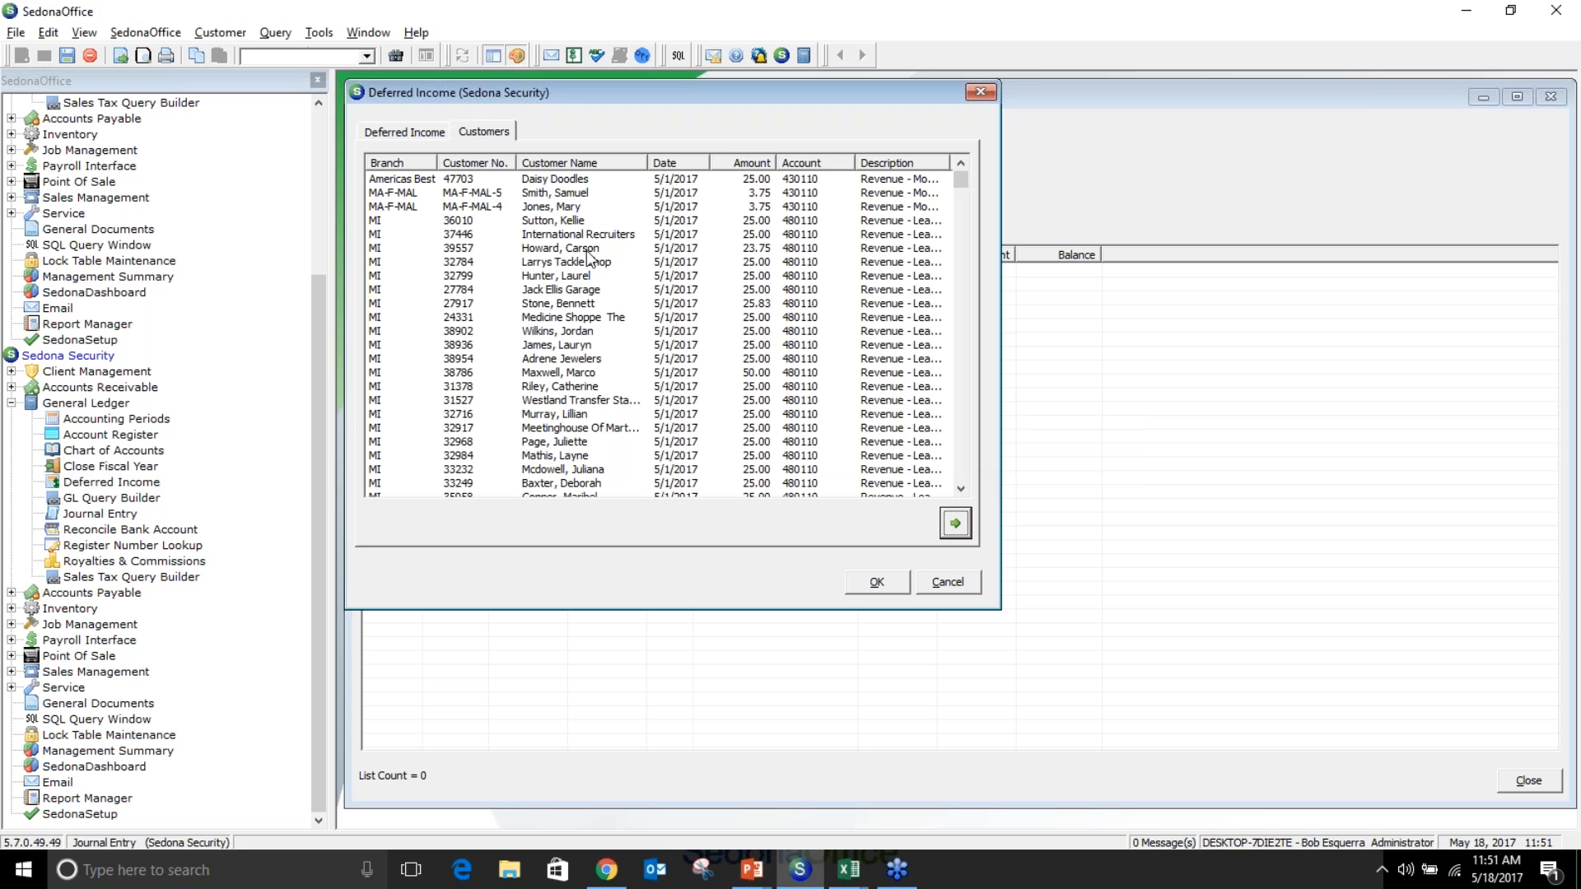
# Check the Deferred Income Recognition report options, then cancel them and close the Deferred Income form without posting
pyautogui.click(147, 57)
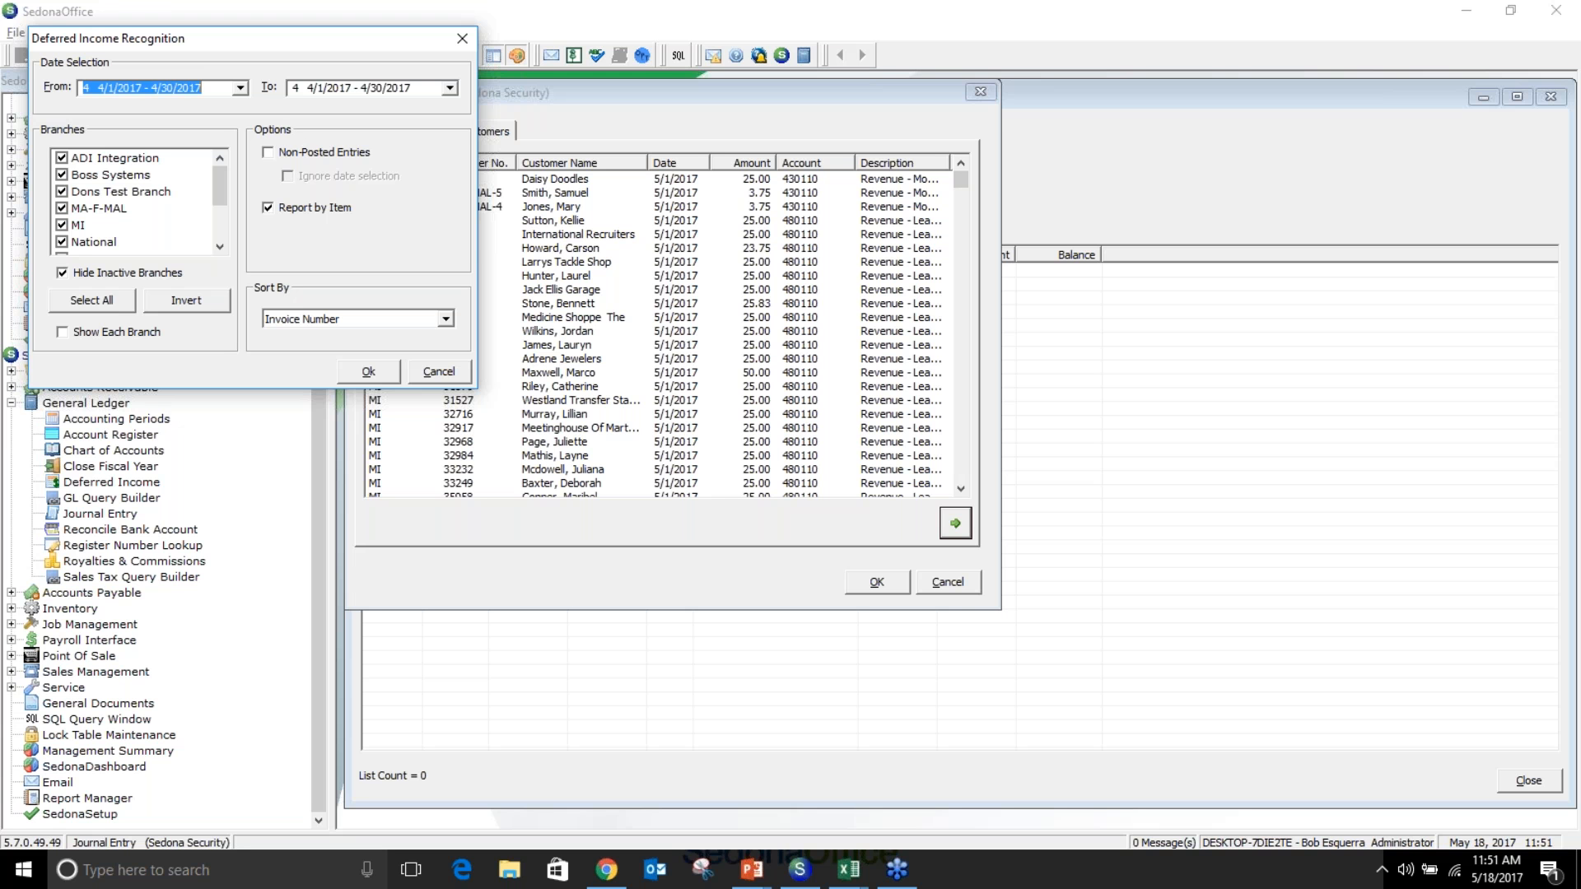
pyautogui.click(438, 371)
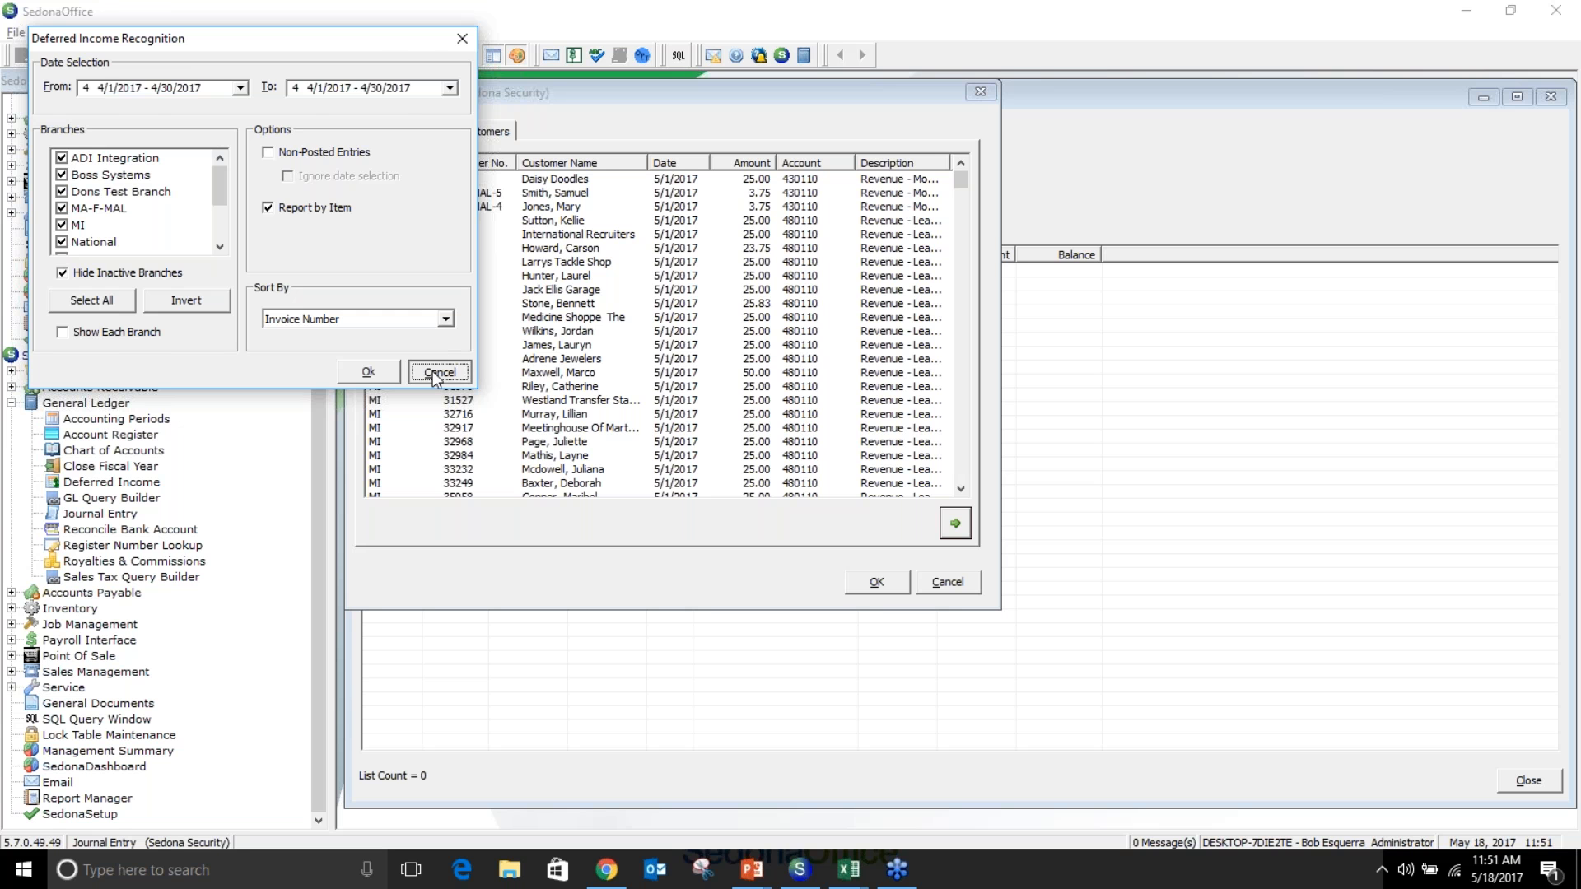
pyautogui.click(947, 583)
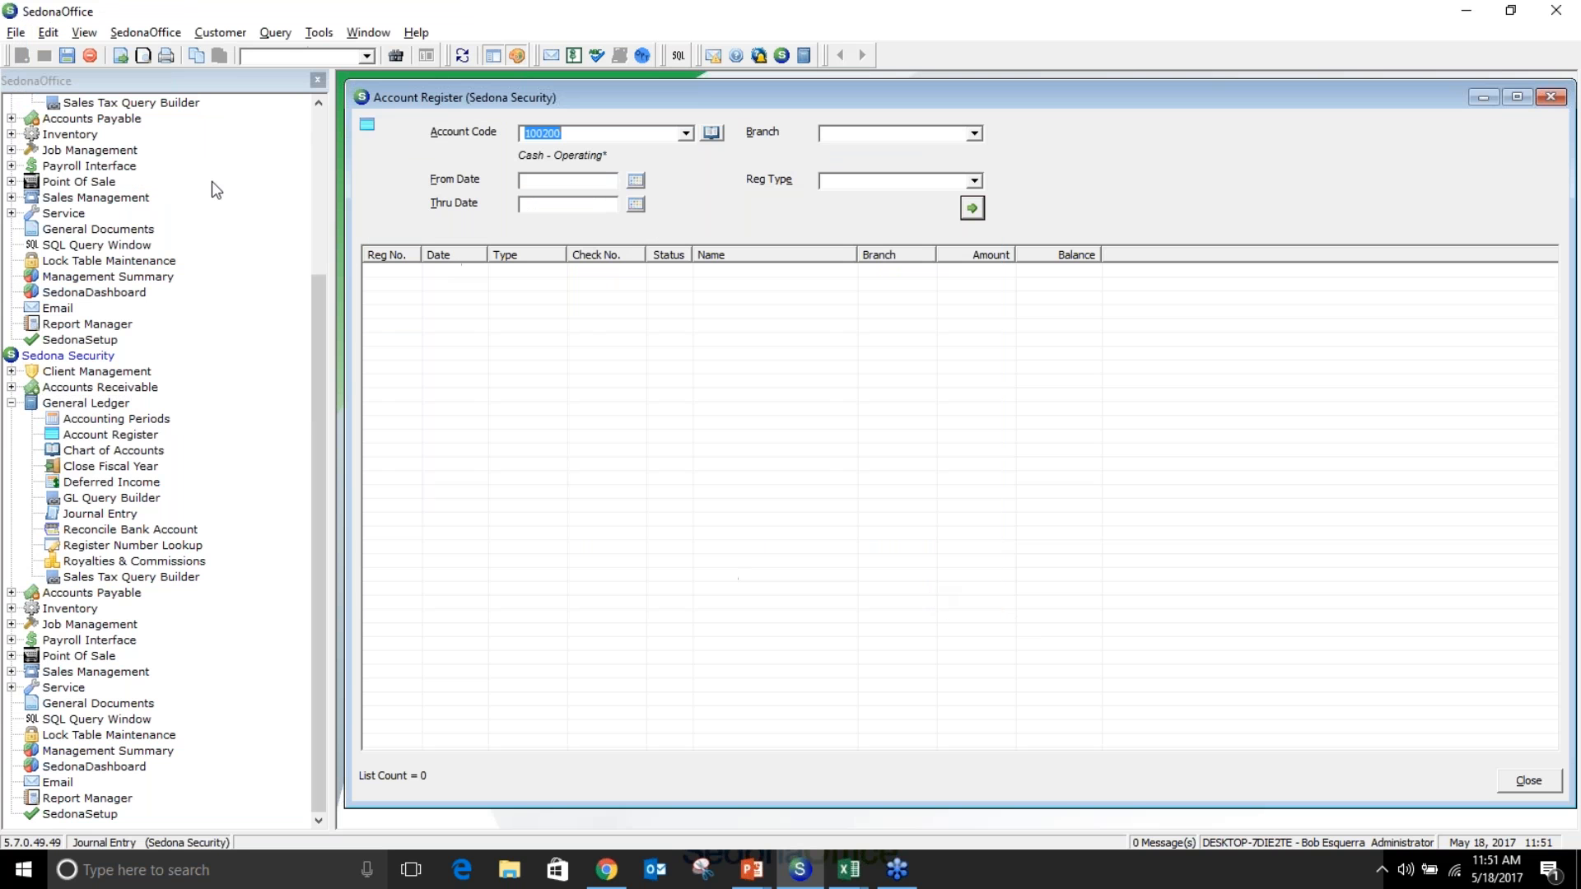
pyautogui.click(320, 820)
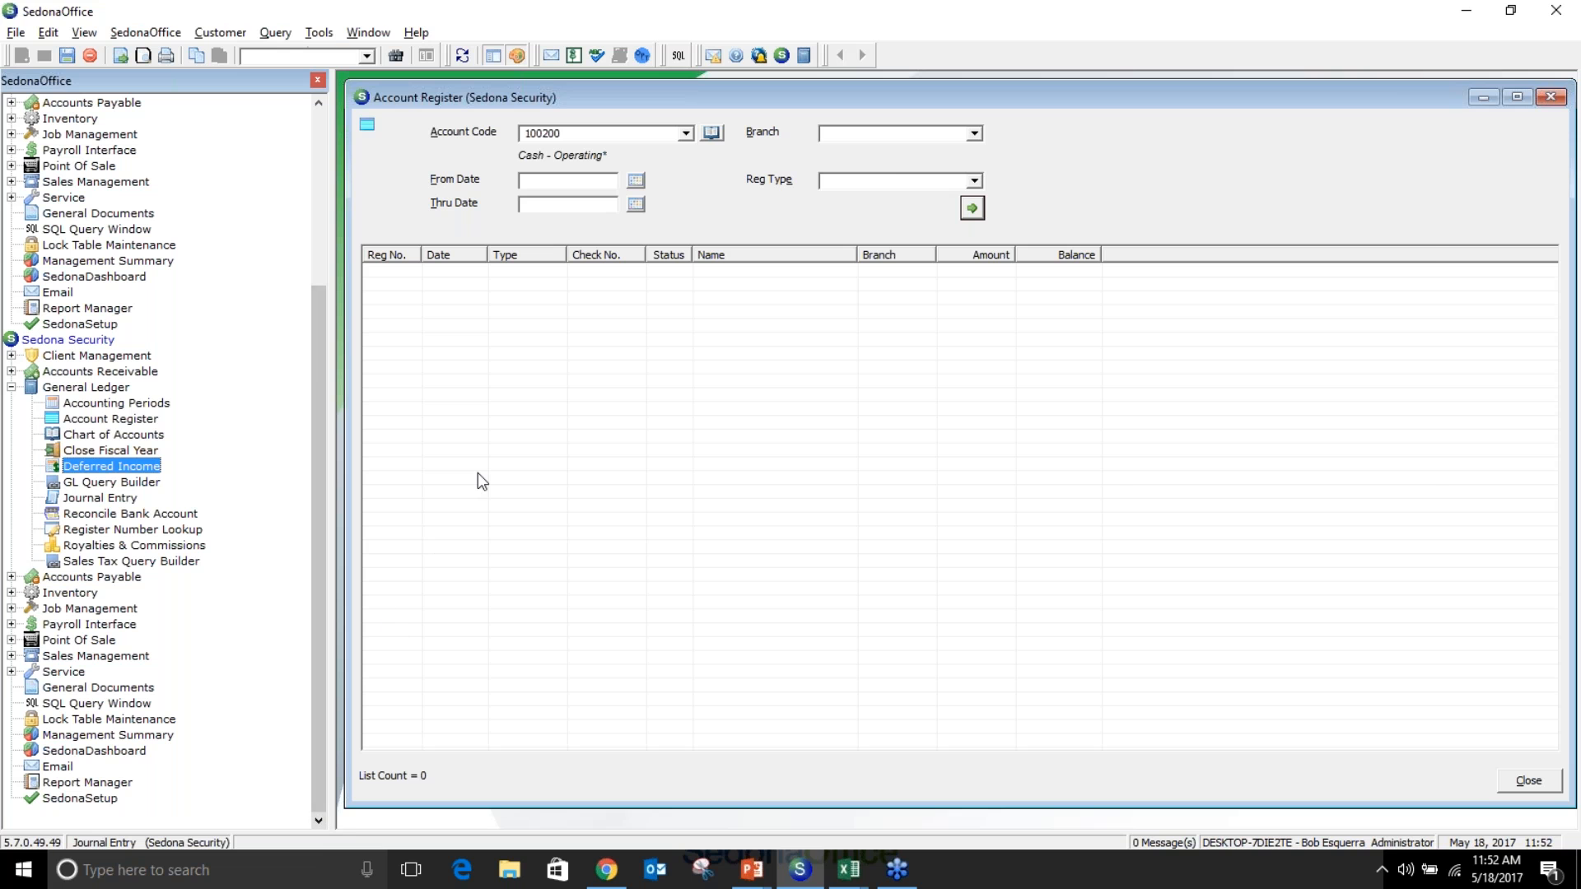
# Switch to the Vivid CPM Financial Statements - Test Company workbook in Excel and close the Drill Compare and Drill Across windows
pyautogui.hotkey('alt', 'Tab')
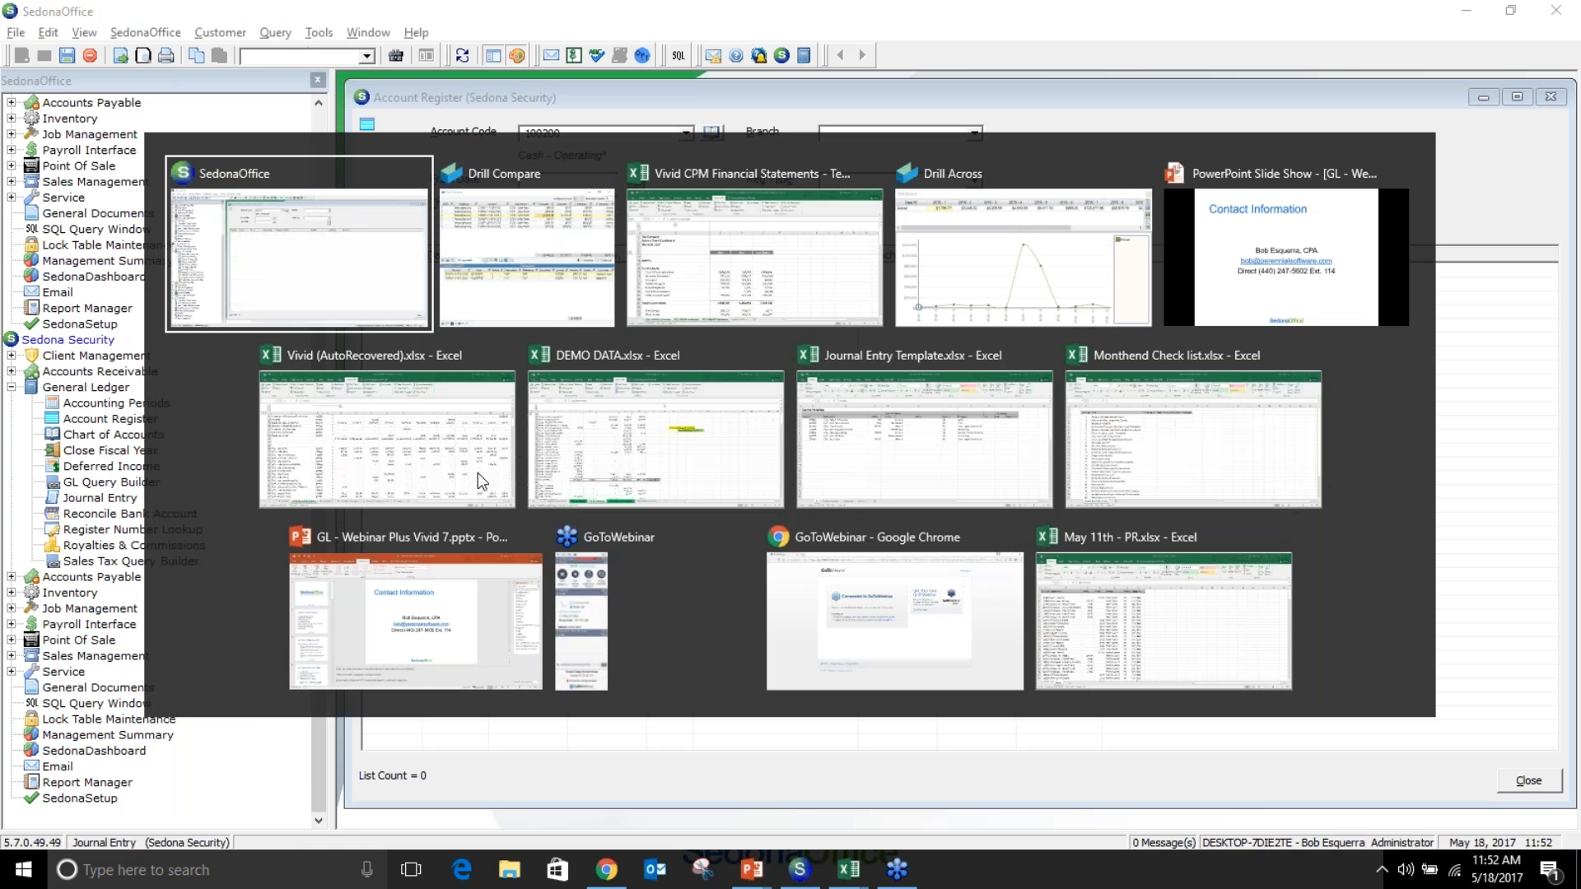
pyautogui.press('Tab')
pyautogui.press('Tab')
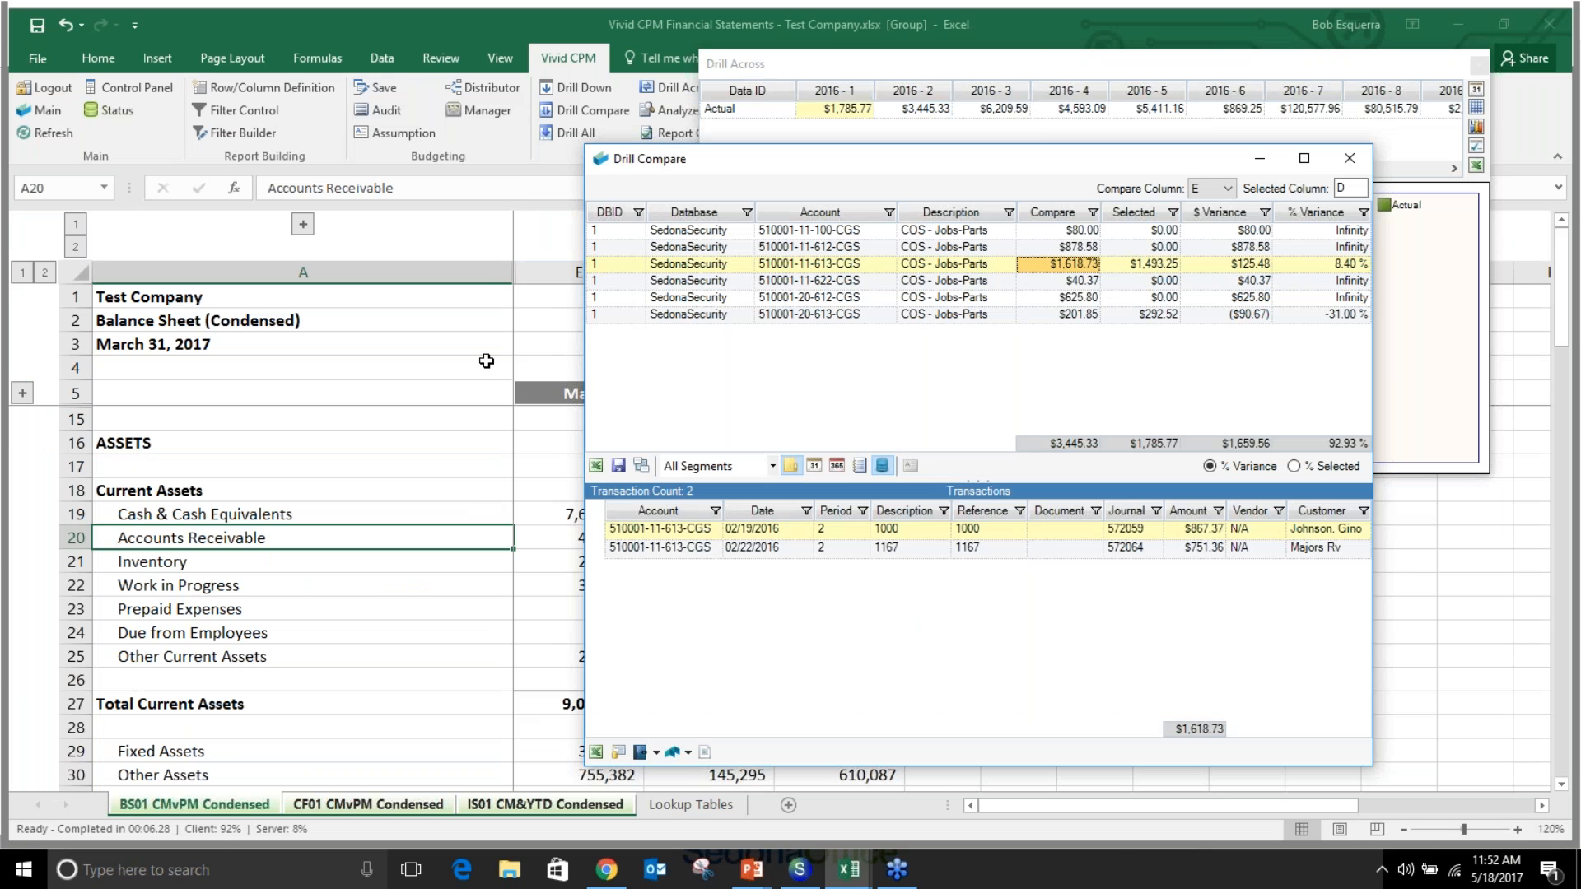
pyautogui.click(486, 361)
pyautogui.moveTo(1065, 162); pyautogui.dragTo(606, 133)
pyautogui.click(881, 137)
pyautogui.moveTo(908, 64); pyautogui.dragTo(648, 60)
pyautogui.click(1219, 61)
# Review the condensed balance sheet, then open the print preview of the grouped financial statements and page through to page 3
pyautogui.click(999, 542)
pyautogui.scroll(-3, 406, 558)
pyautogui.scroll(1, 406, 559)
pyautogui.scroll(2, 408, 563)
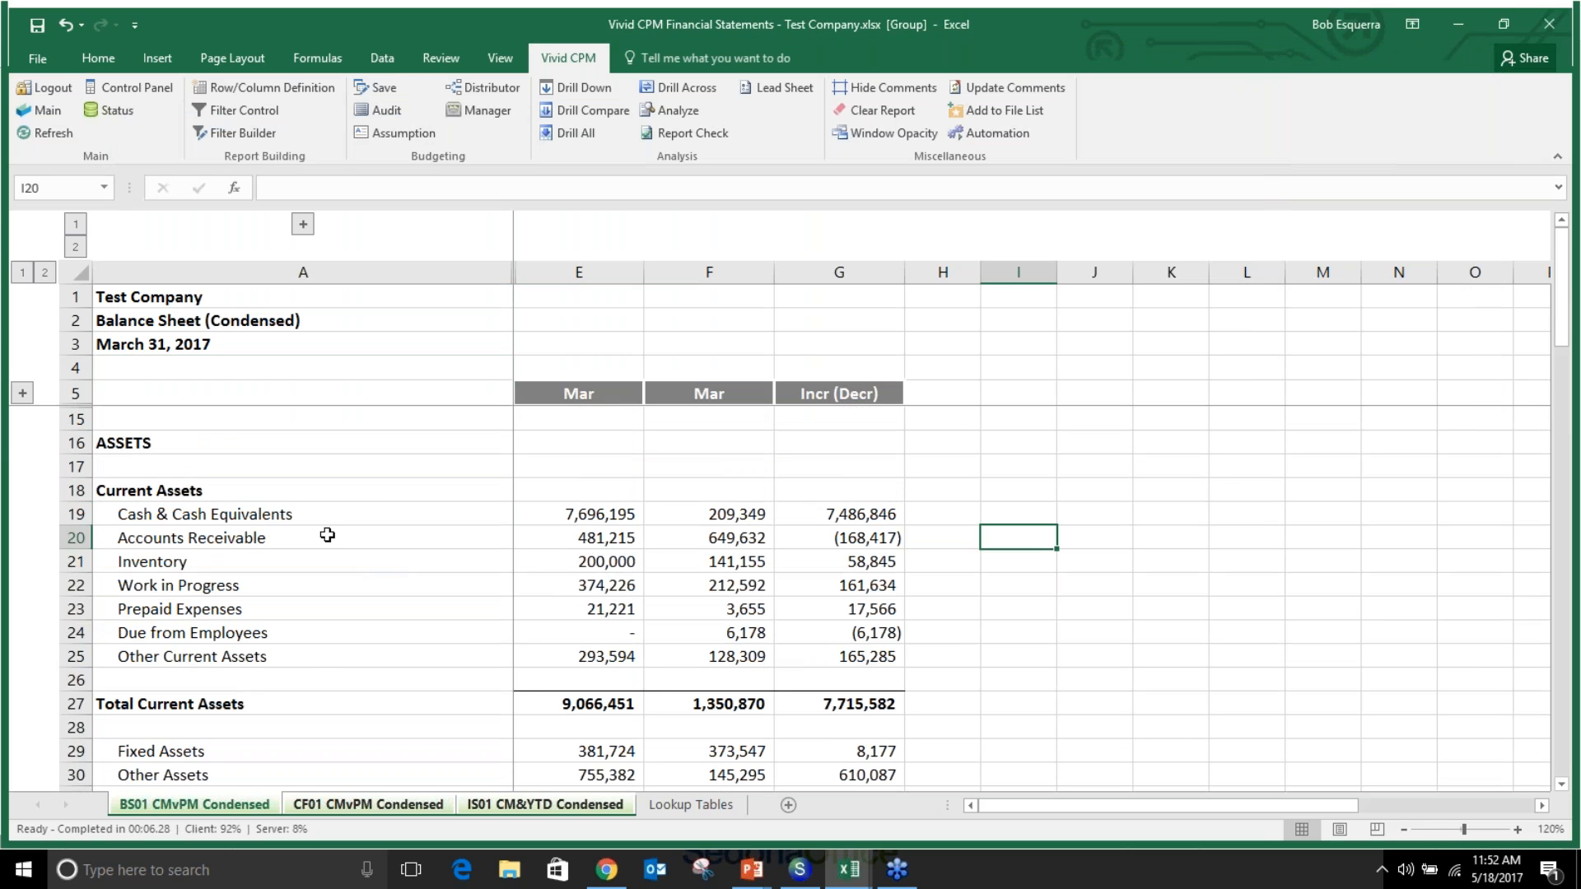
pyautogui.click(36, 61)
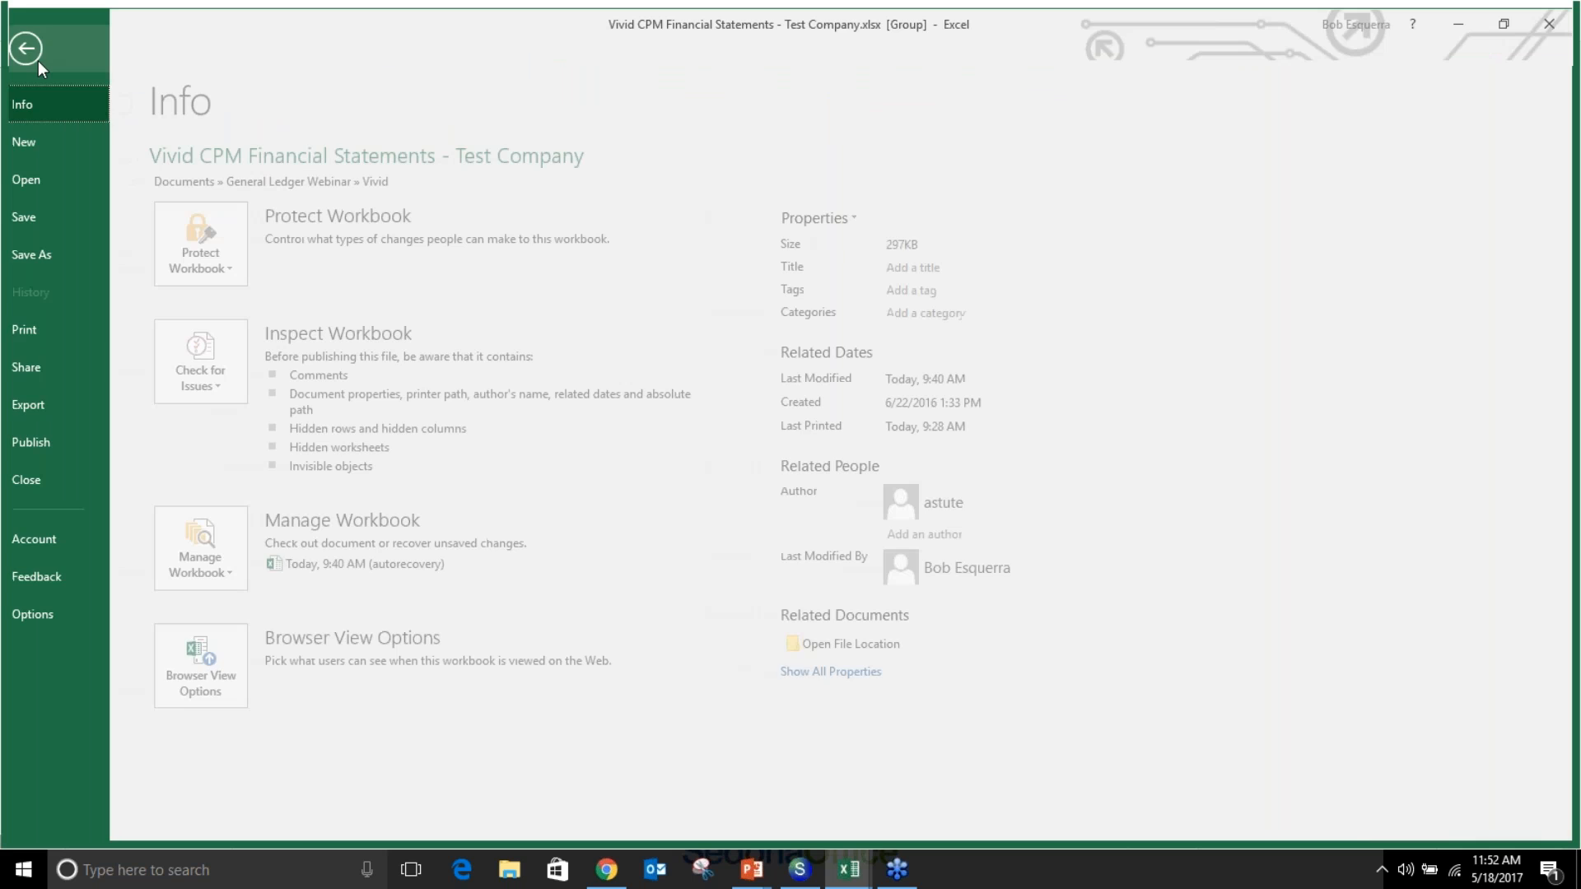
pyautogui.click(57, 339)
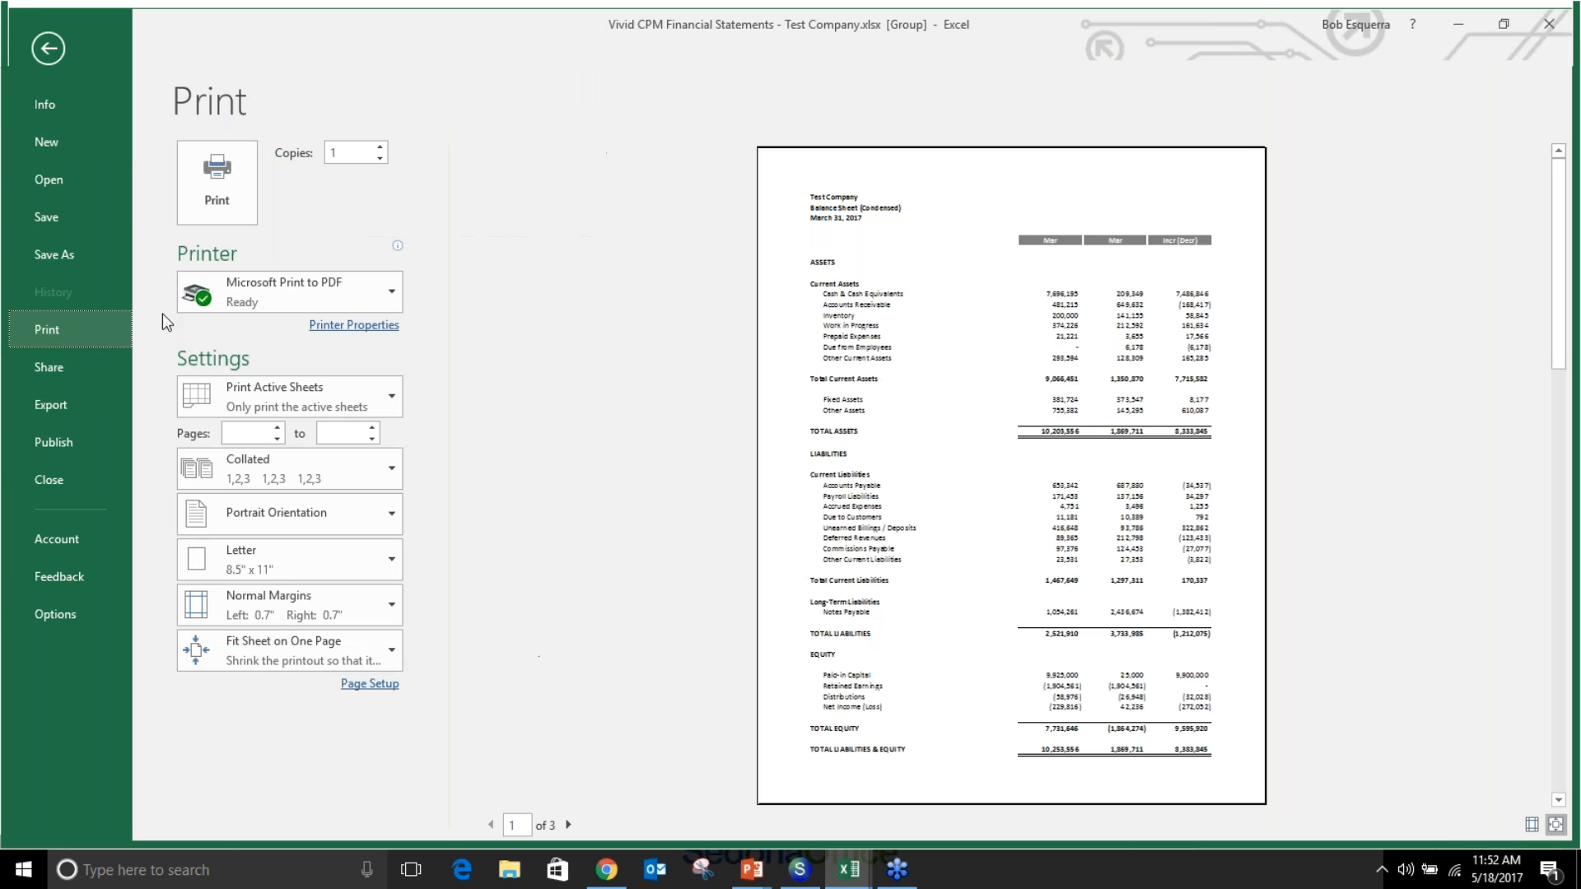
pyautogui.click(568, 824)
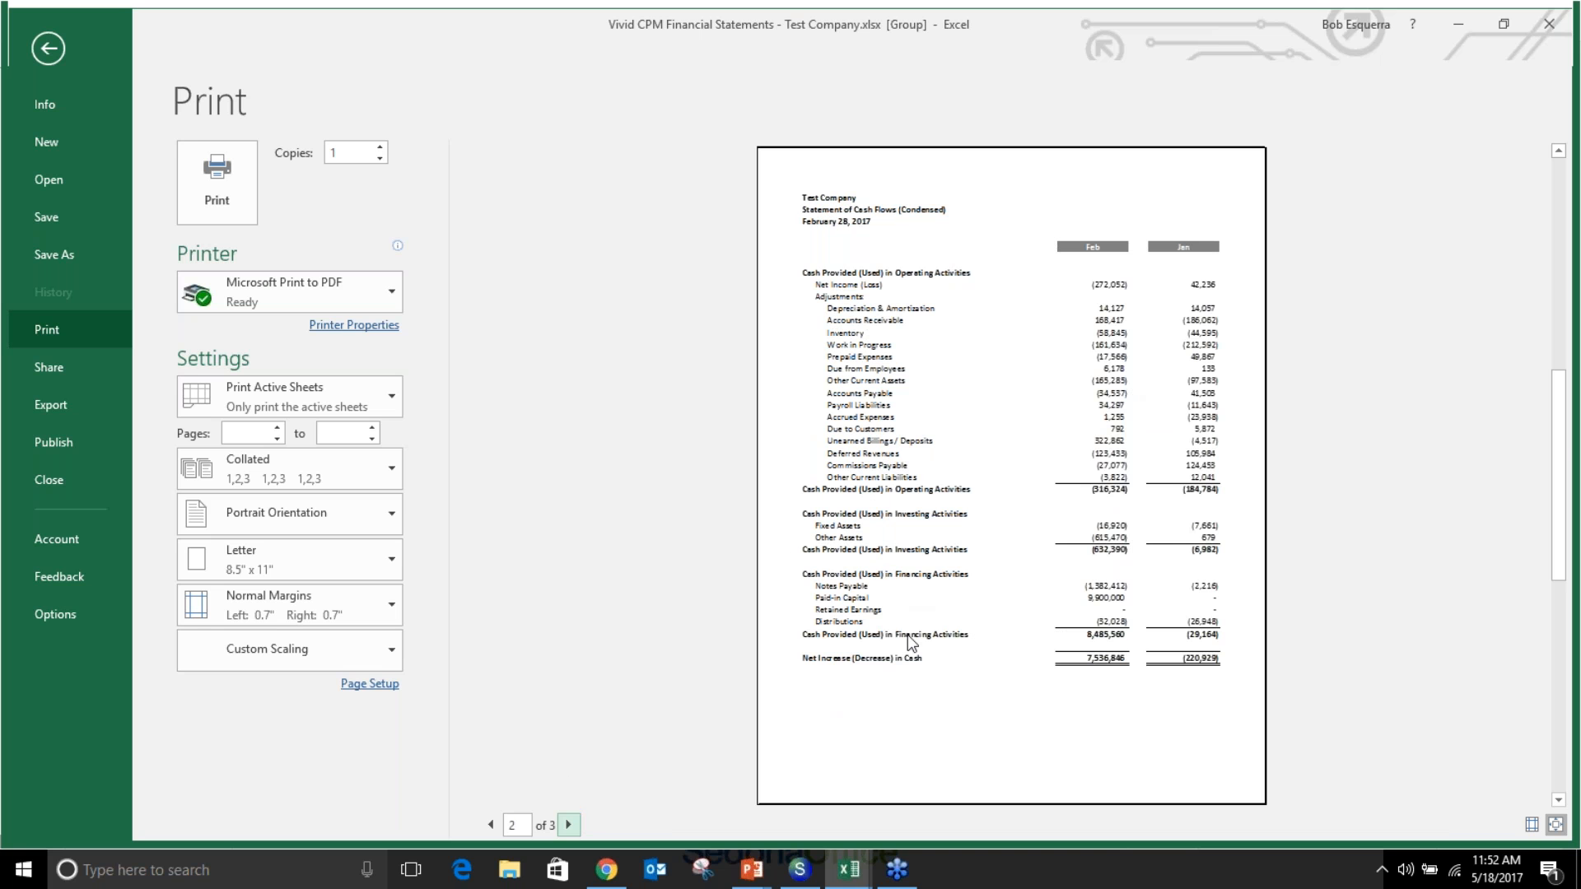
pyautogui.click(568, 825)
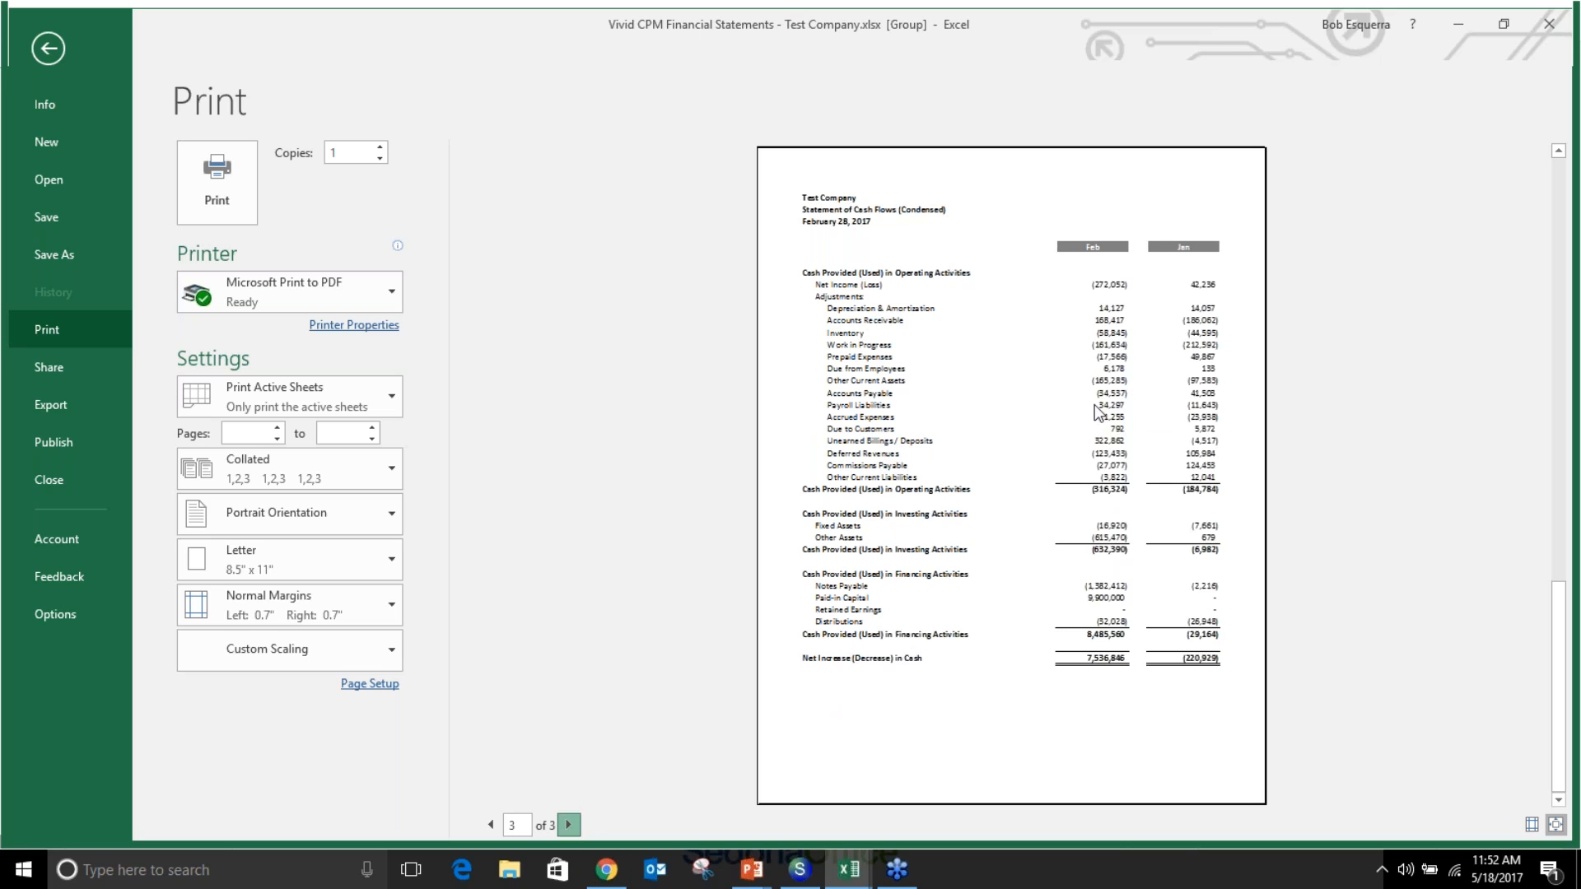